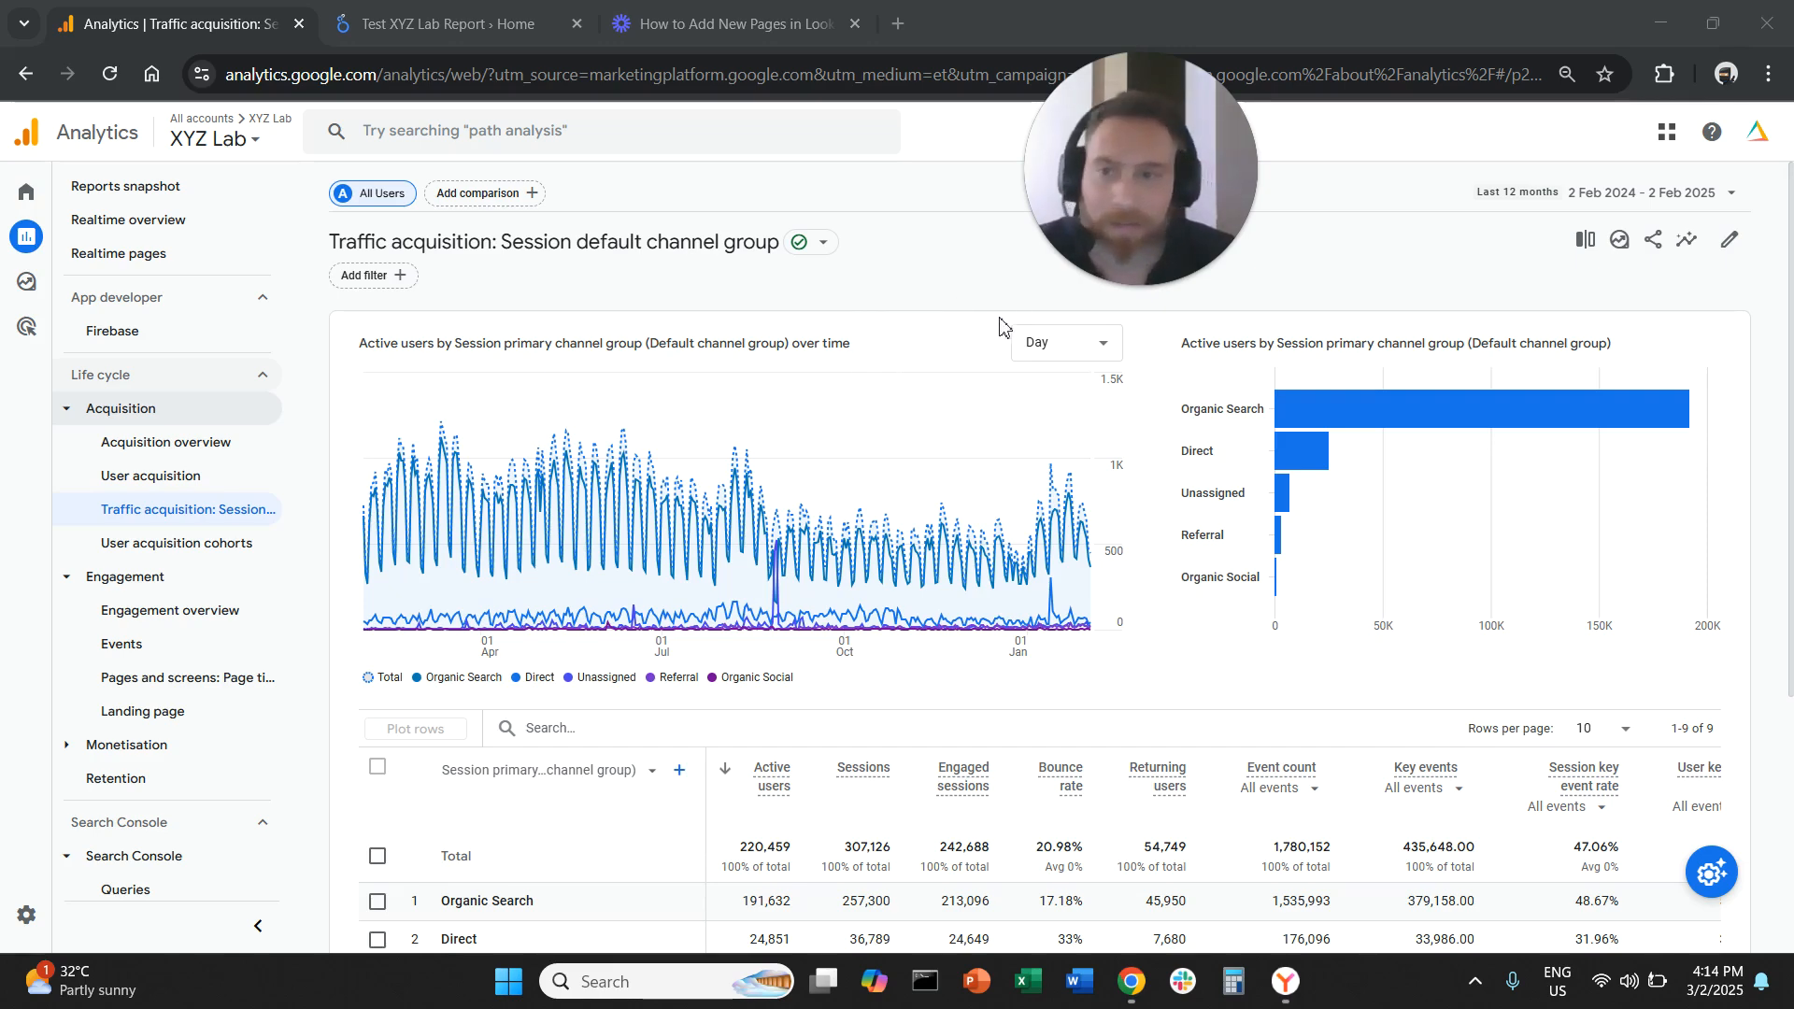
Switch the traffic acquisition table's primary dimension to Session source/medium
{"action": "left_click", "coordinate": [240, 512]}
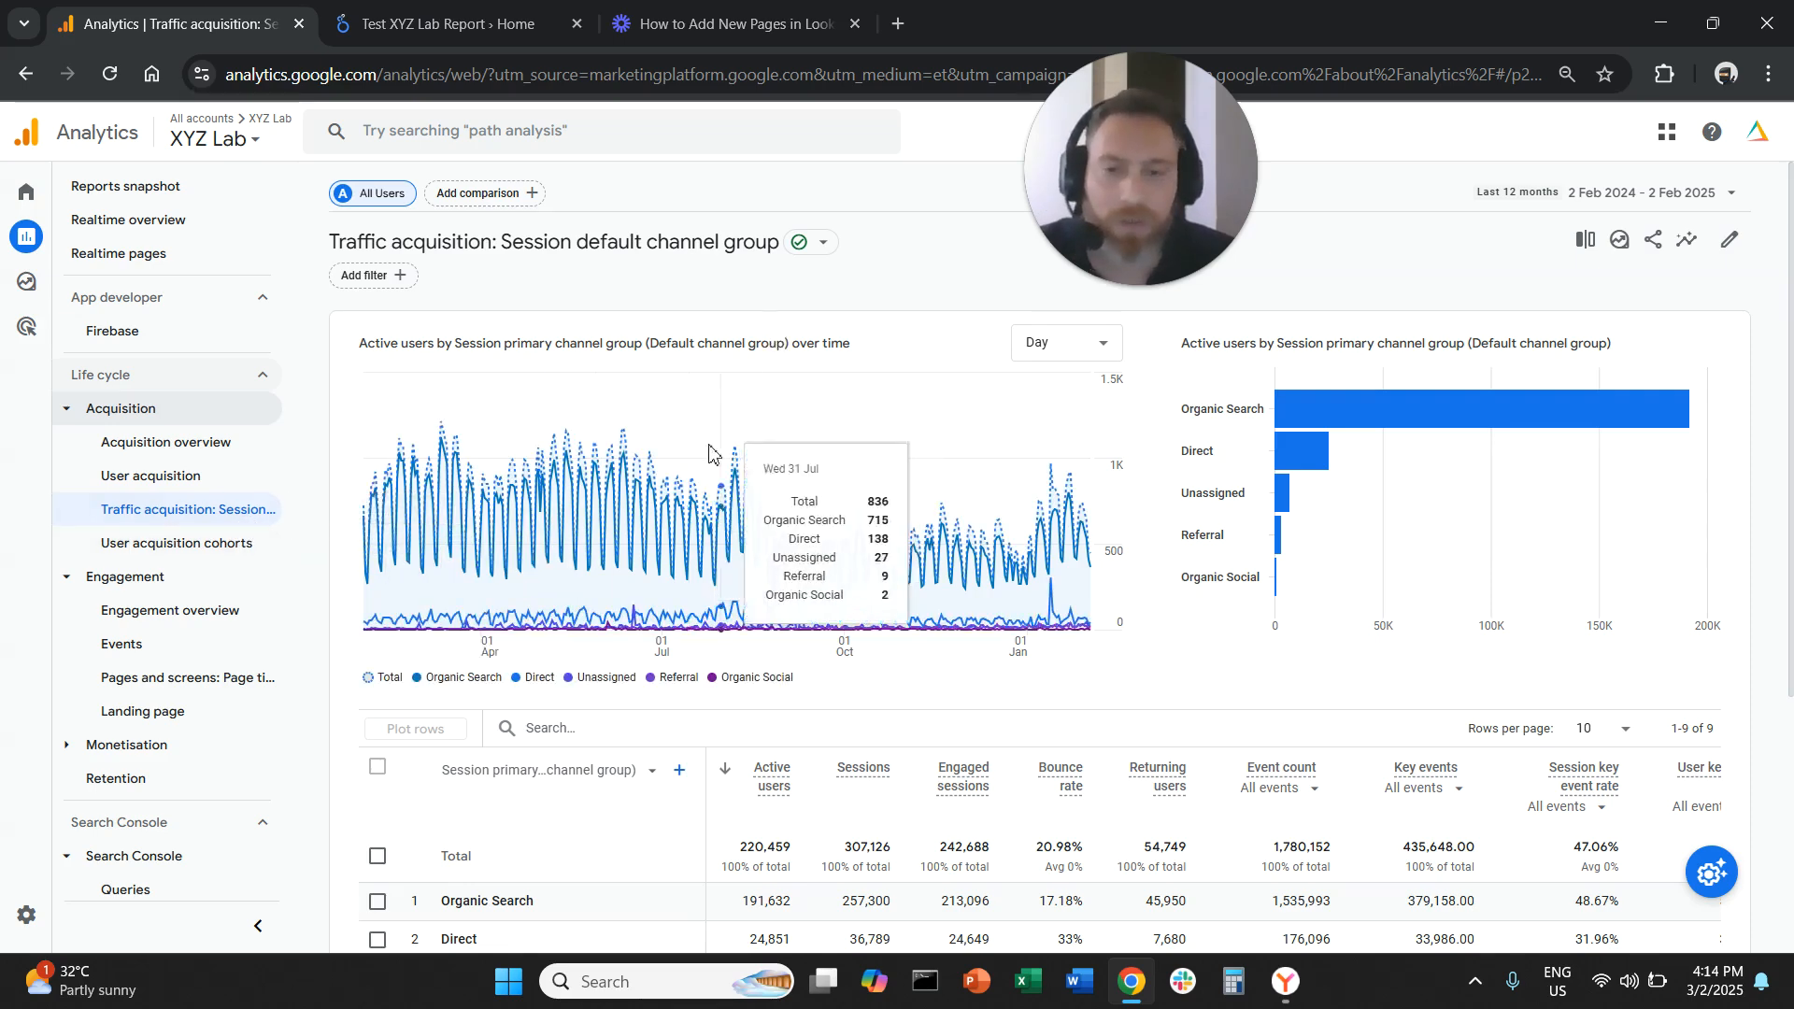
{"action": "scroll", "coordinate": [657, 622], "scroll_direction": "down", "scroll_amount": 2}
{"action": "scroll", "coordinate": [657, 621], "scroll_direction": "down", "scroll_amount": 1}
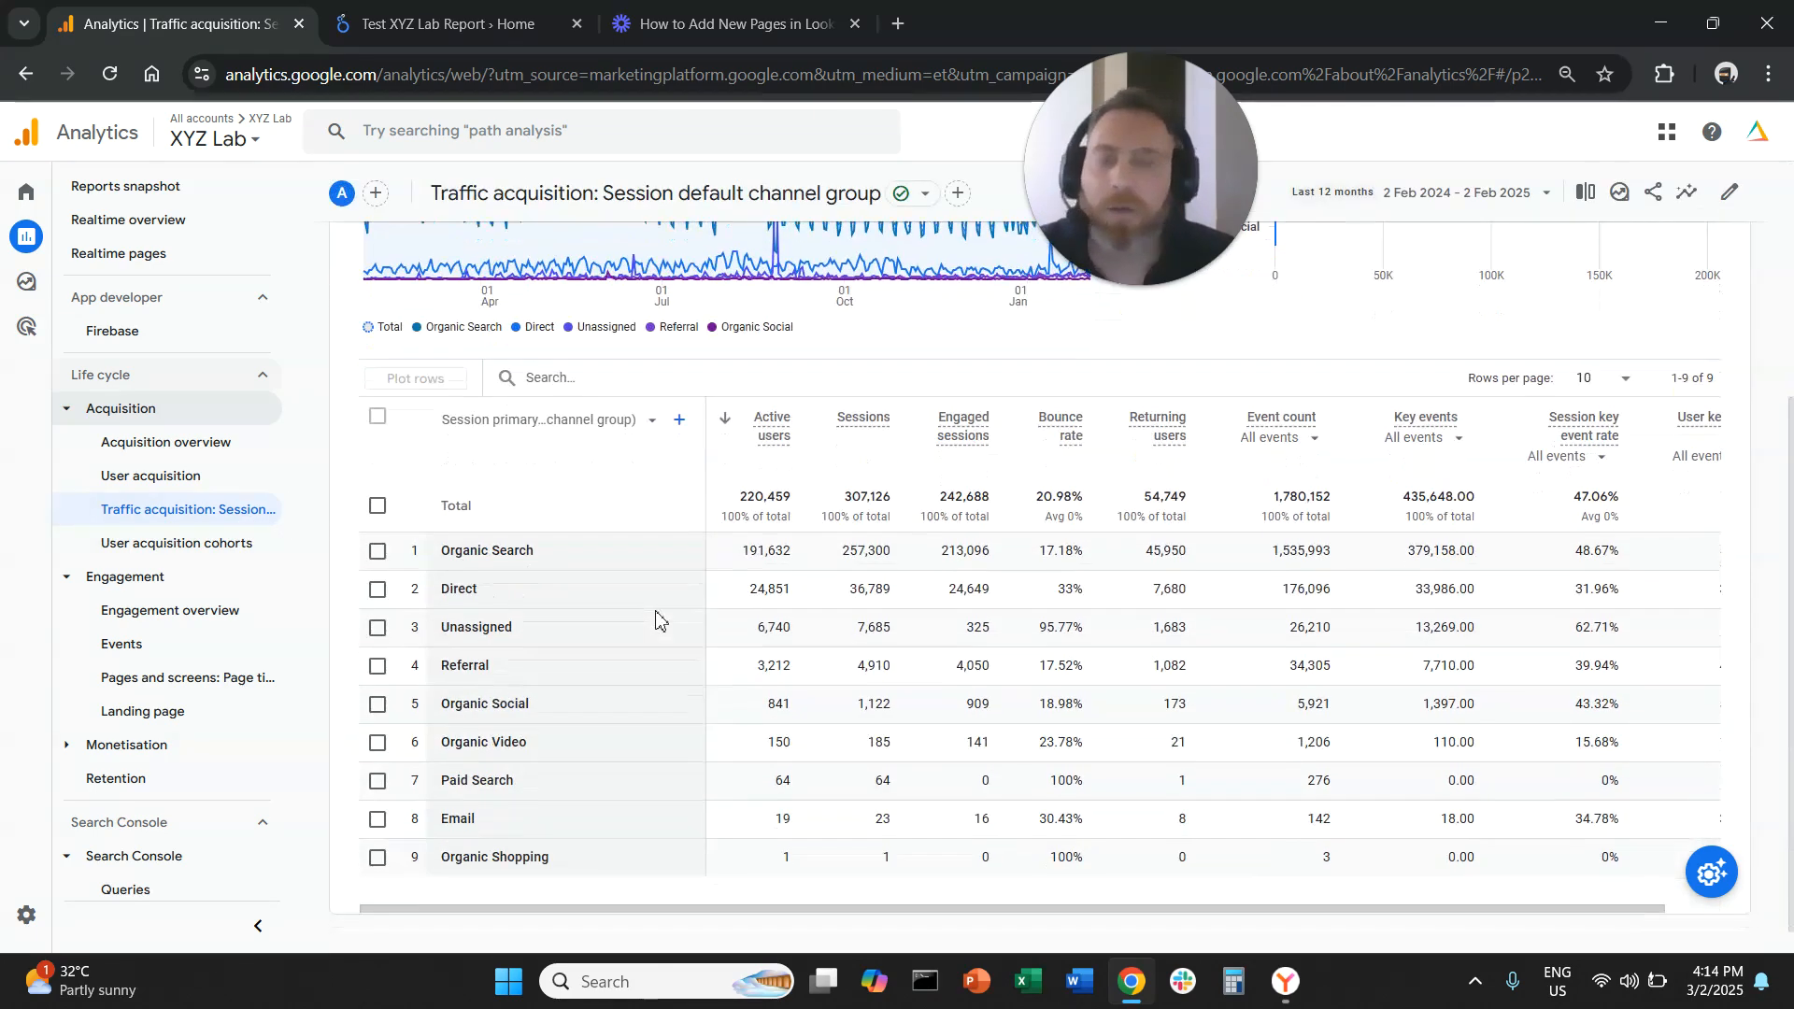
{"action": "left_click", "coordinate": [573, 428]}
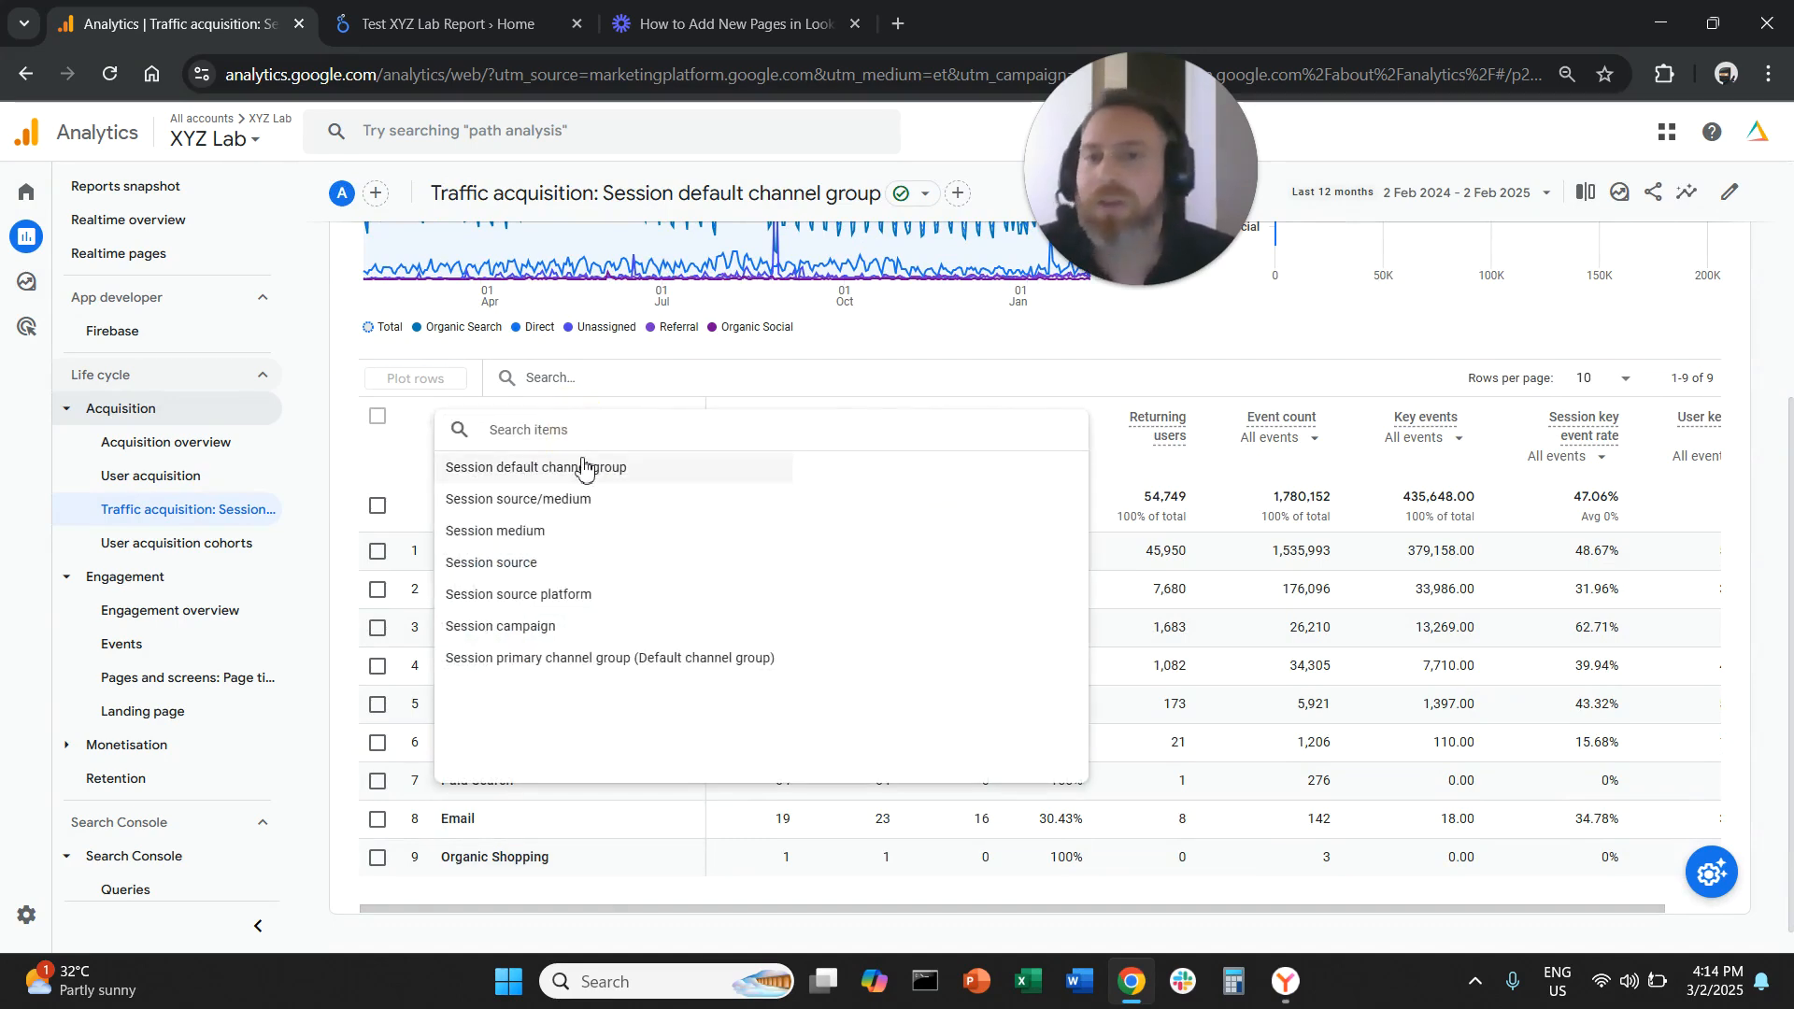
{"action": "left_click", "coordinate": [528, 507]}
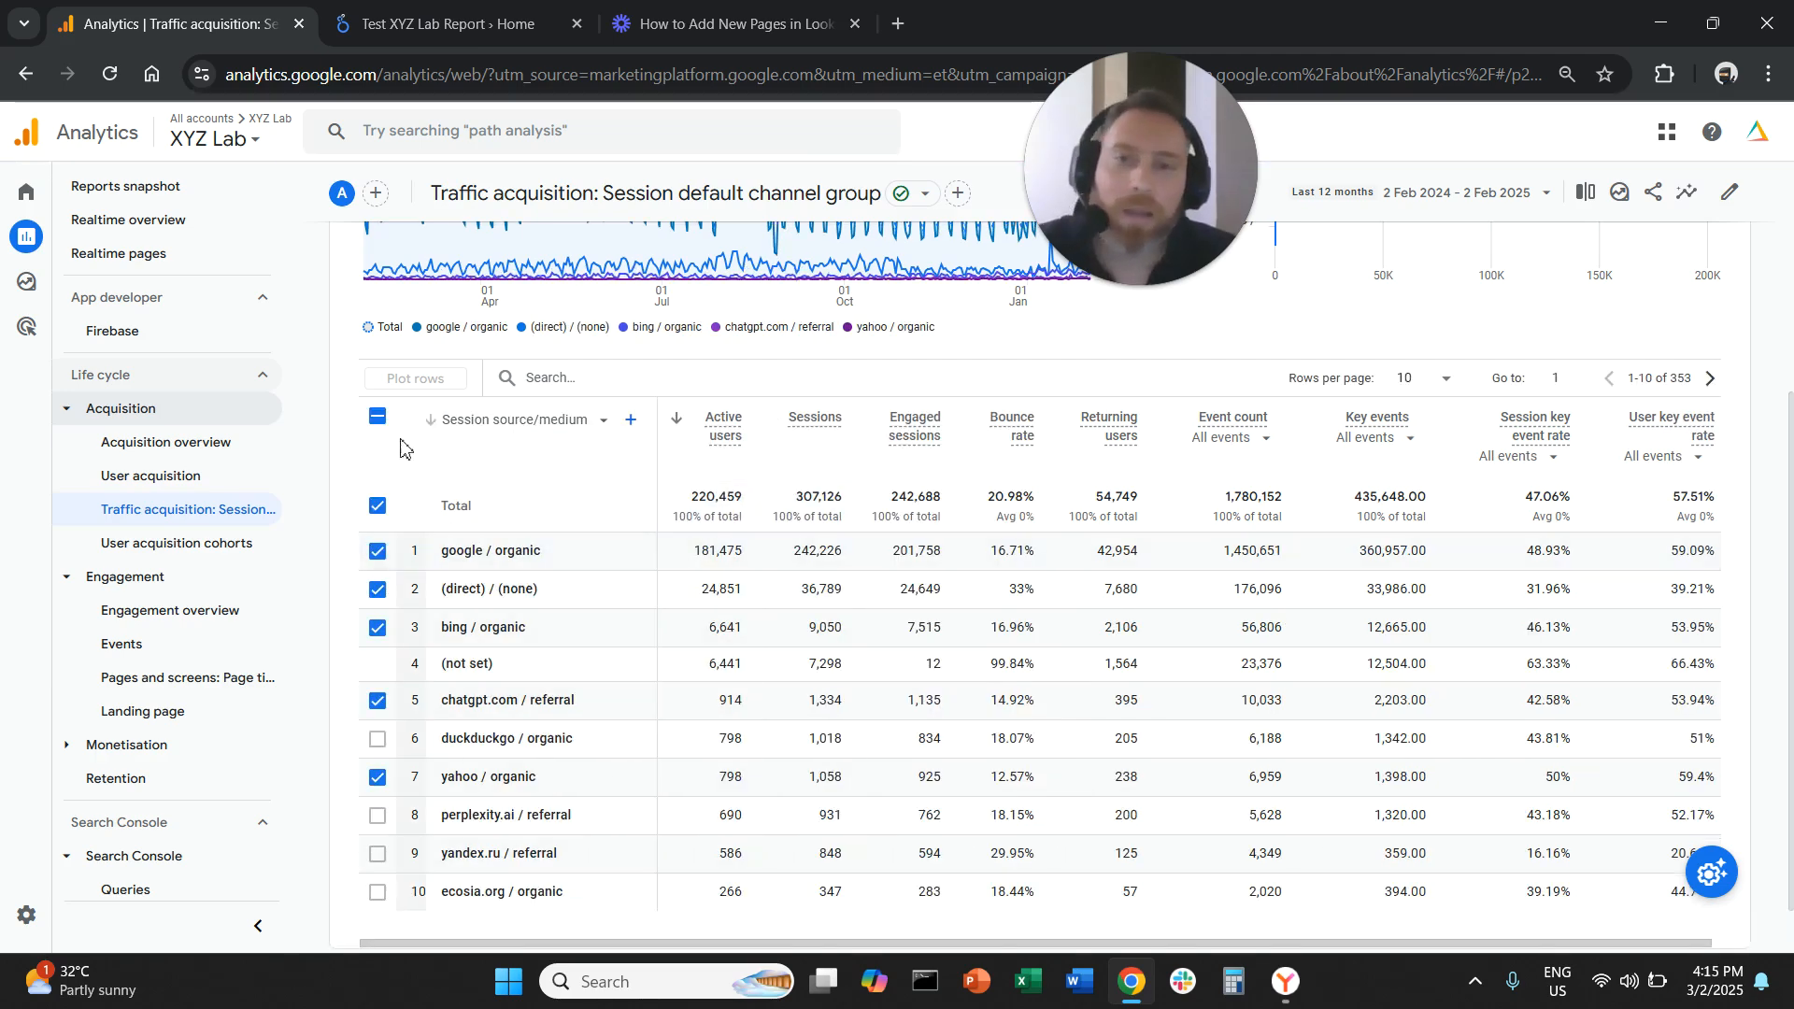
Filter the table rows by searching for "referral" and unselect all plotted rows
{"action": "left_click", "coordinate": [377, 417]}
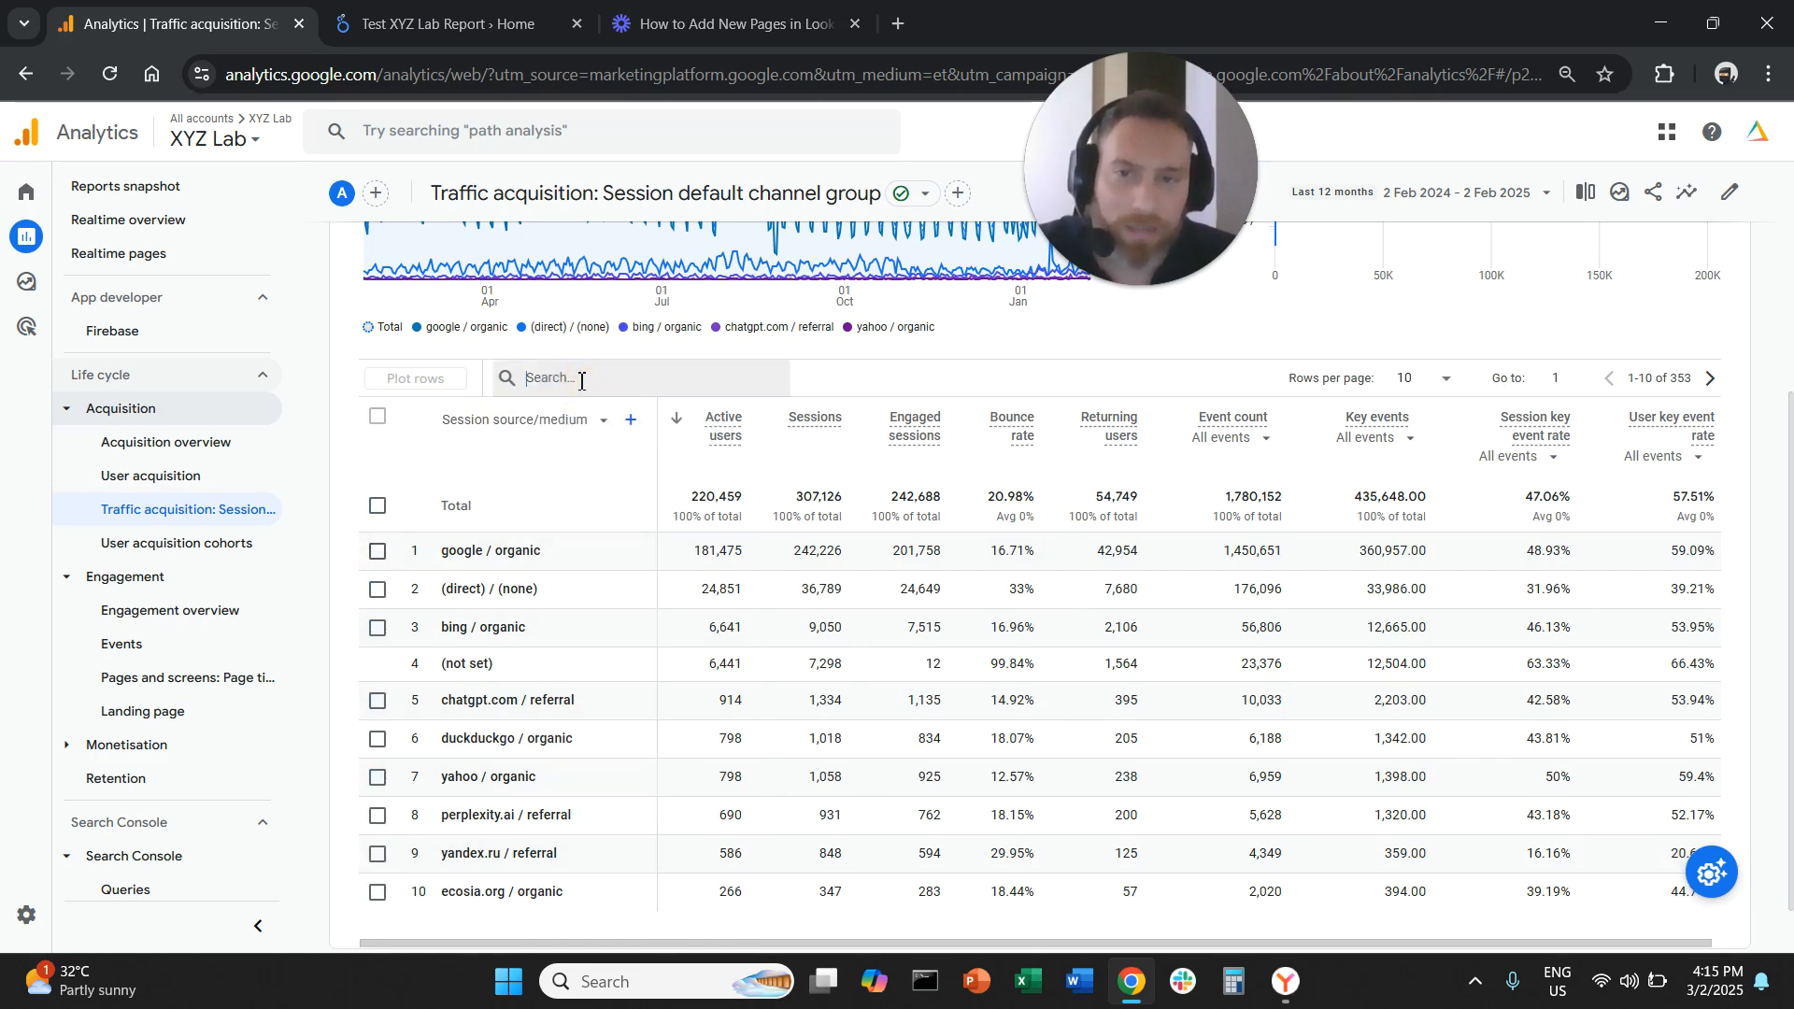
{"action": "left_click", "coordinate": [581, 379]}
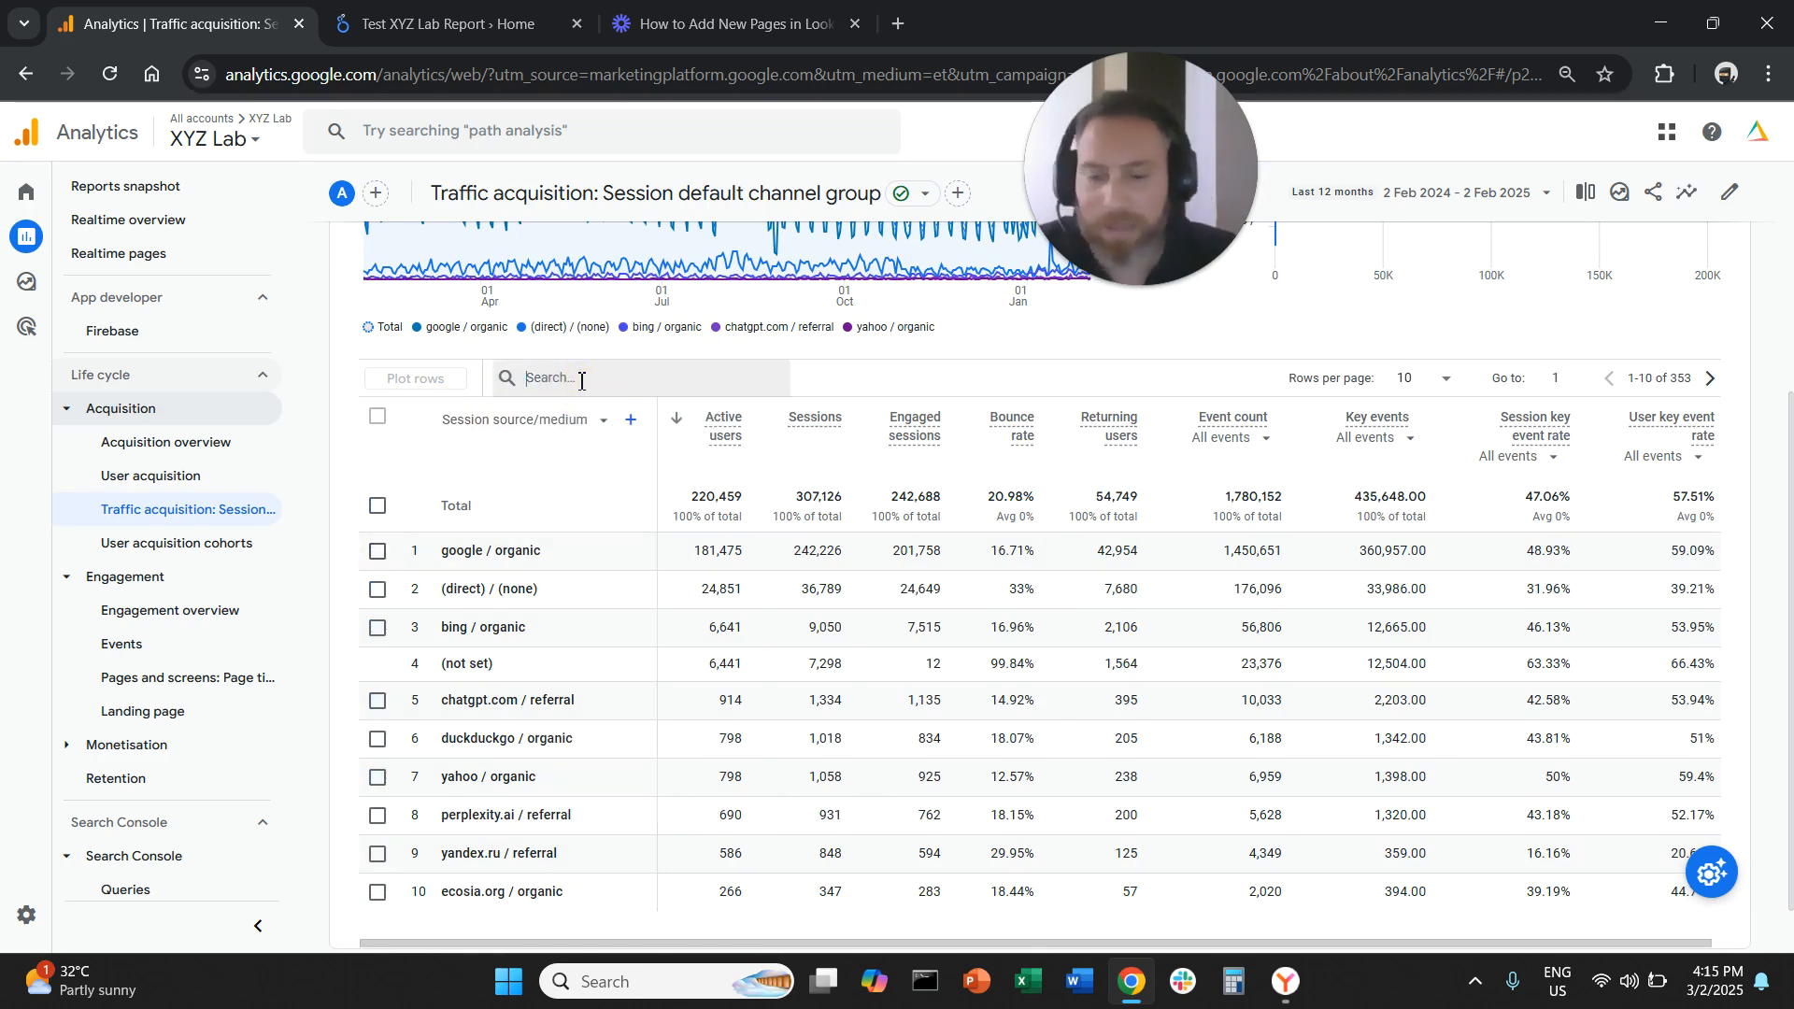
{"action": "type", "text": "referral"}
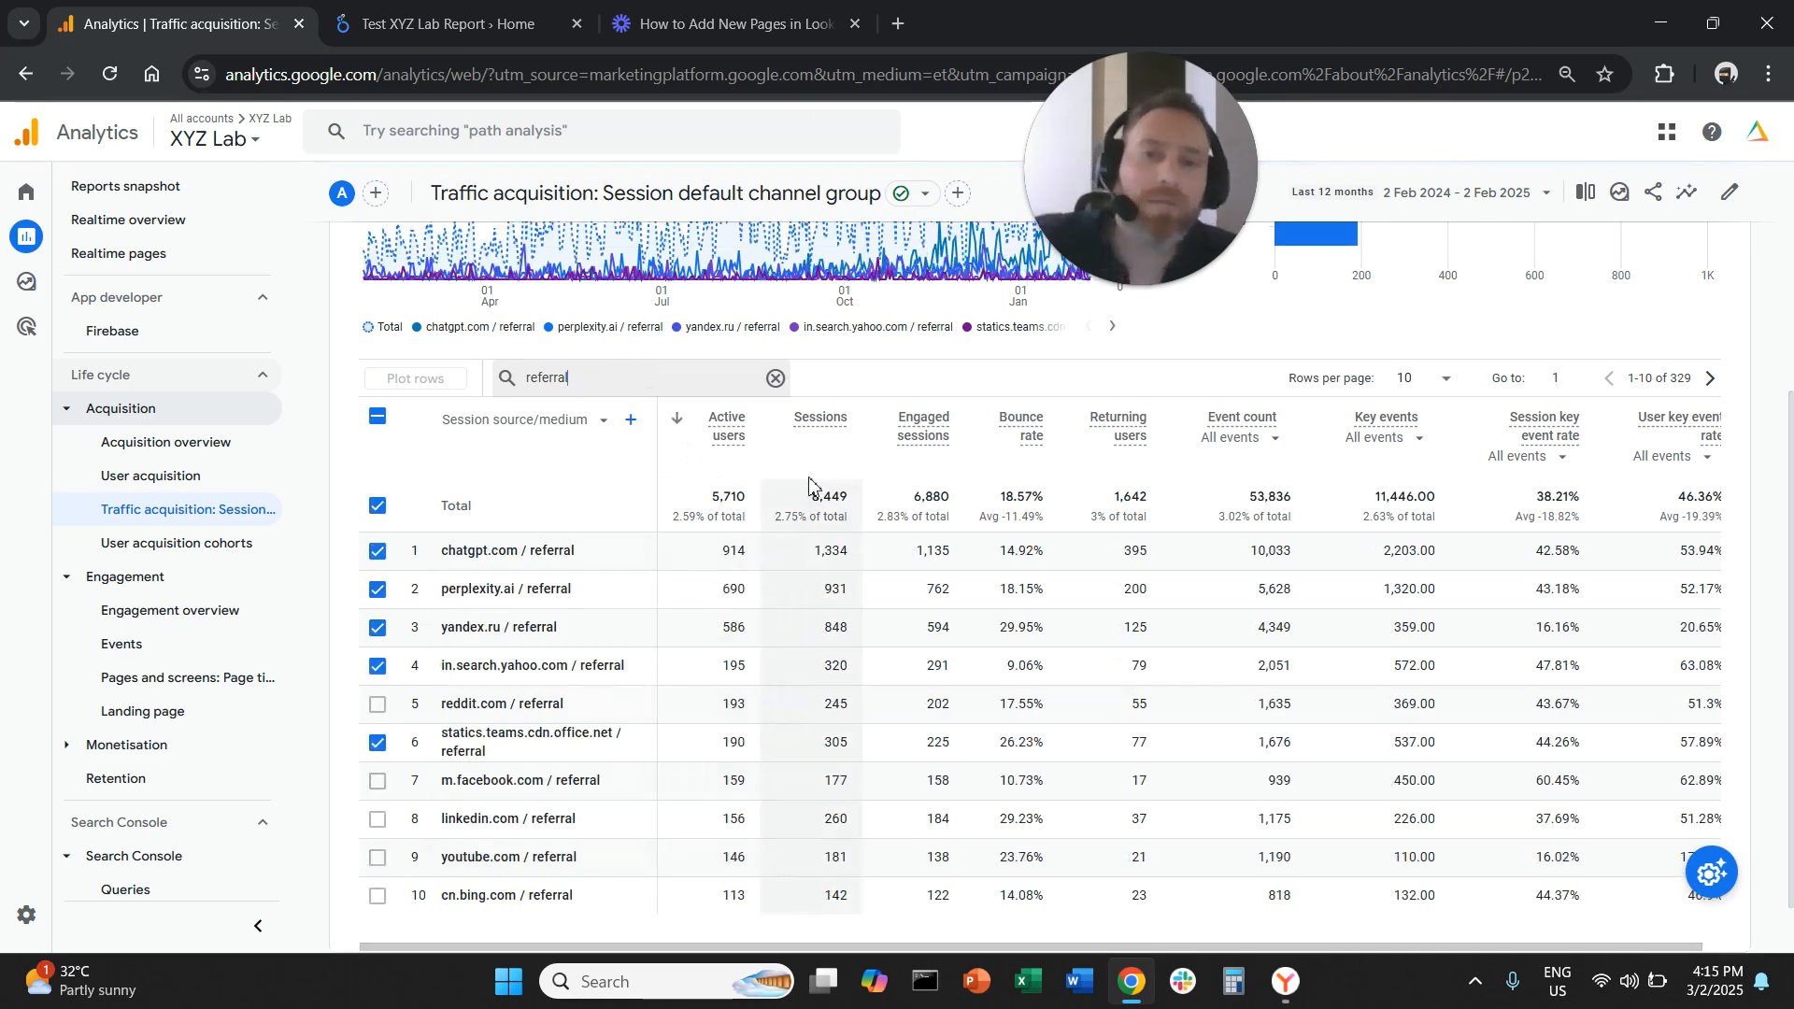
{"action": "left_click", "coordinate": [379, 417]}
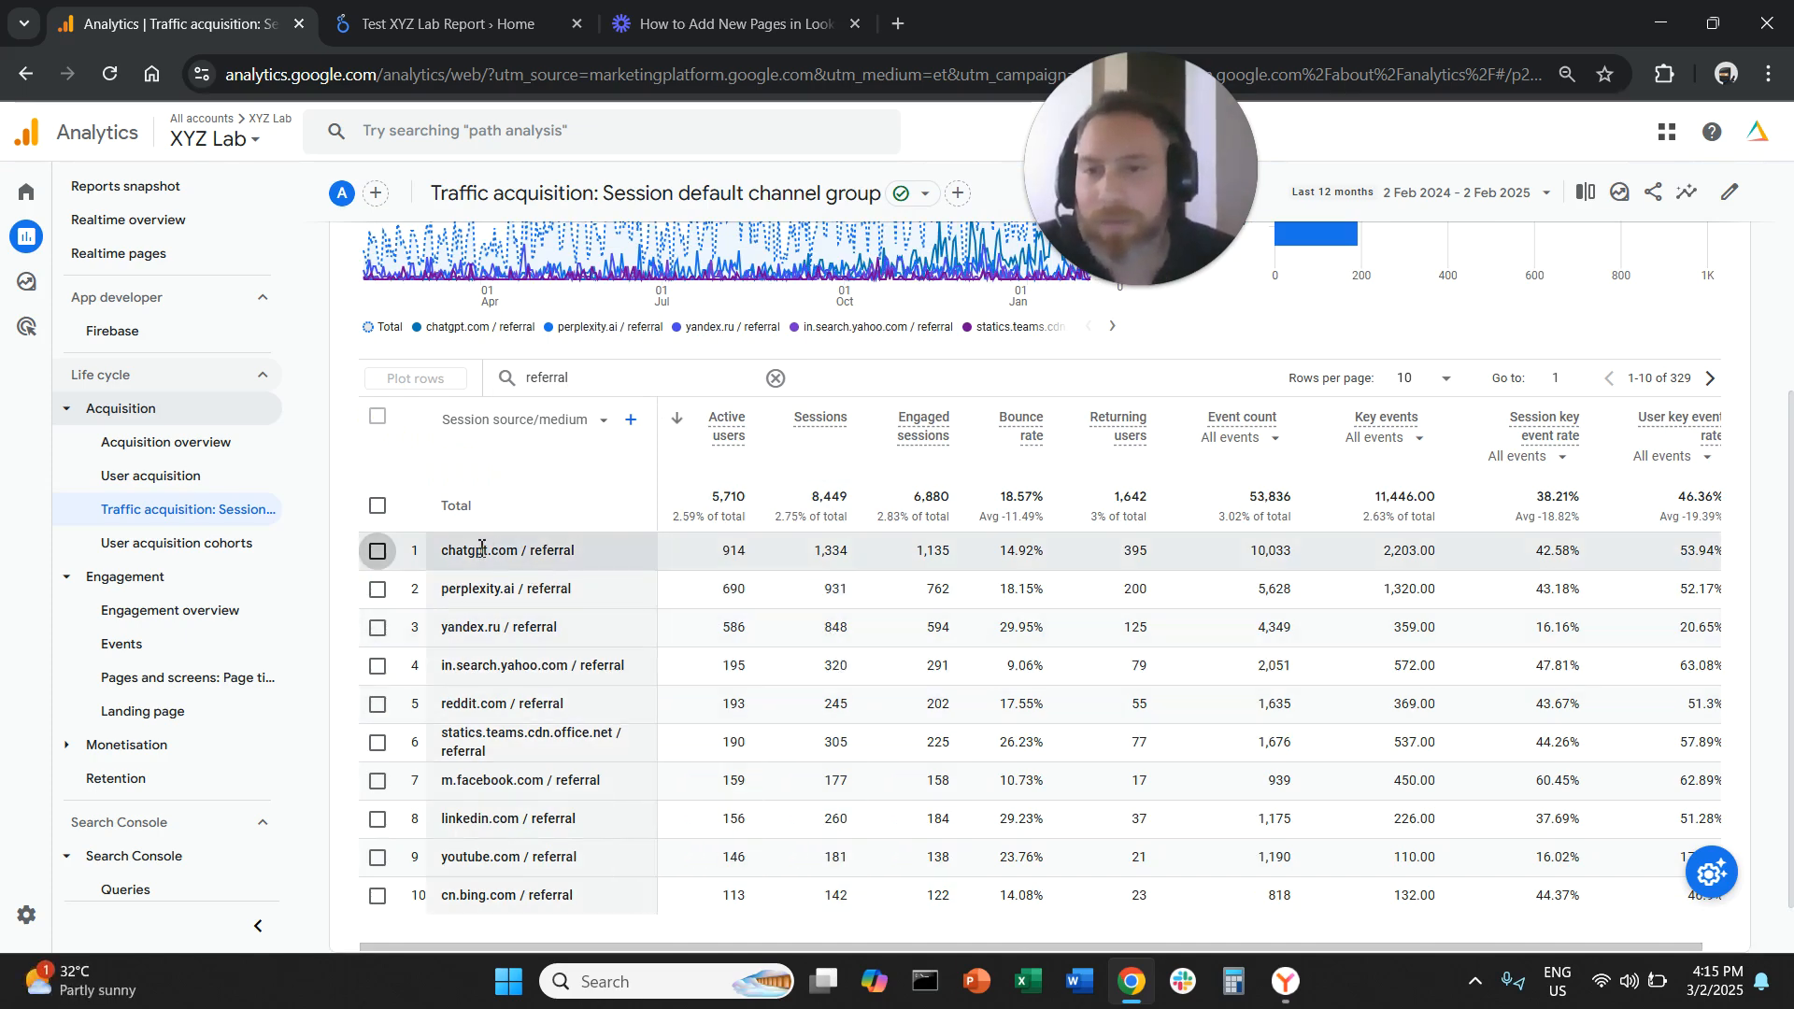
Examine the referral source rows and their key events values across the table
{"action": "left_click_drag", "start_coordinate": [477, 550], "coordinate": [576, 551]}
{"action": "left_click_drag", "start_coordinate": [468, 592], "coordinate": [571, 672]}
{"action": "left_click", "coordinate": [564, 708]}
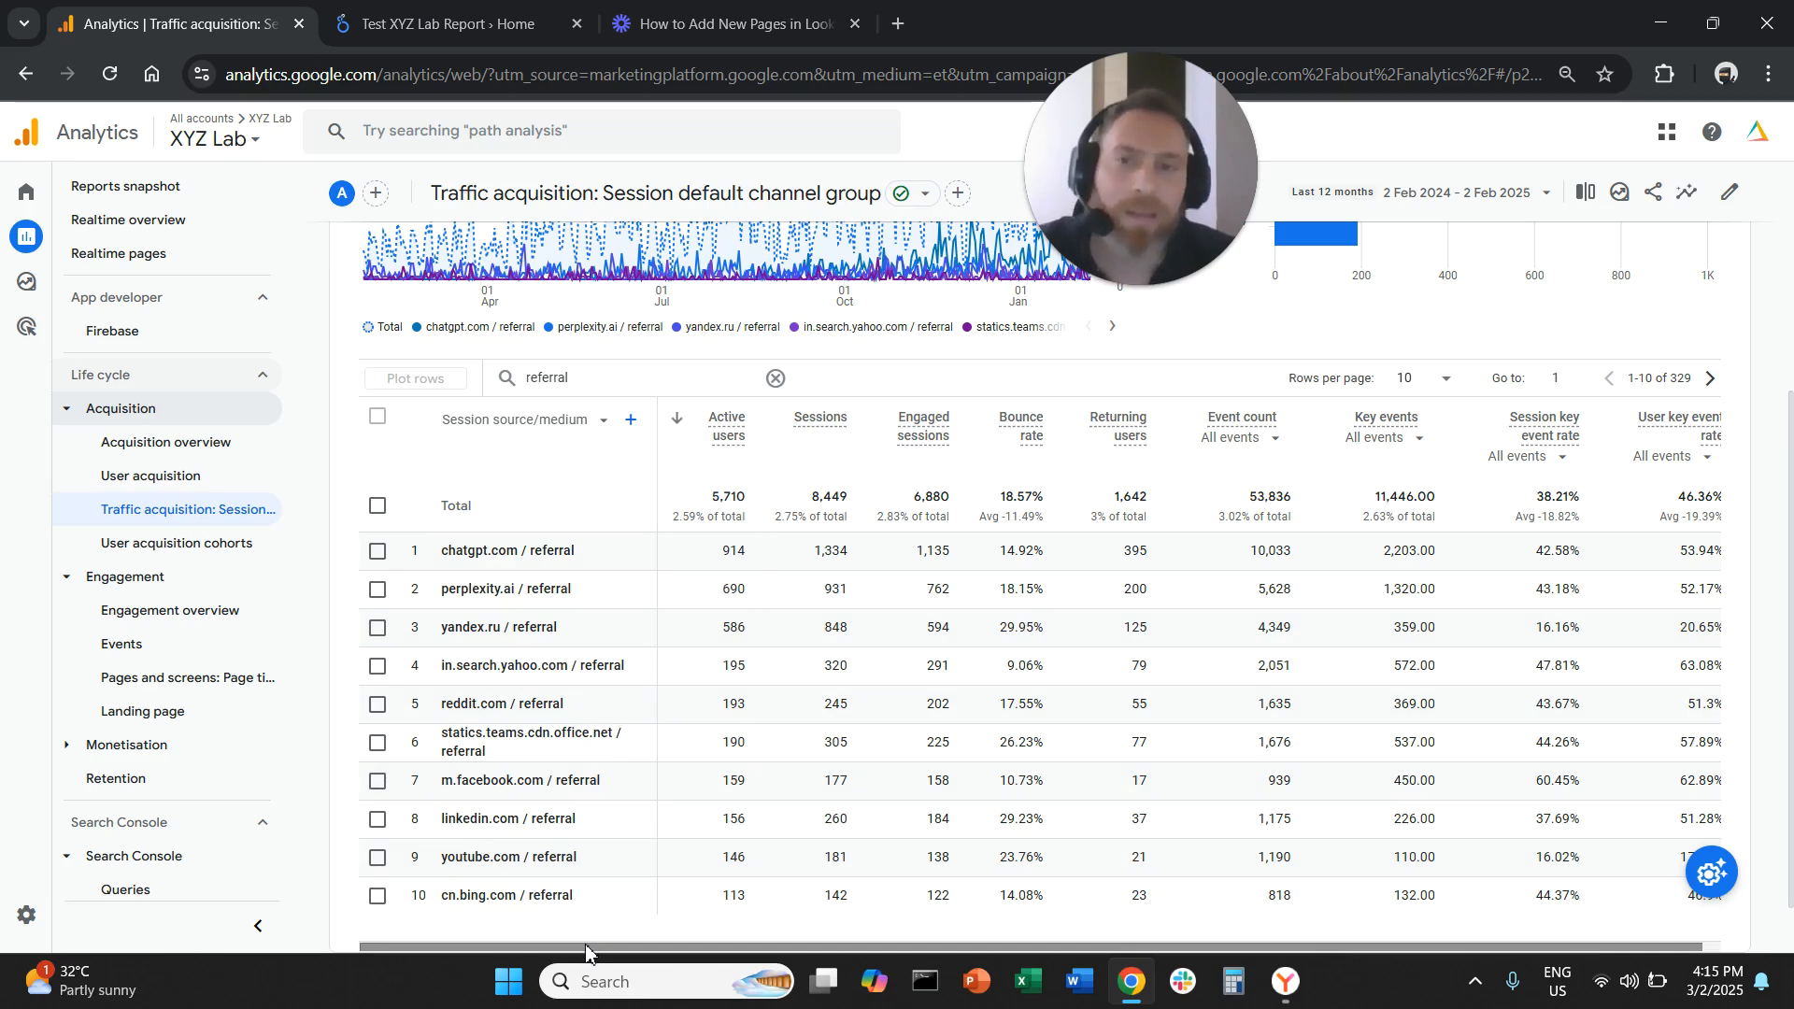
{"action": "left_click", "coordinate": [586, 948]}
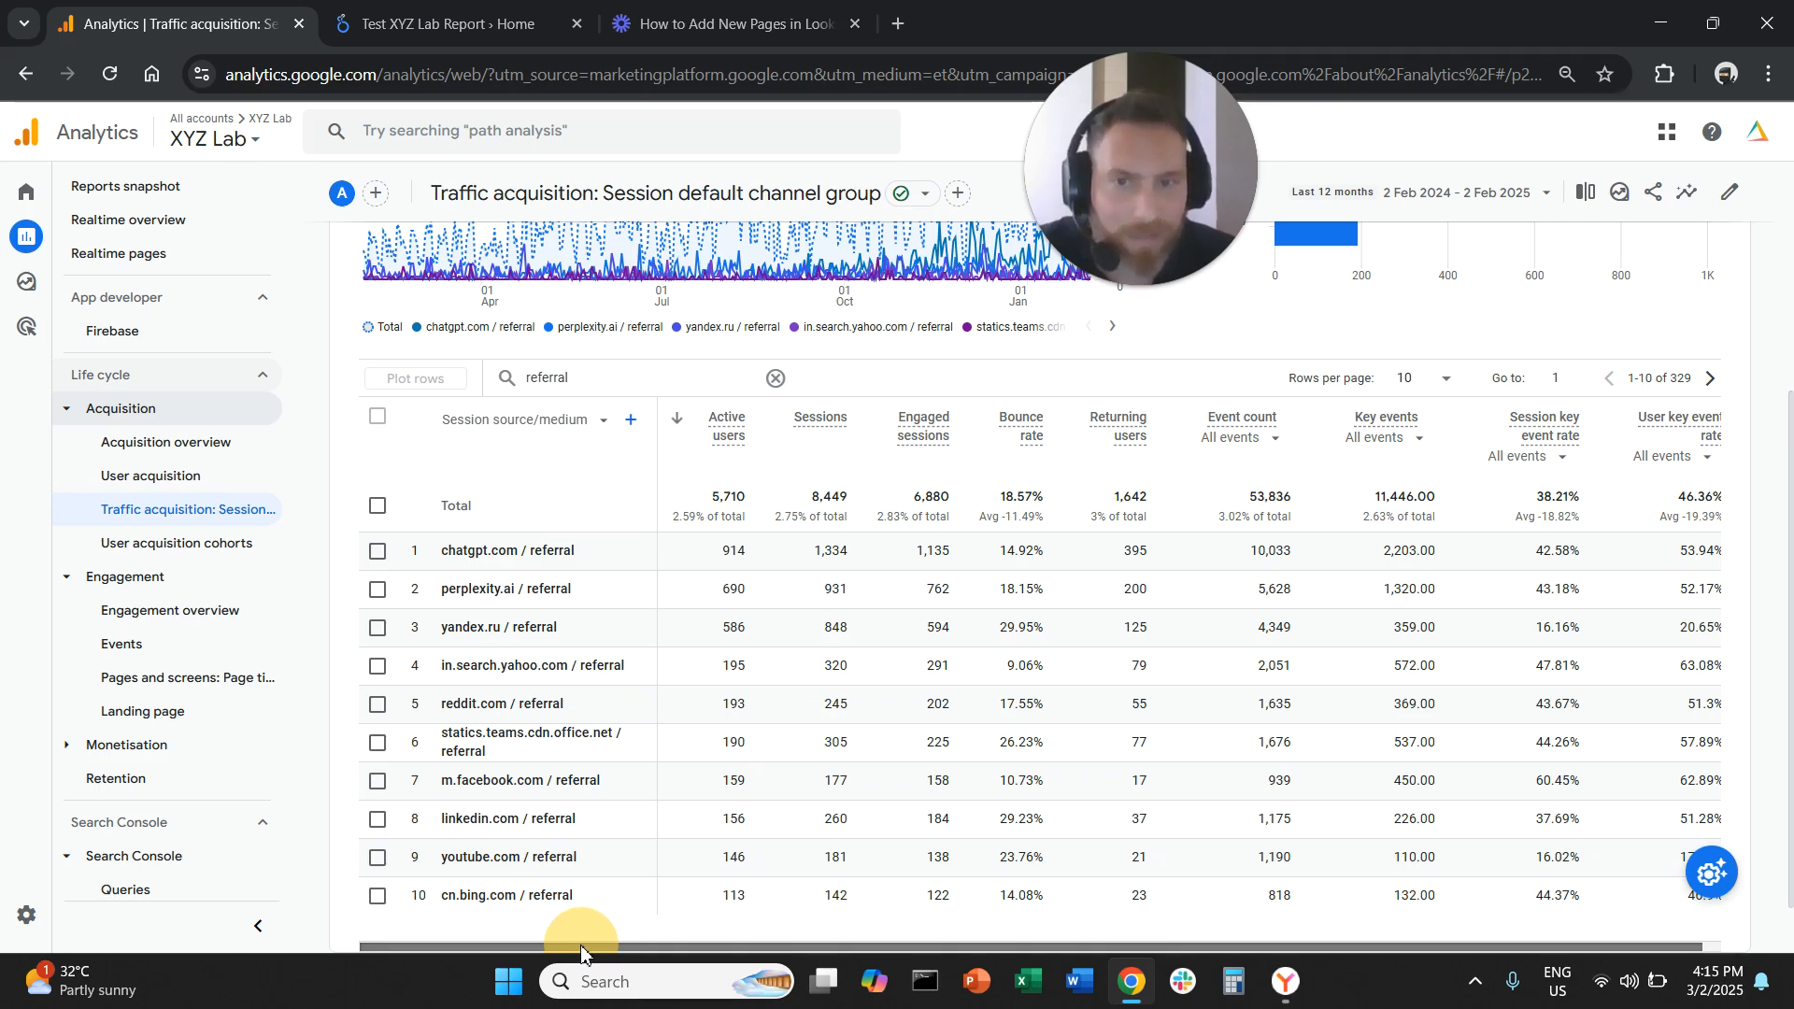
{"action": "left_click_drag", "start_coordinate": [580, 951], "coordinate": [688, 962]}
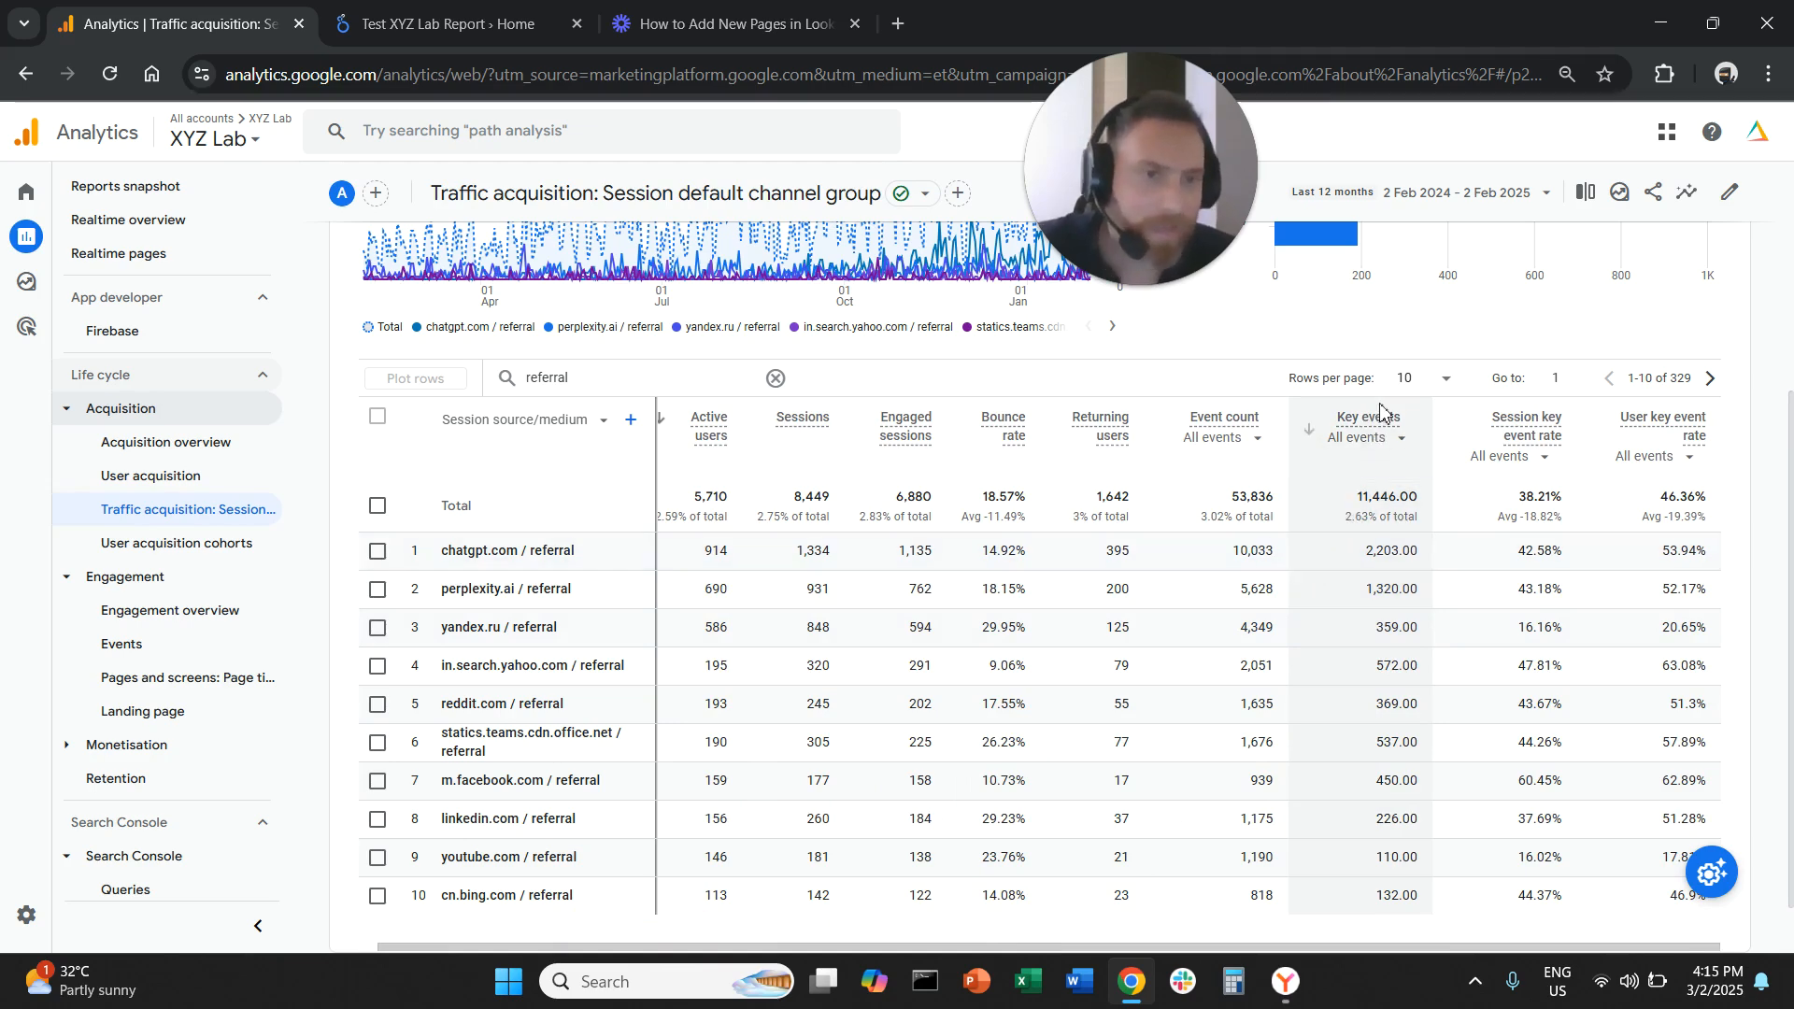
{"action": "left_click", "coordinate": [1389, 439]}
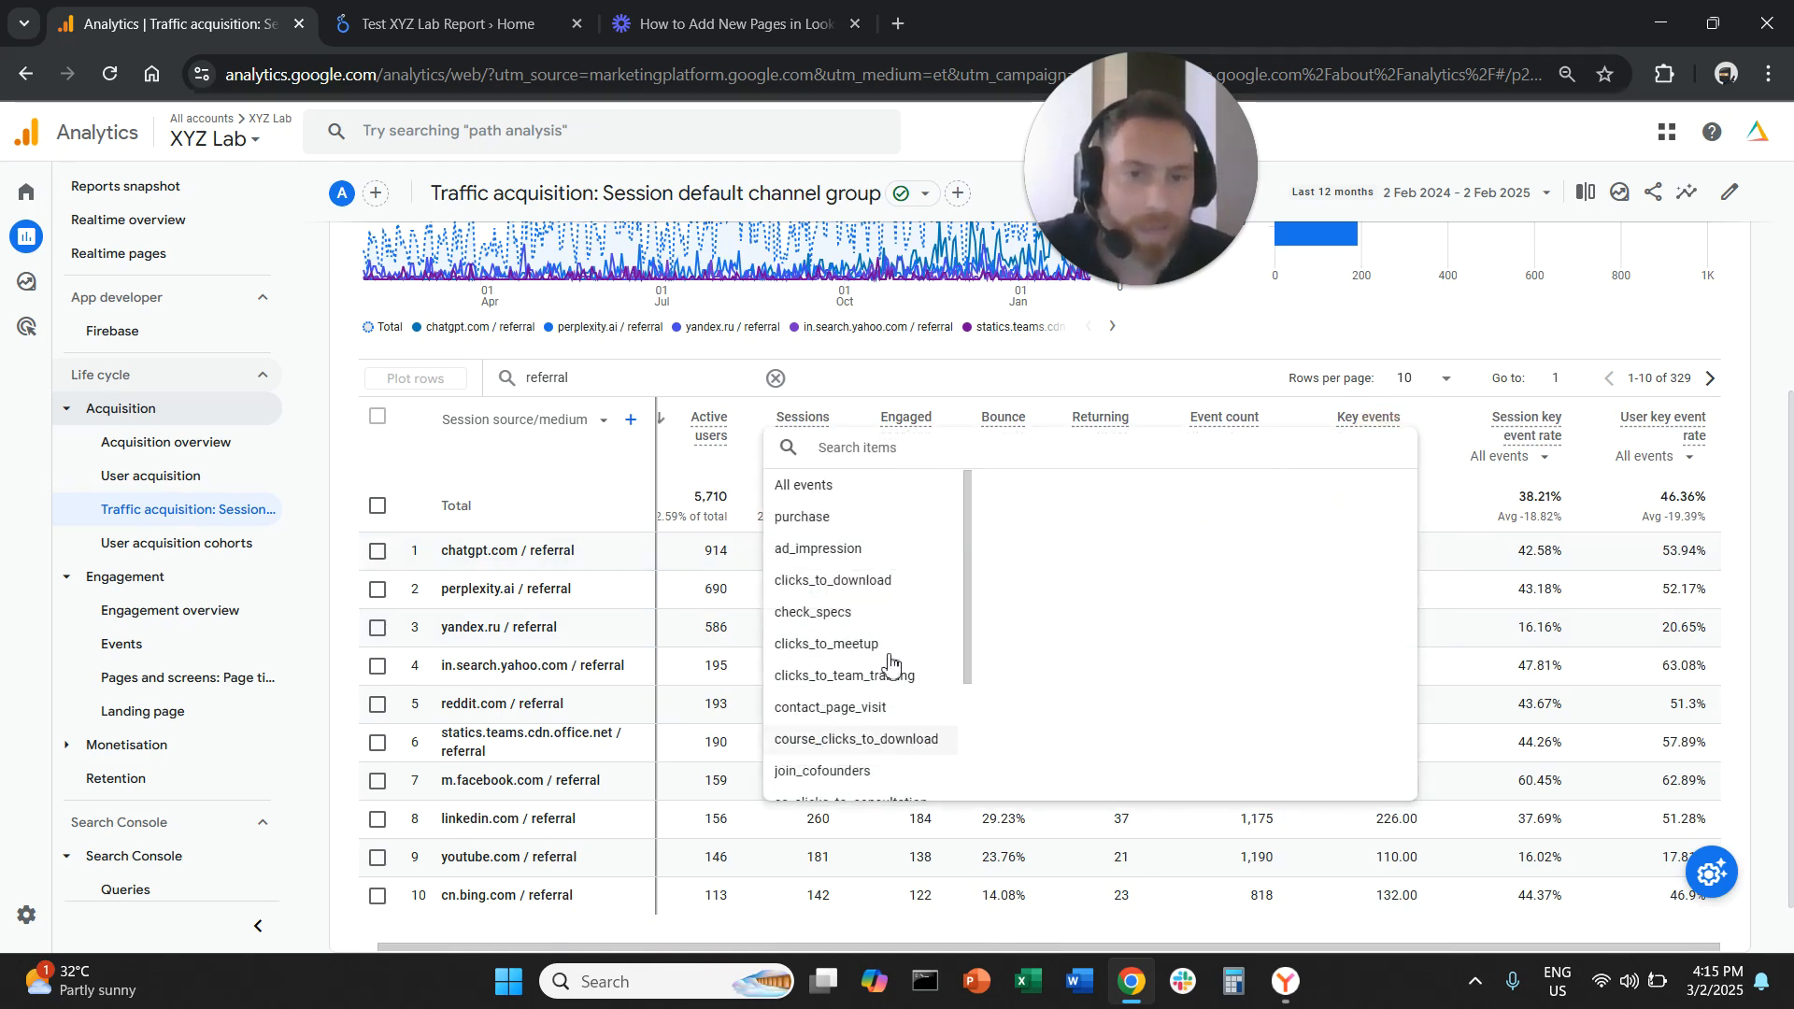
{"action": "left_click", "coordinate": [1173, 377]}
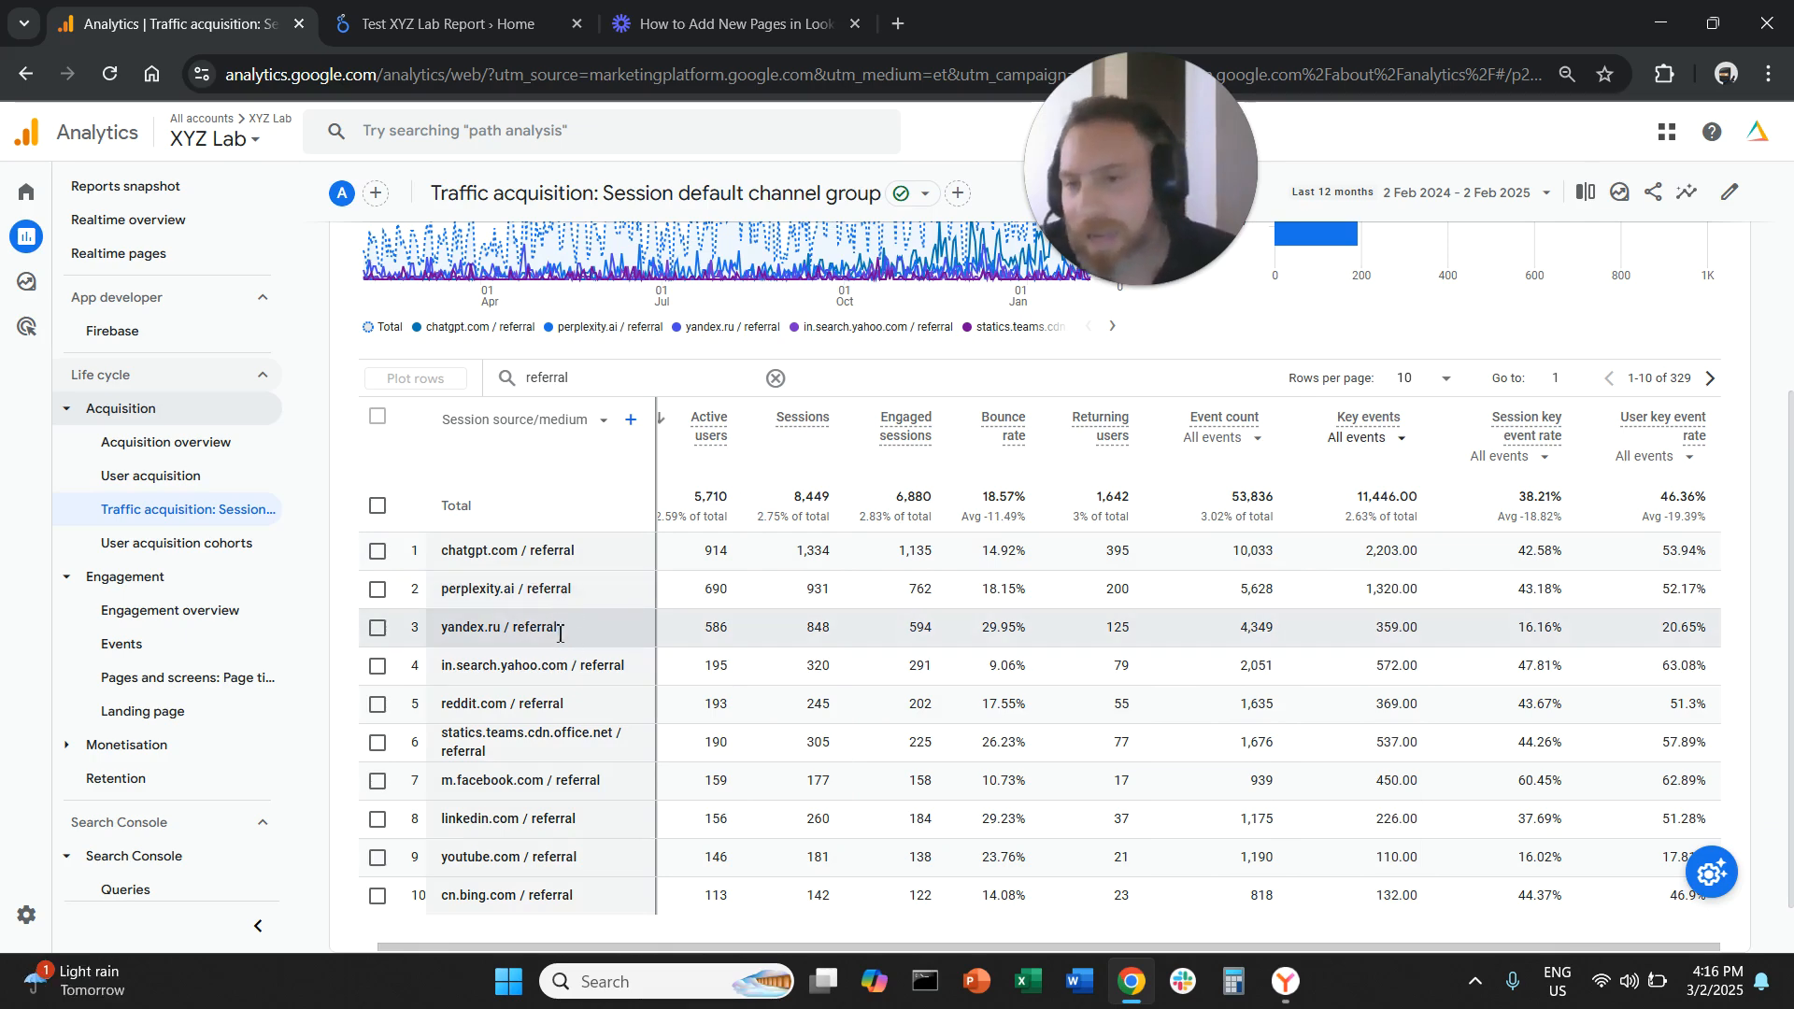
{"action": "left_click_drag", "start_coordinate": [472, 589], "coordinate": [693, 600]}
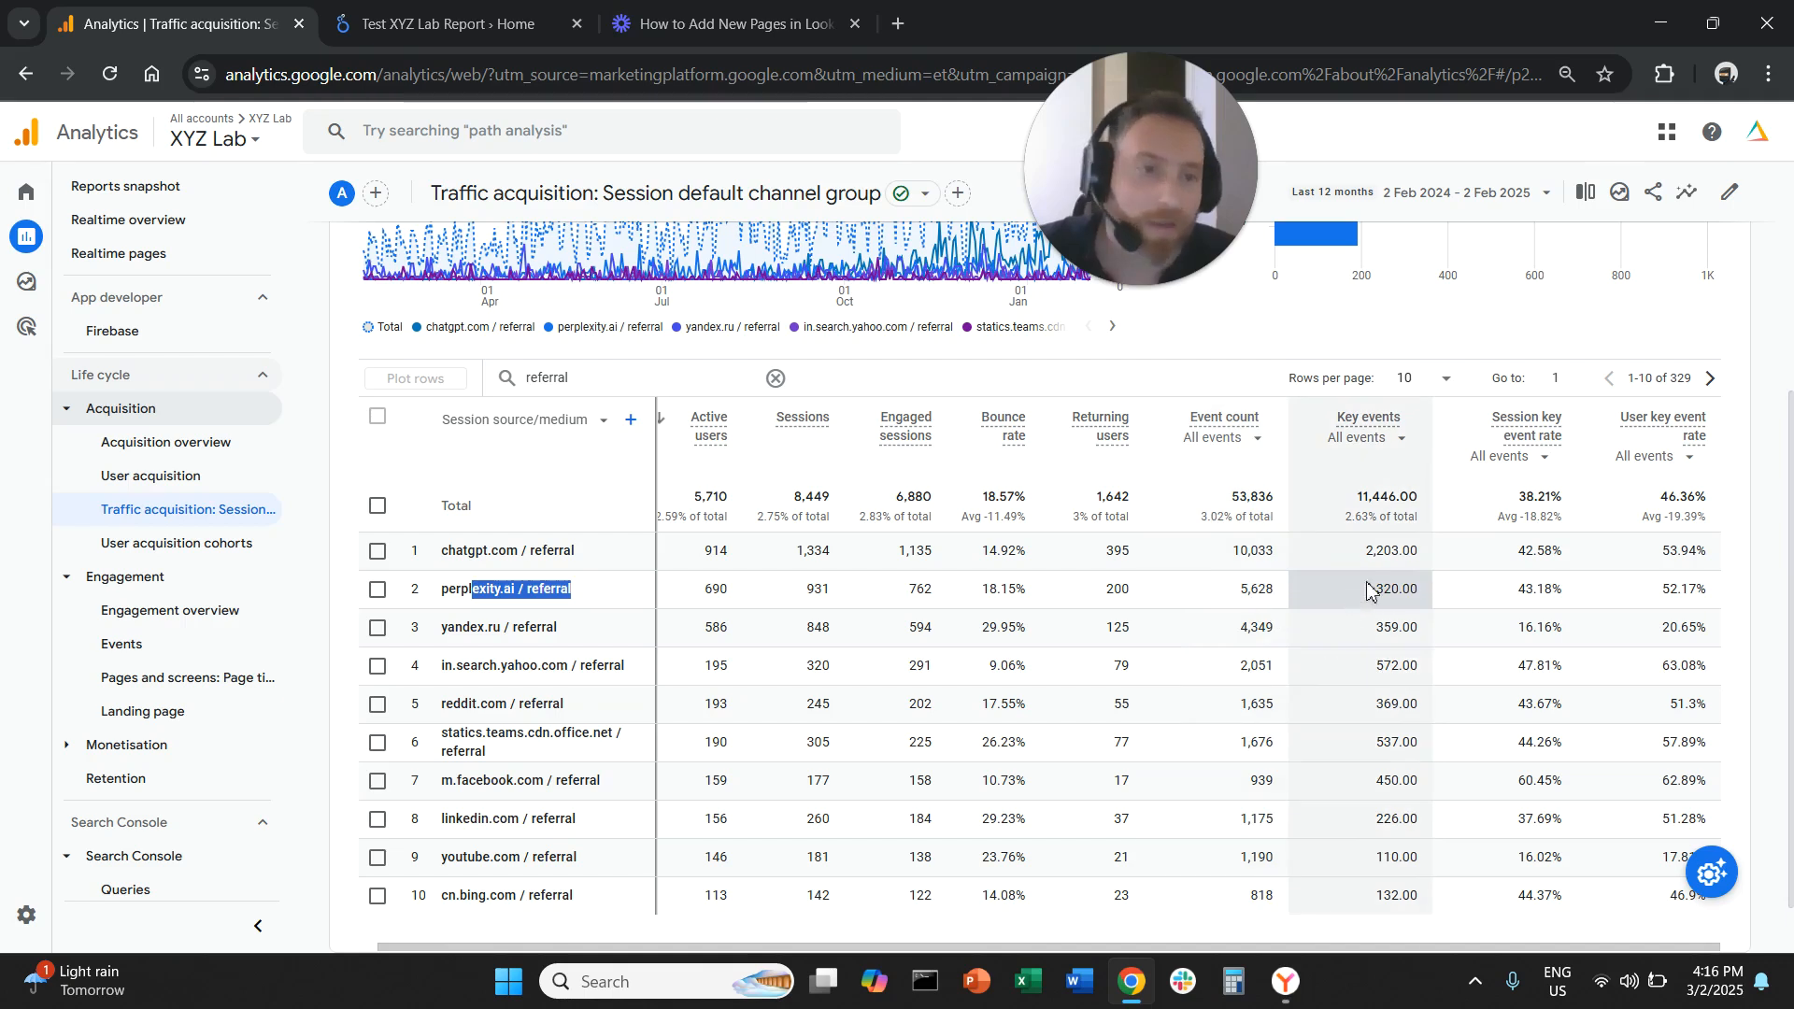
{"action": "left_click_drag", "start_coordinate": [1373, 590], "coordinate": [1425, 596]}
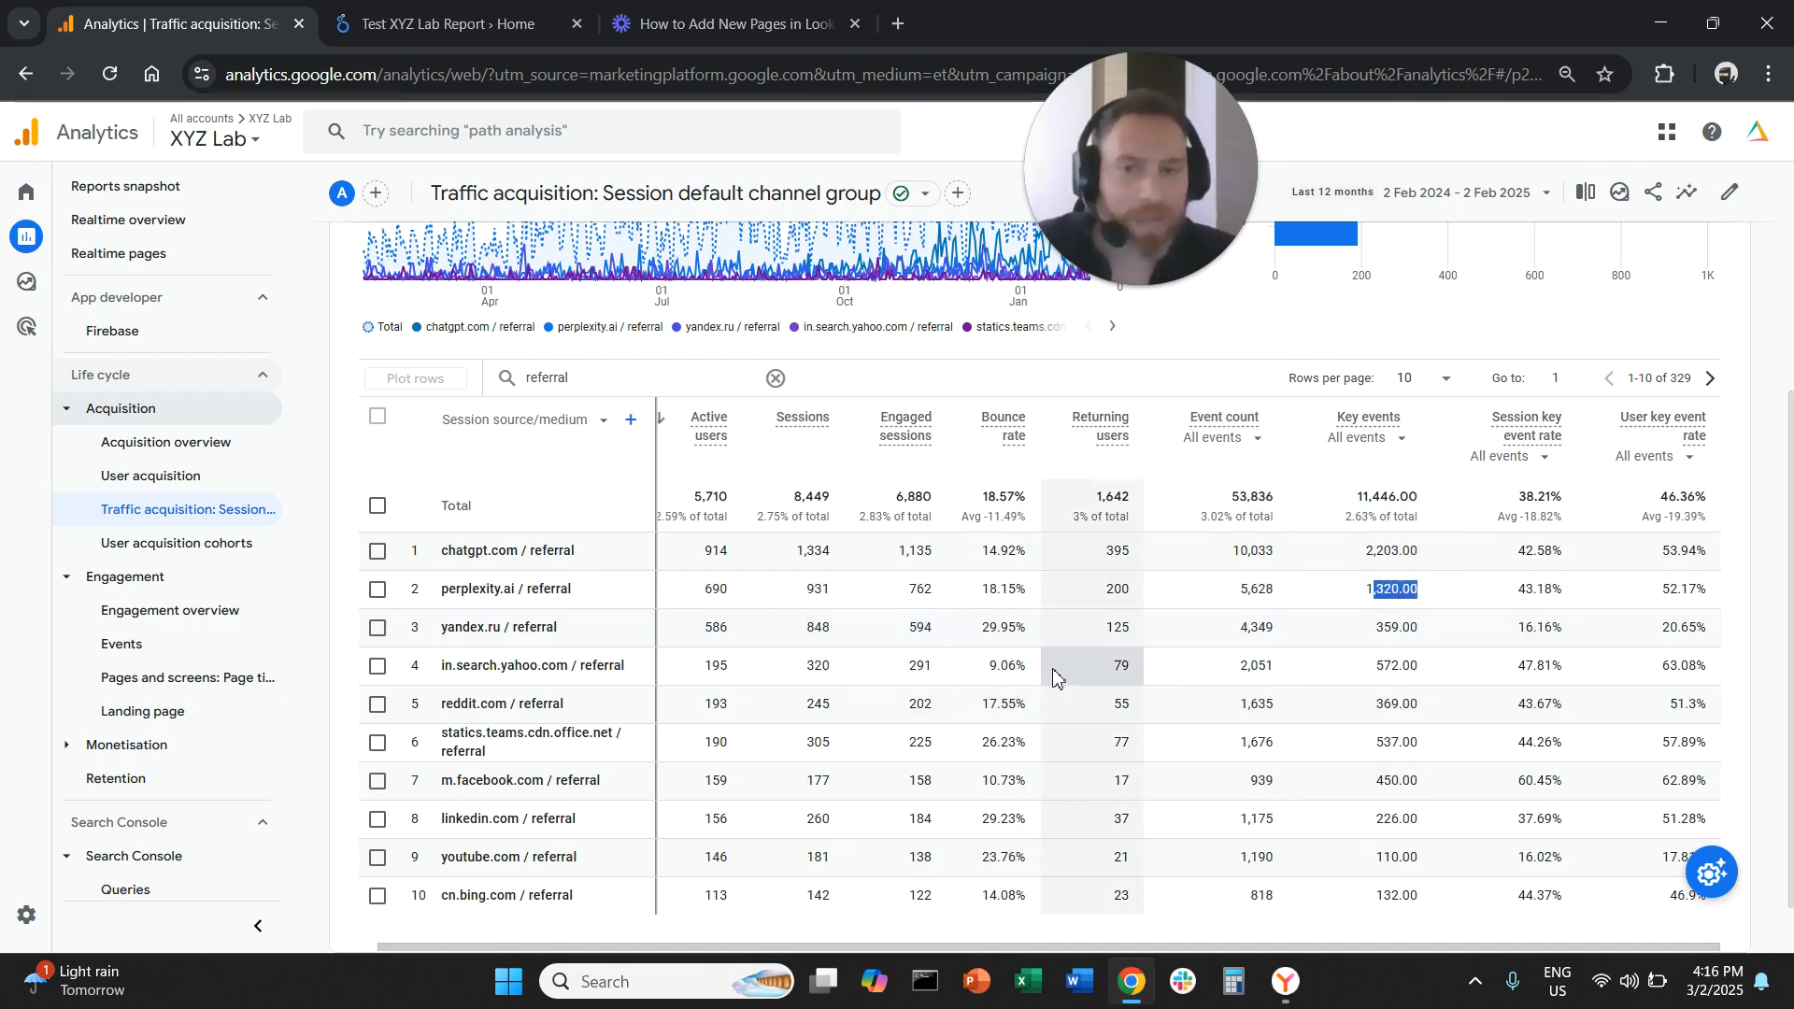
{"action": "scroll", "coordinate": [1032, 699], "scroll_direction": "down", "scroll_amount": 1}
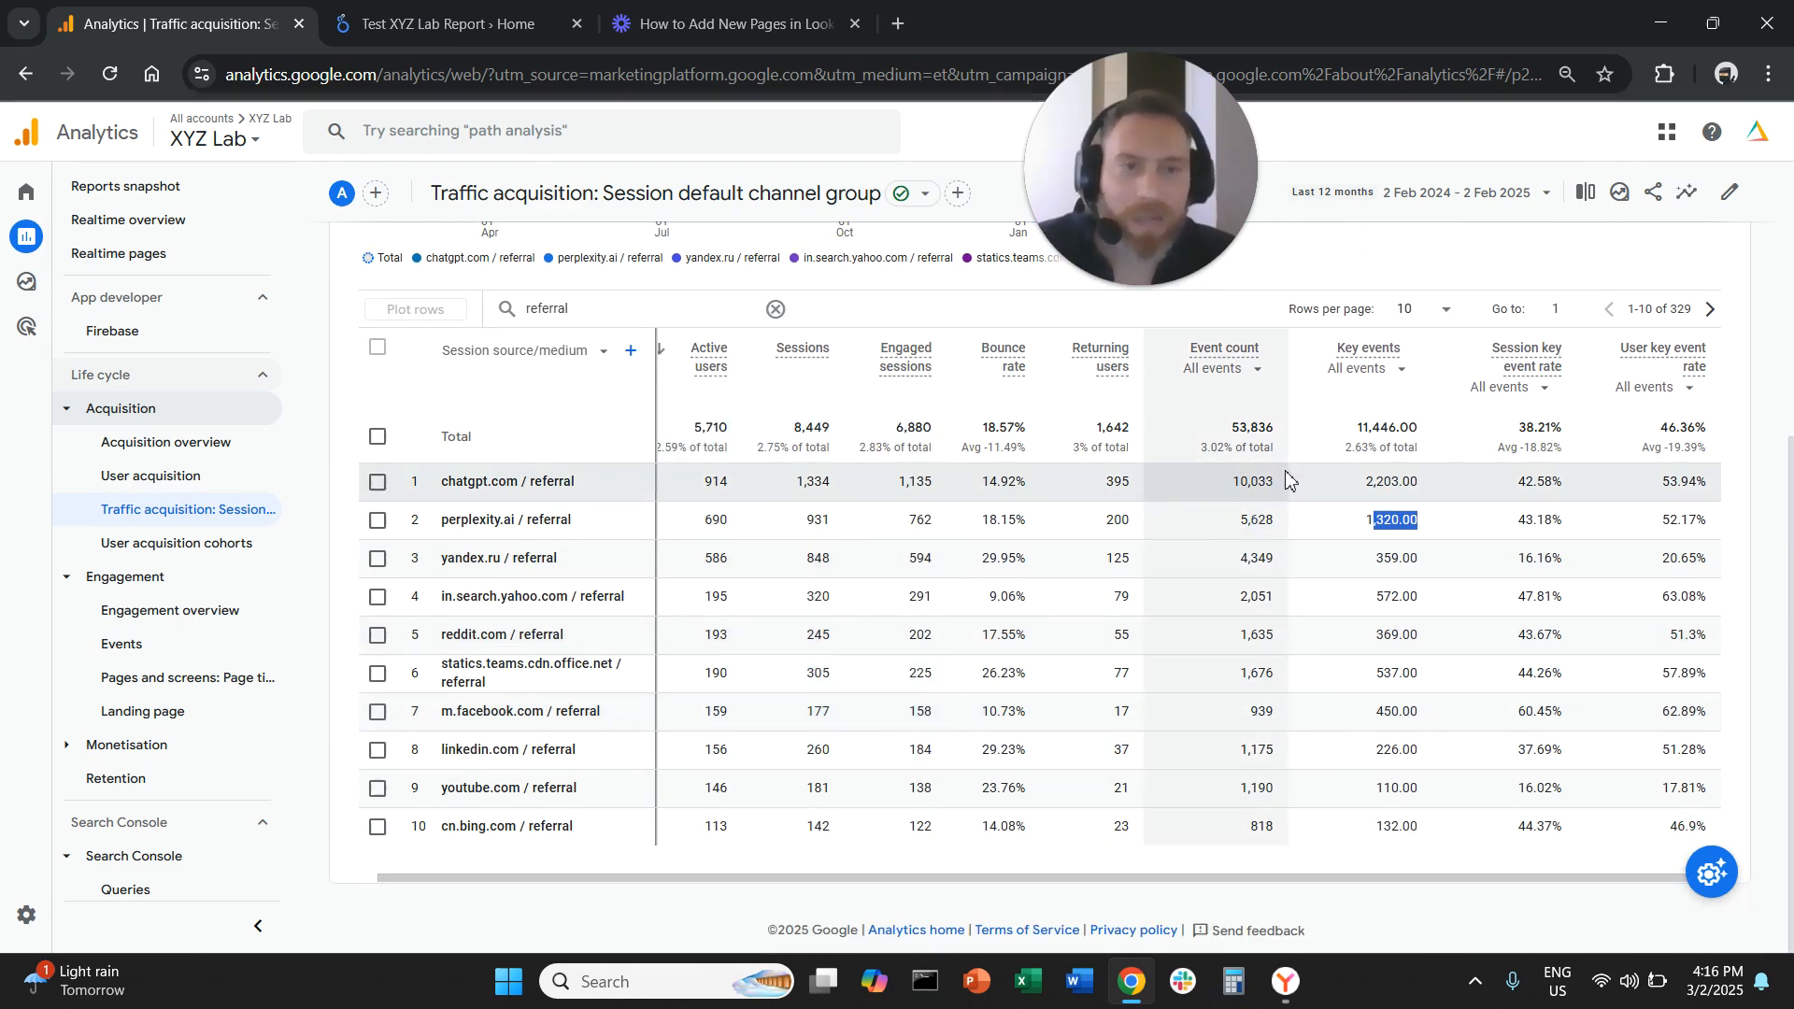
Show 50 rows per page and clear the row selection
{"action": "left_click", "coordinate": [1422, 309]}
{"action": "left_click", "coordinate": [1427, 452]}
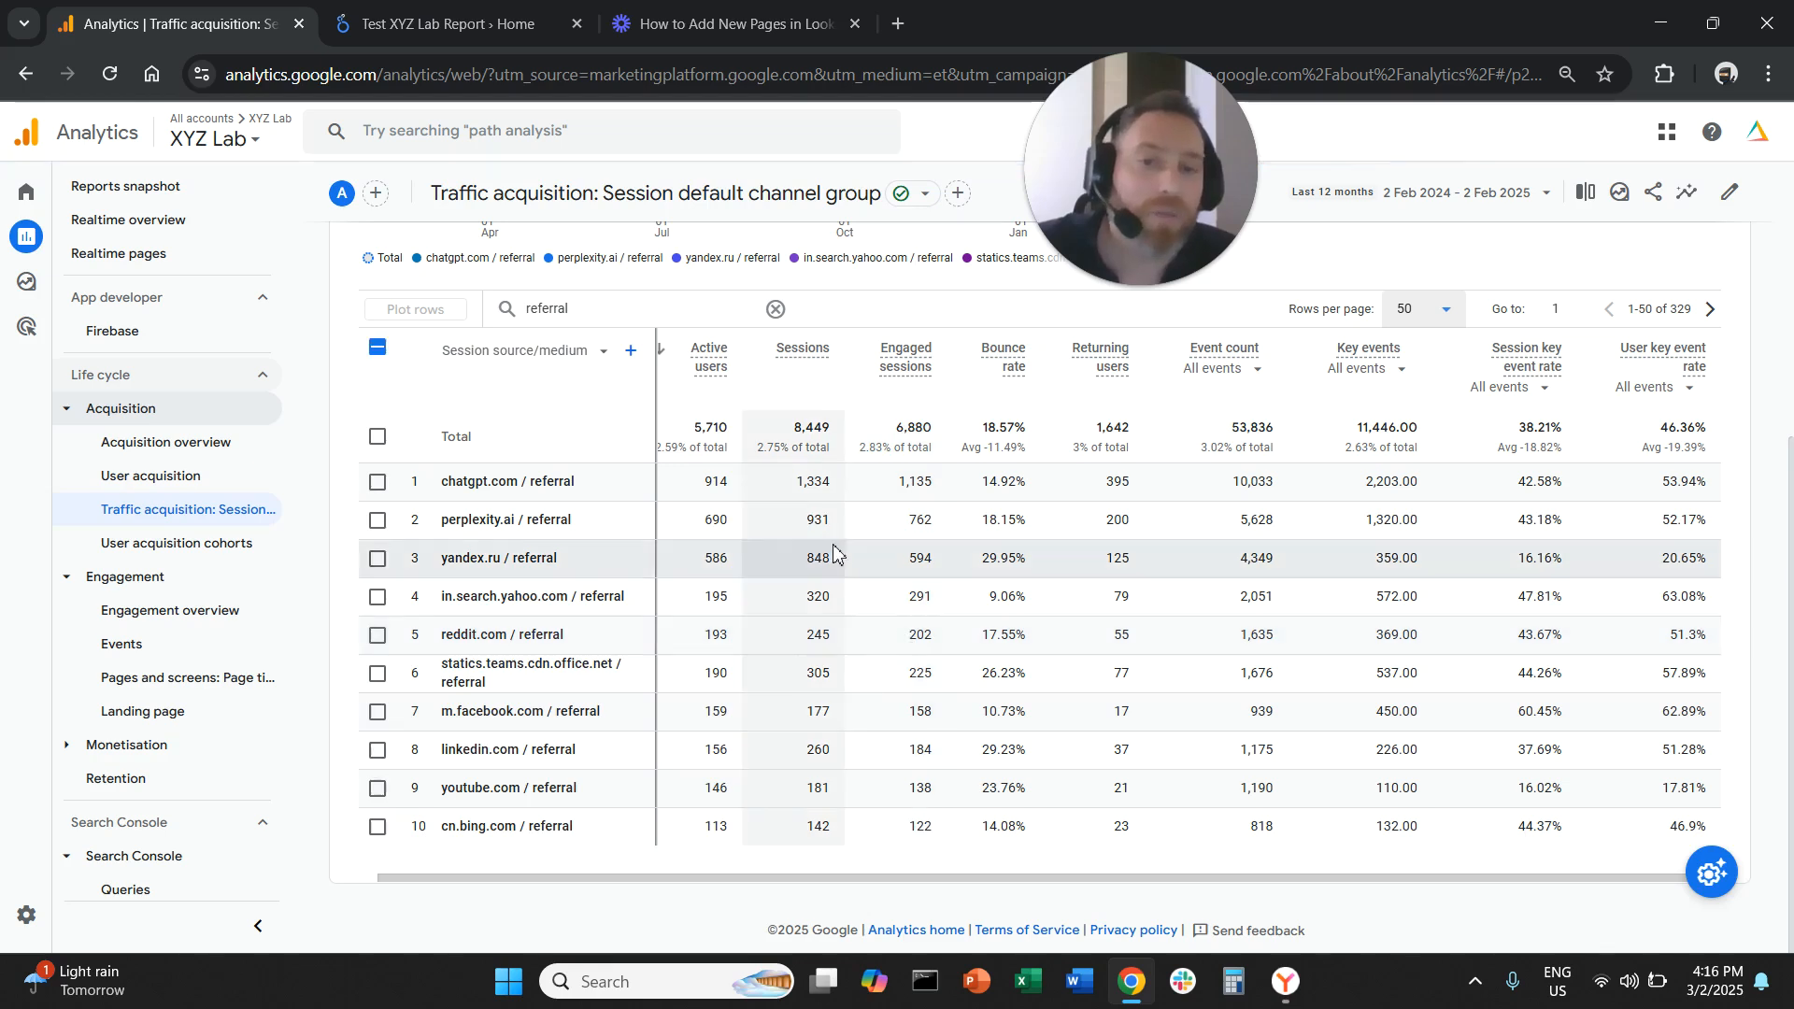
{"action": "left_click", "coordinate": [377, 347]}
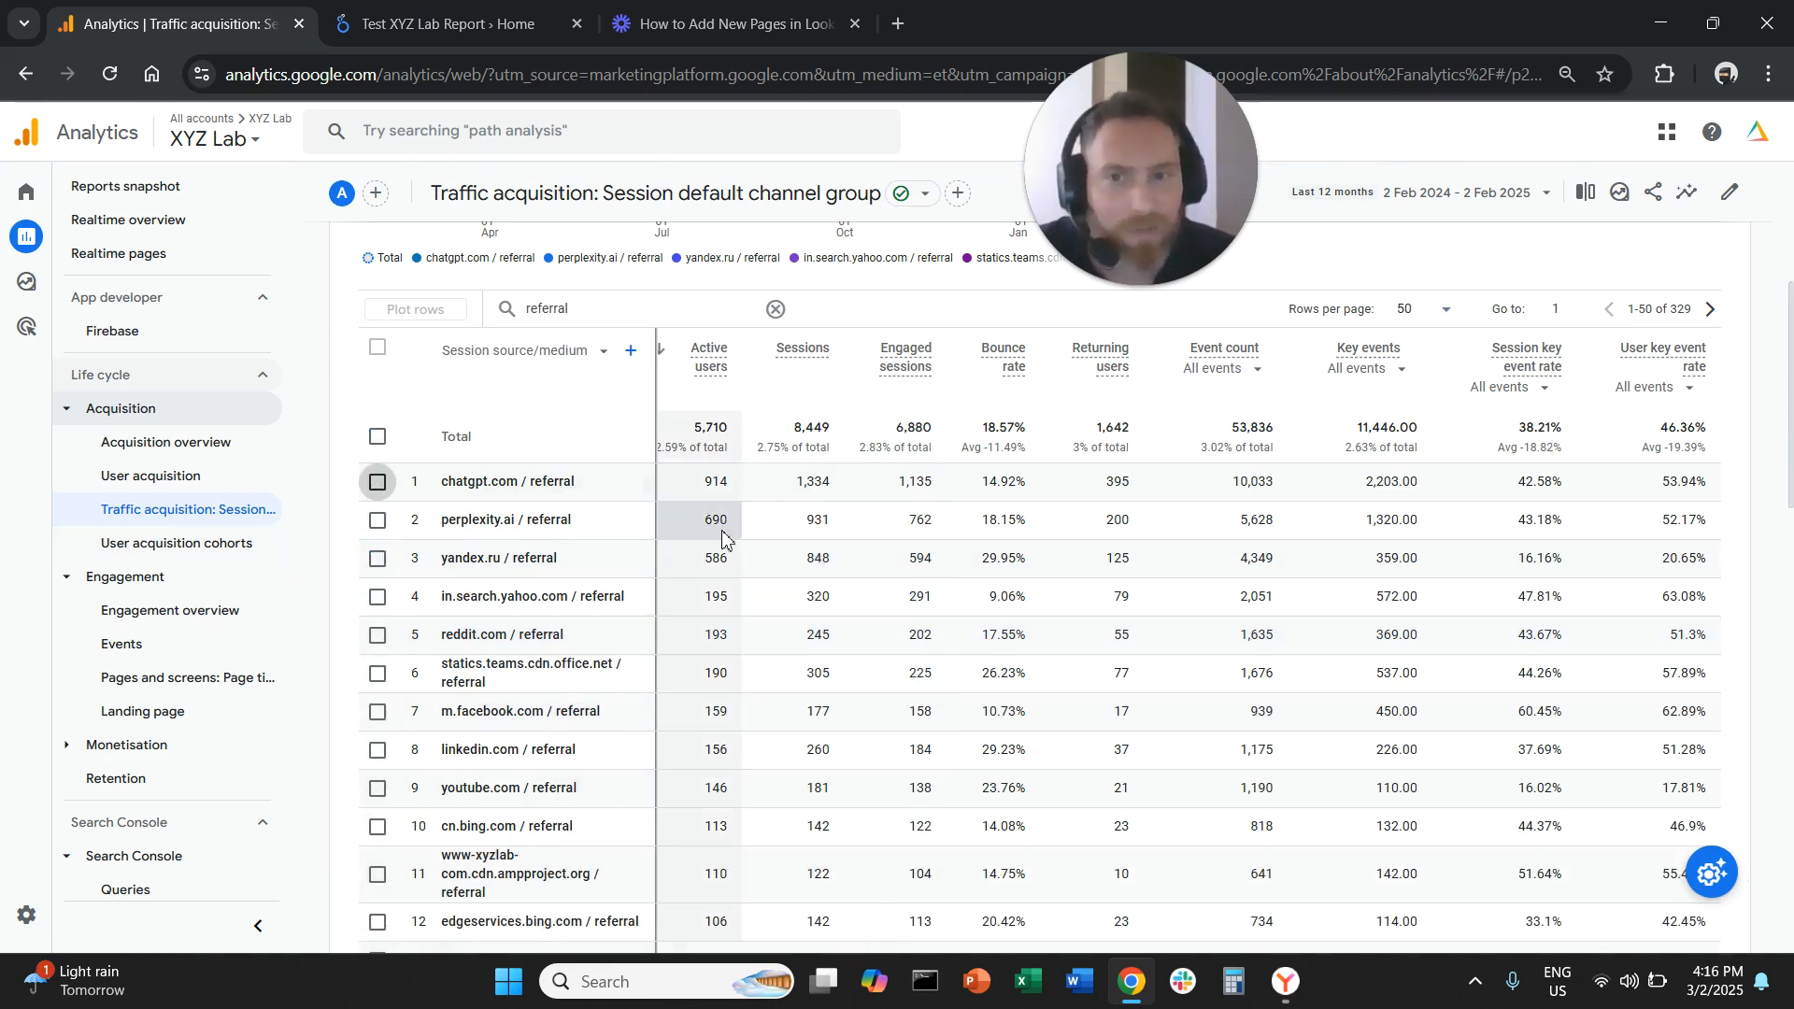
Scroll through the list of referral sources to review them
{"action": "scroll", "coordinate": [776, 598], "scroll_direction": "down", "scroll_amount": 1}
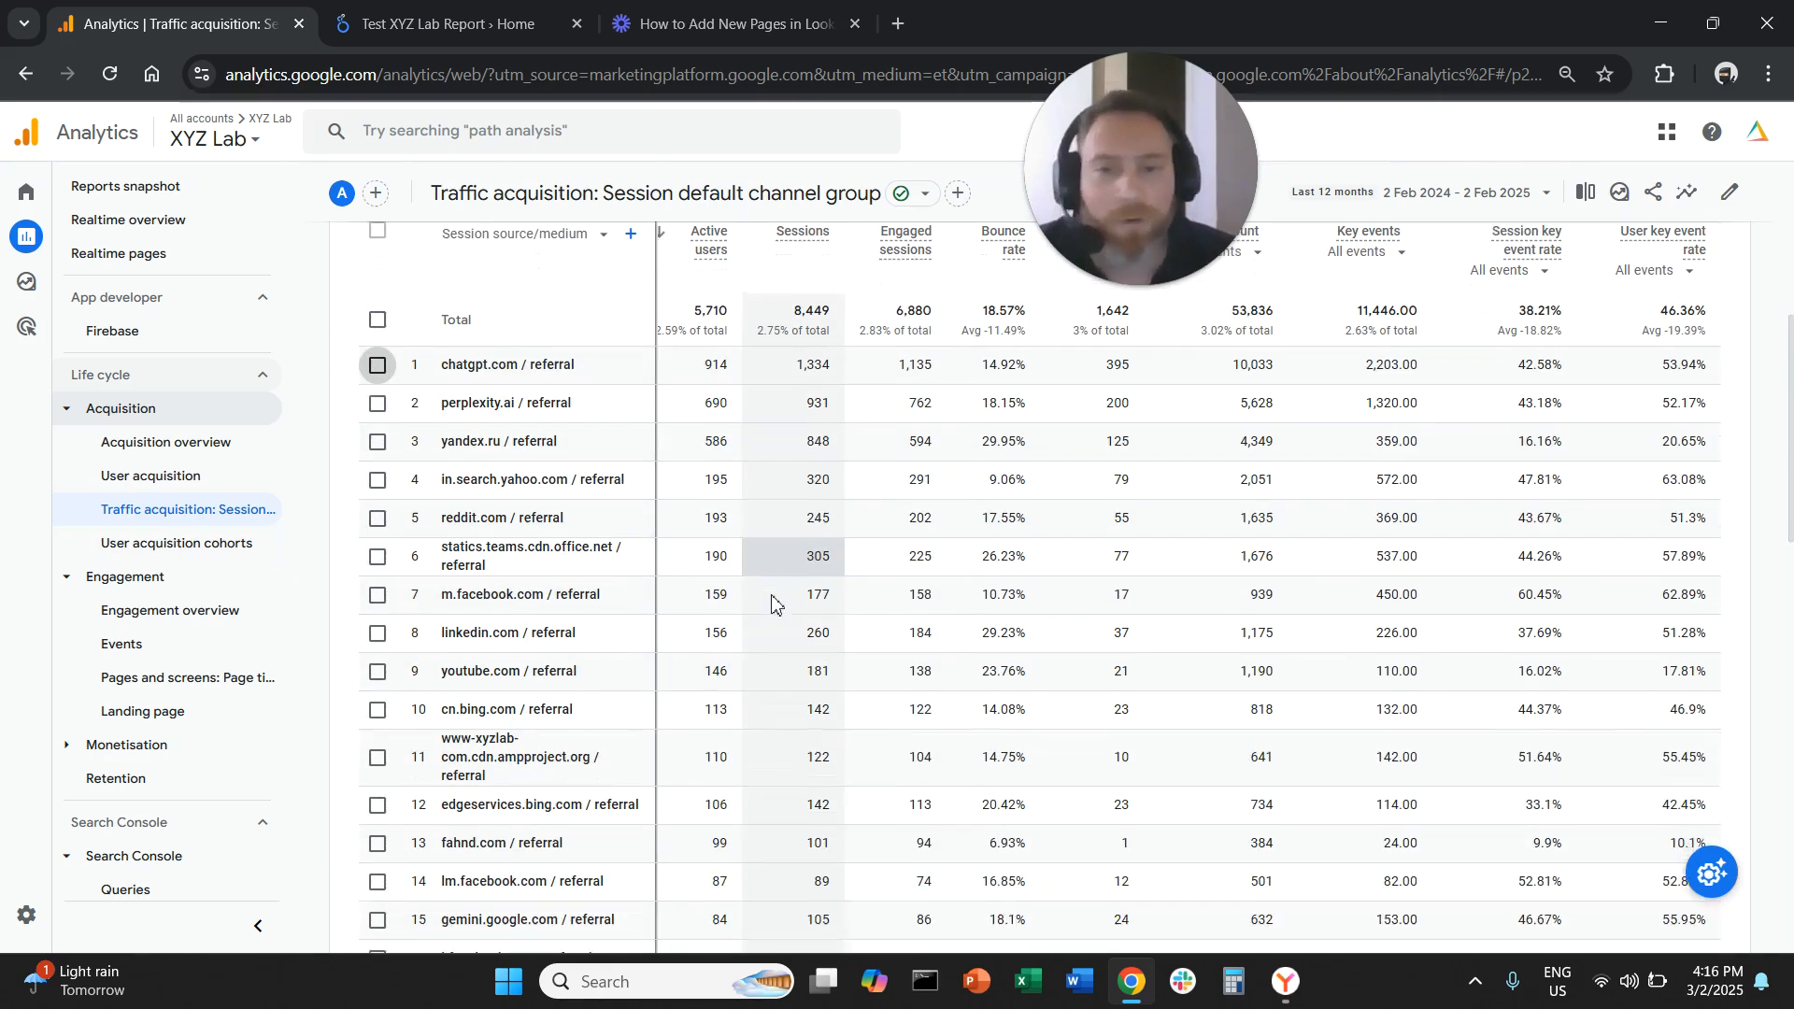
{"action": "scroll", "coordinate": [773, 605], "scroll_direction": "down", "scroll_amount": 1}
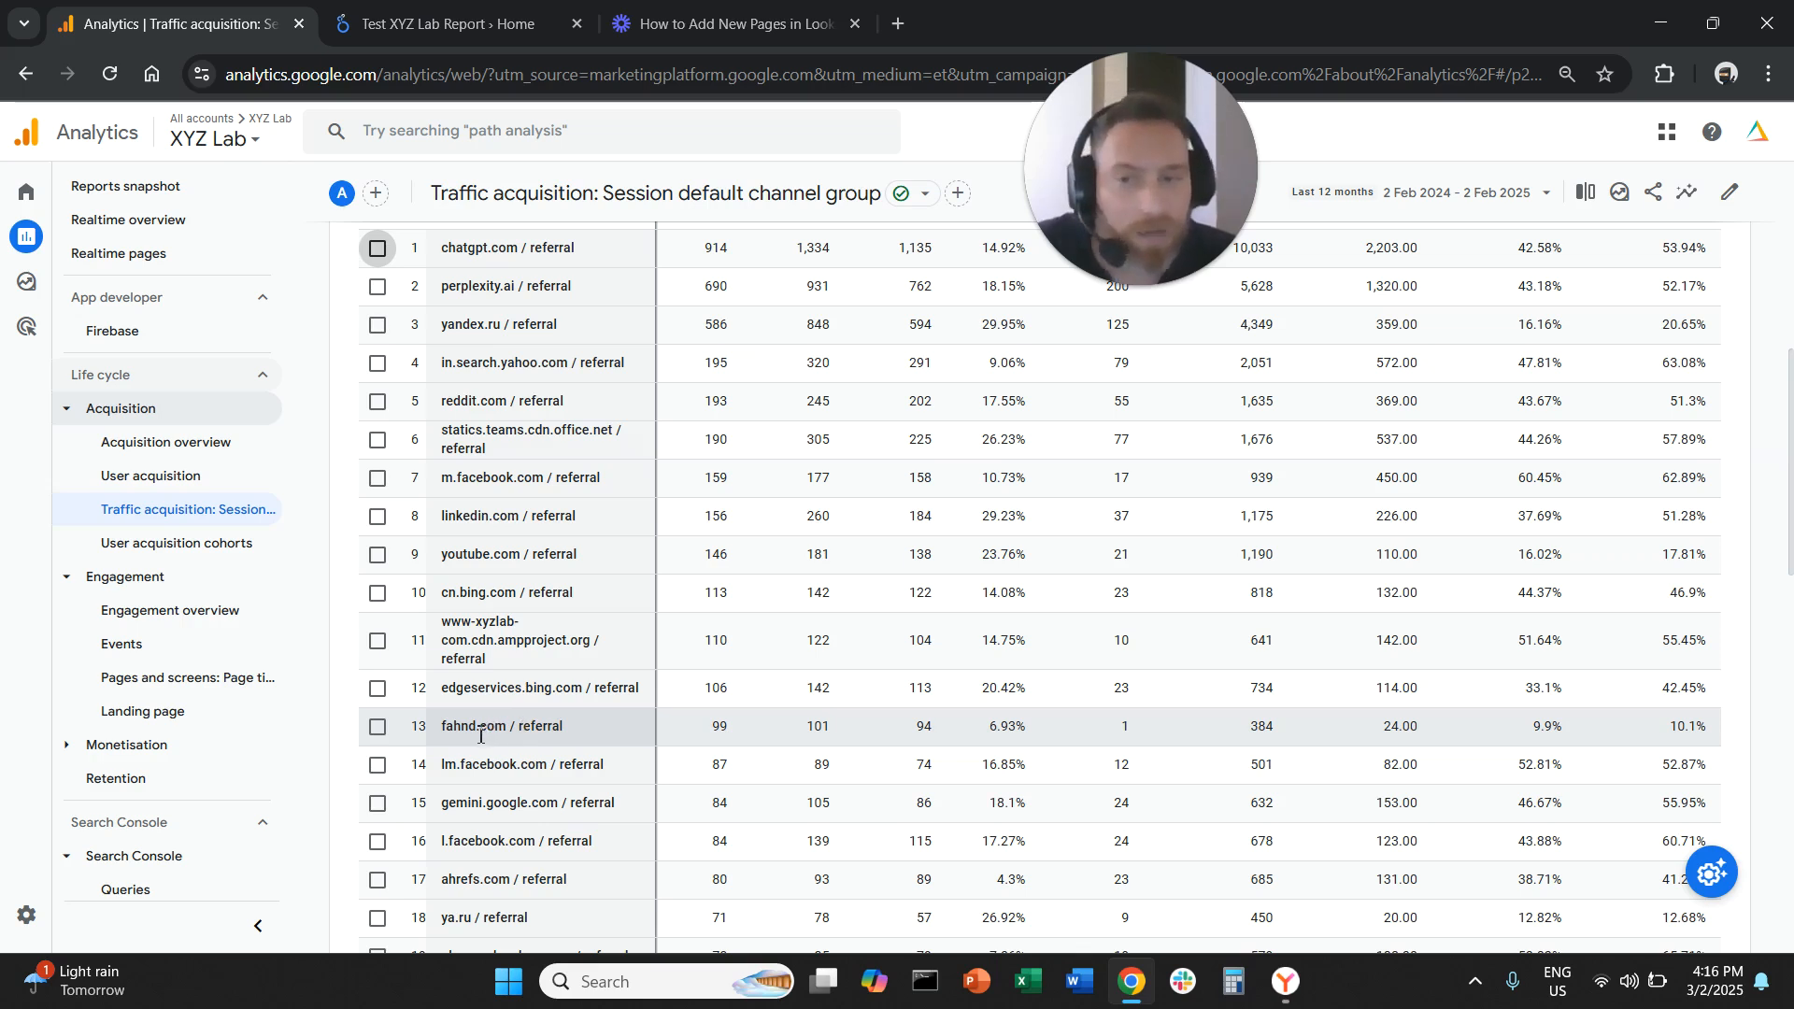
{"action": "left_click_drag", "start_coordinate": [448, 726], "coordinate": [914, 710]}
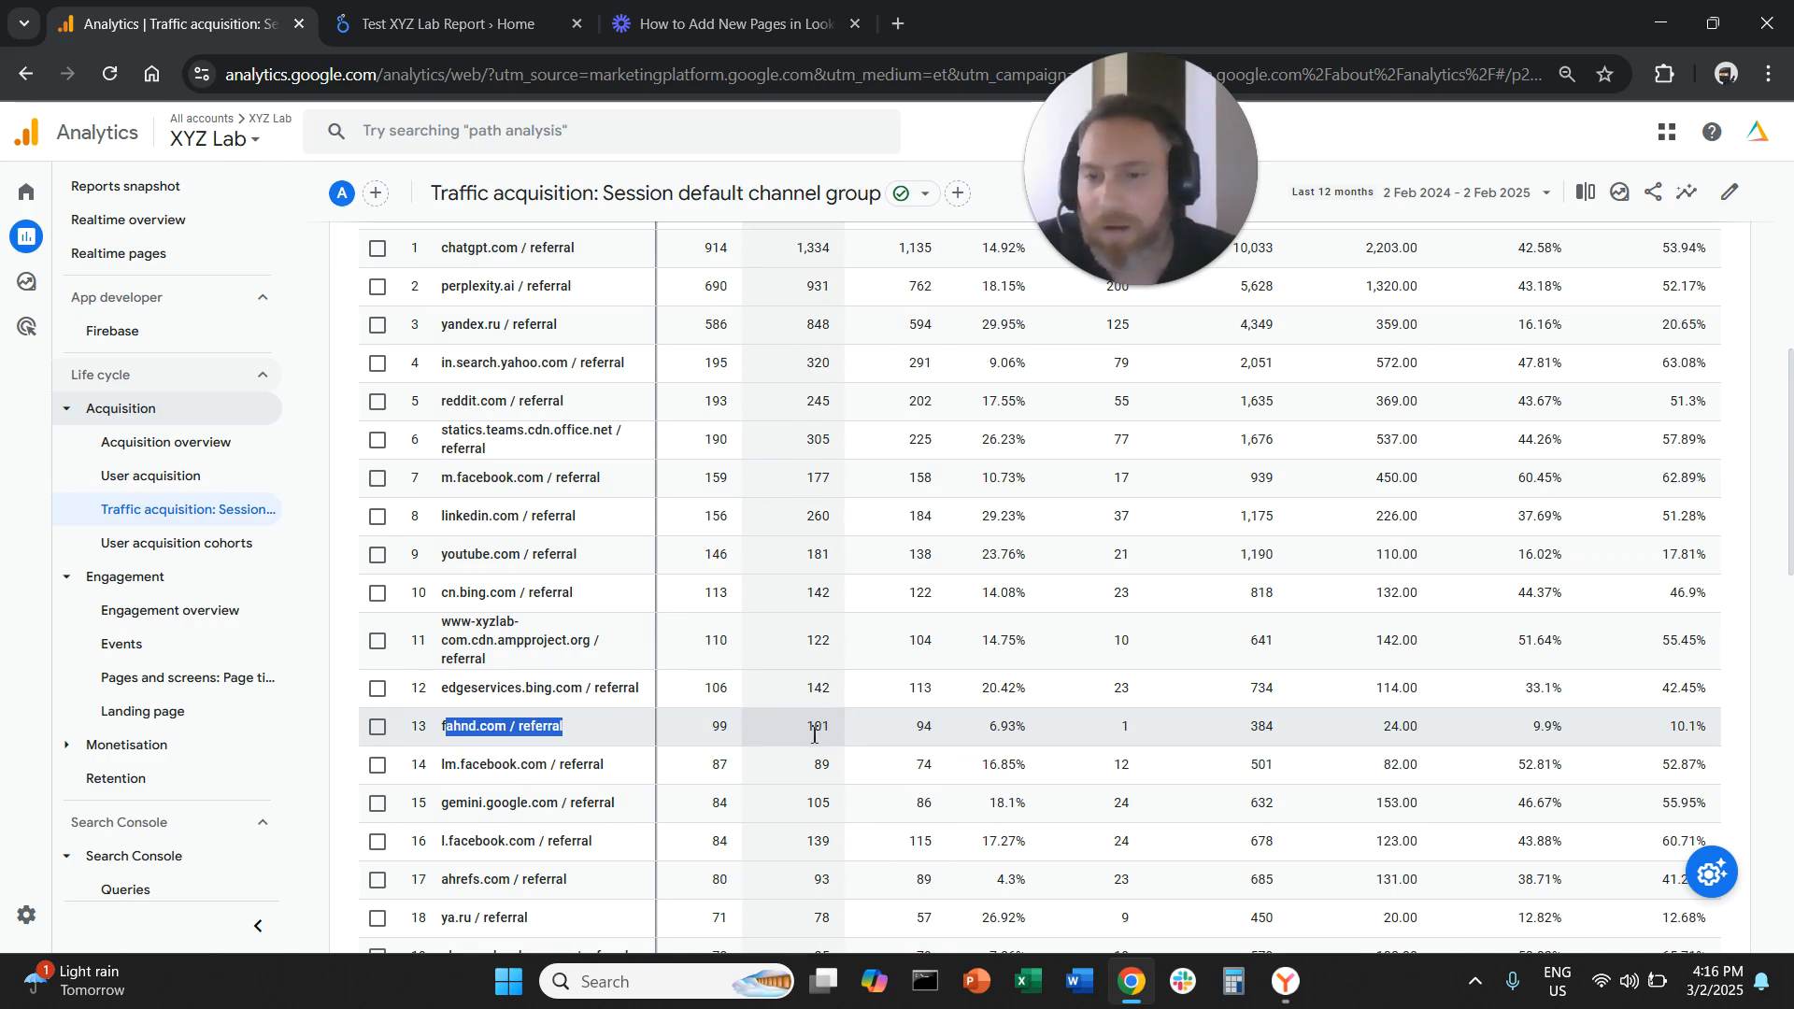
{"action": "scroll", "coordinate": [811, 747], "scroll_direction": "up", "scroll_amount": 4}
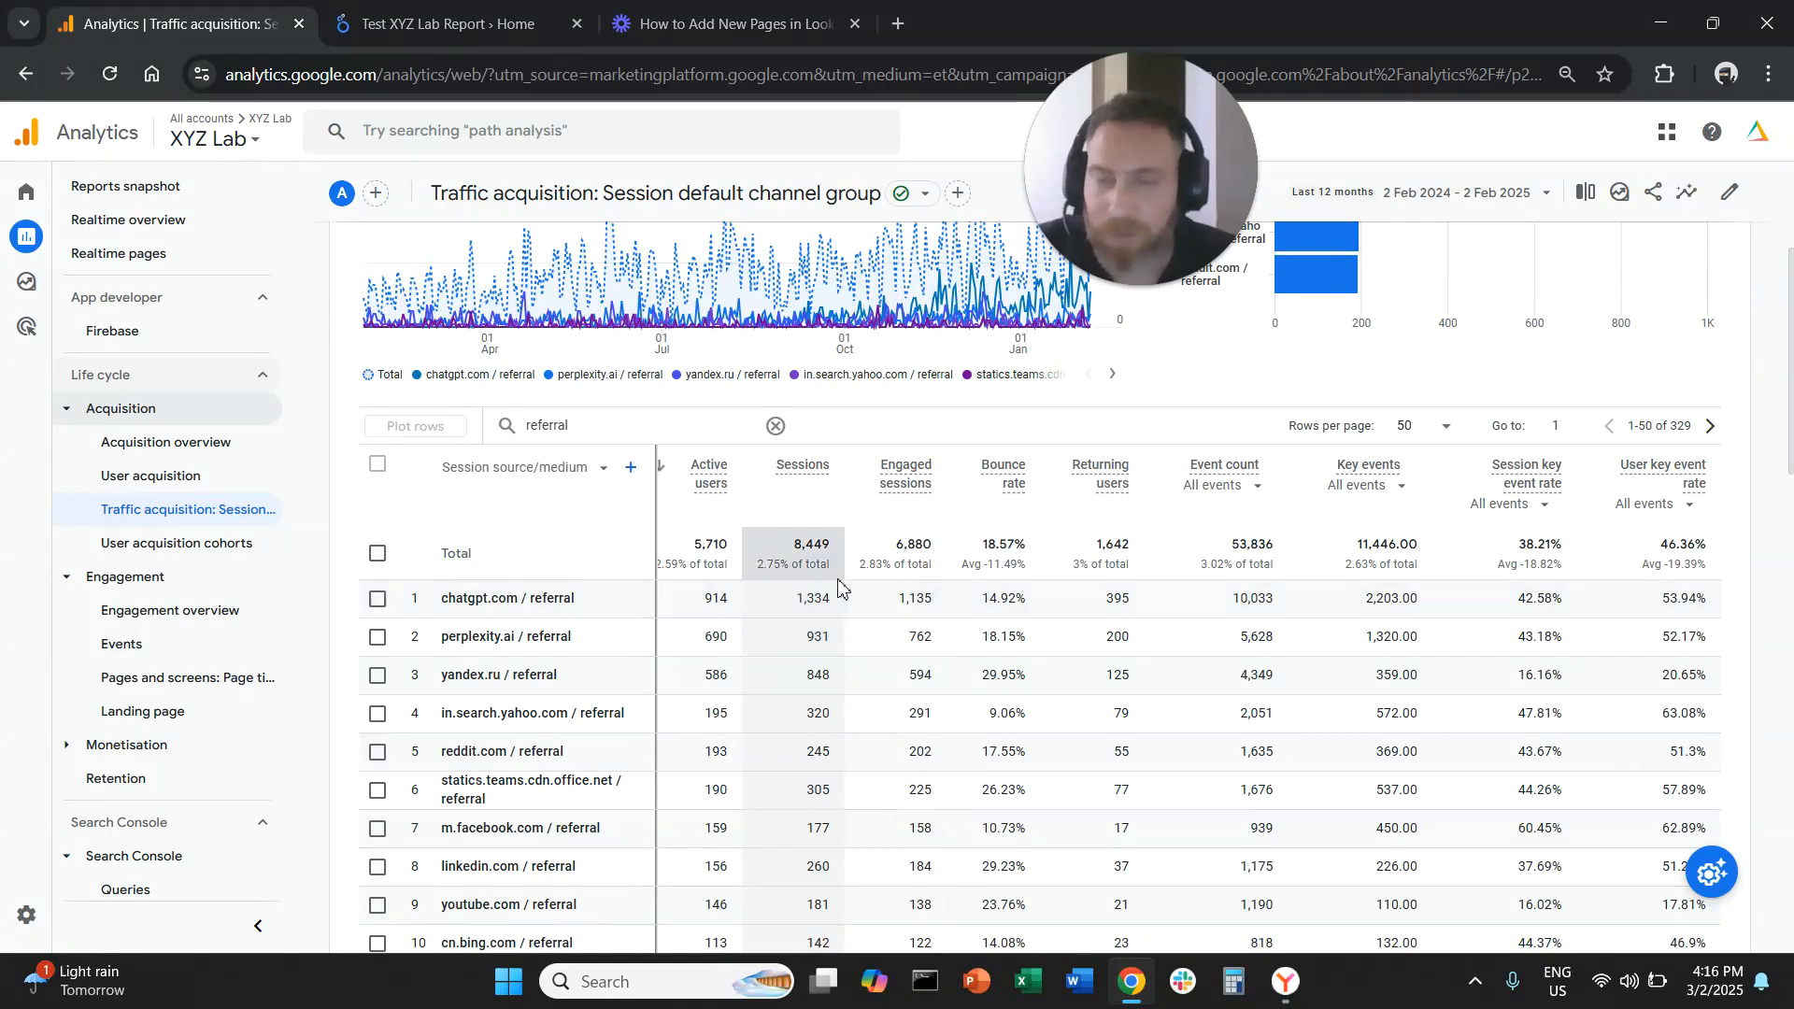
{"action": "scroll", "coordinate": [1103, 934], "scroll_direction": "down", "scroll_amount": 1}
{"action": "scroll", "coordinate": [1103, 934], "scroll_direction": "down", "scroll_amount": 1}
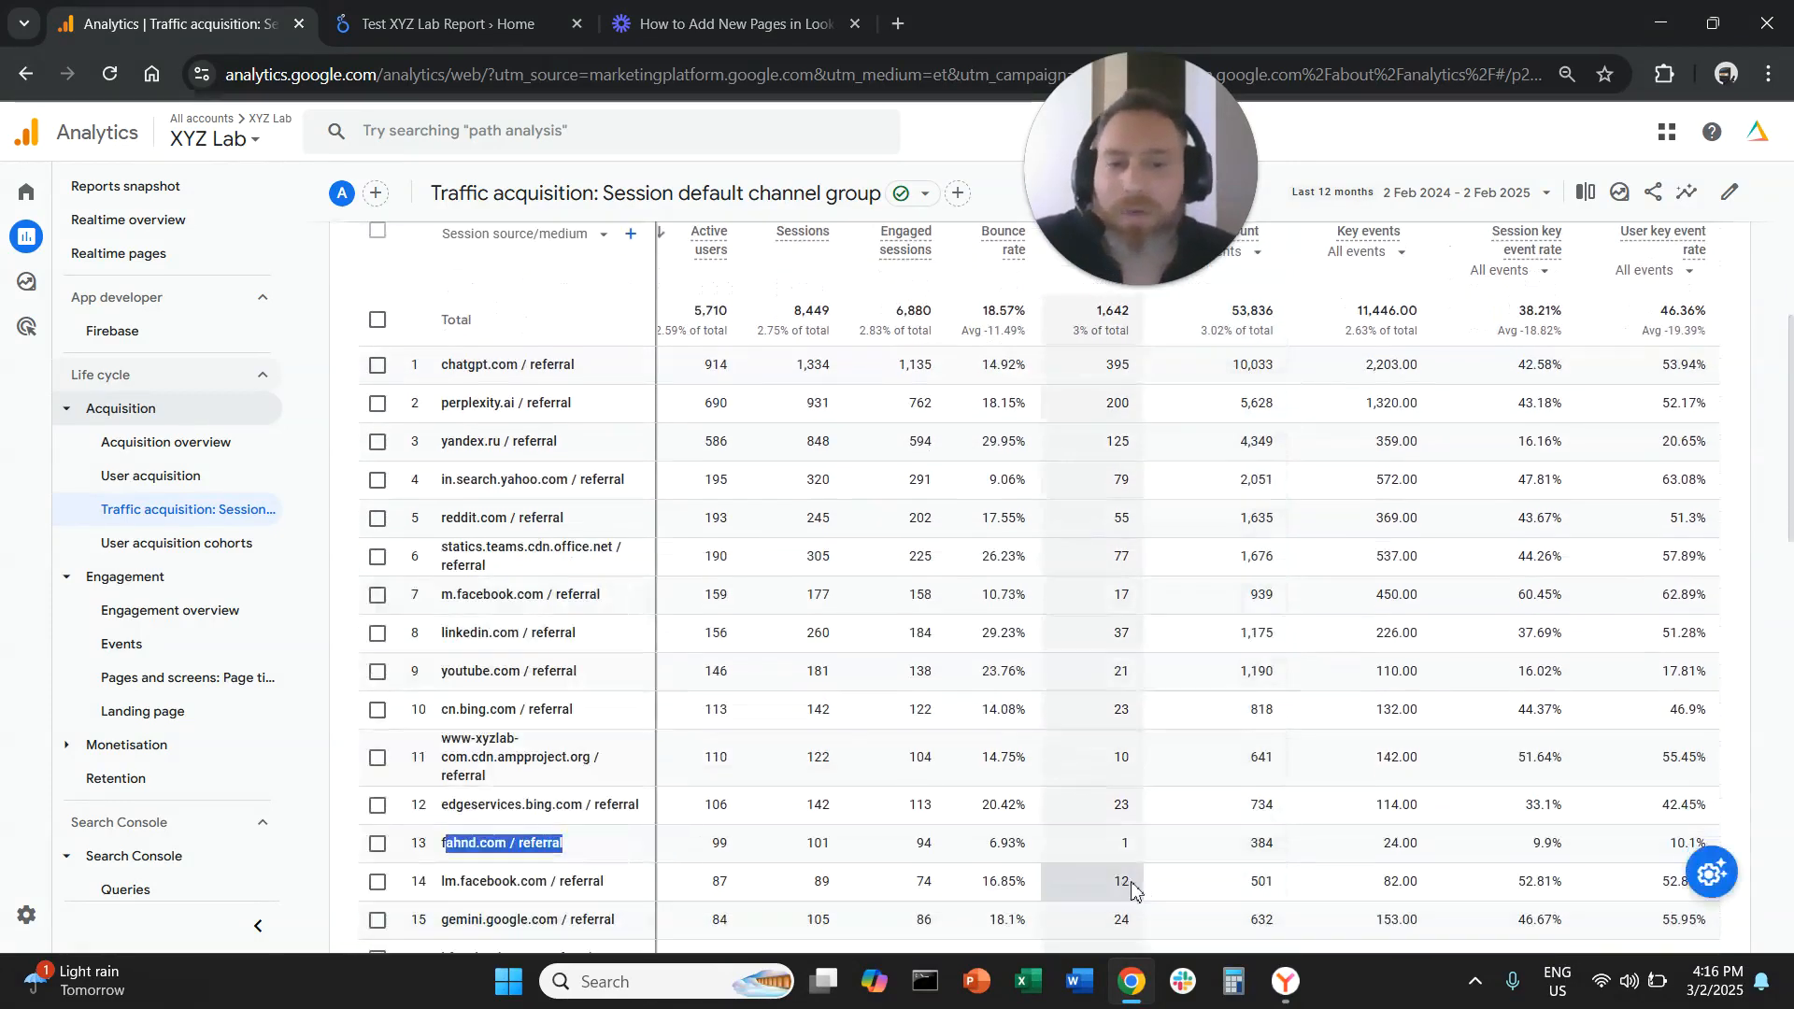
{"action": "scroll", "coordinate": [1131, 888], "scroll_direction": "up", "scroll_amount": 1}
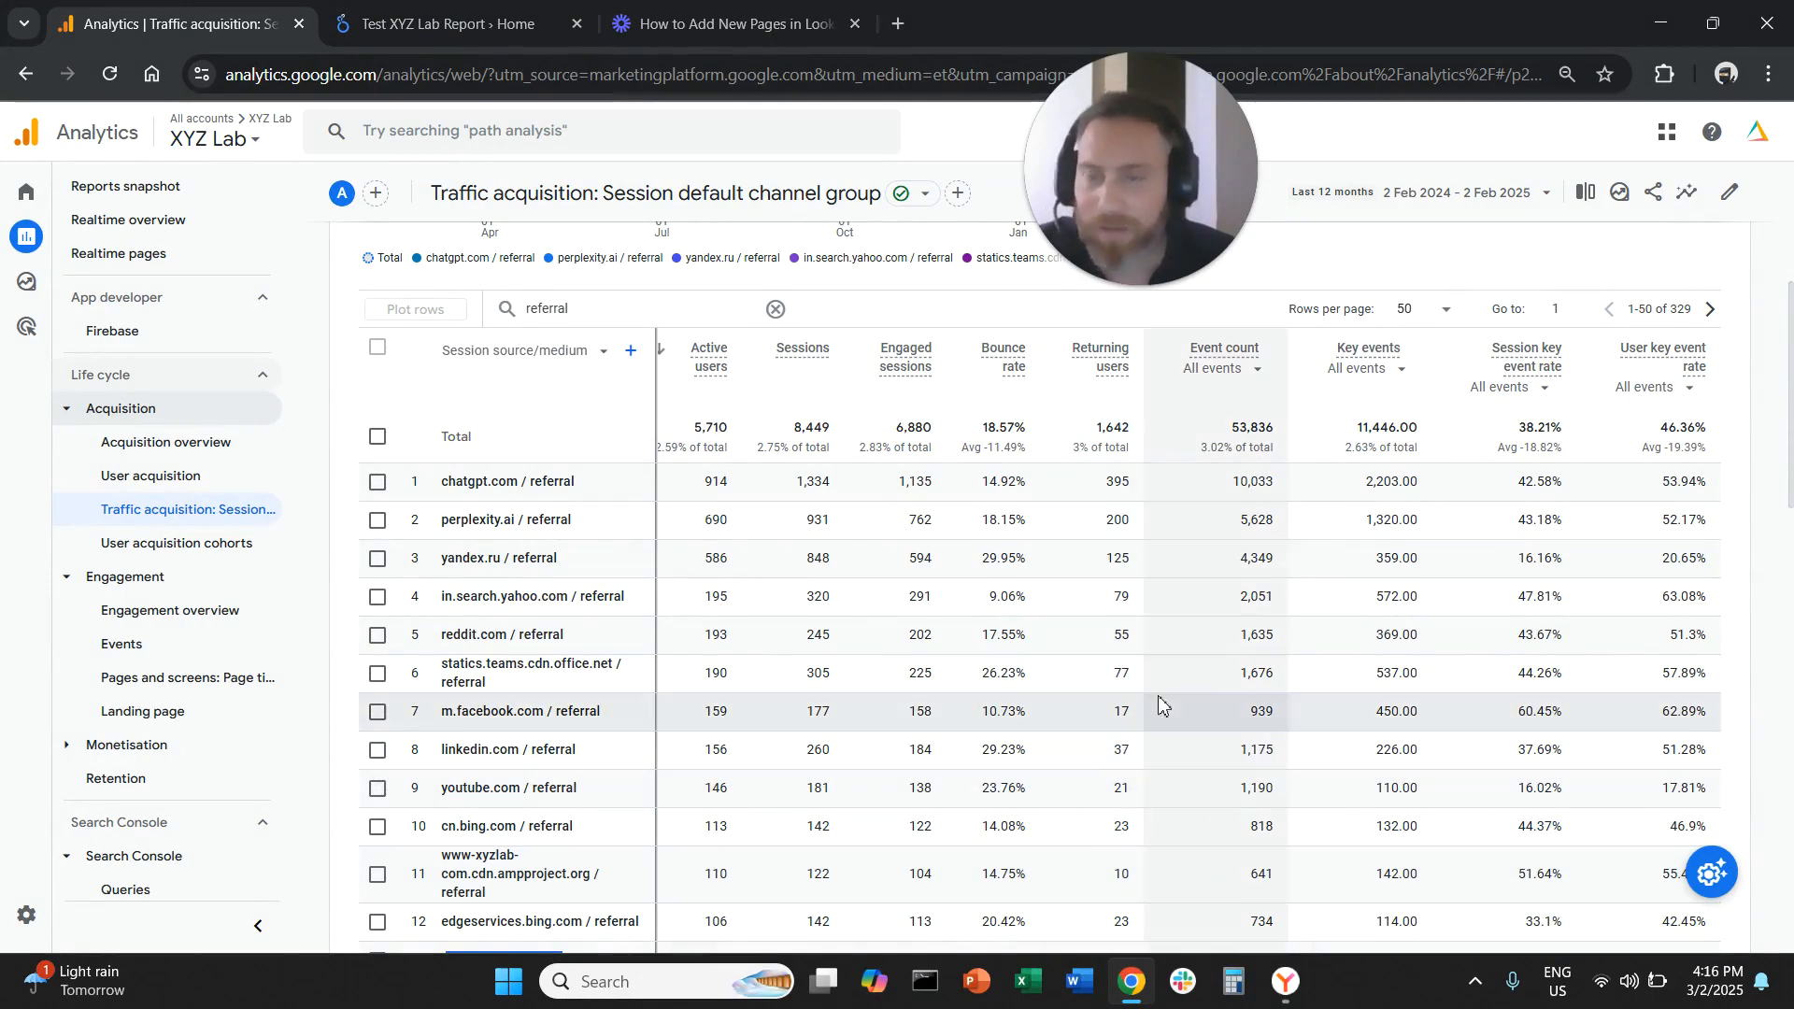
{"action": "scroll", "coordinate": [1129, 721], "scroll_direction": "up", "scroll_amount": 5}
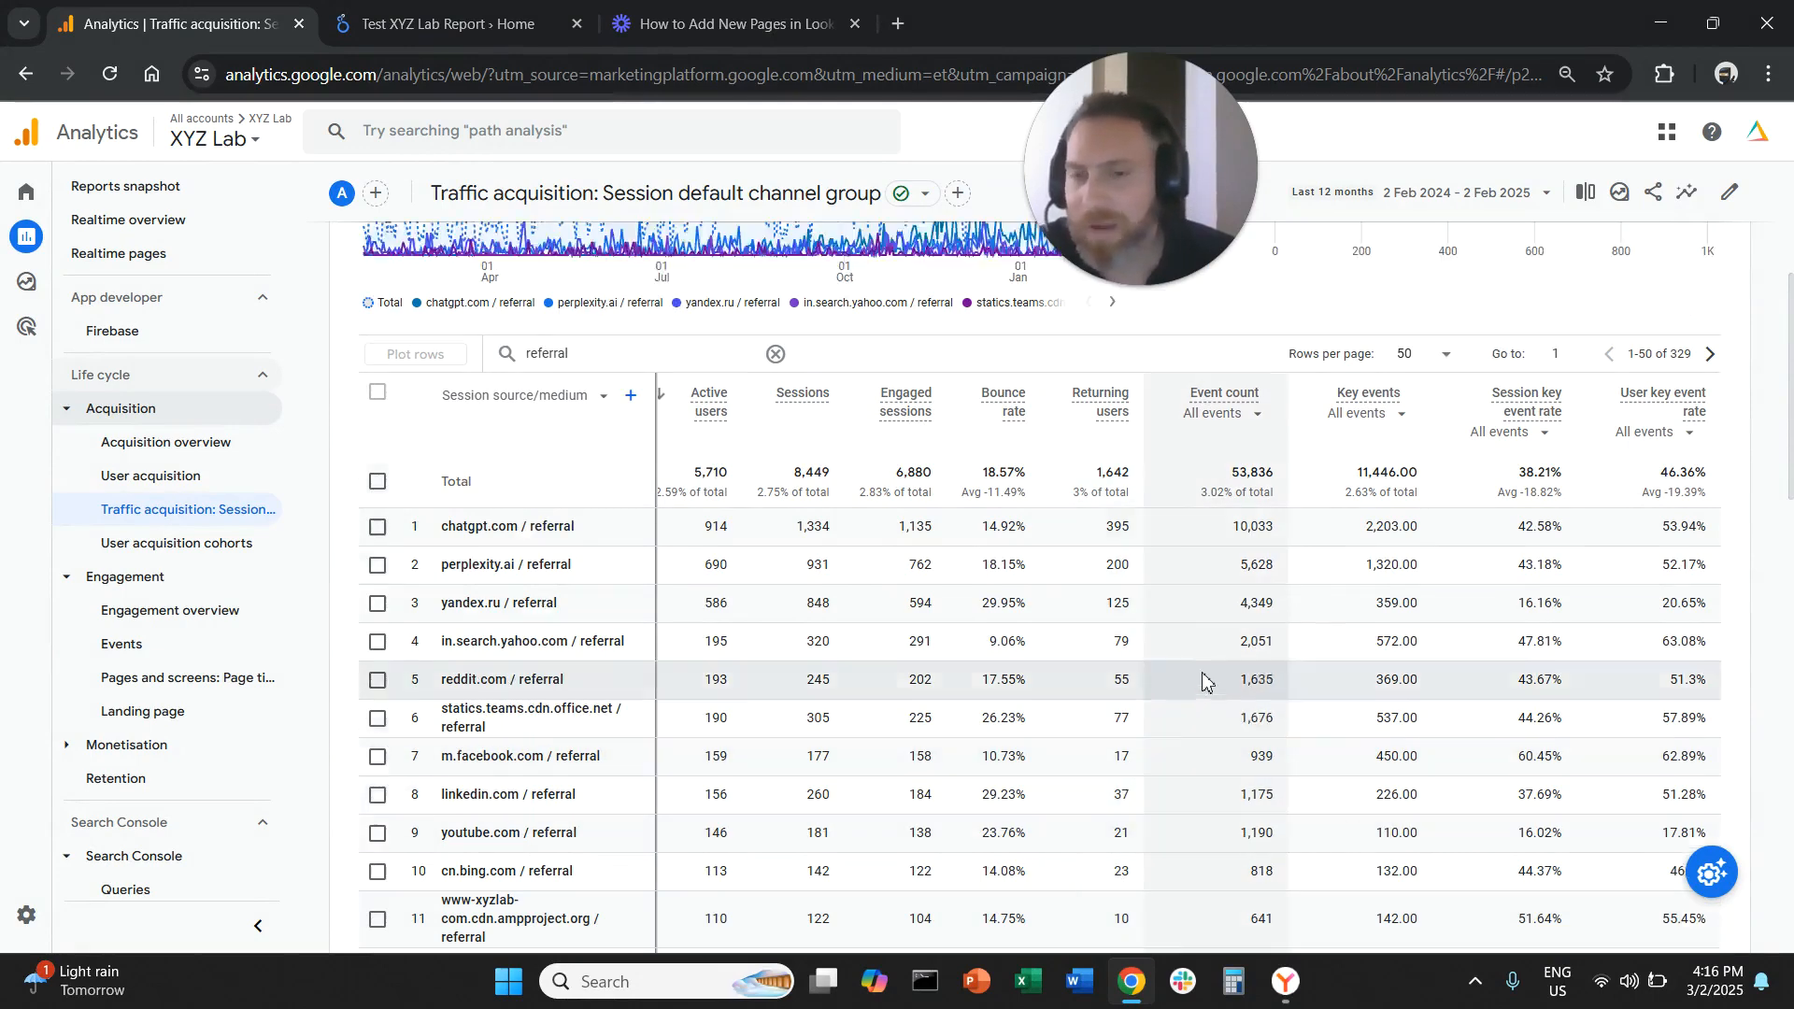
Turn on comparison with the preceding period in the date range and apply it
{"action": "left_click", "coordinate": [1540, 191]}
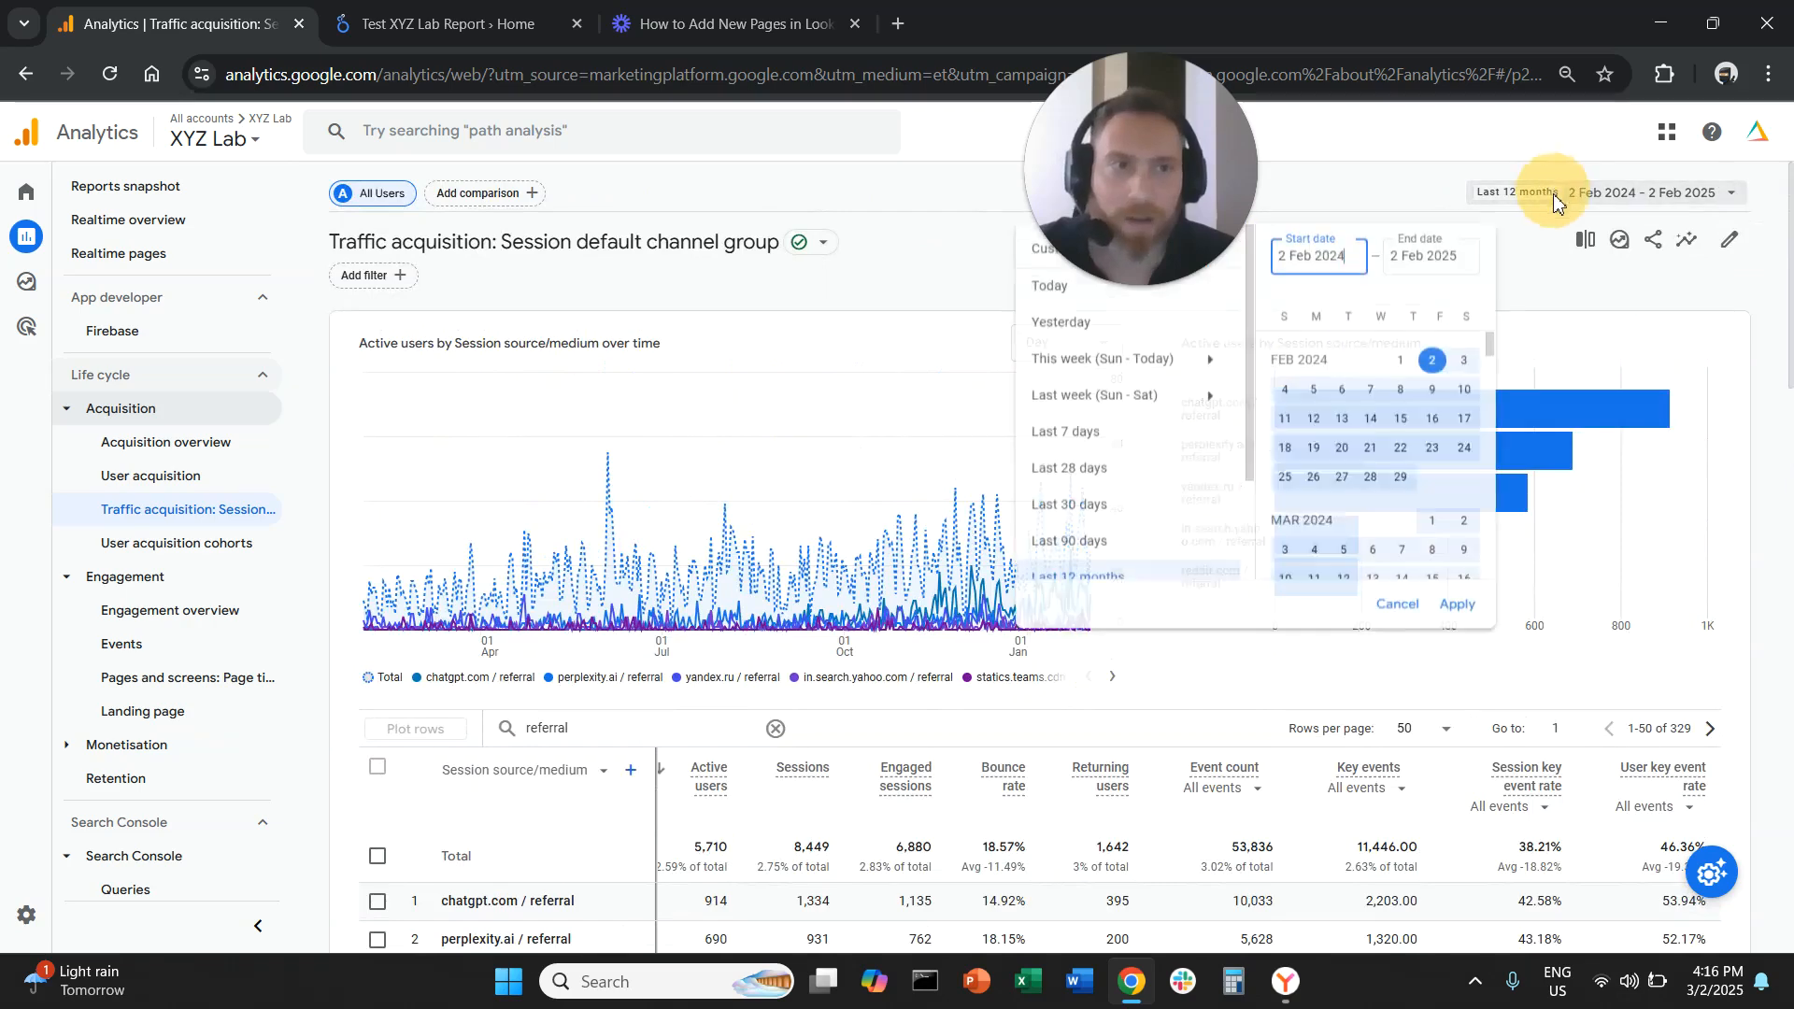
{"action": "scroll", "coordinate": [1167, 509], "scroll_direction": "down", "scroll_amount": 3}
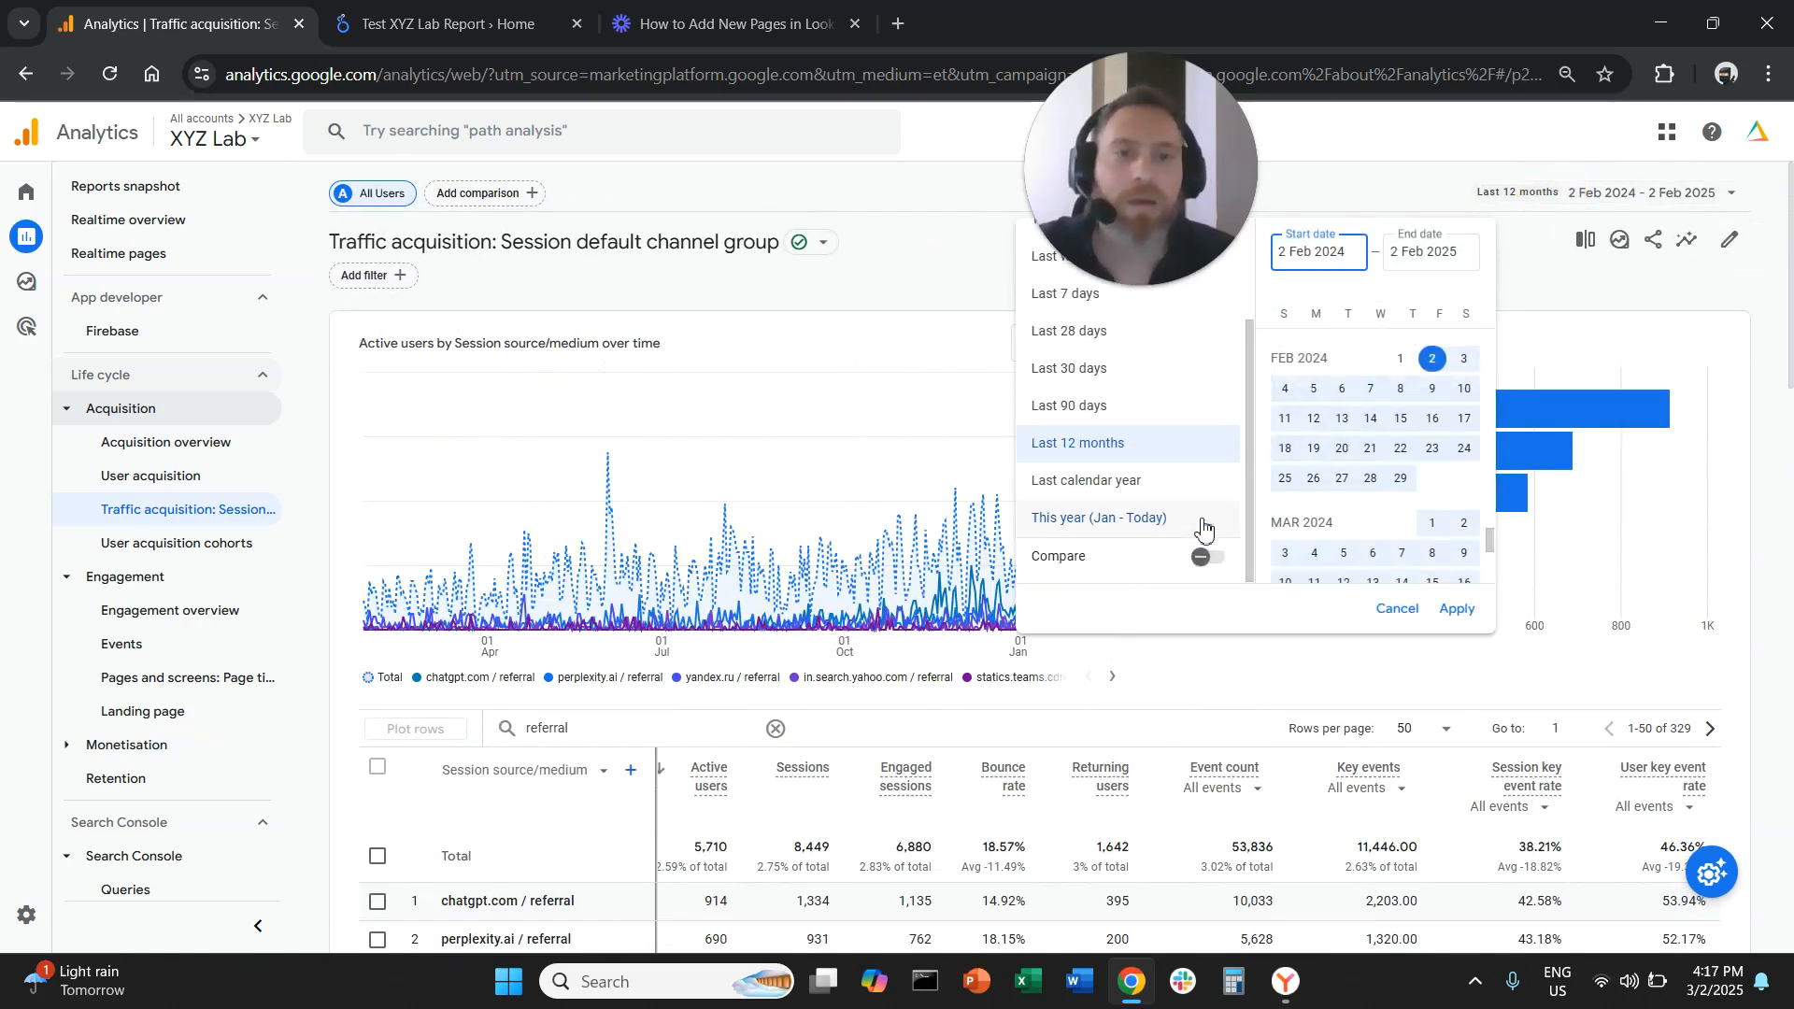
{"action": "left_click", "coordinate": [1205, 557]}
{"action": "left_click", "coordinate": [1458, 610]}
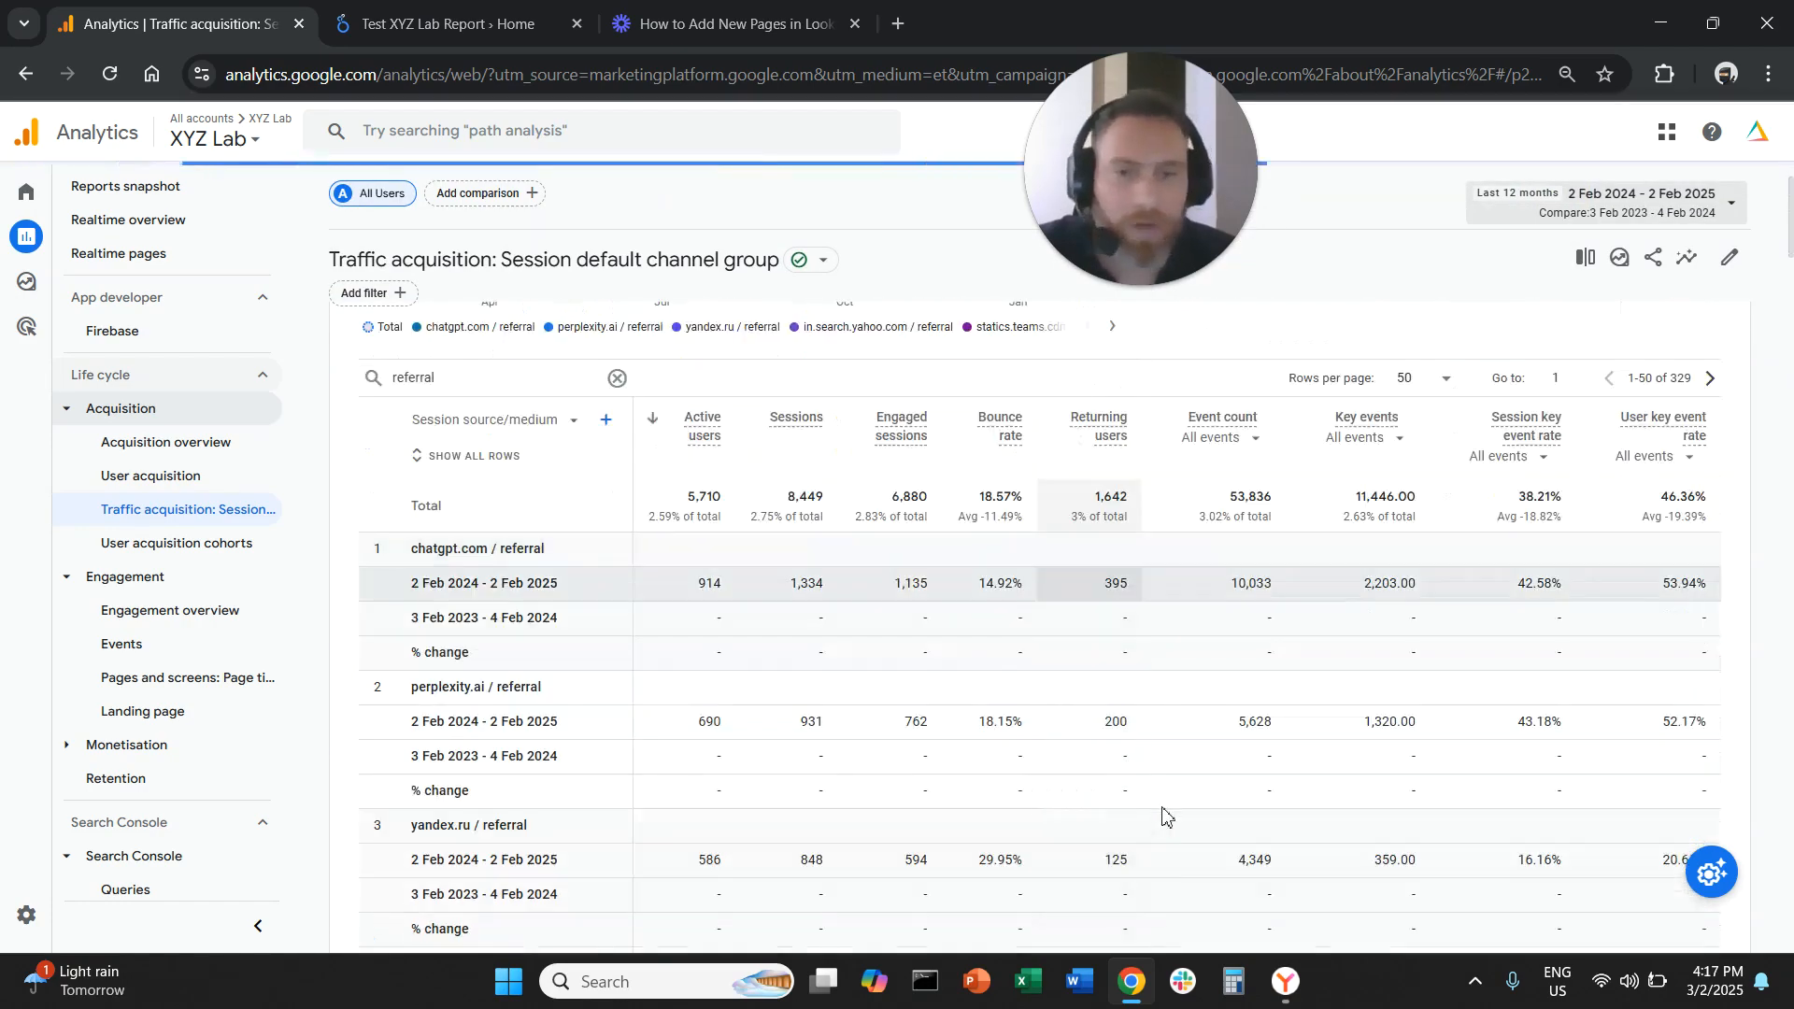
Review the period comparison rows and set the table to 10 rows per page
{"action": "scroll", "coordinate": [1158, 906], "scroll_direction": "down", "scroll_amount": 3}
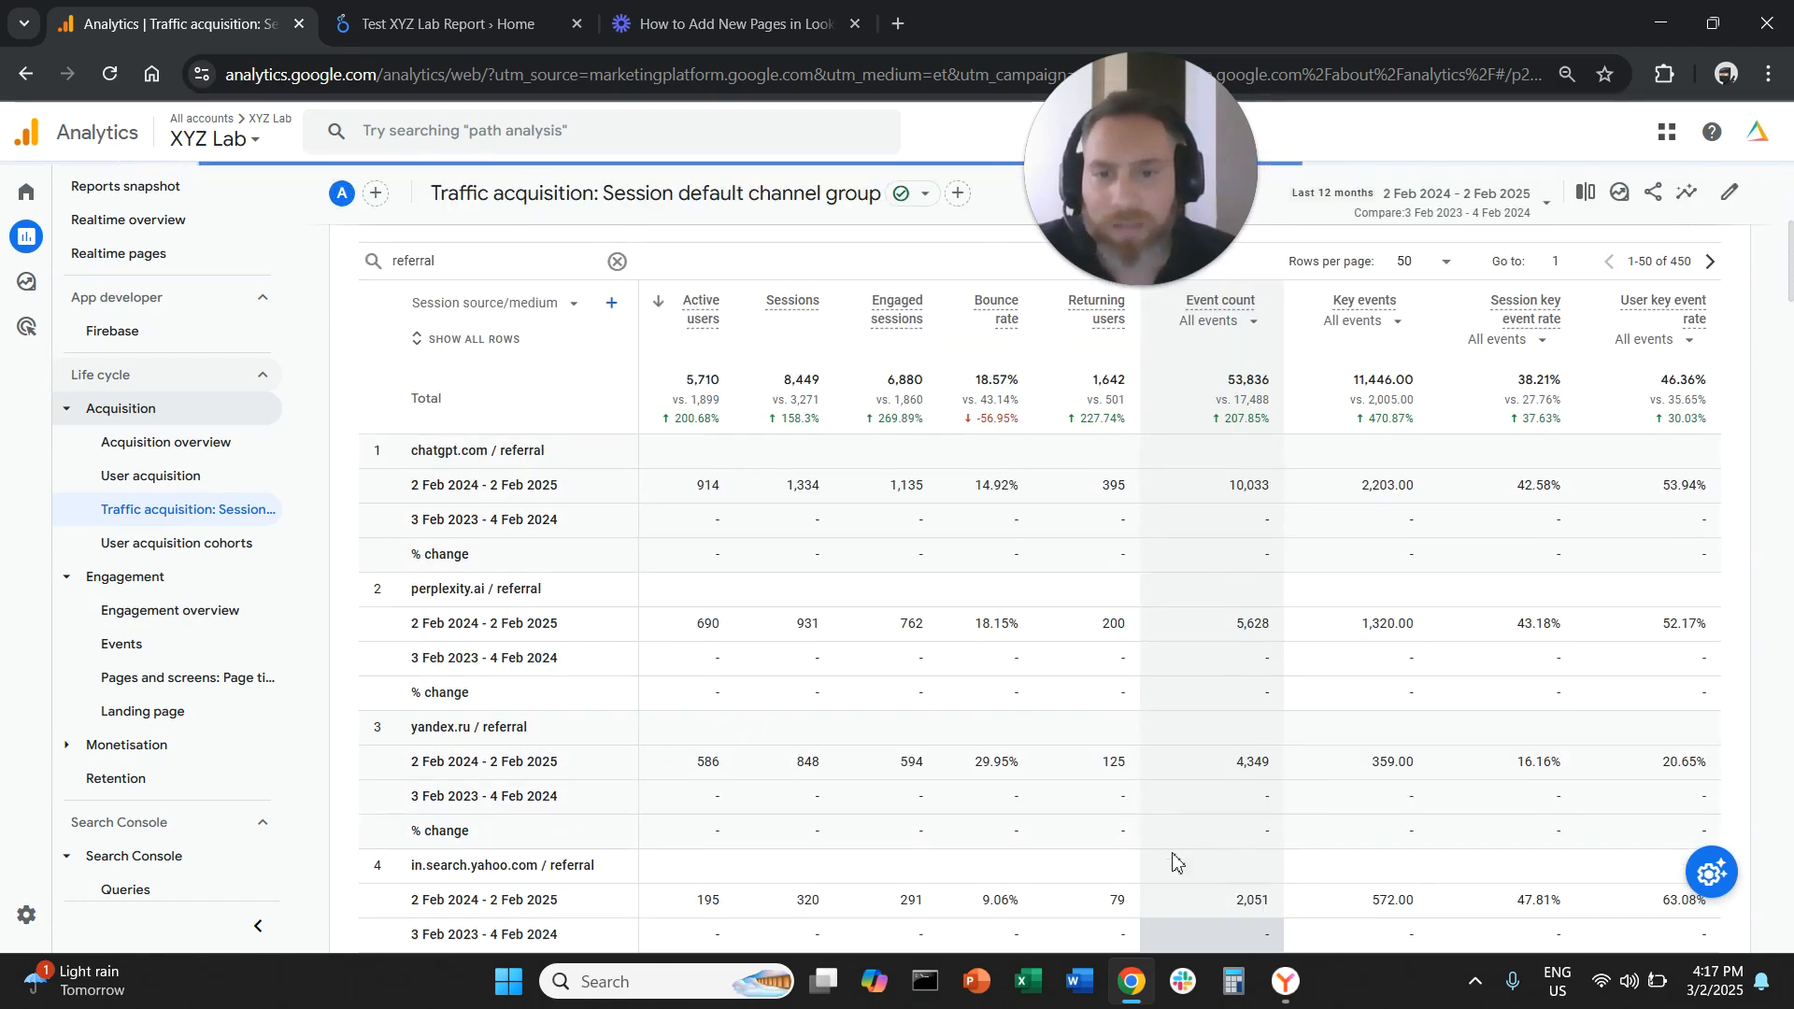
{"action": "scroll", "coordinate": [1163, 867], "scroll_direction": "down", "scroll_amount": 20}
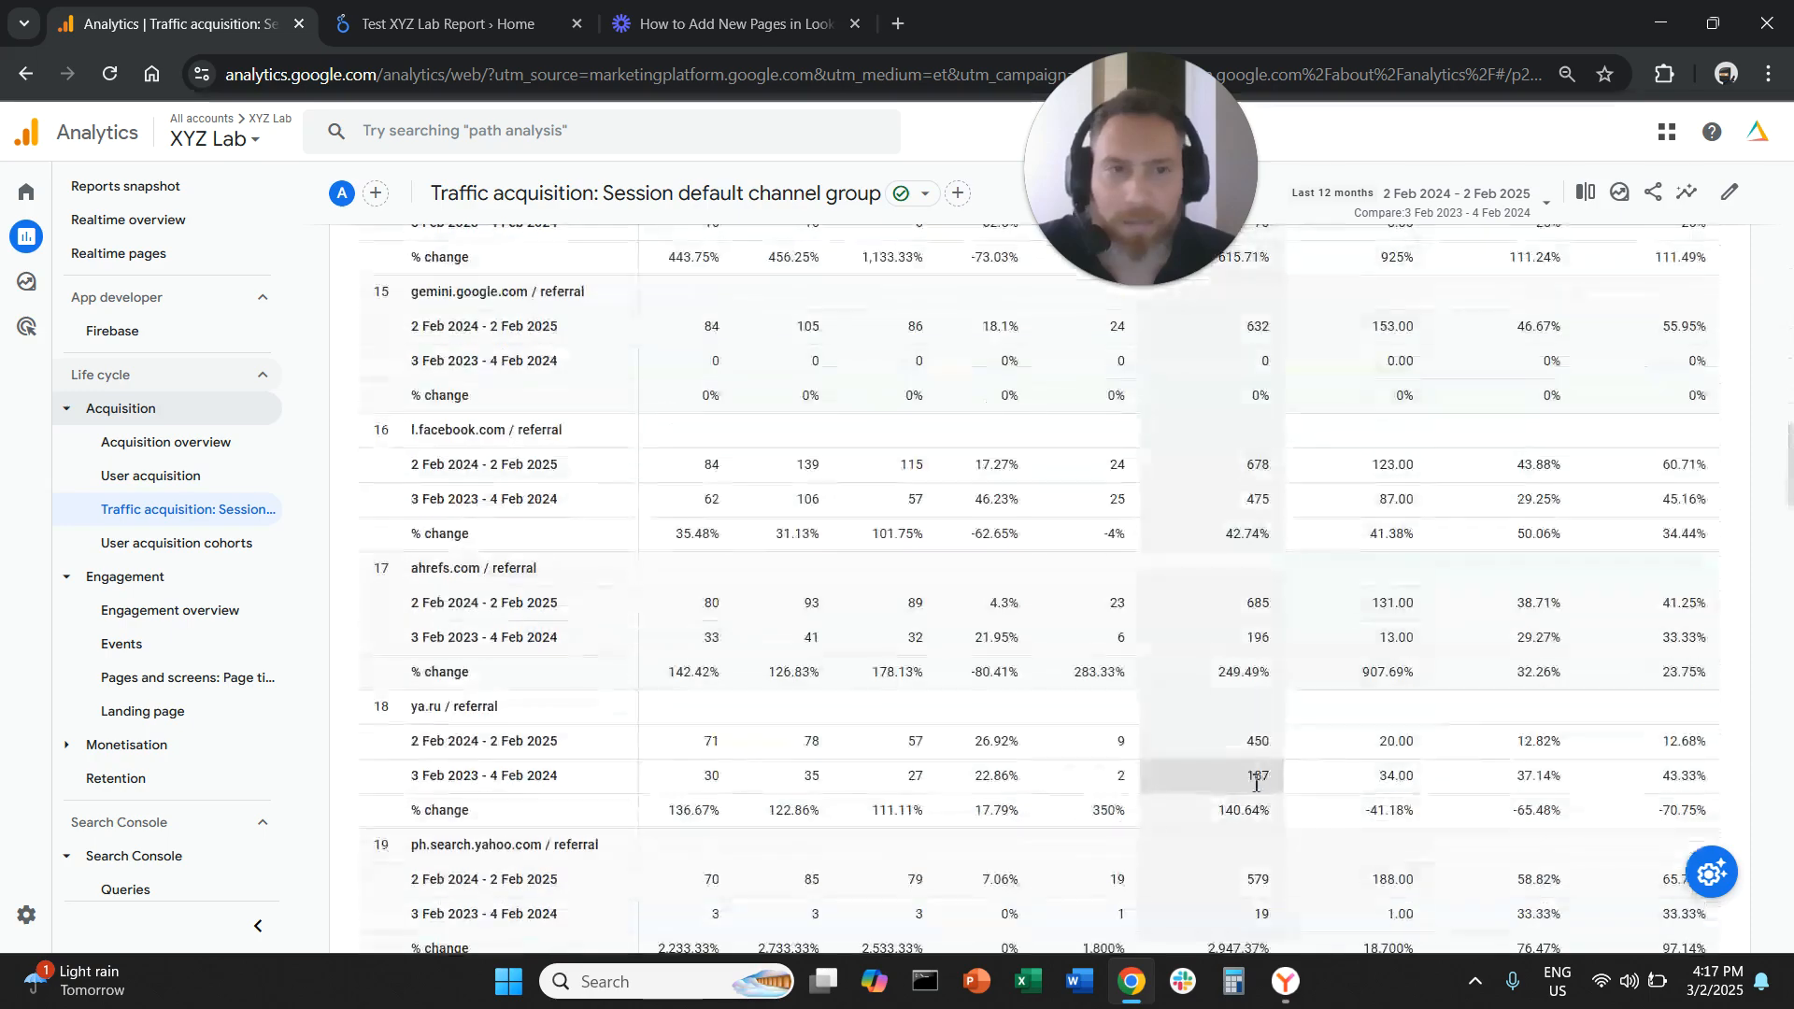
{"action": "scroll", "coordinate": [1271, 766], "scroll_direction": "down", "scroll_amount": 20}
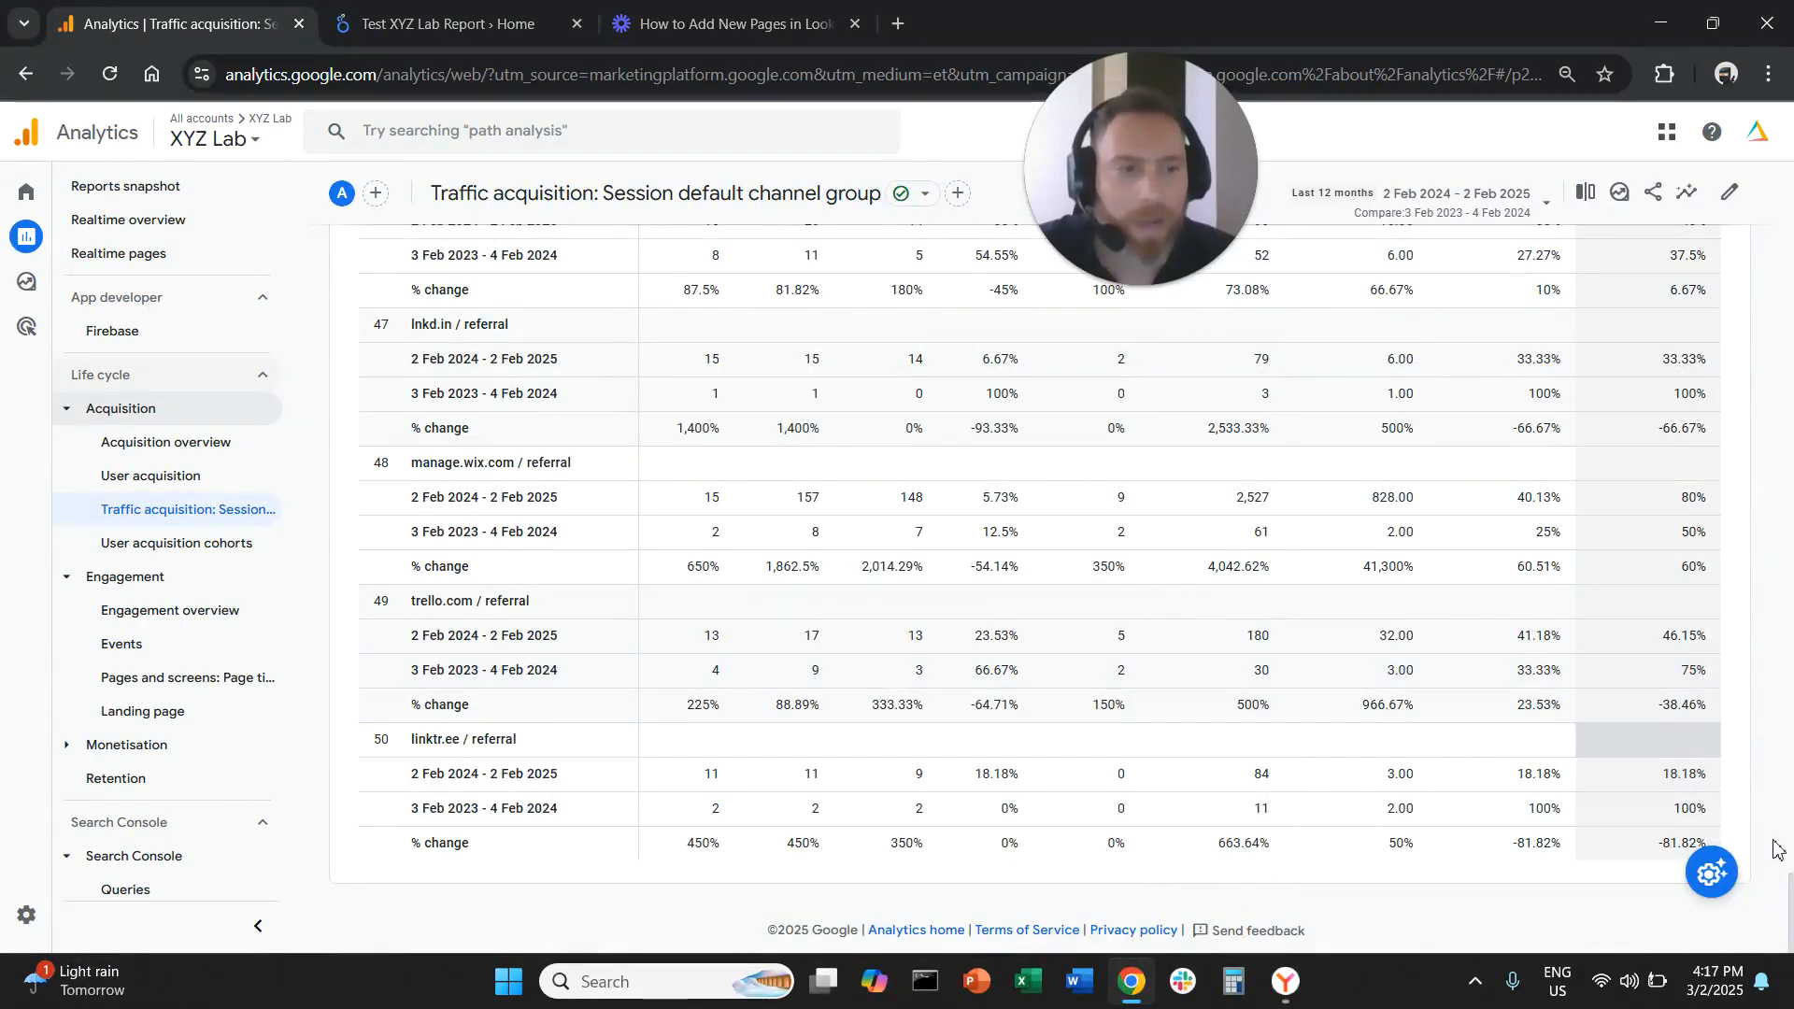
{"action": "scroll", "coordinate": [1750, 224], "scroll_direction": "up", "scroll_amount": 20}
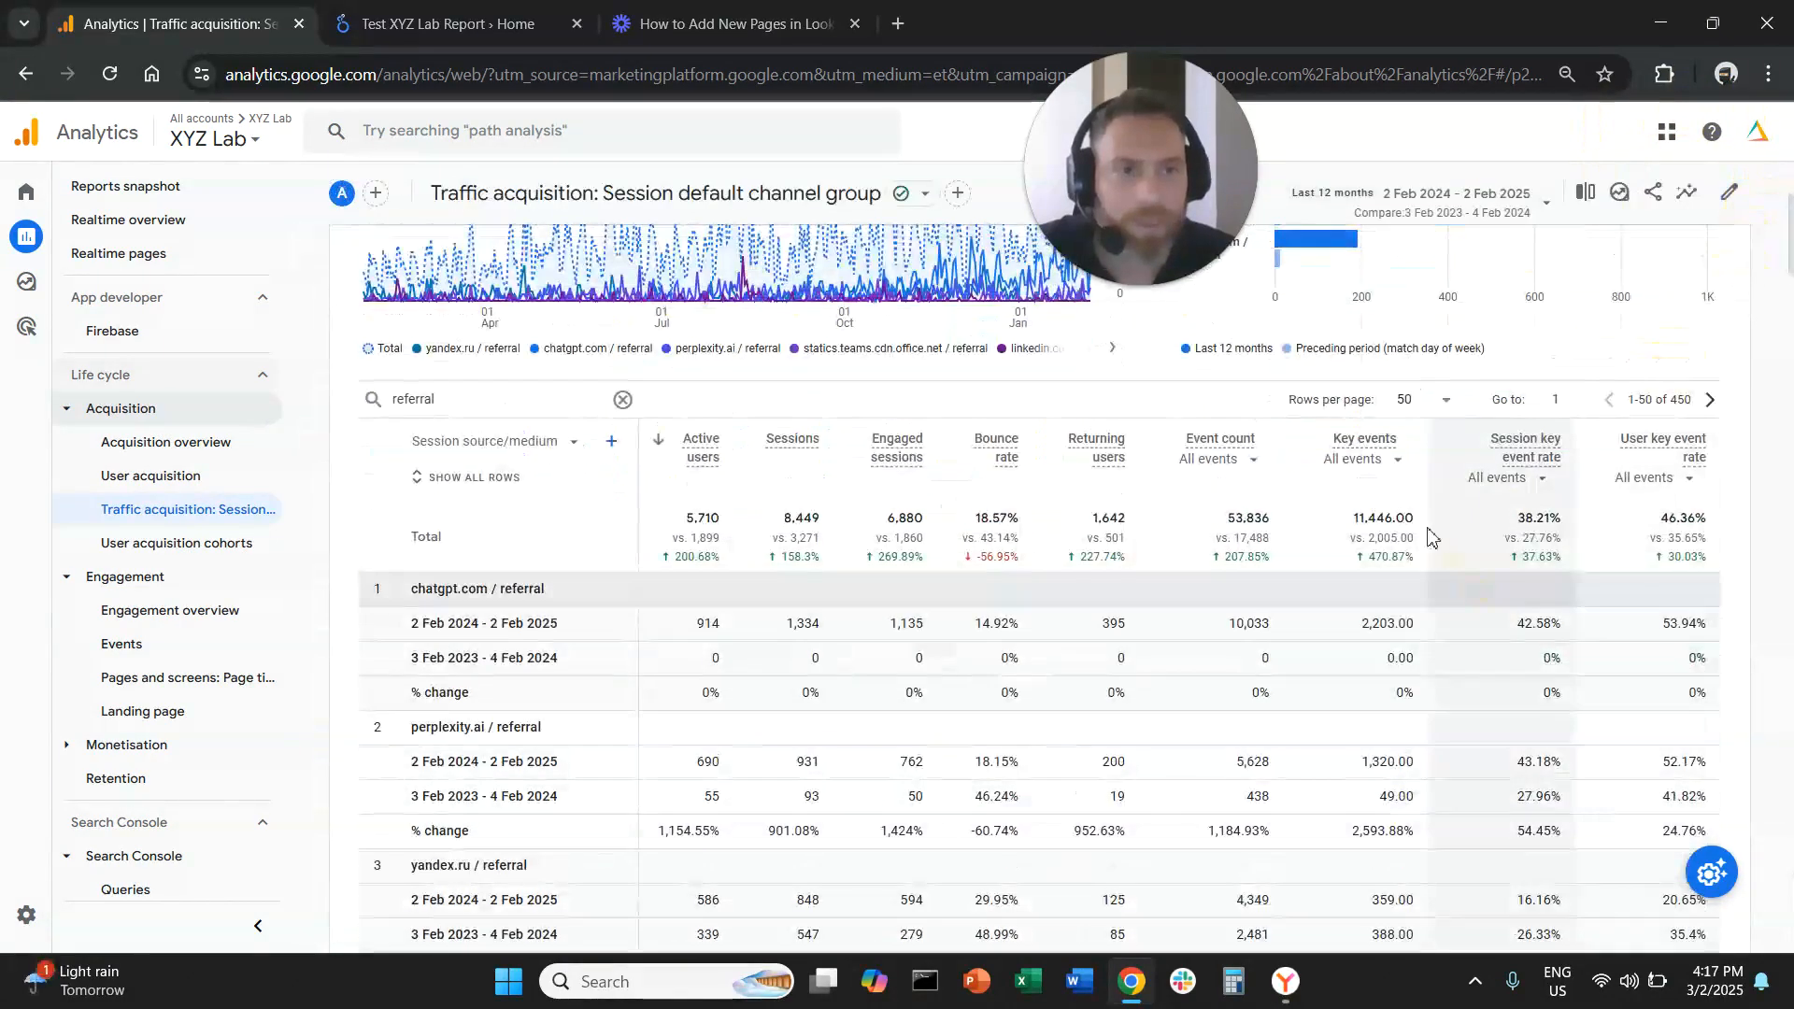
{"action": "left_click", "coordinate": [1436, 408]}
{"action": "left_click", "coordinate": [1409, 441]}
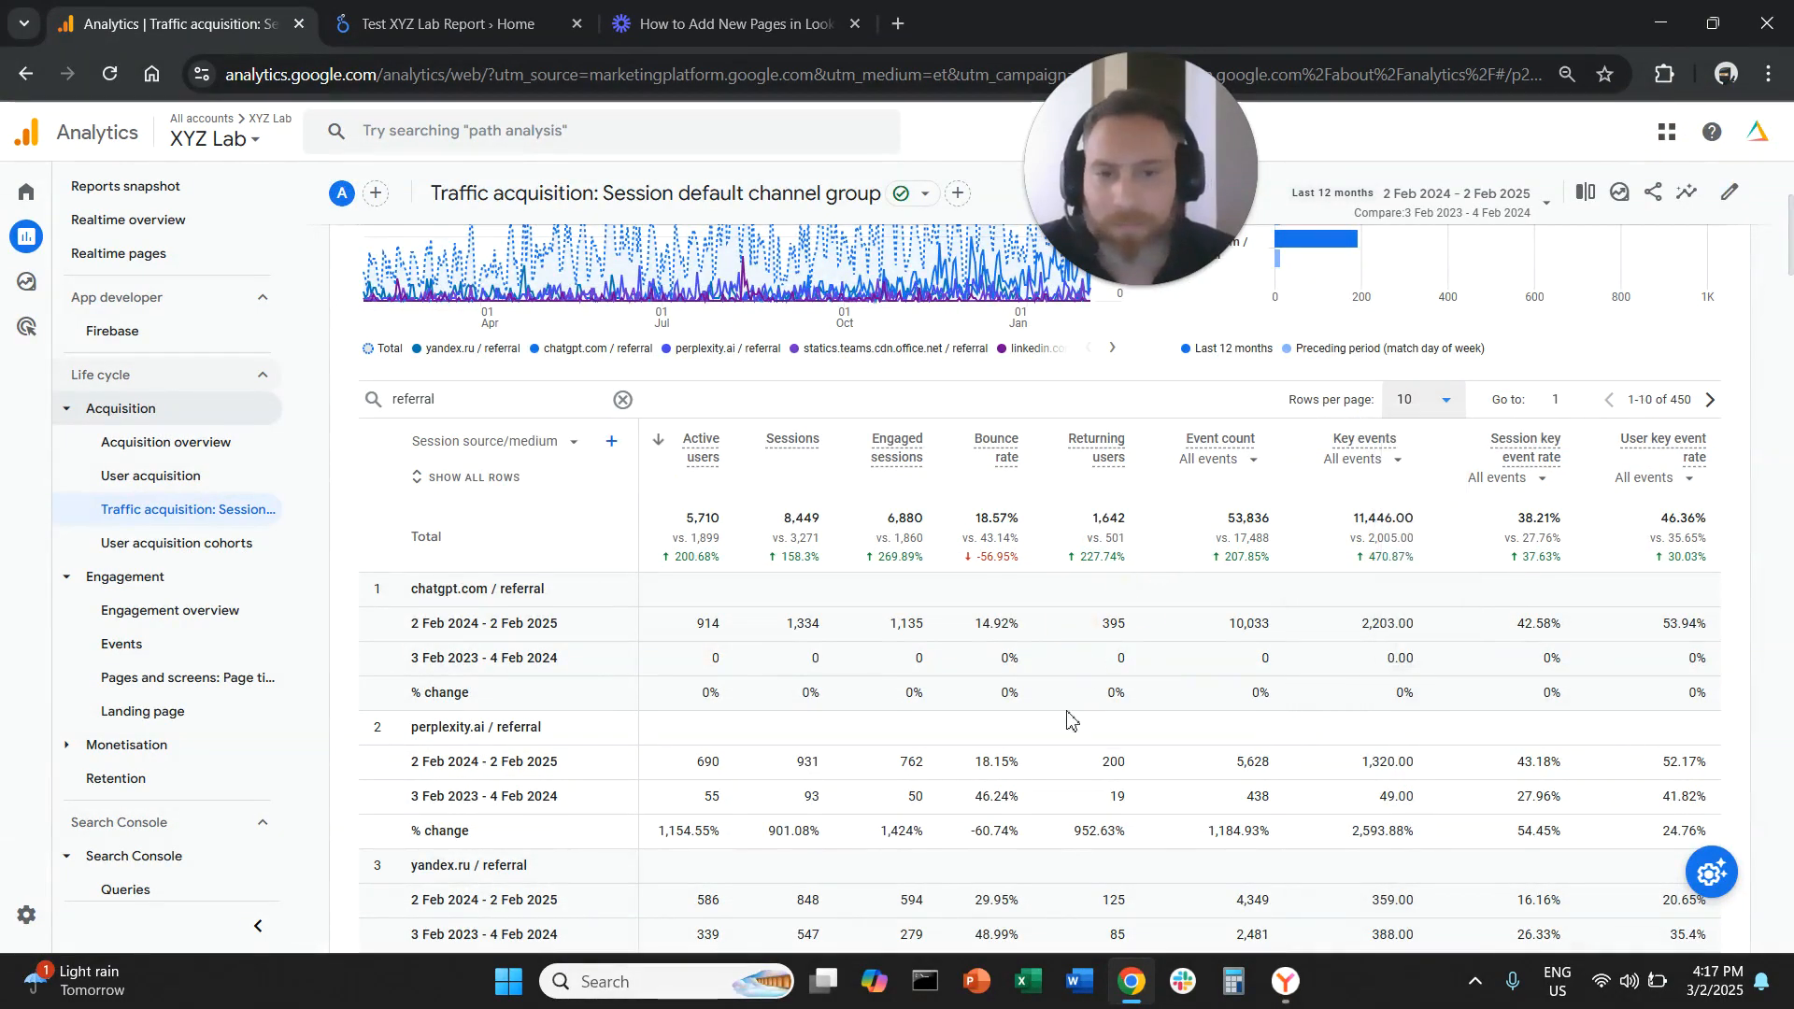
{"action": "scroll", "coordinate": [1074, 780], "scroll_direction": "down", "scroll_amount": 7}
{"action": "scroll", "coordinate": [1070, 780], "scroll_direction": "up", "scroll_amount": 6}
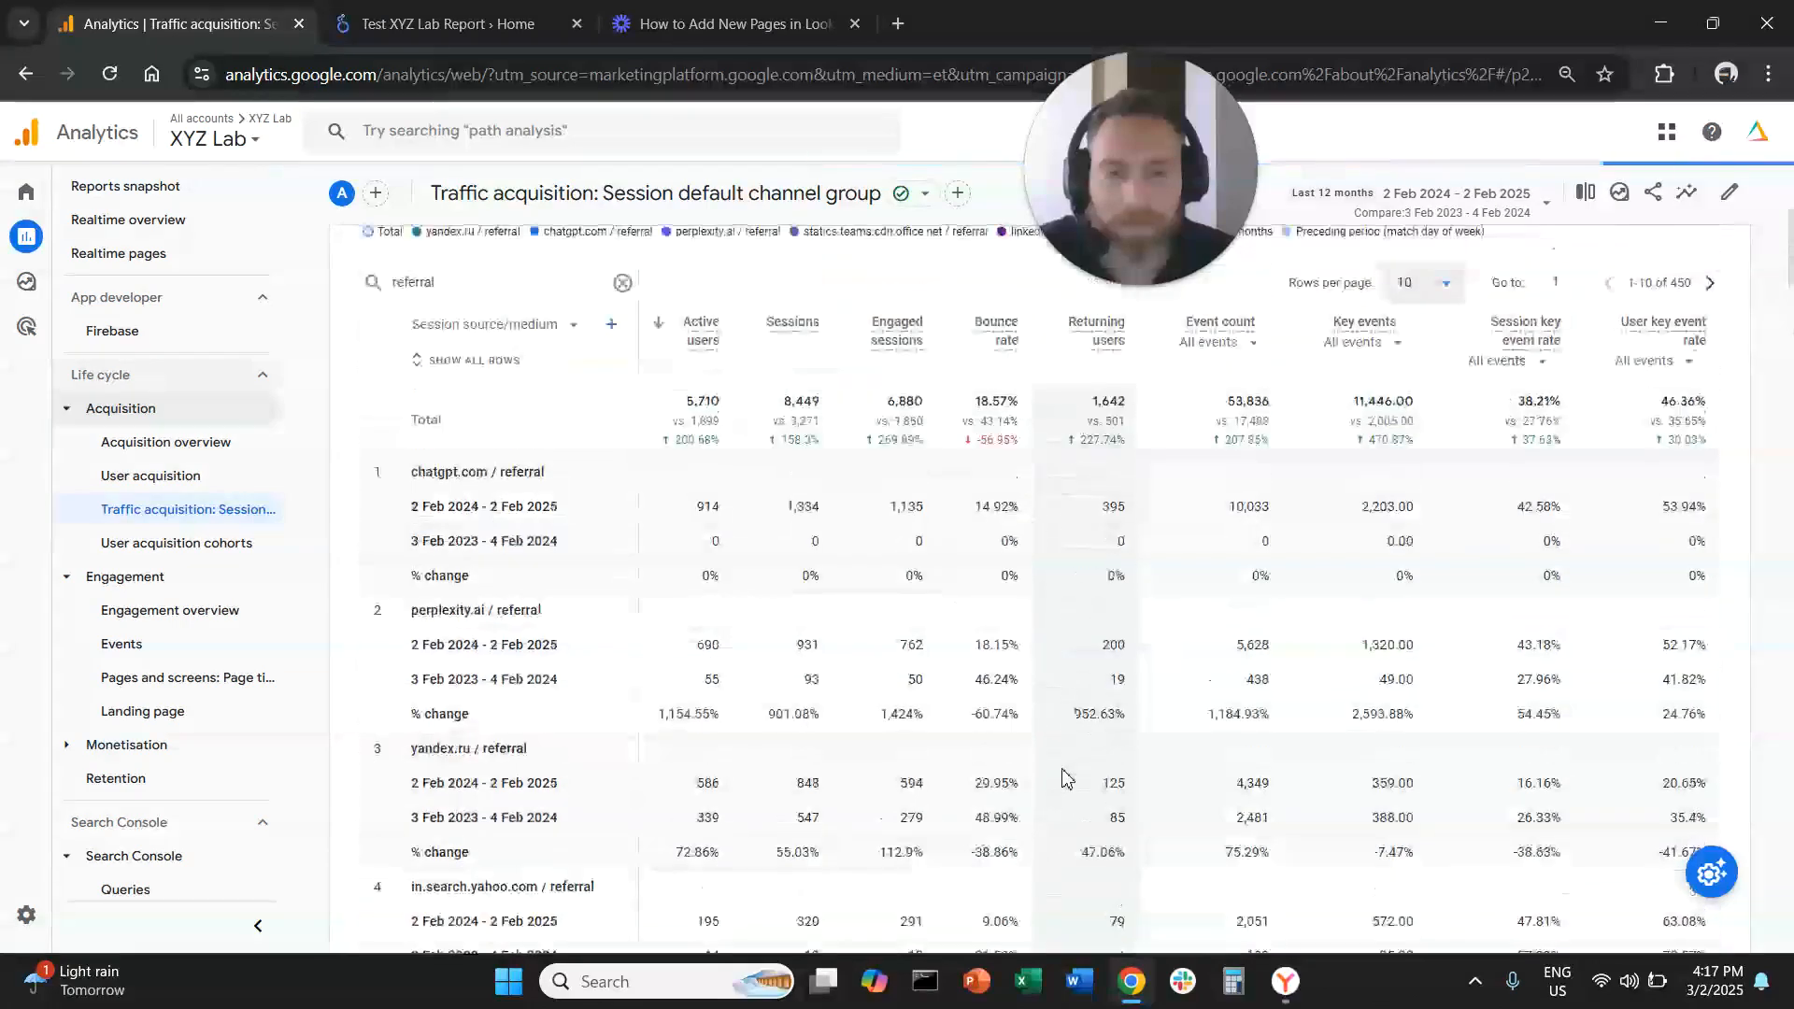
{"action": "scroll", "coordinate": [1075, 776], "scroll_direction": "up", "scroll_amount": 1}
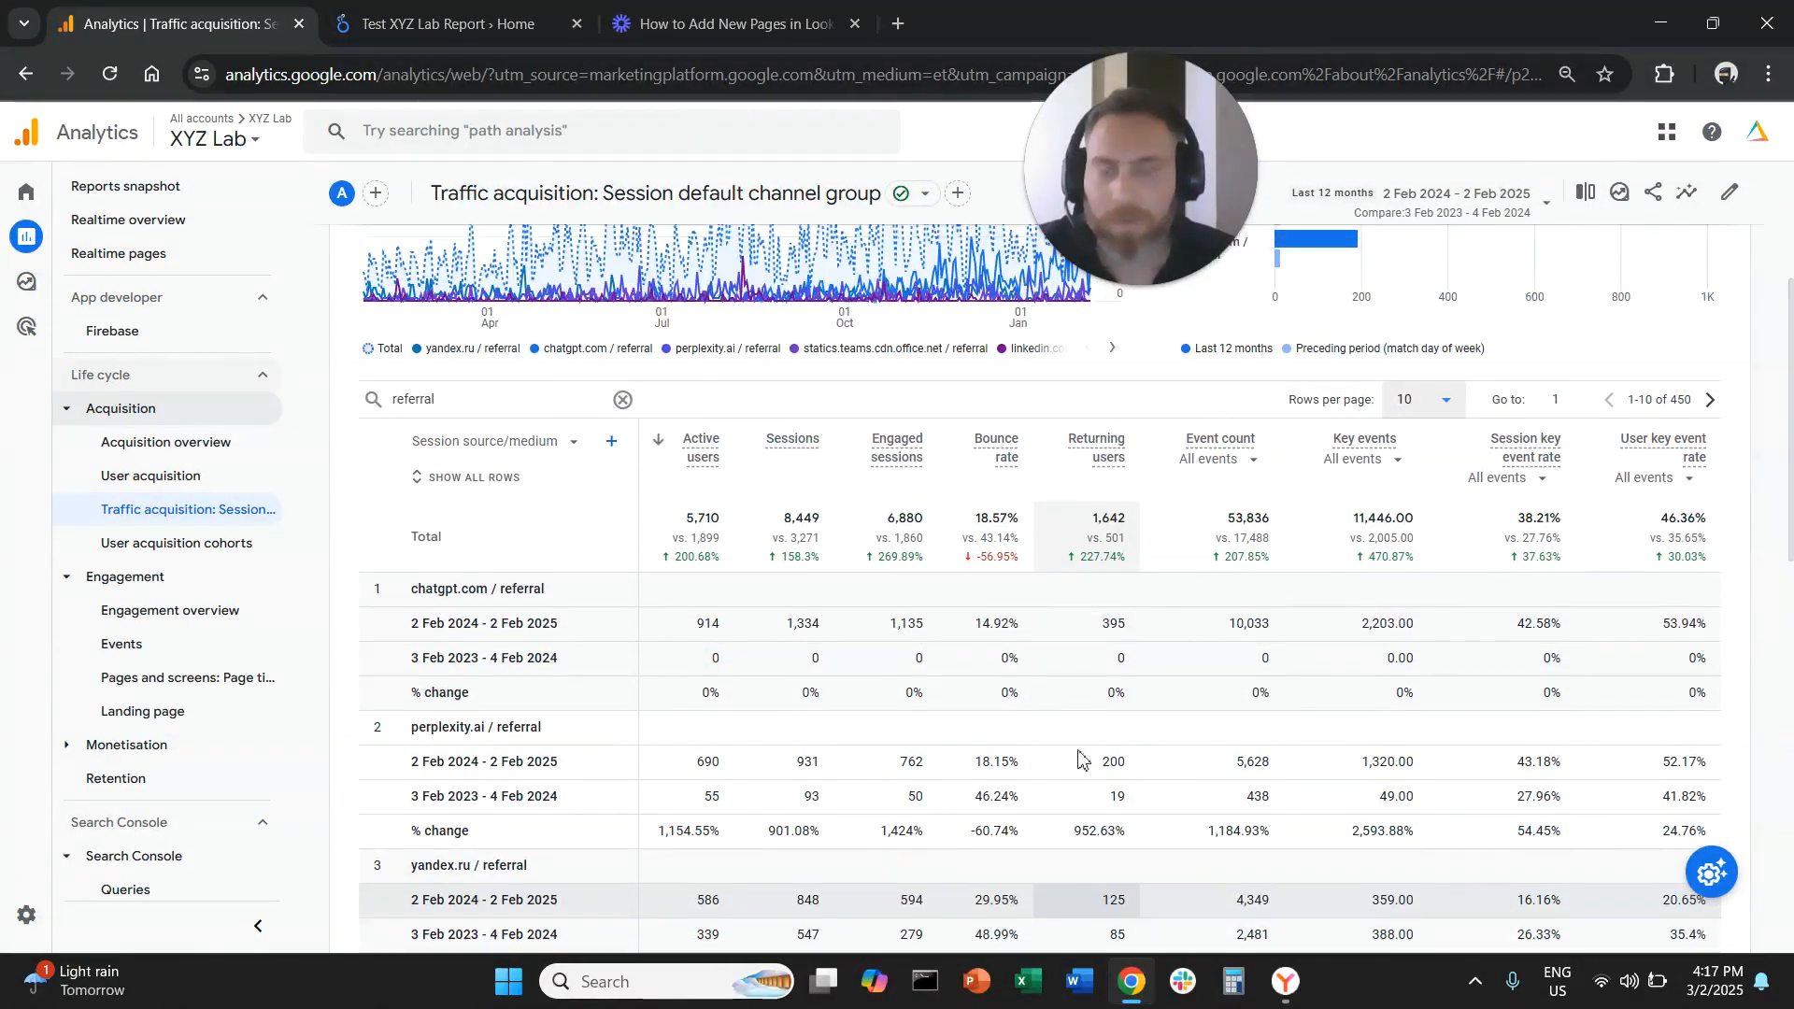
Examine the chatgpt.com and perplexity.ai comparison rows, highlighting their sessions and engaged sessions changes
{"action": "scroll", "coordinate": [1215, 739], "scroll_direction": "down", "scroll_amount": 4}
{"action": "scroll", "coordinate": [1177, 768], "scroll_direction": "up", "scroll_amount": 6}
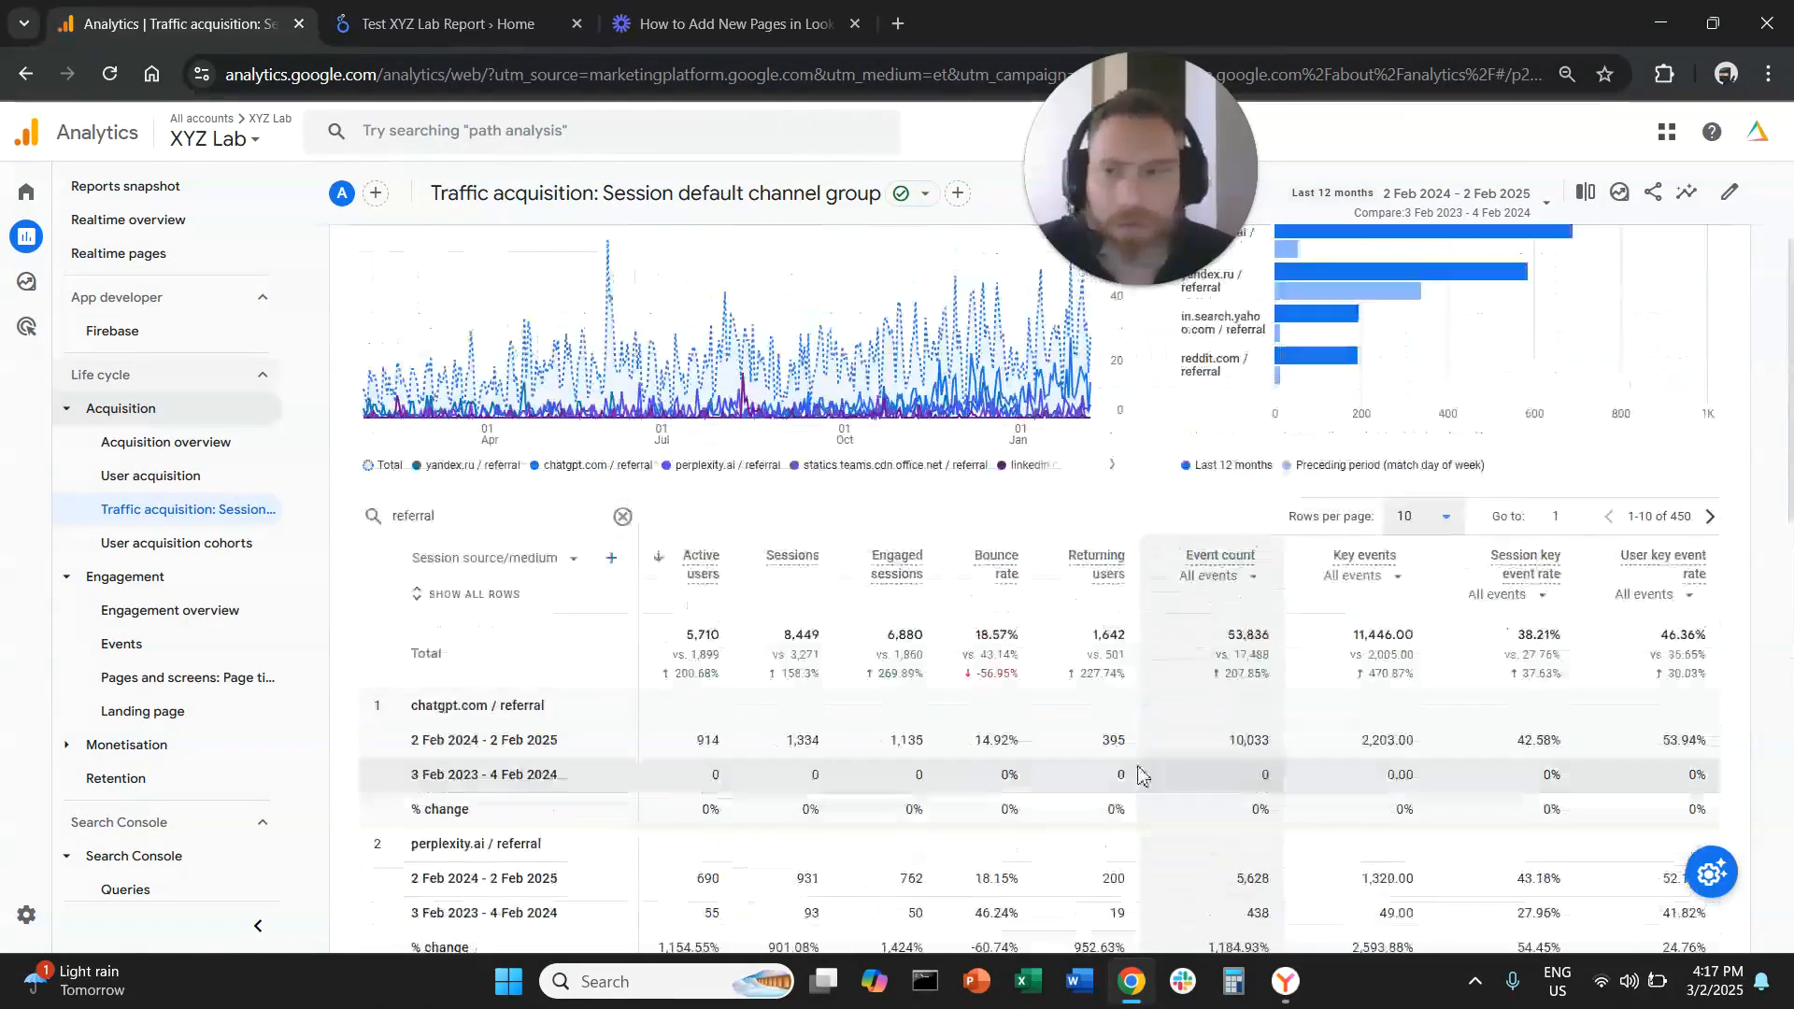
{"action": "scroll", "coordinate": [703, 810], "scroll_direction": "down", "scroll_amount": 1}
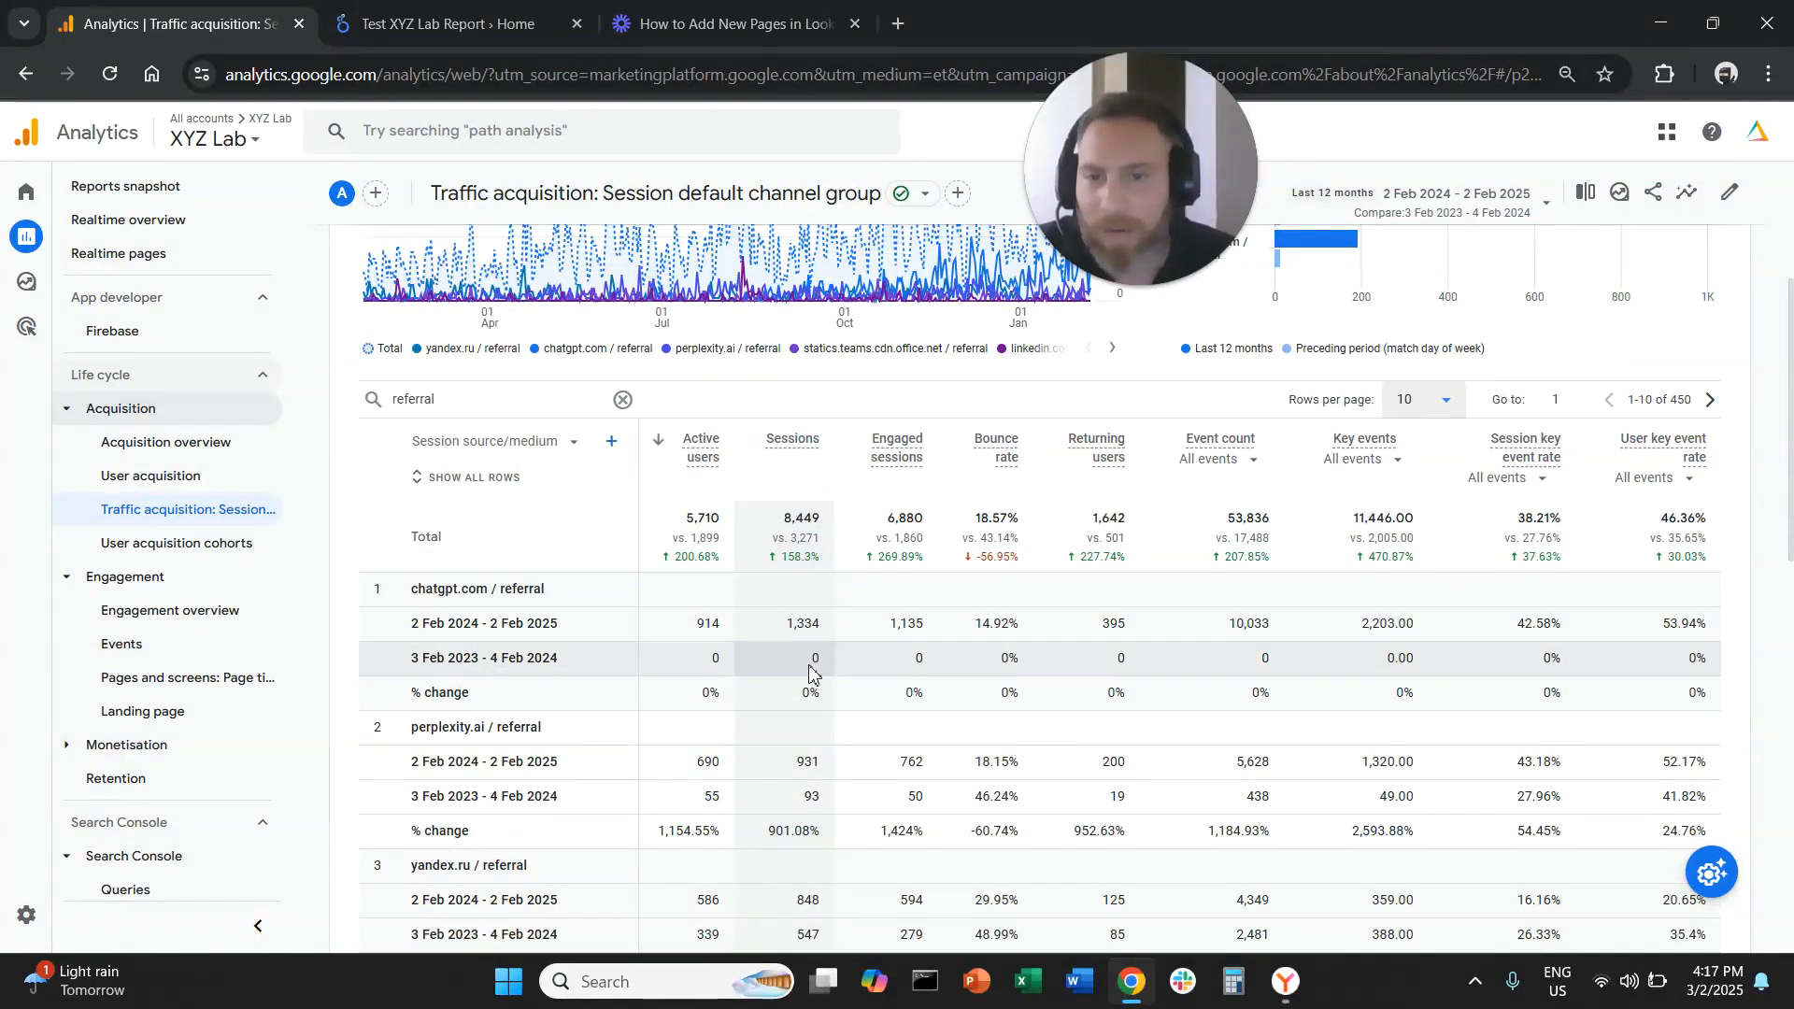
{"action": "double_click", "coordinate": [793, 626]}
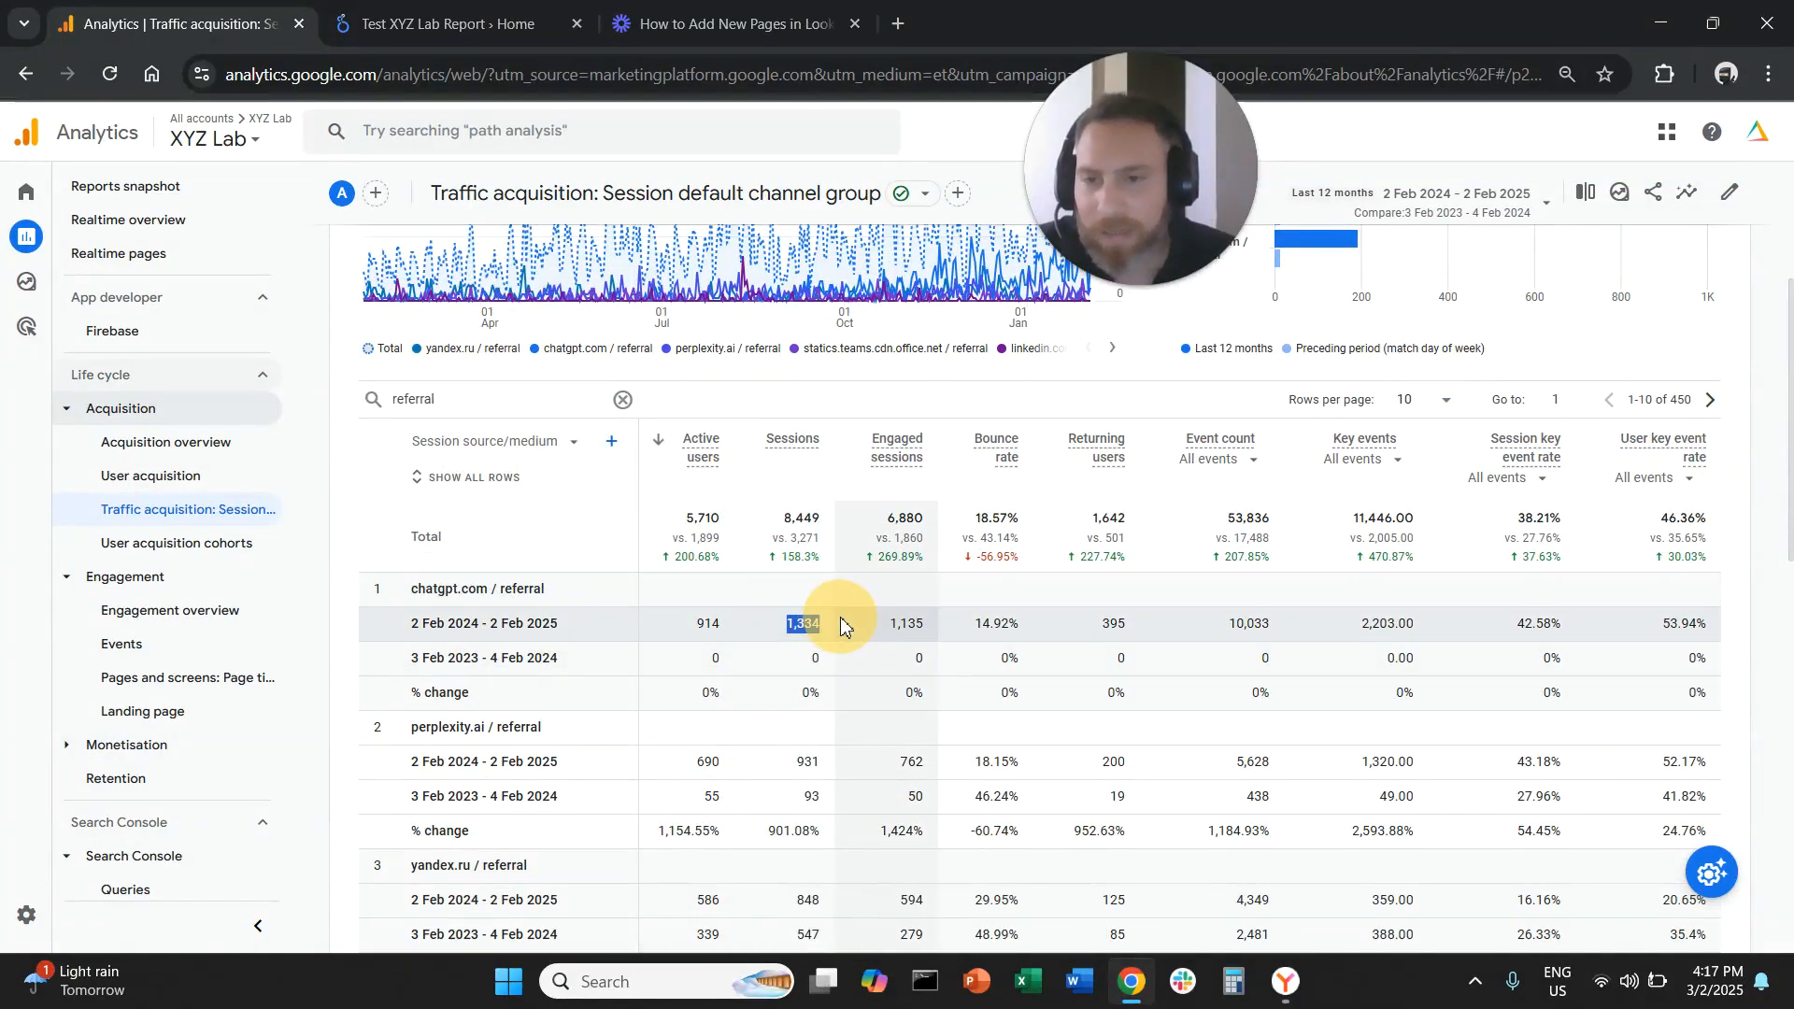
{"action": "double_click", "coordinate": [810, 693]}
{"action": "scroll", "coordinate": [853, 741], "scroll_direction": "down", "scroll_amount": 1}
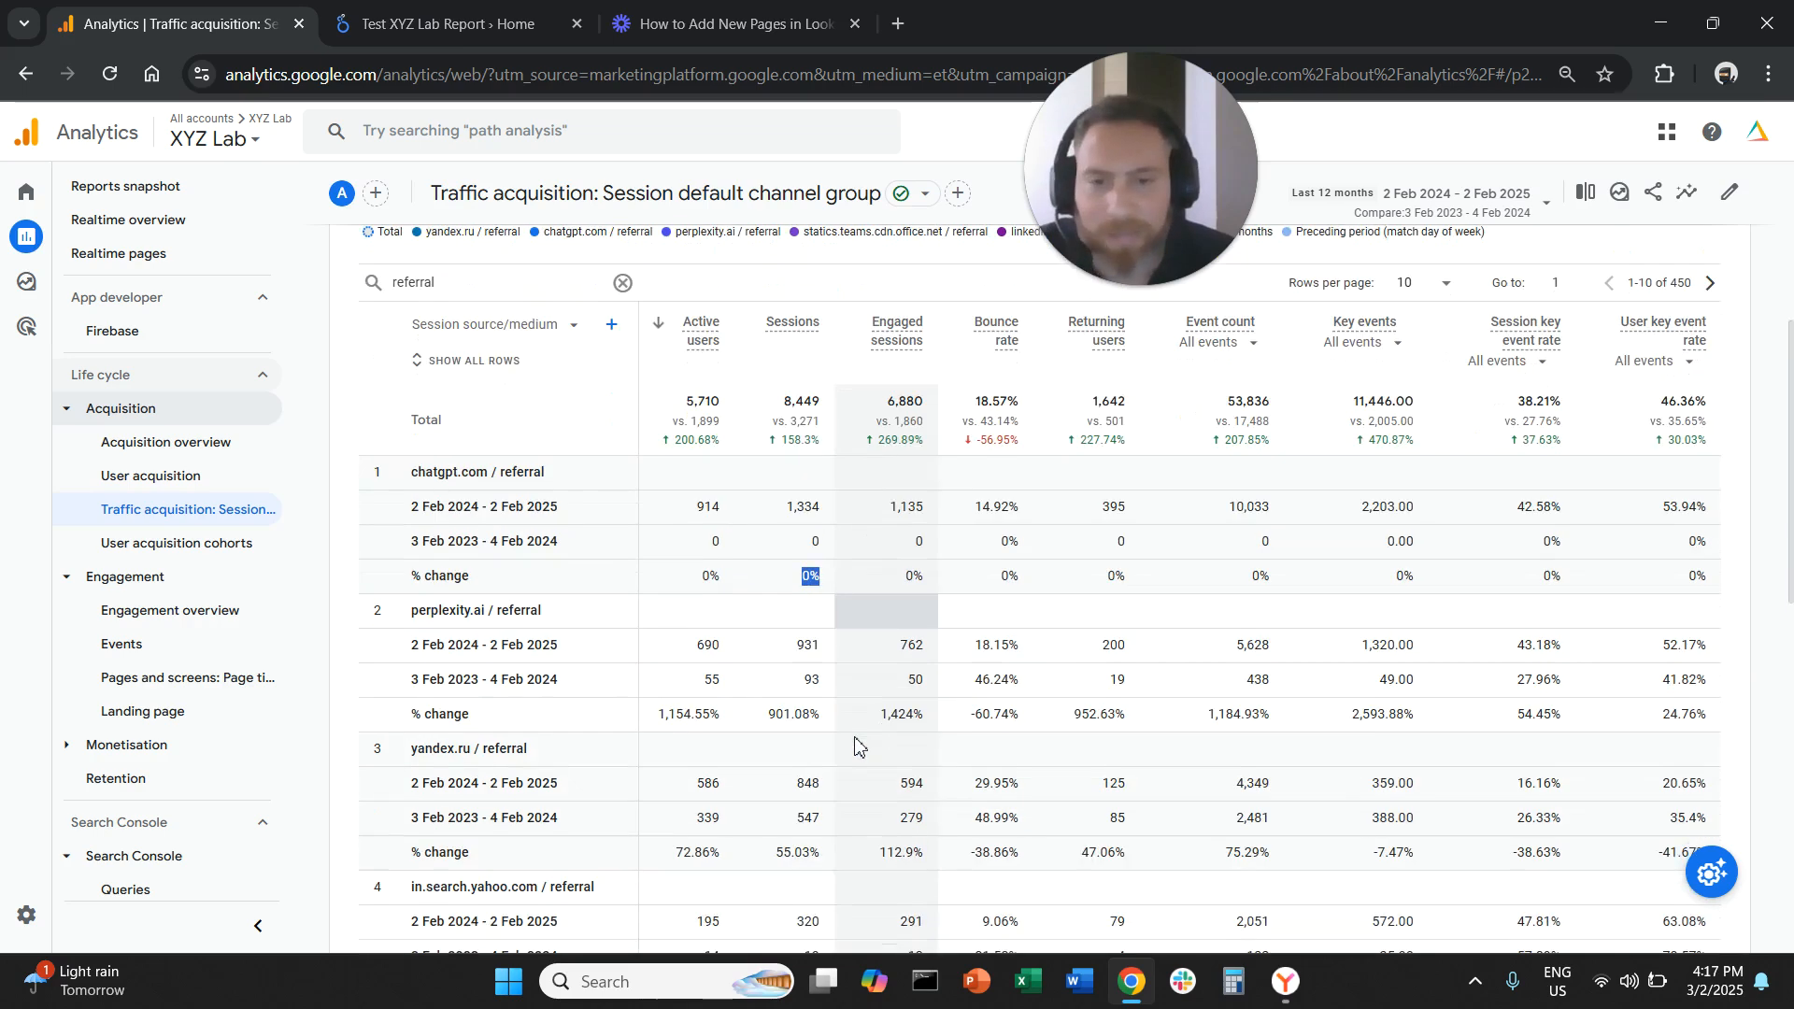
{"action": "left_click_drag", "start_coordinate": [890, 714], "coordinate": [925, 714]}
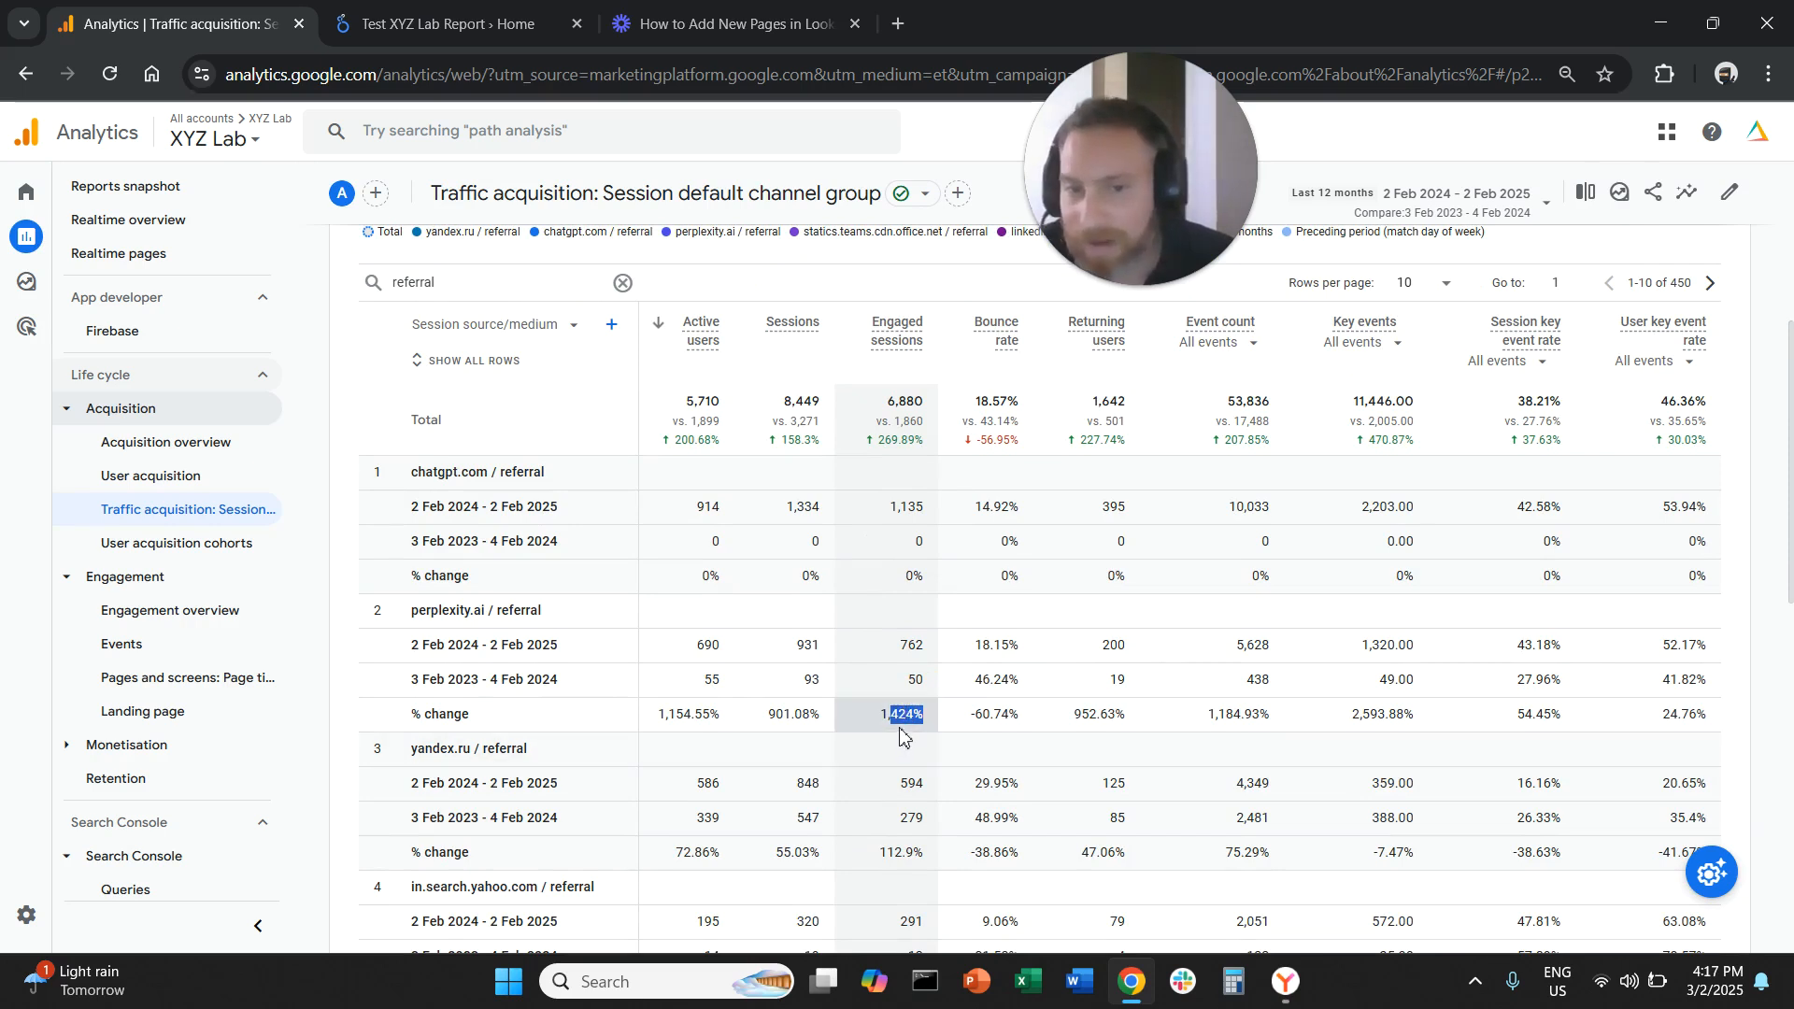
{"action": "left_click", "coordinate": [905, 719]}
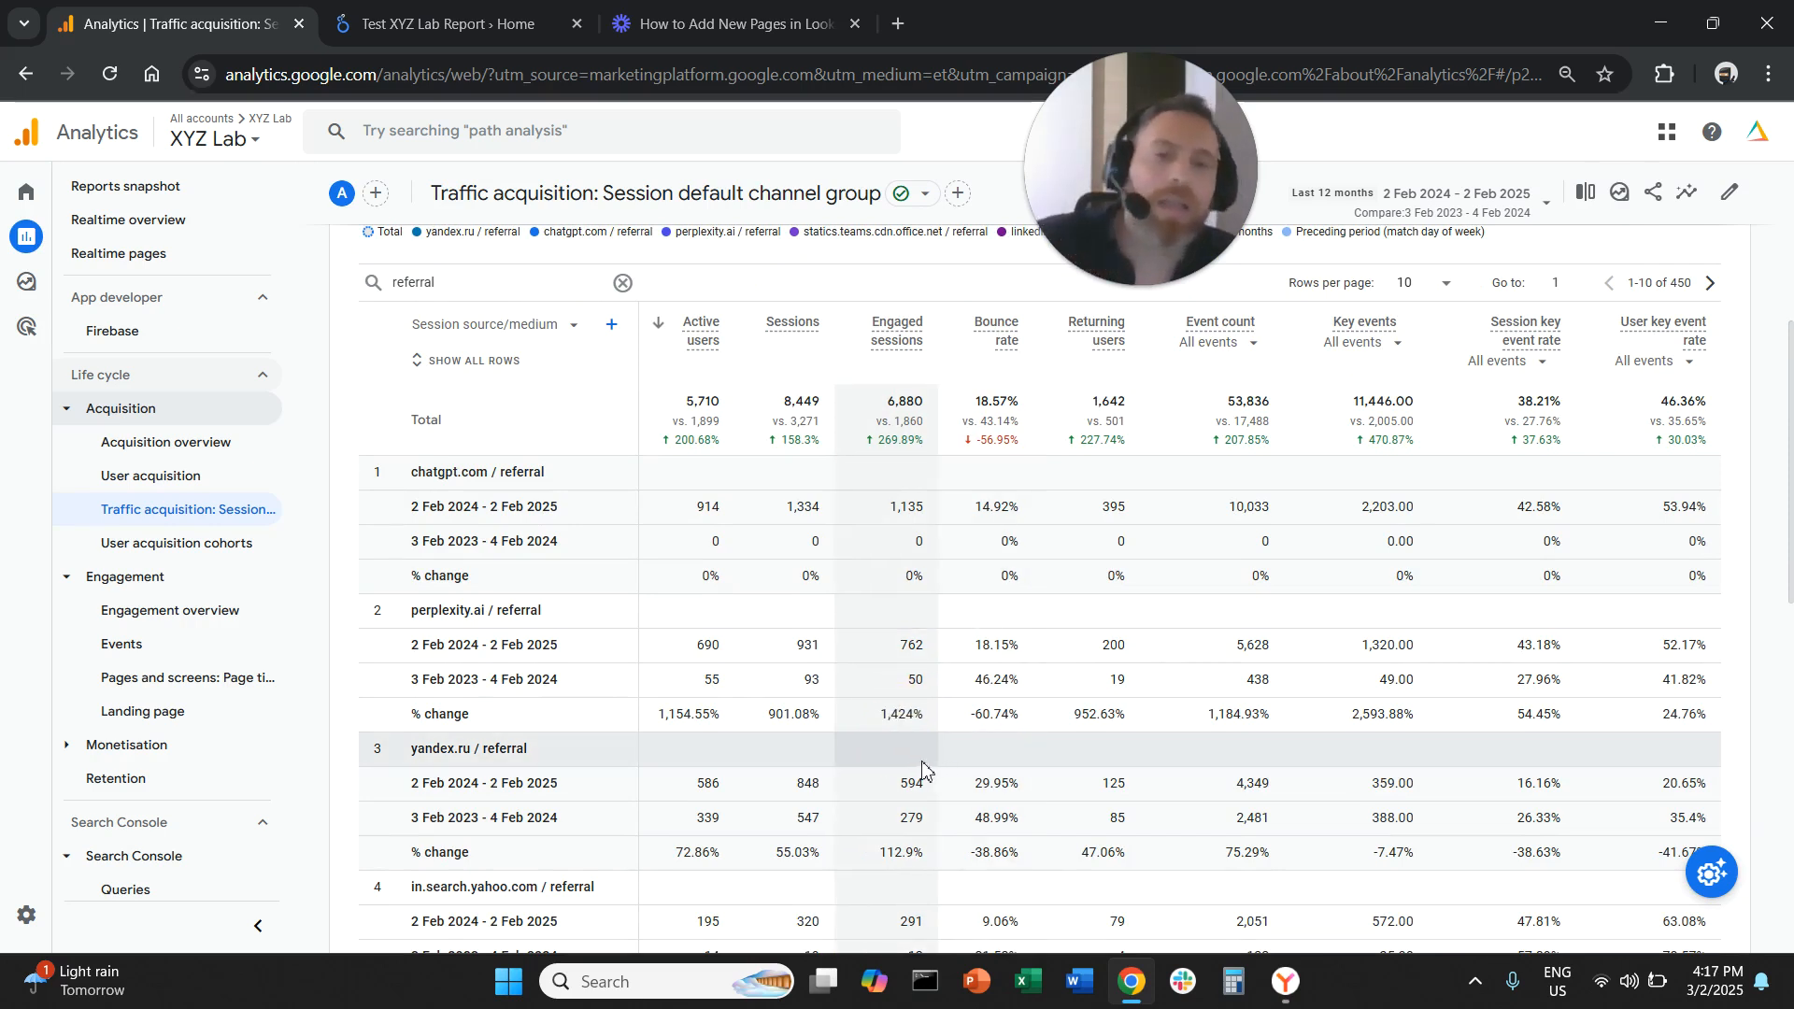
{"action": "left_click_drag", "start_coordinate": [878, 714], "coordinate": [927, 716]}
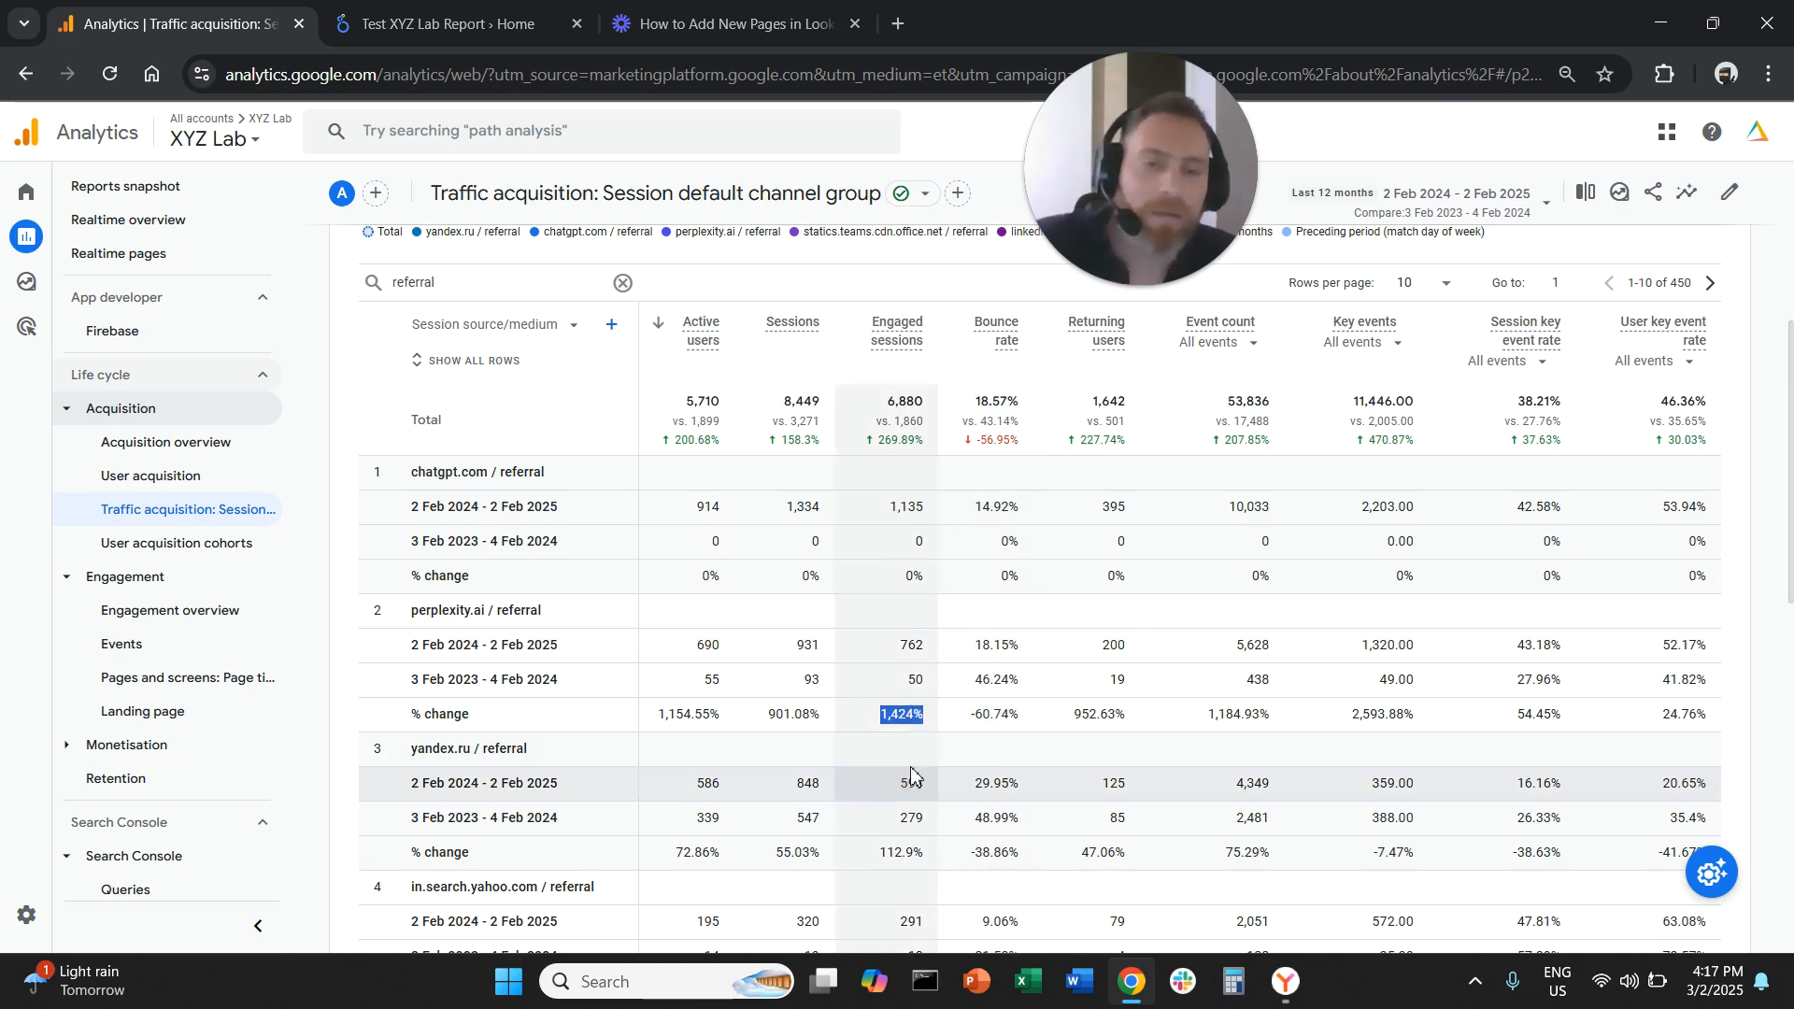
{"action": "scroll", "coordinate": [895, 790], "scroll_direction": "down", "scroll_amount": 3}
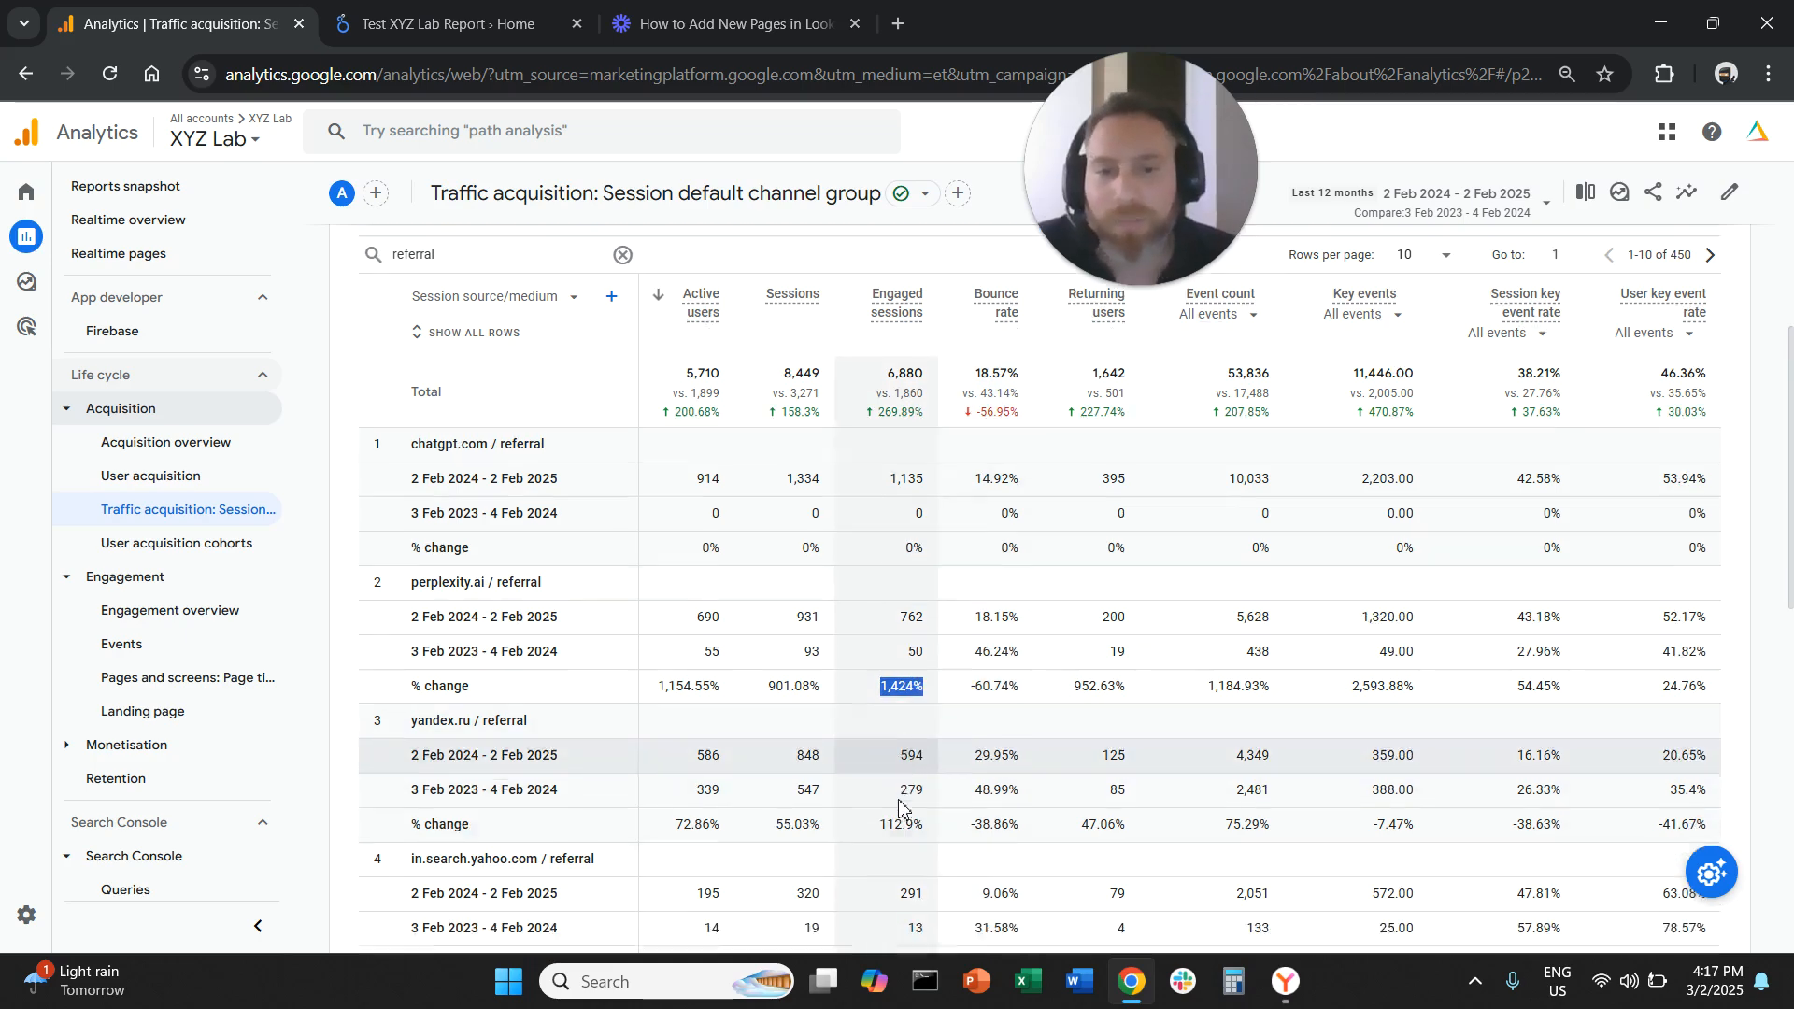
Examine the year-over-year changes for yandex.ru, in.search.yahoo.com and reddit.com referral rows
{"action": "left_click_drag", "start_coordinate": [924, 619], "coordinate": [894, 620]}
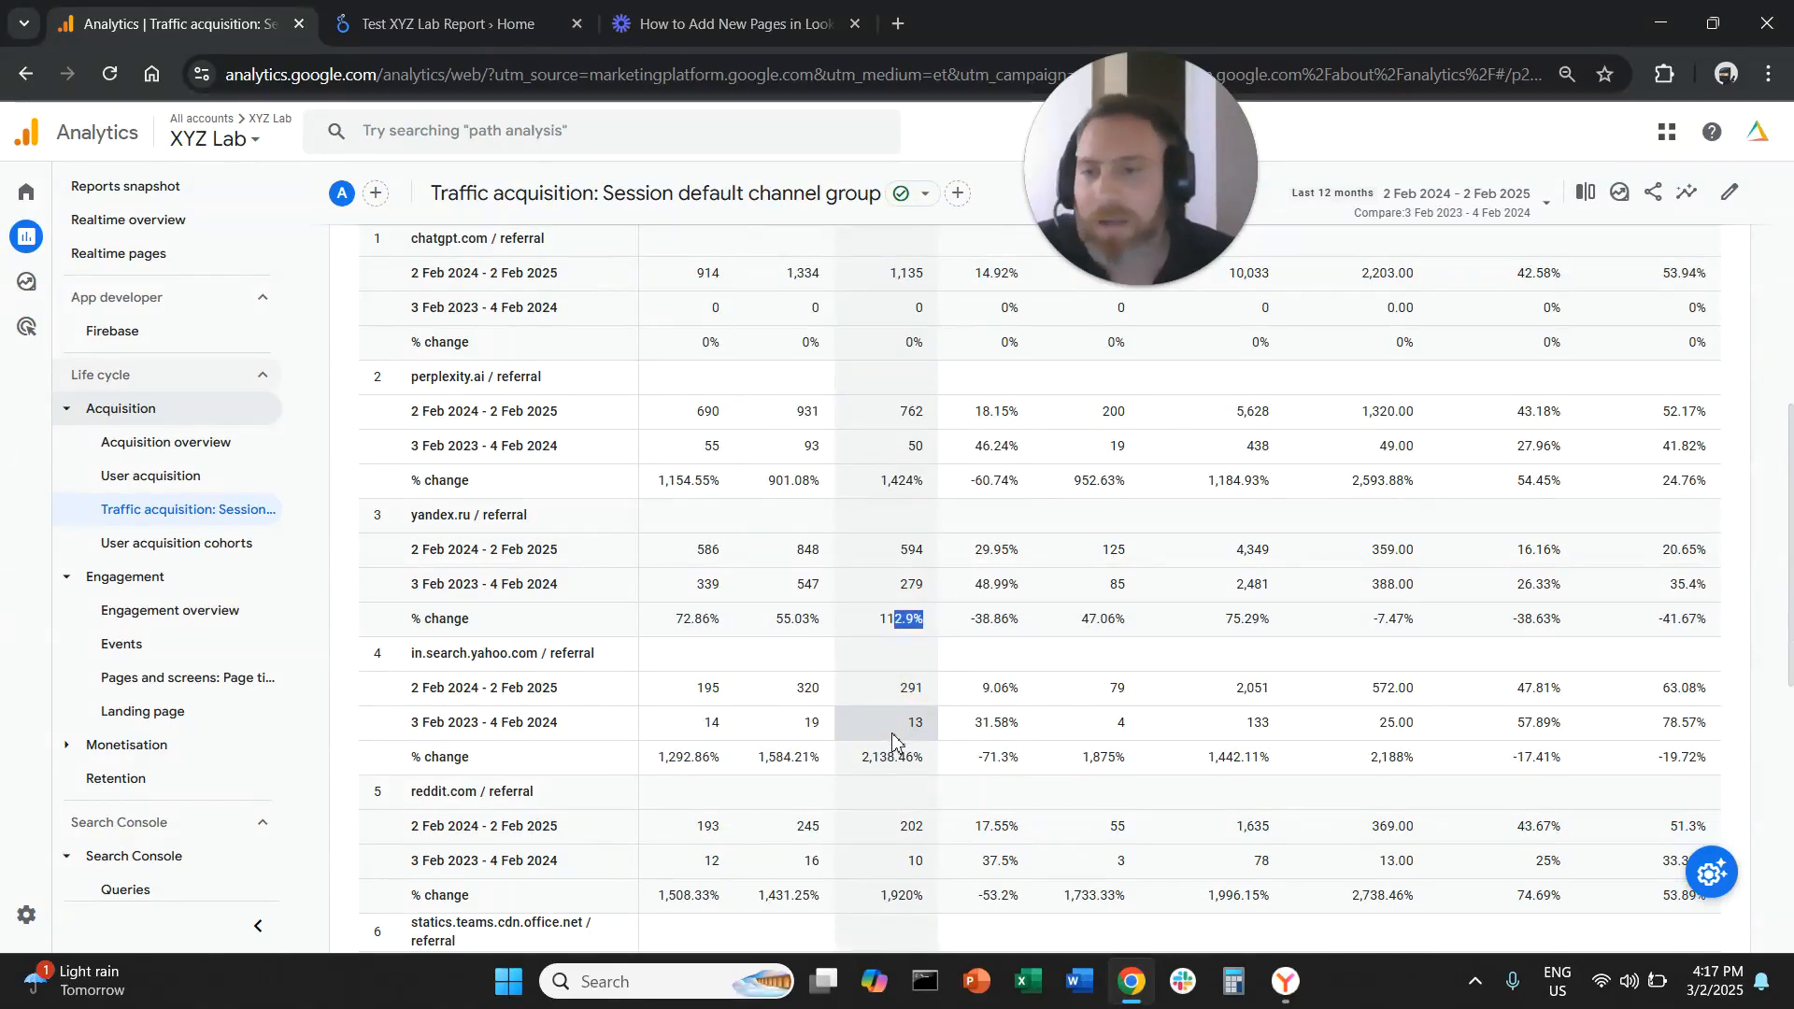
{"action": "scroll", "coordinate": [892, 743], "scroll_direction": "down", "scroll_amount": 1}
{"action": "double_click", "coordinate": [875, 788]}
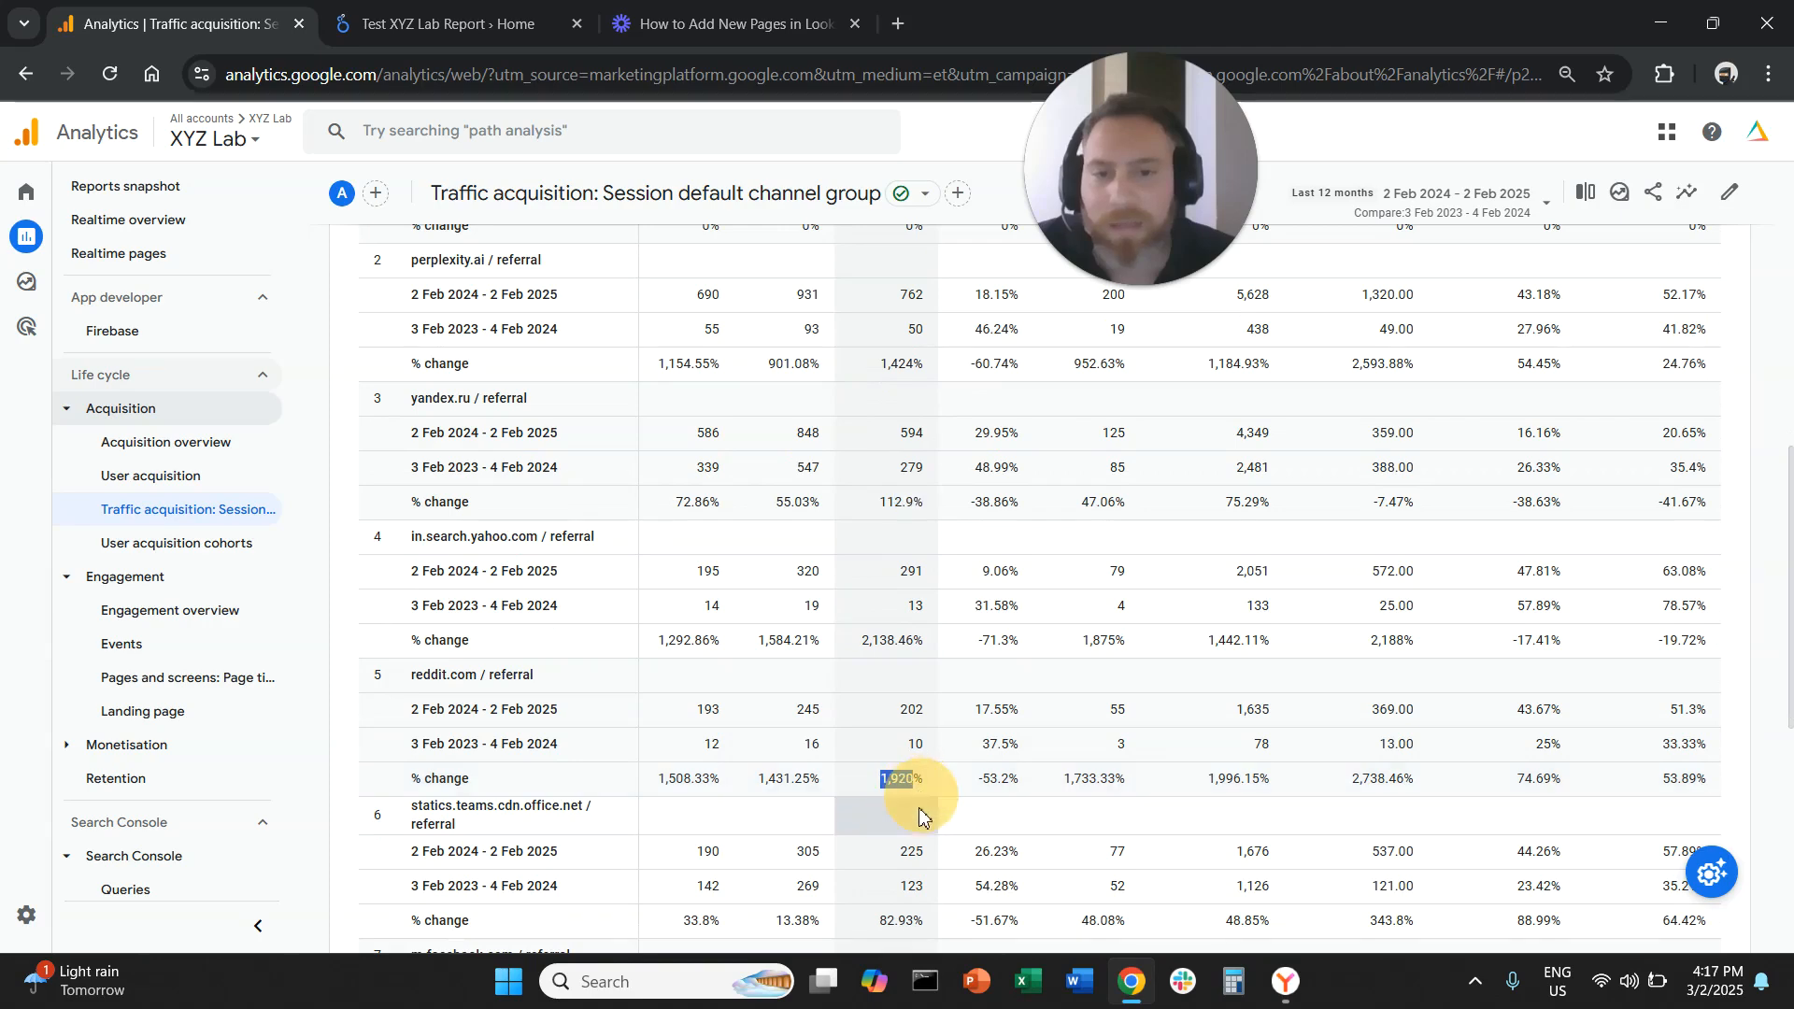
{"action": "scroll", "coordinate": [905, 818], "scroll_direction": "down", "scroll_amount": 3}
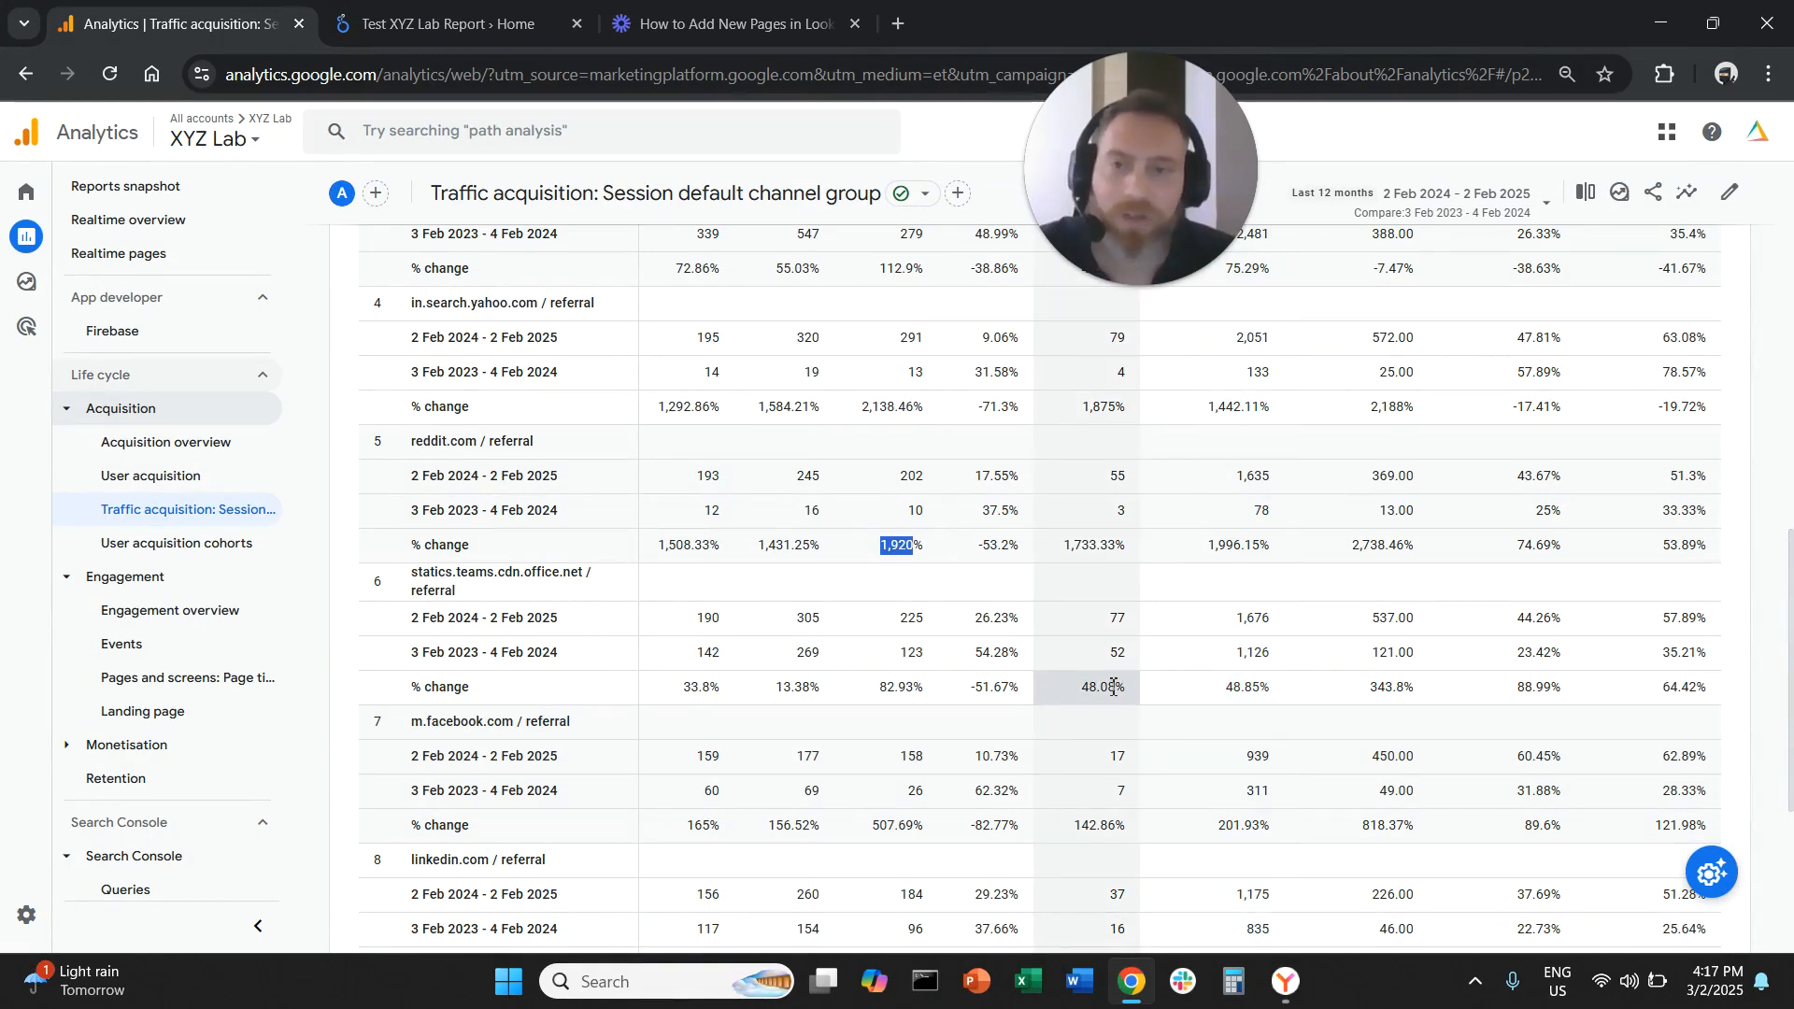
{"action": "scroll", "coordinate": [1112, 685], "scroll_direction": "up", "scroll_amount": 1}
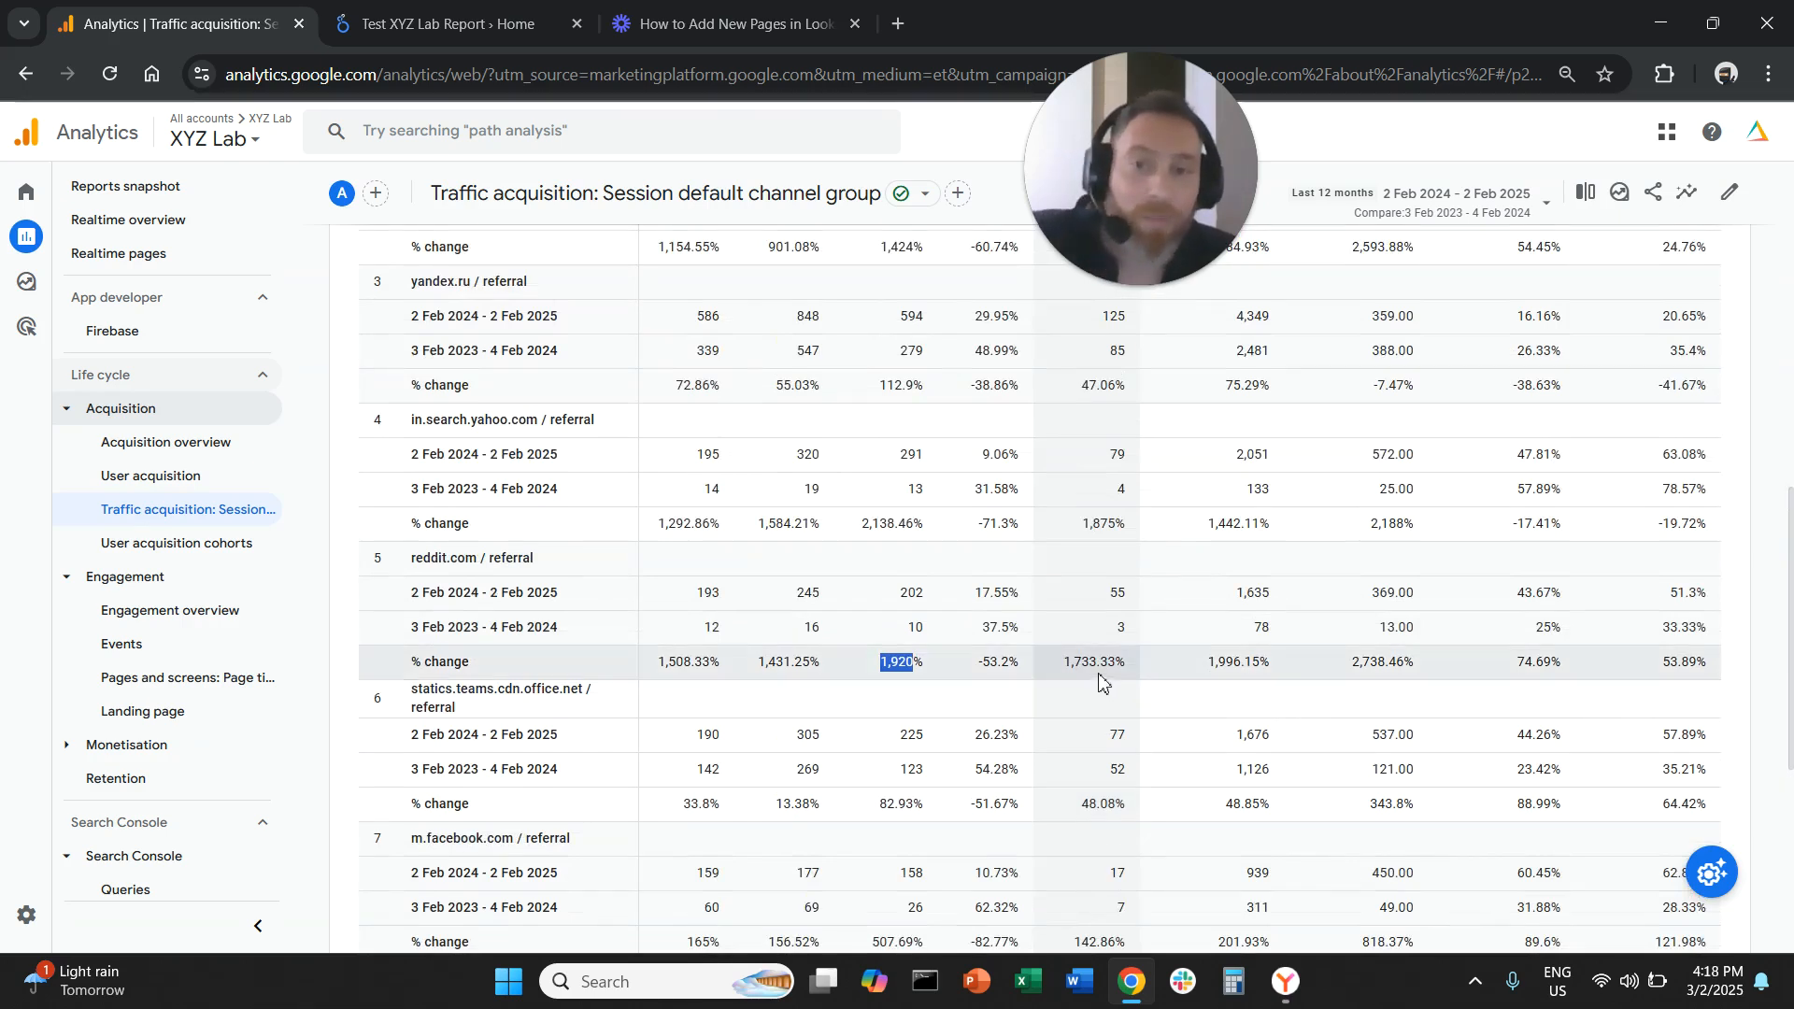
{"action": "scroll", "coordinate": [1114, 657], "scroll_direction": "up", "scroll_amount": 3}
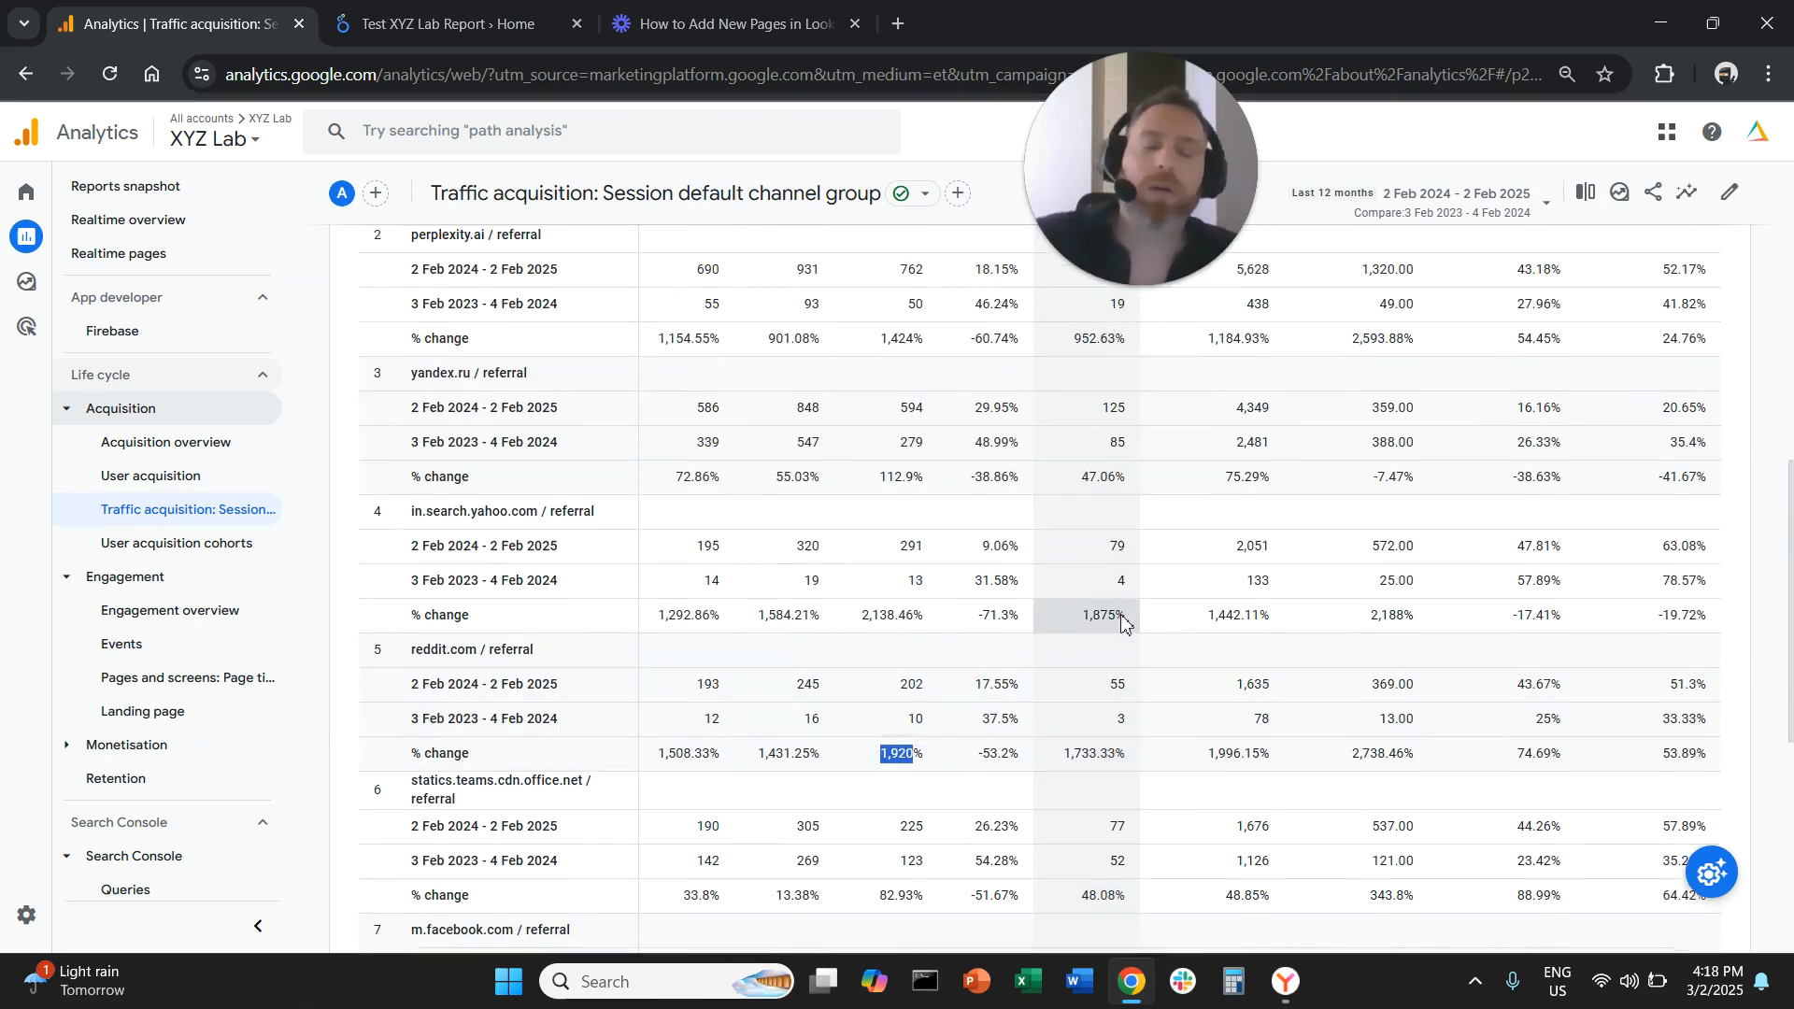
{"action": "scroll", "coordinate": [1135, 652], "scroll_direction": "up", "scroll_amount": 2}
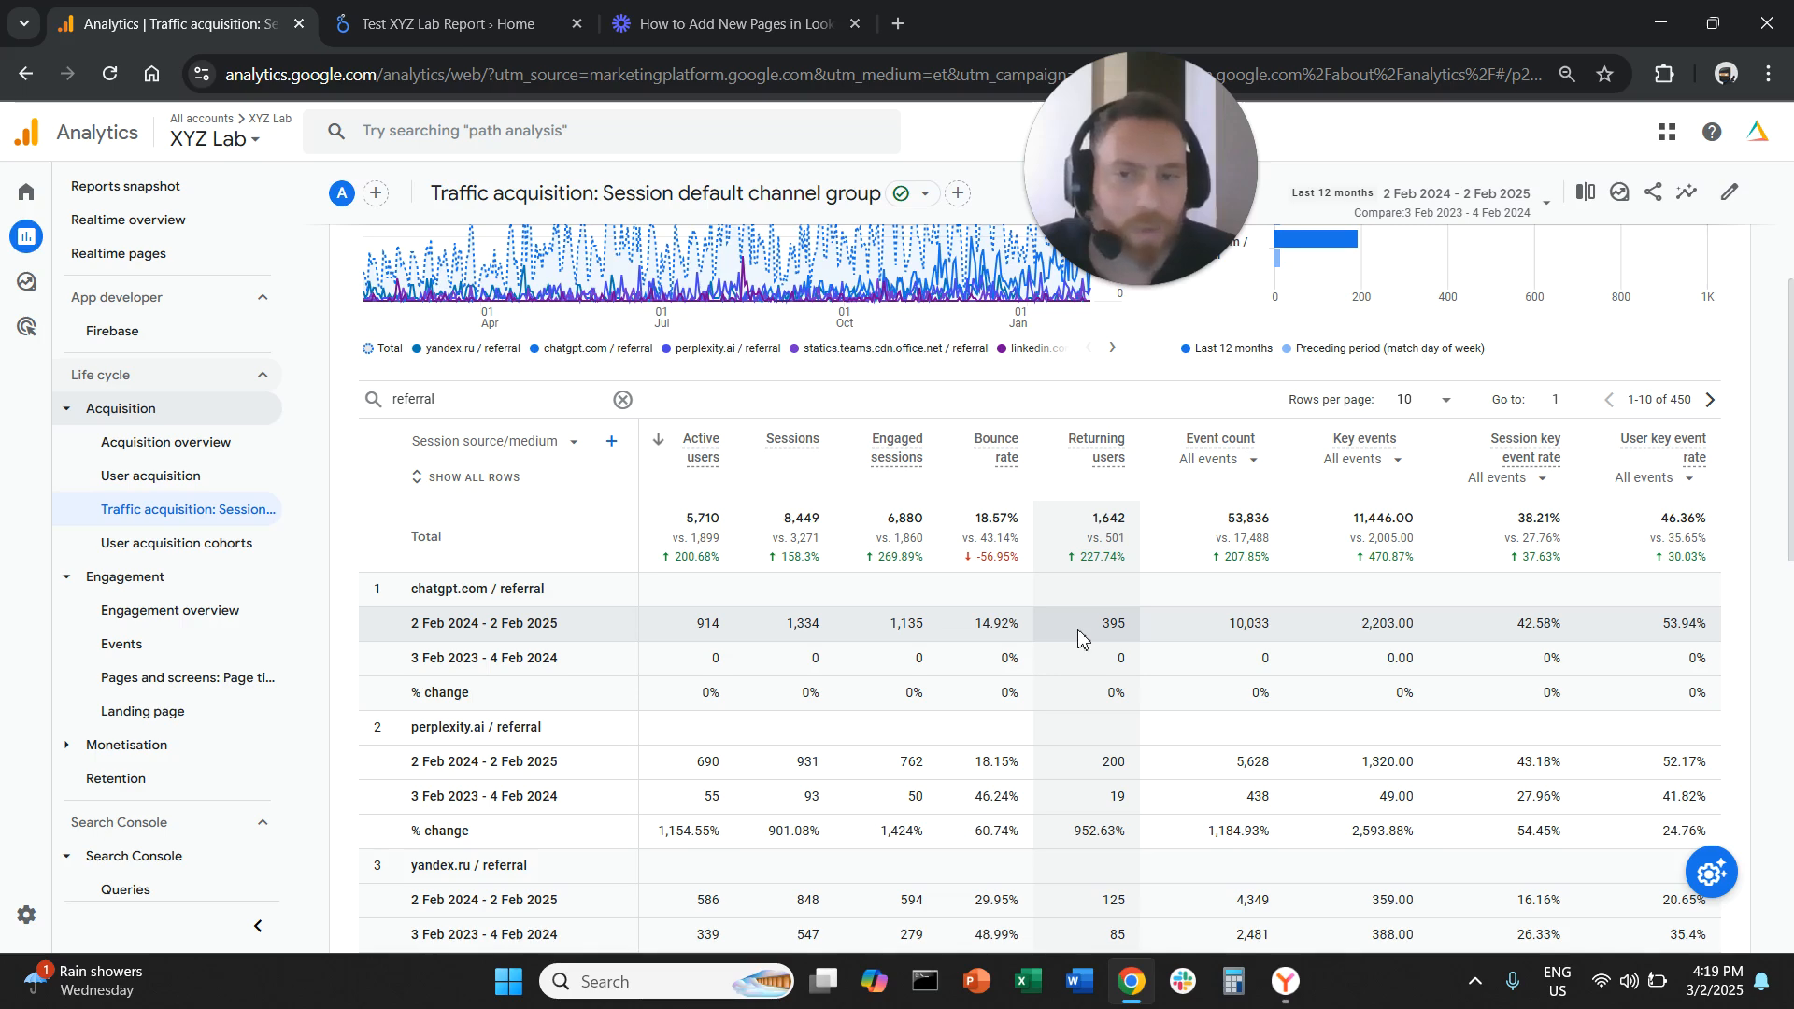
Clear the referral search and open the Landing page report
{"action": "left_click", "coordinate": [623, 401]}
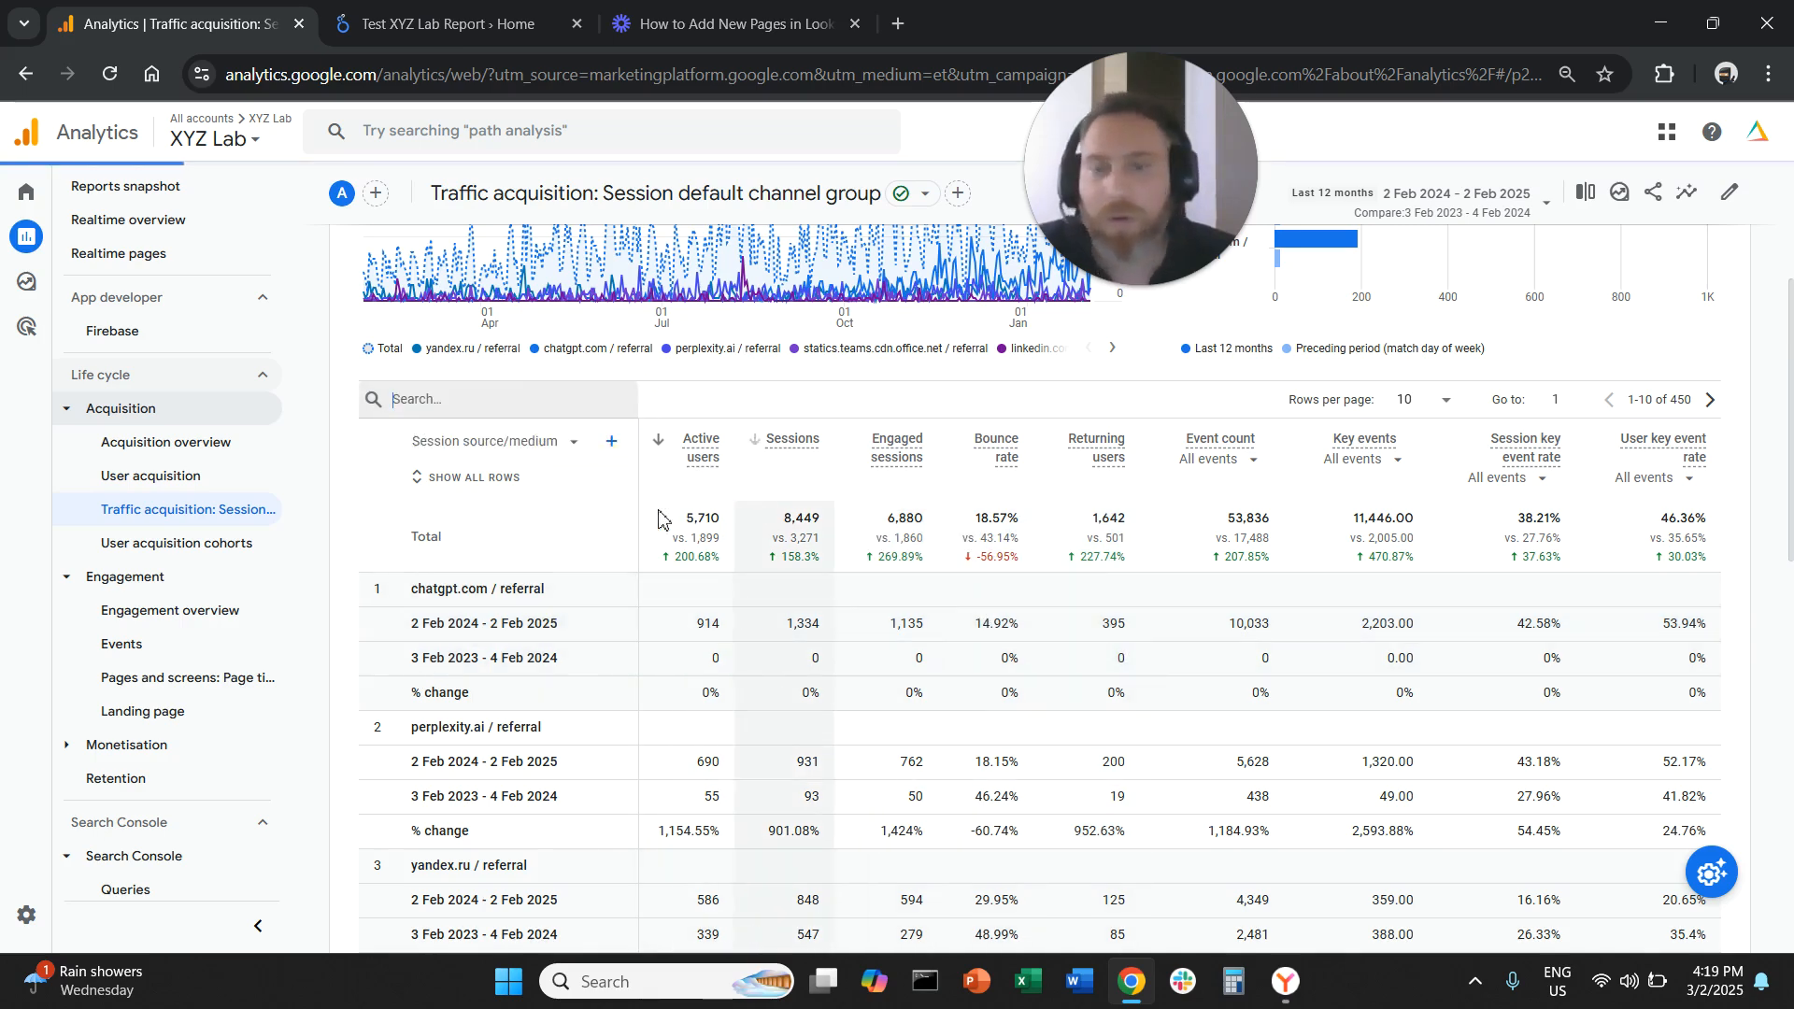
{"action": "left_click", "coordinate": [205, 717]}
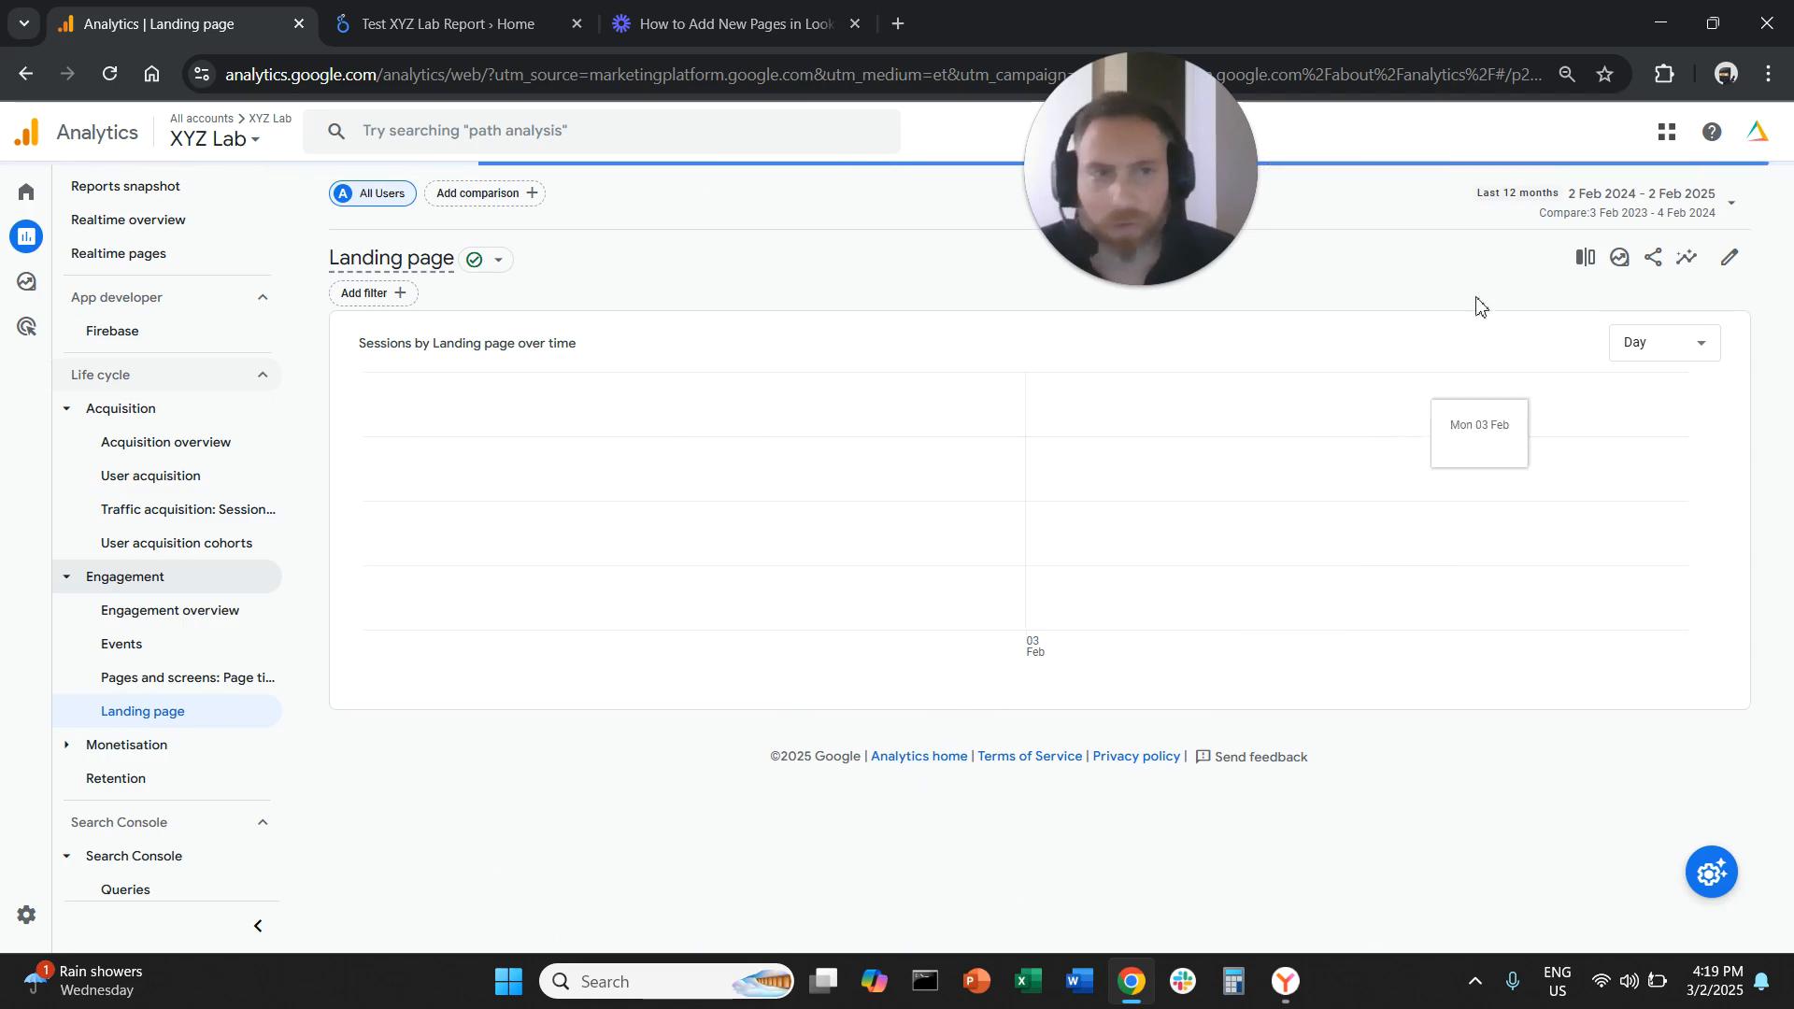
Turn off the comparison with the preceding period in the date range
{"action": "left_click", "coordinate": [1565, 208]}
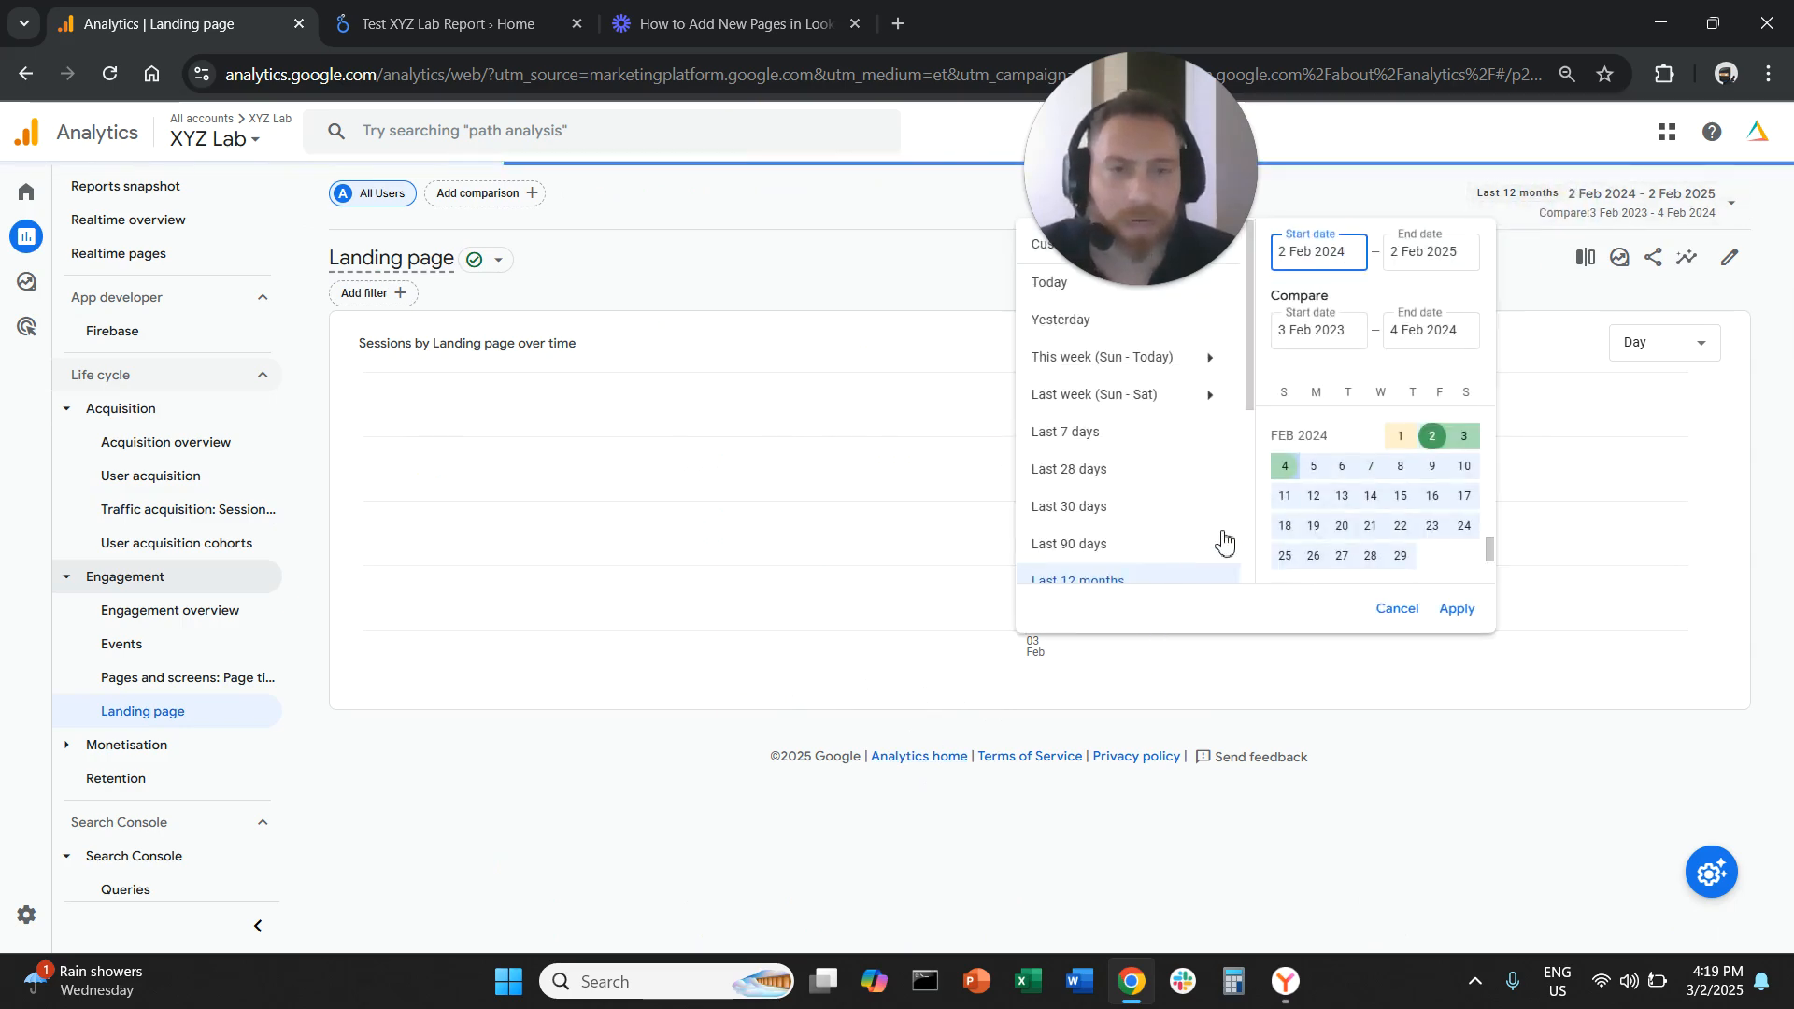
{"action": "scroll", "coordinate": [1215, 542], "scroll_direction": "down", "scroll_amount": 3}
{"action": "left_click", "coordinate": [1212, 375]}
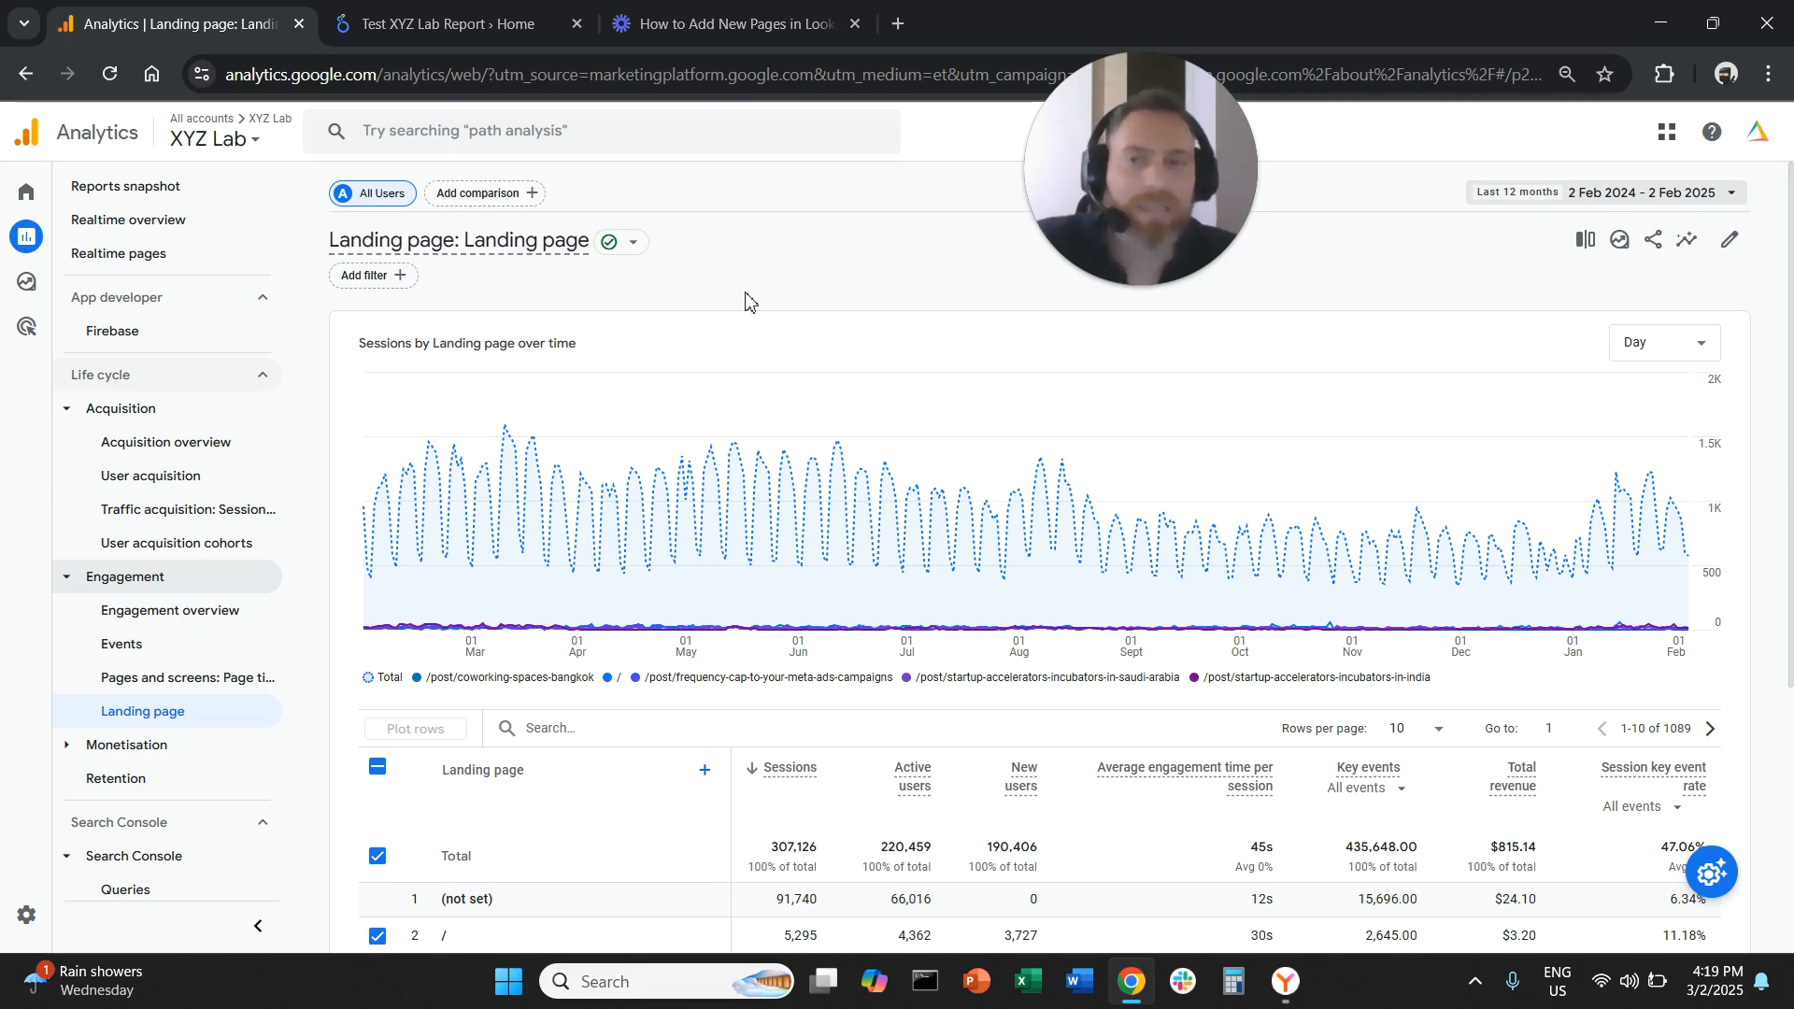
Add a filter where Session default channel group exactly matches Referral and apply it
{"action": "left_click", "coordinate": [373, 276]}
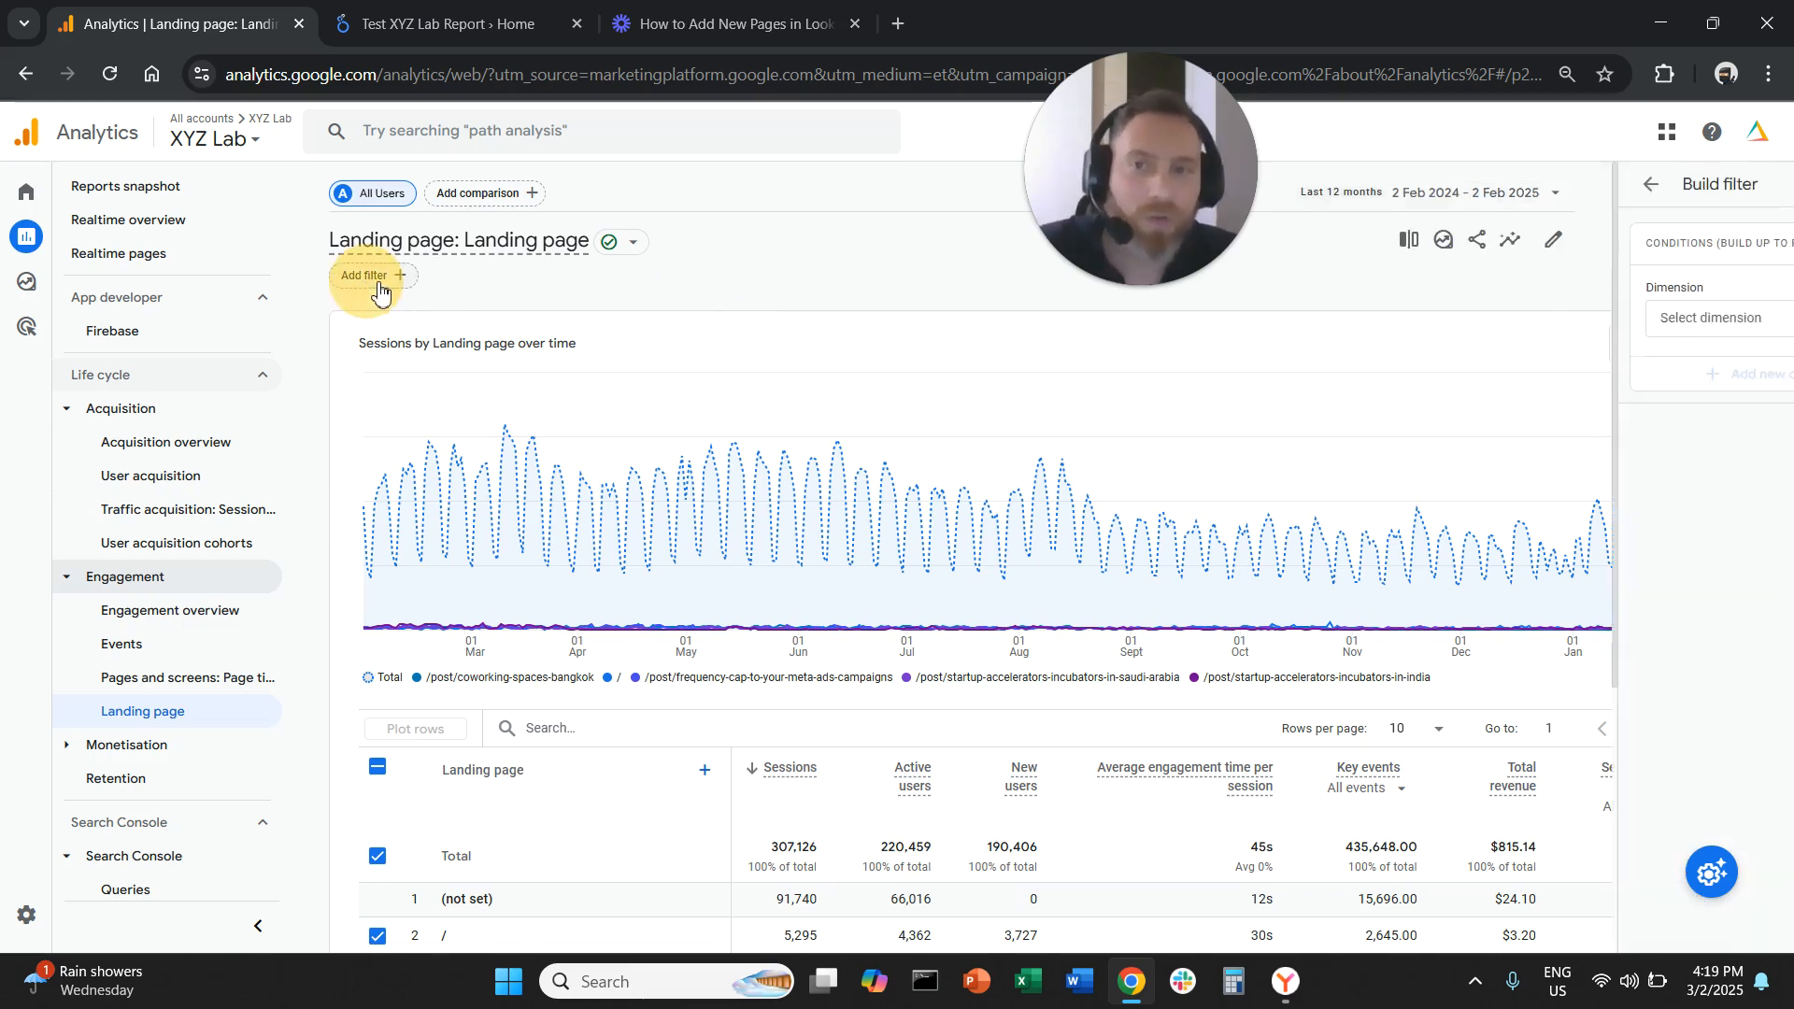
{"action": "left_click", "coordinate": [1630, 317]}
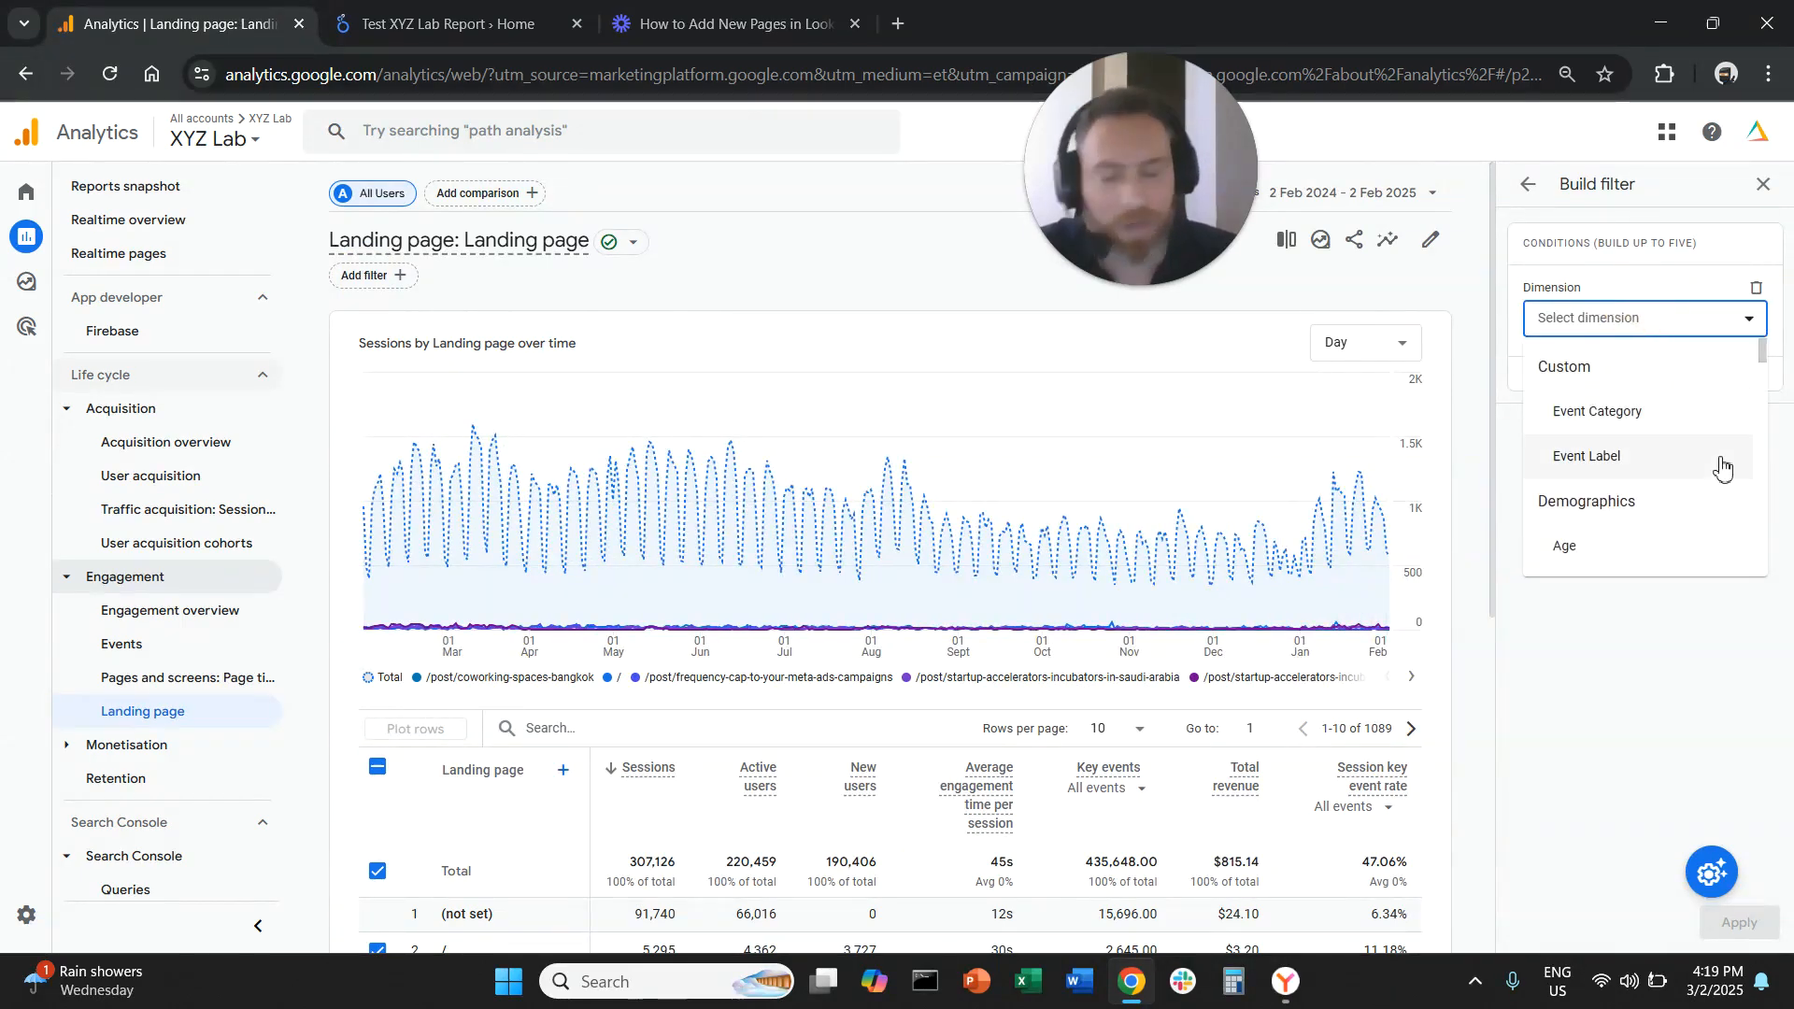
{"action": "type", "text": "session"}
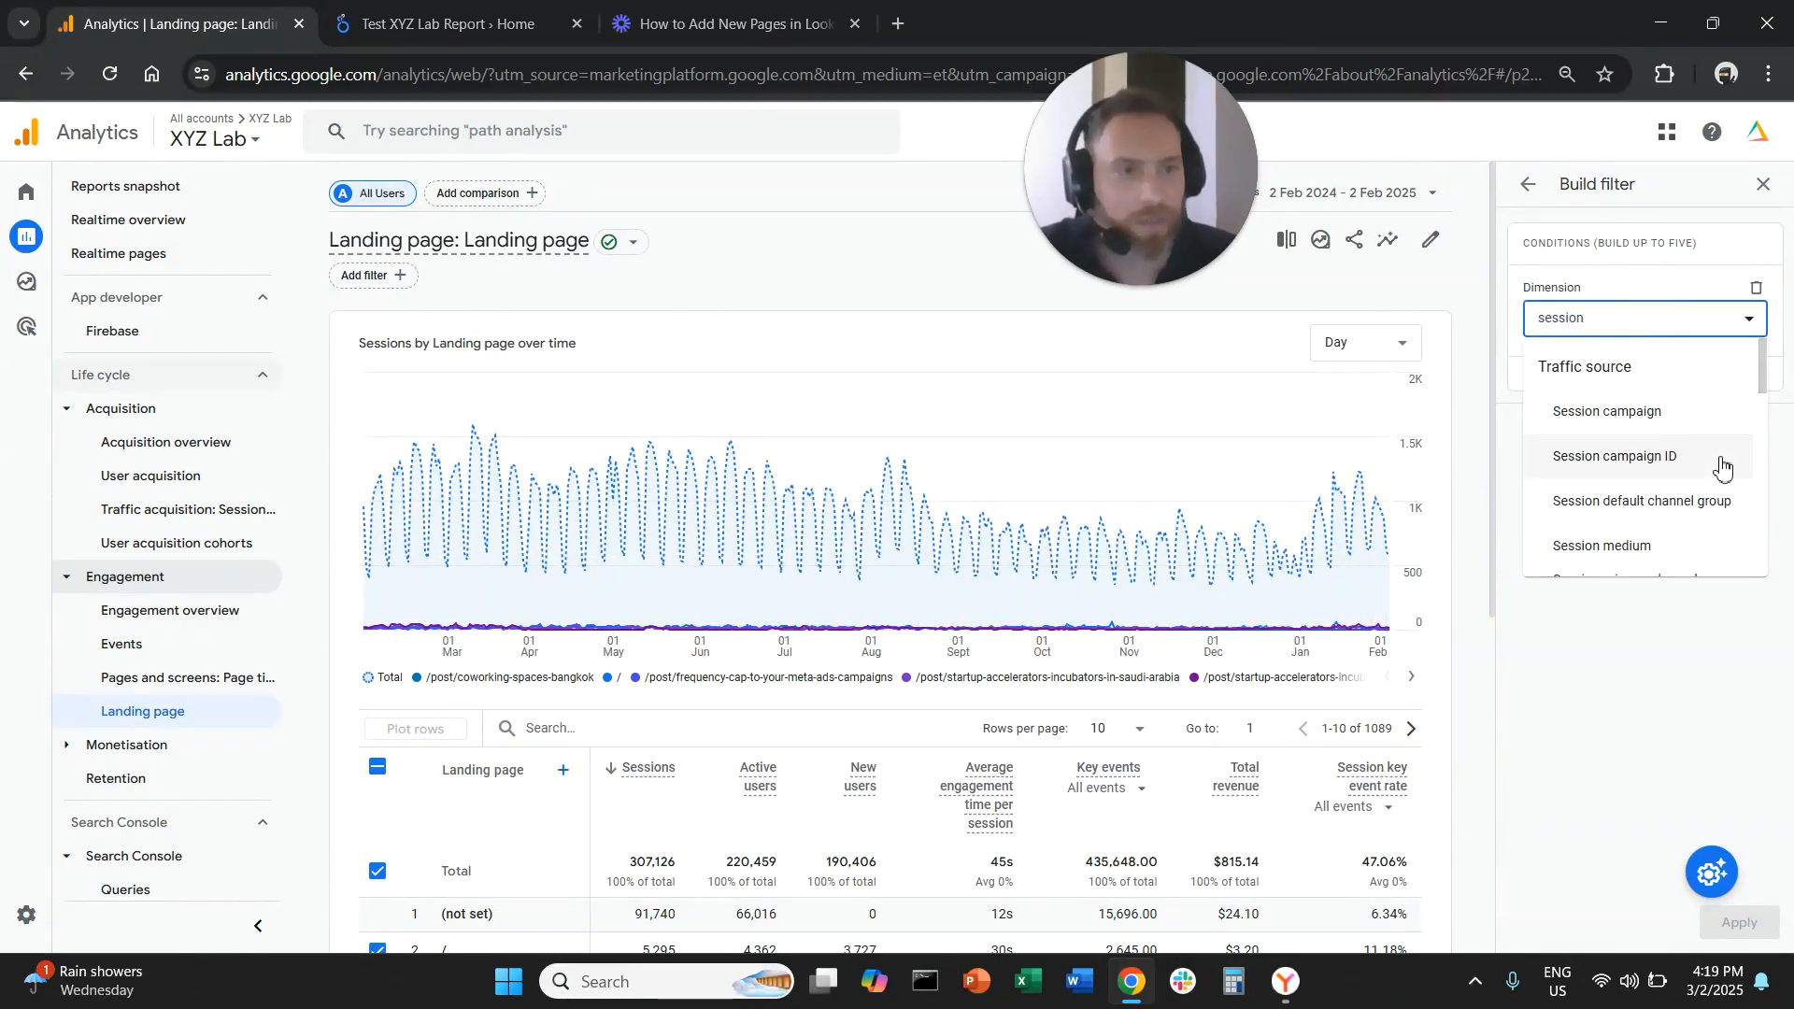
{"action": "left_click", "coordinate": [1717, 501]}
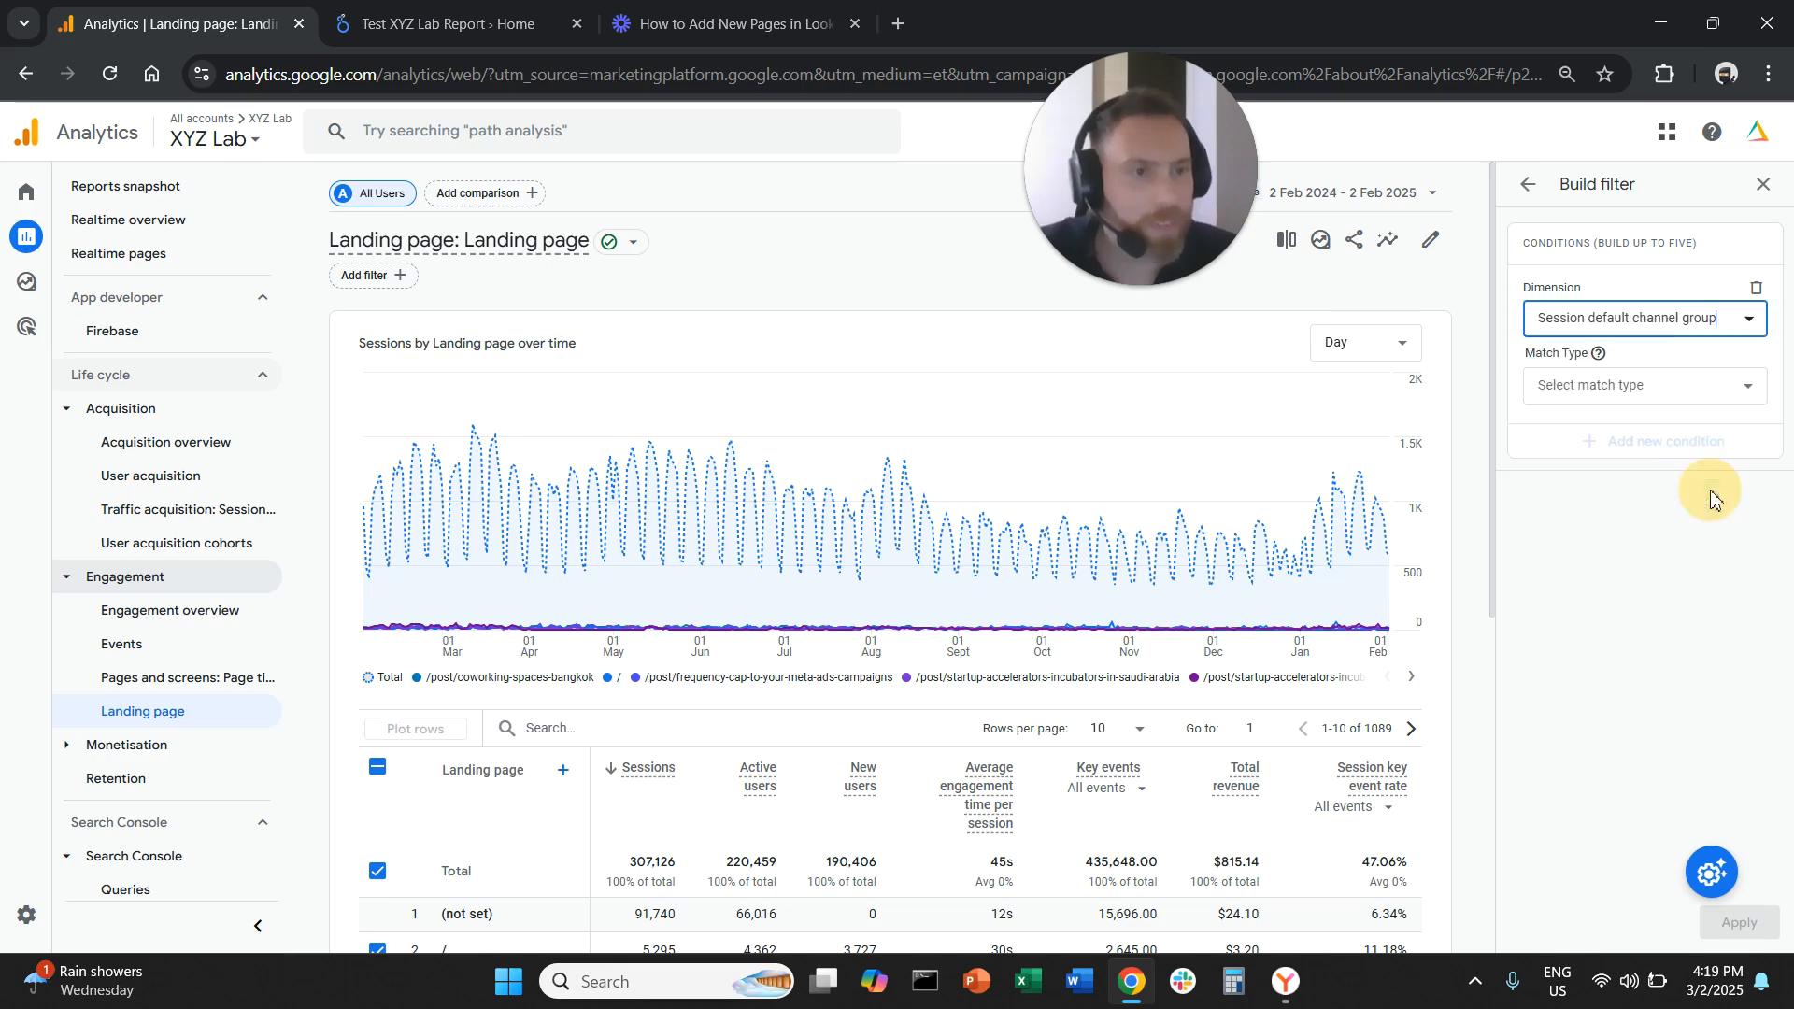
{"action": "left_click", "coordinate": [1695, 385]}
{"action": "left_click", "coordinate": [1594, 435]}
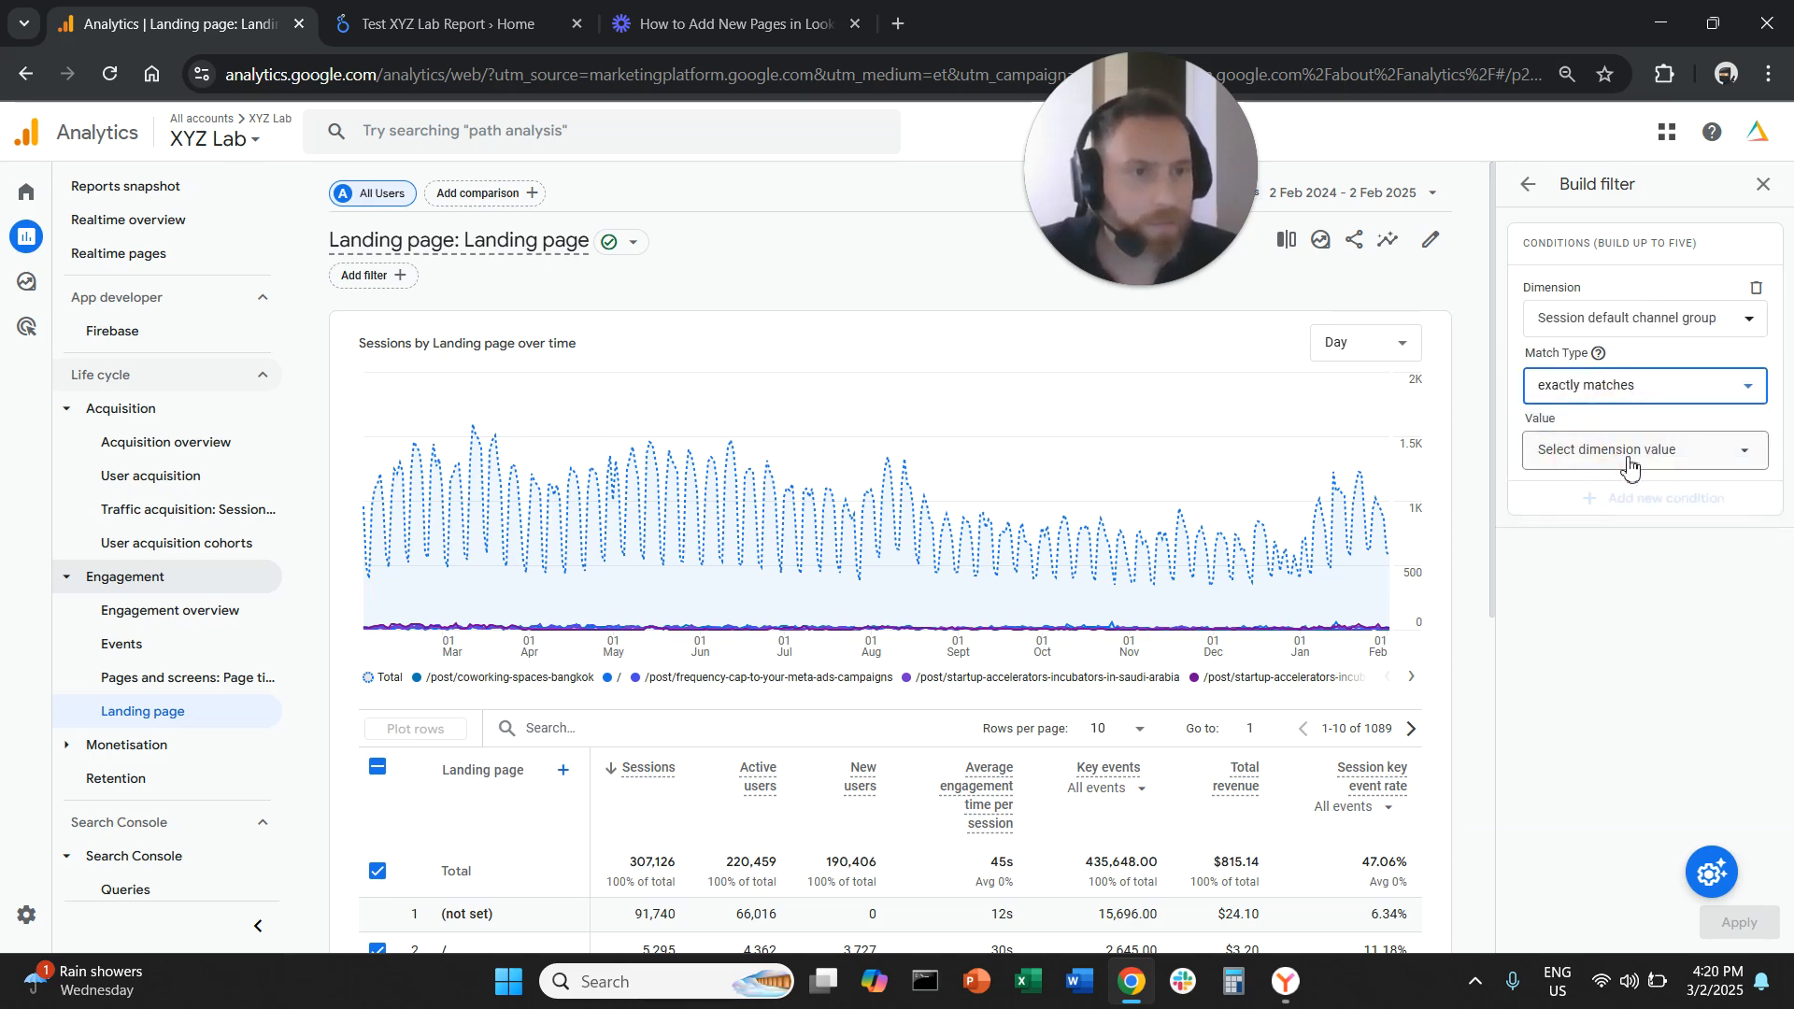
{"action": "left_click", "coordinate": [1599, 450]}
{"action": "left_click", "coordinate": [1617, 624]}
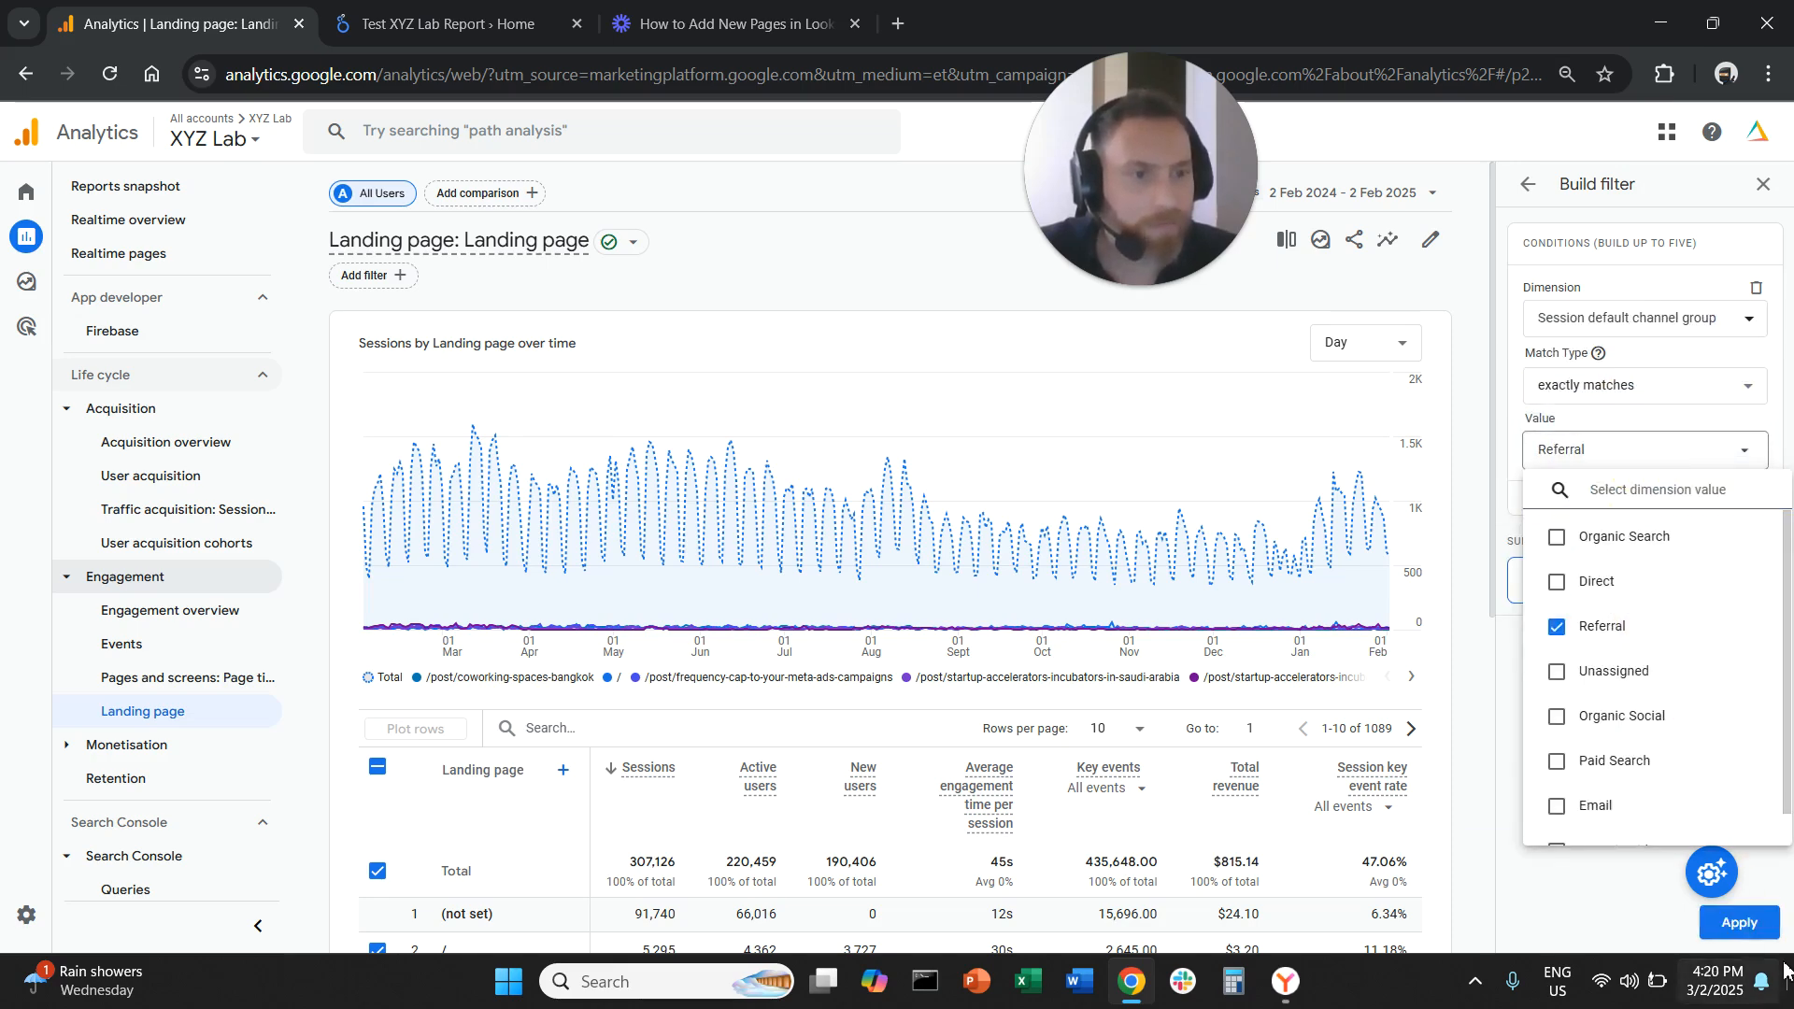
{"action": "left_click", "coordinate": [1633, 911]}
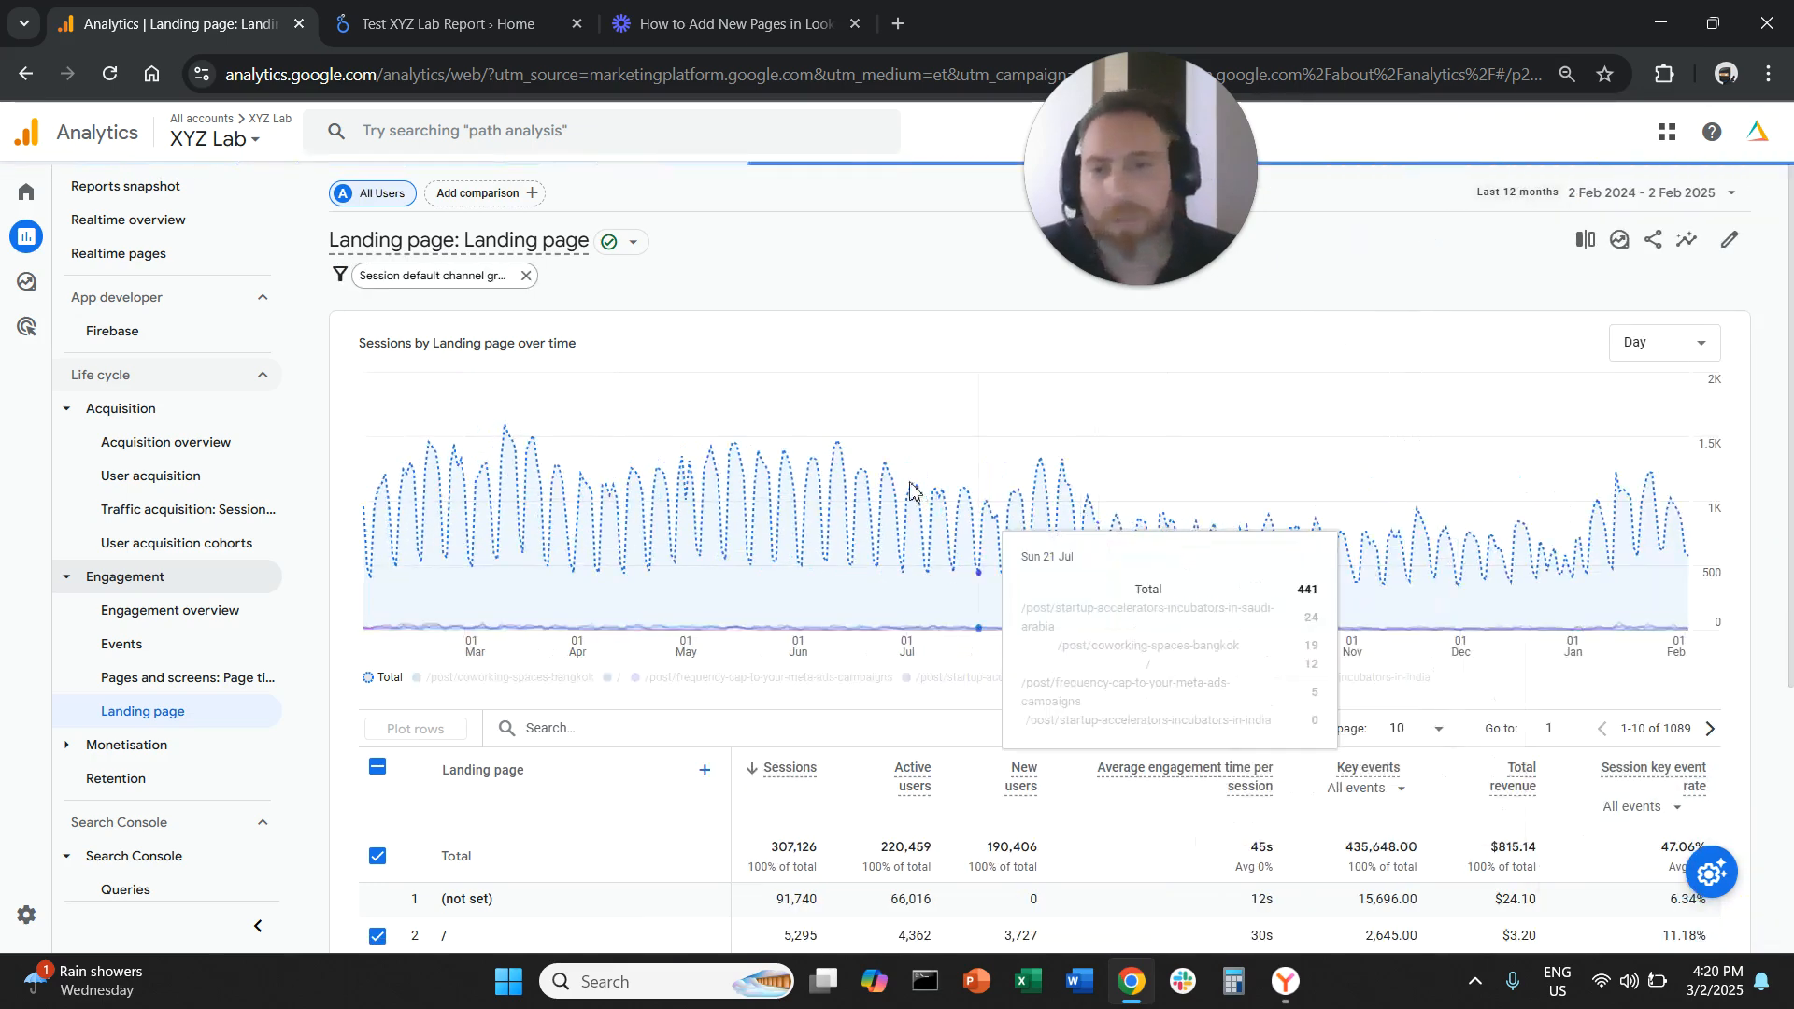
Clear the row selection in the landing page table
{"action": "scroll", "coordinate": [574, 628], "scroll_direction": "down", "scroll_amount": 3}
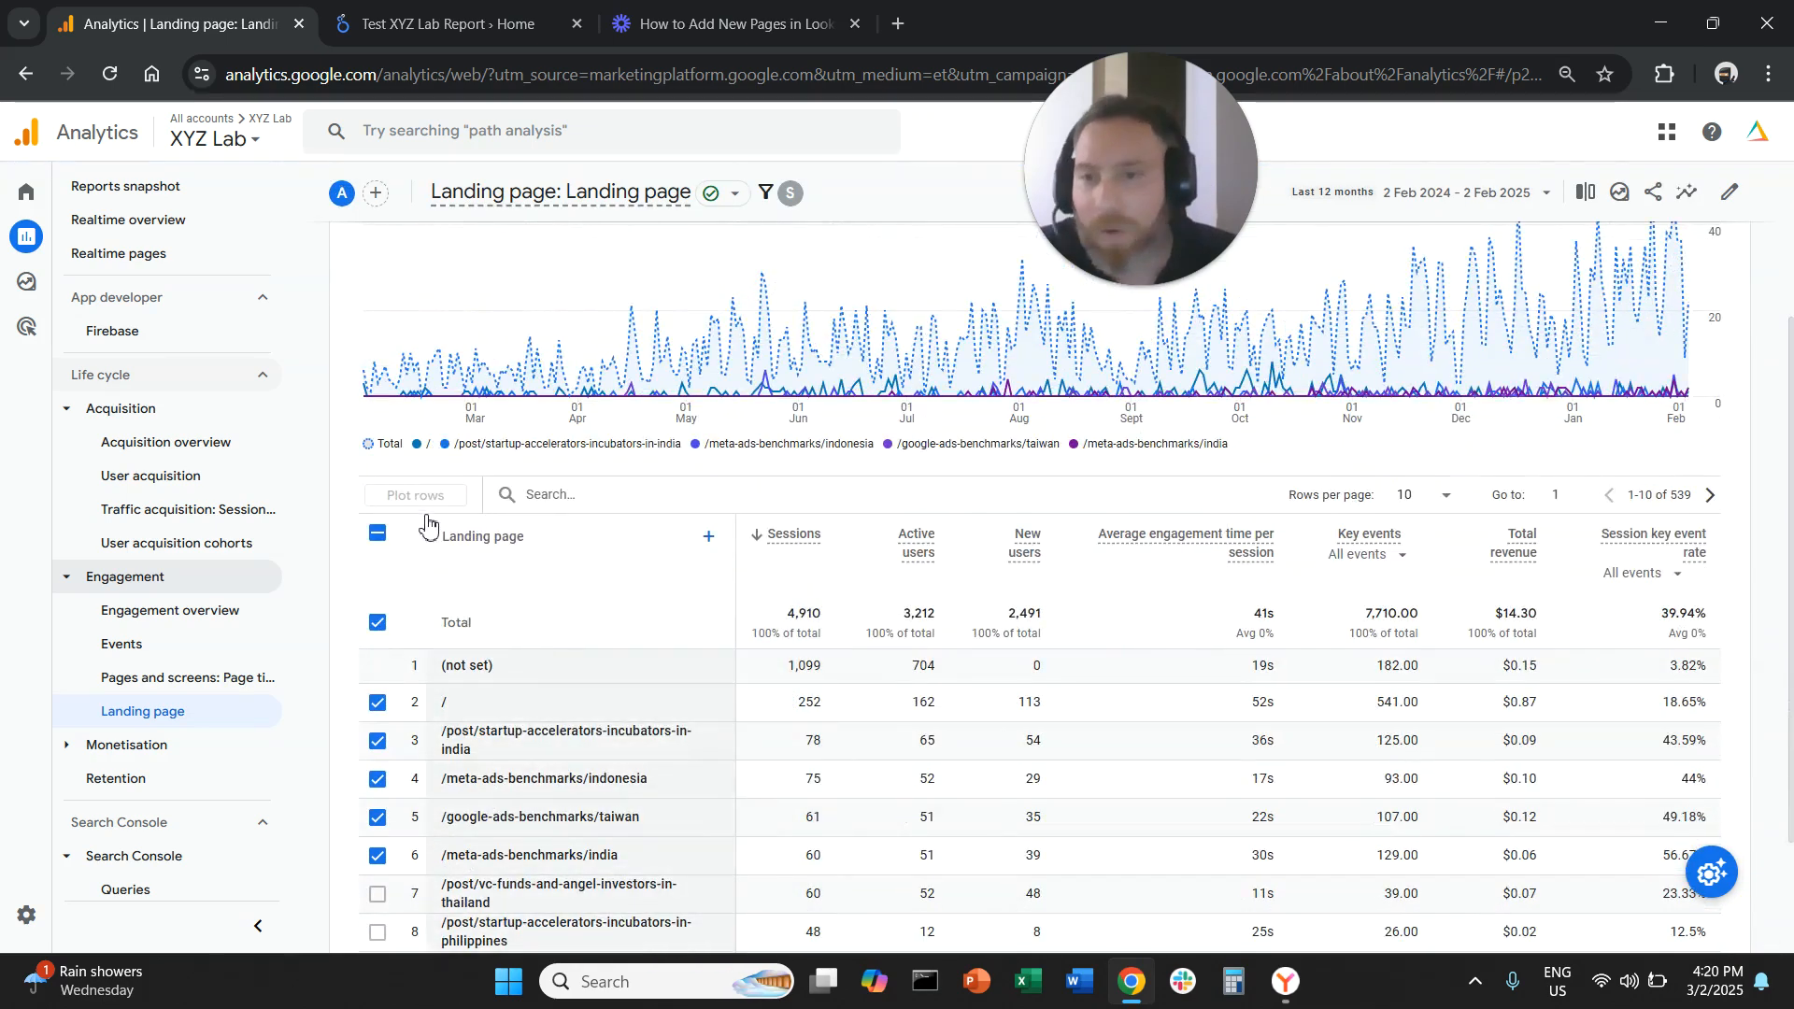
{"action": "left_click", "coordinate": [377, 534]}
{"action": "scroll", "coordinate": [832, 701], "scroll_direction": "down", "scroll_amount": 2}
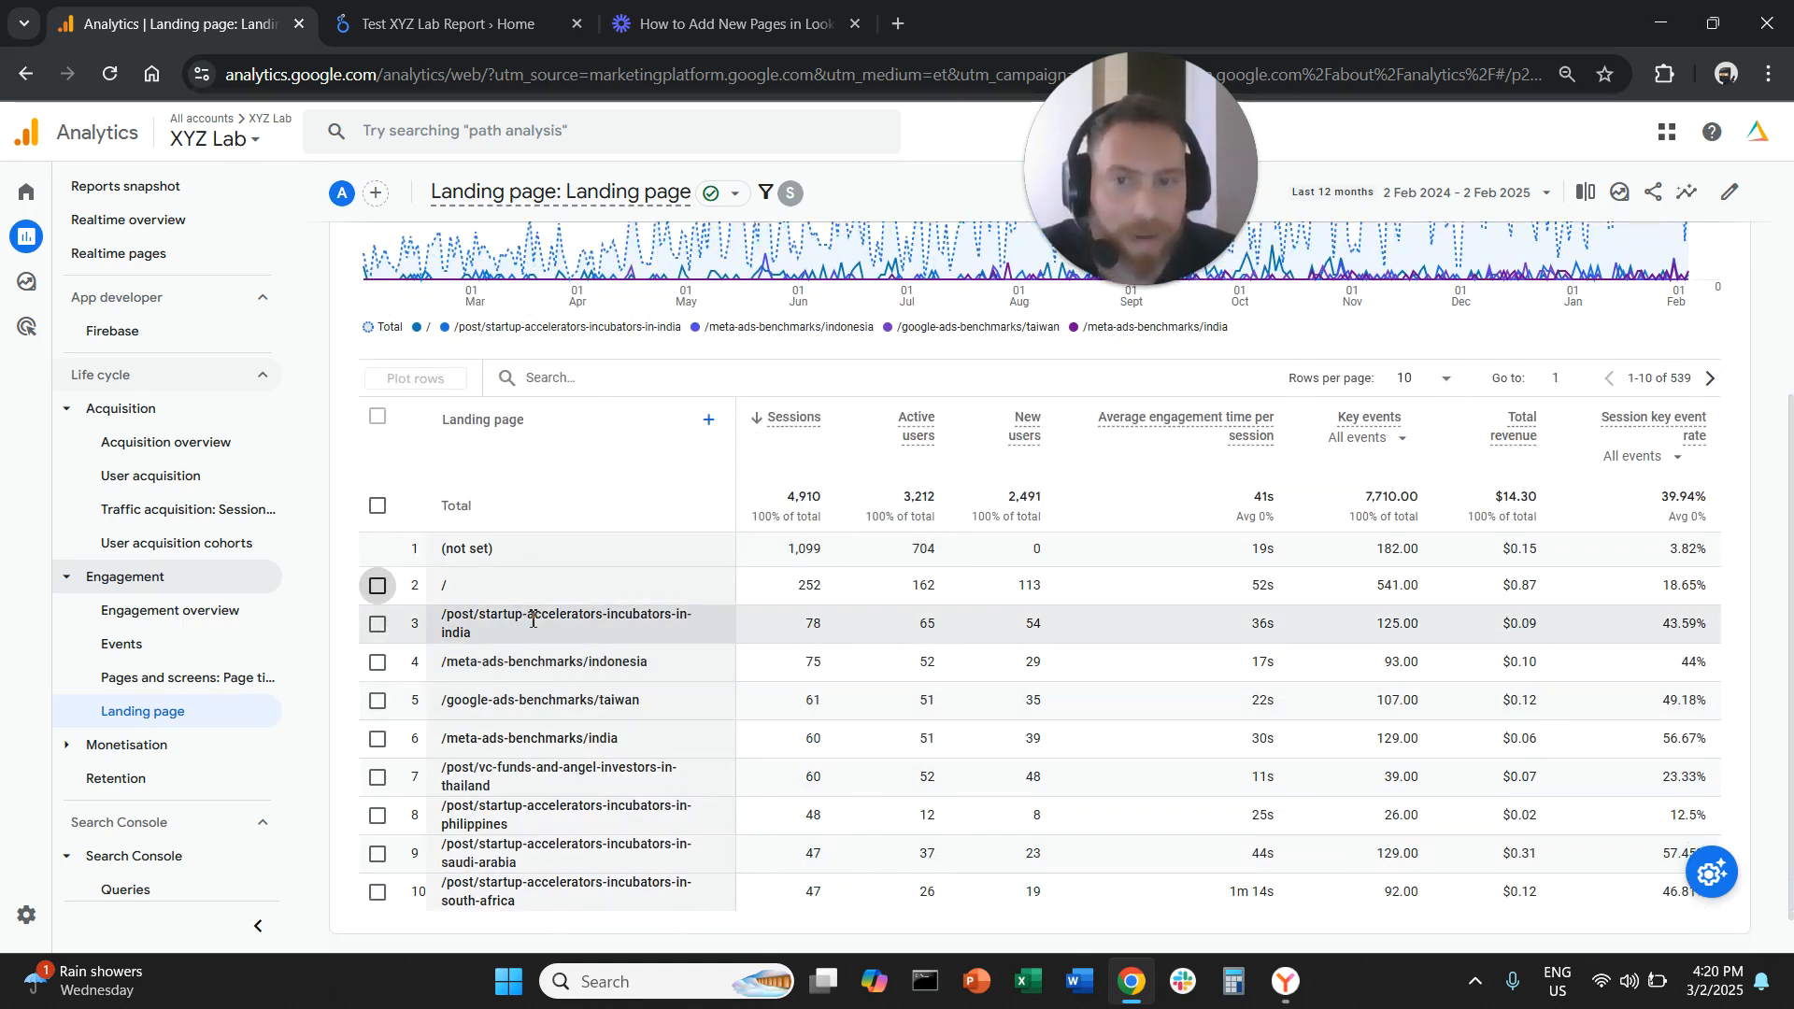
Review the top landing pages receiving referral sessions
{"action": "left_click_drag", "start_coordinate": [516, 614], "coordinate": [649, 663]}
{"action": "left_click", "coordinate": [576, 655]}
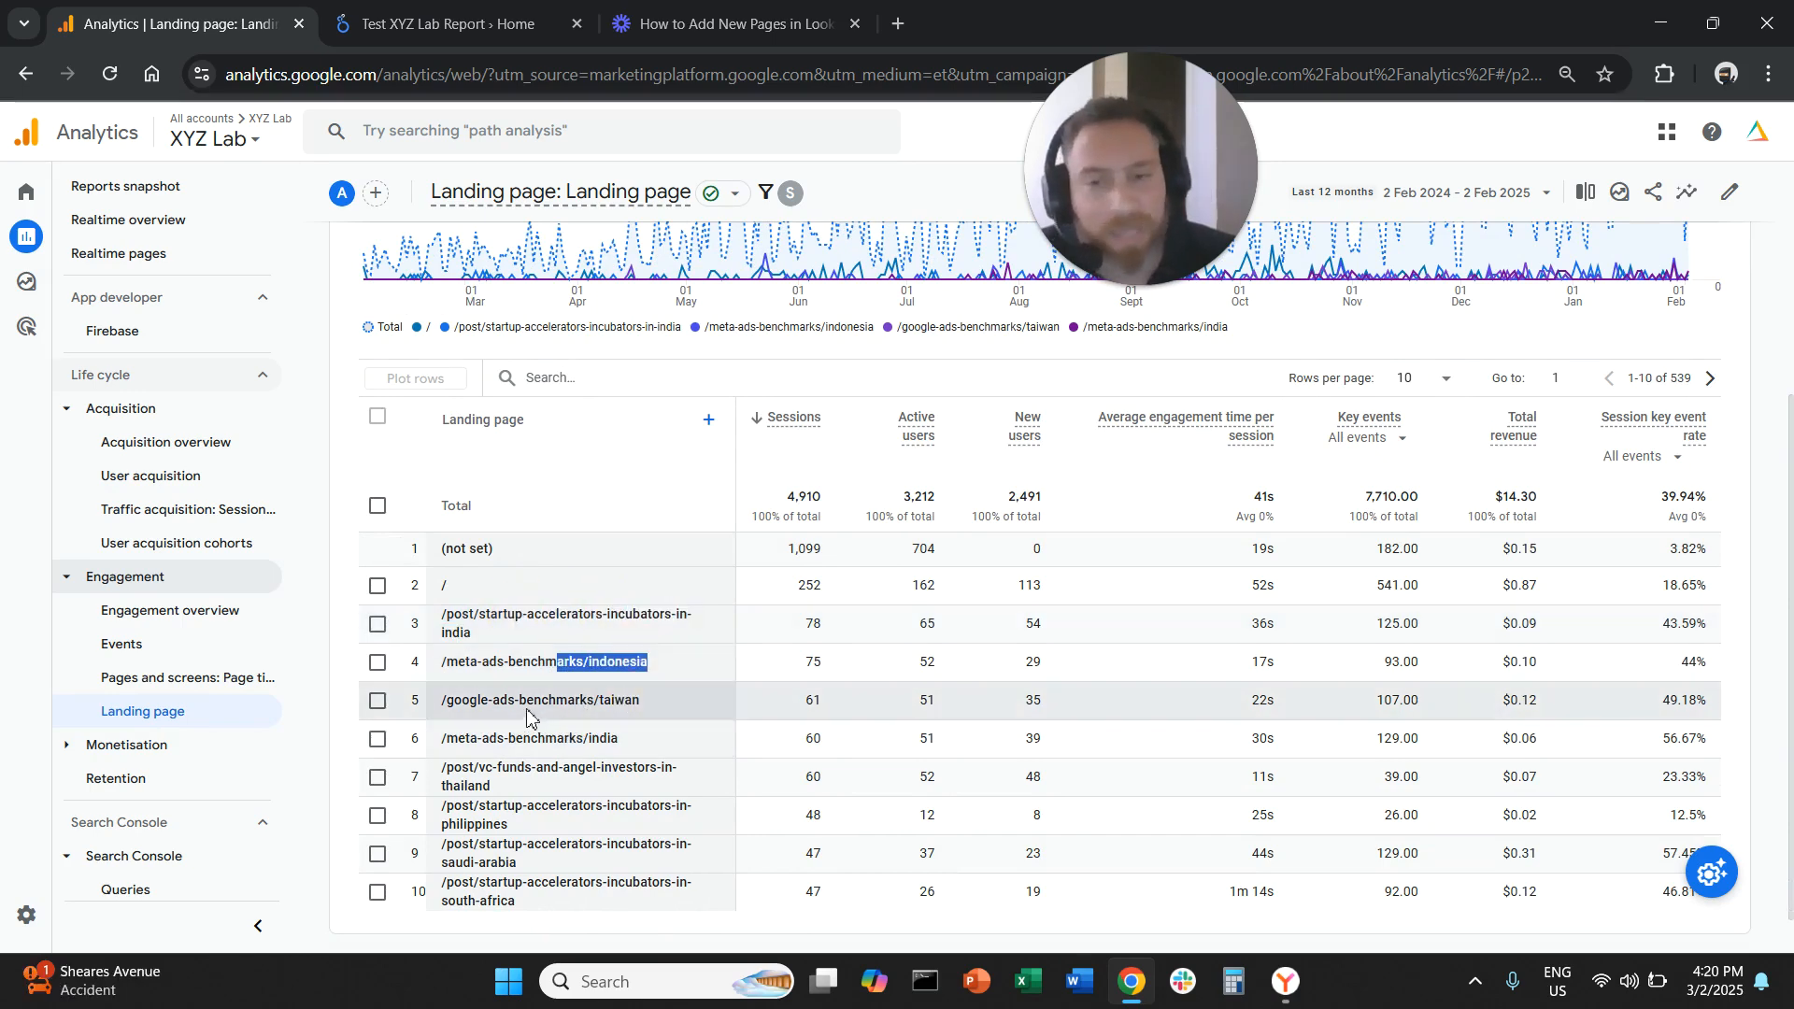
{"action": "left_click_drag", "start_coordinate": [527, 701], "coordinate": [619, 738]}
{"action": "left_click", "coordinate": [558, 733]}
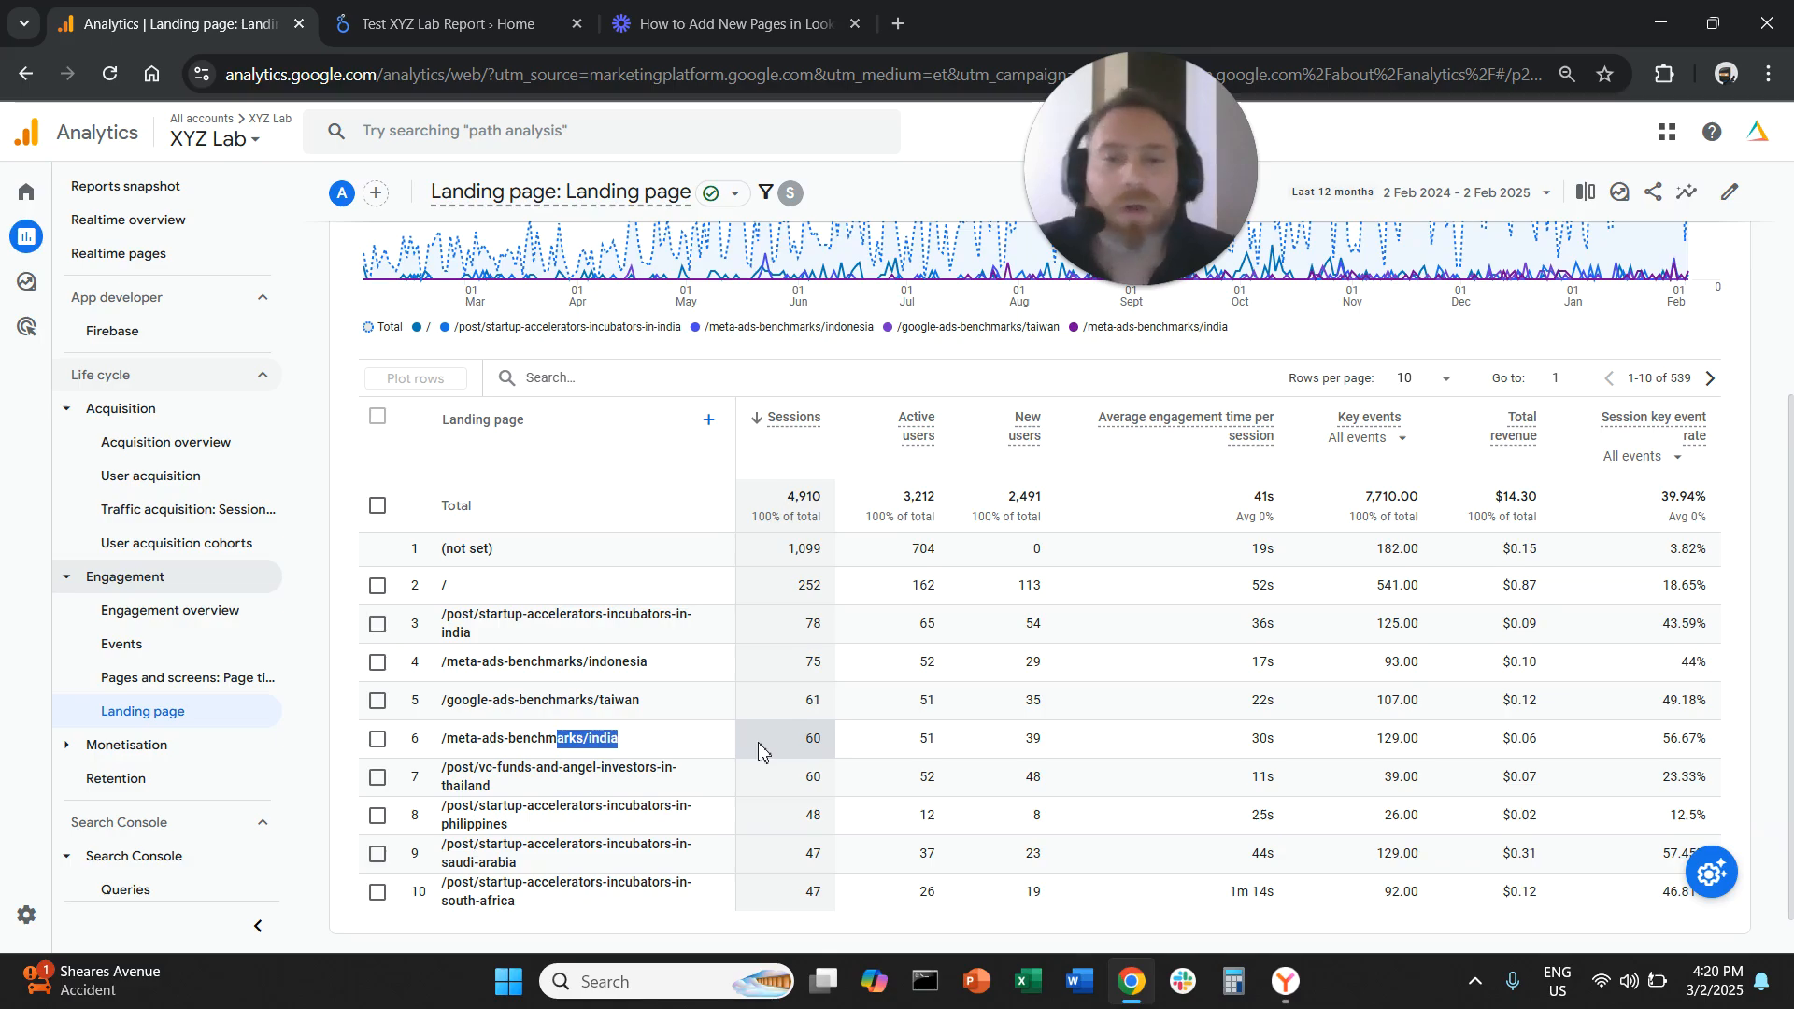
{"action": "scroll", "coordinate": [766, 720], "scroll_direction": "up", "scroll_amount": 3}
{"action": "scroll", "coordinate": [776, 718], "scroll_direction": "down", "scroll_amount": 3}
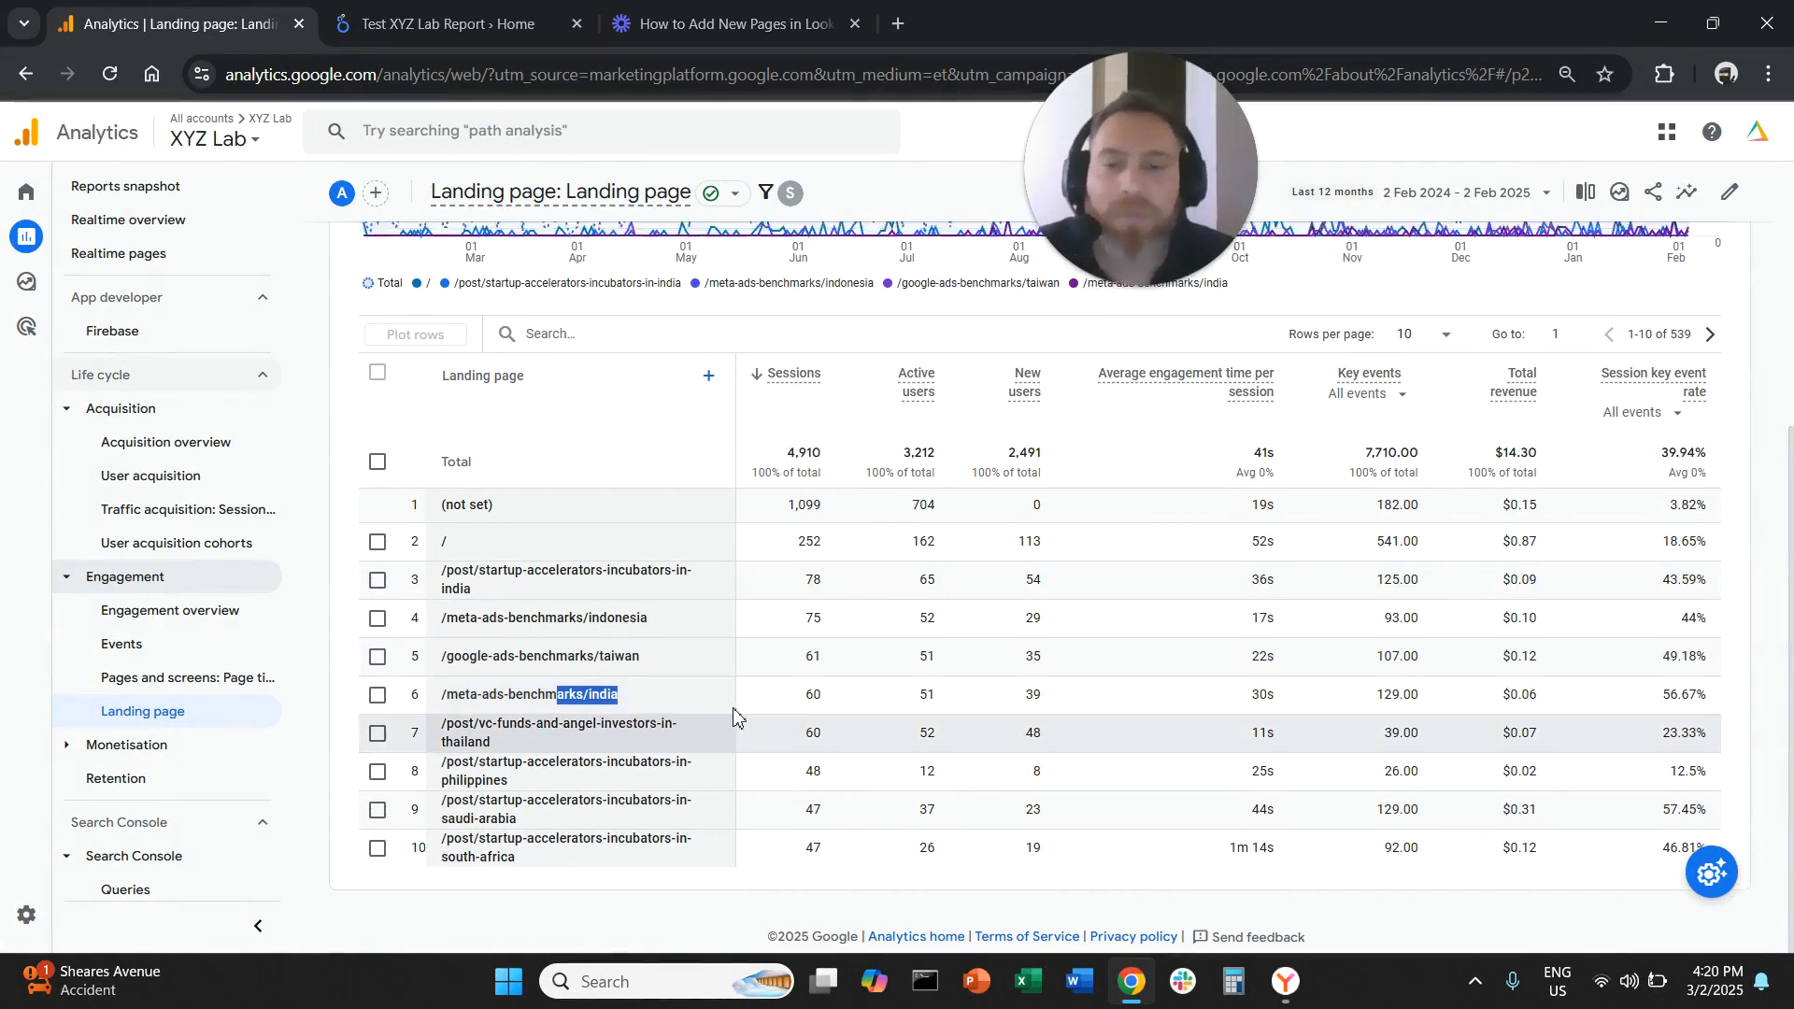
{"action": "scroll", "coordinate": [729, 710], "scroll_direction": "up", "scroll_amount": 5}
Change the filter to Session source/medium exactly matching reddit.com / referral and apply it
{"action": "left_click", "coordinate": [452, 287]}
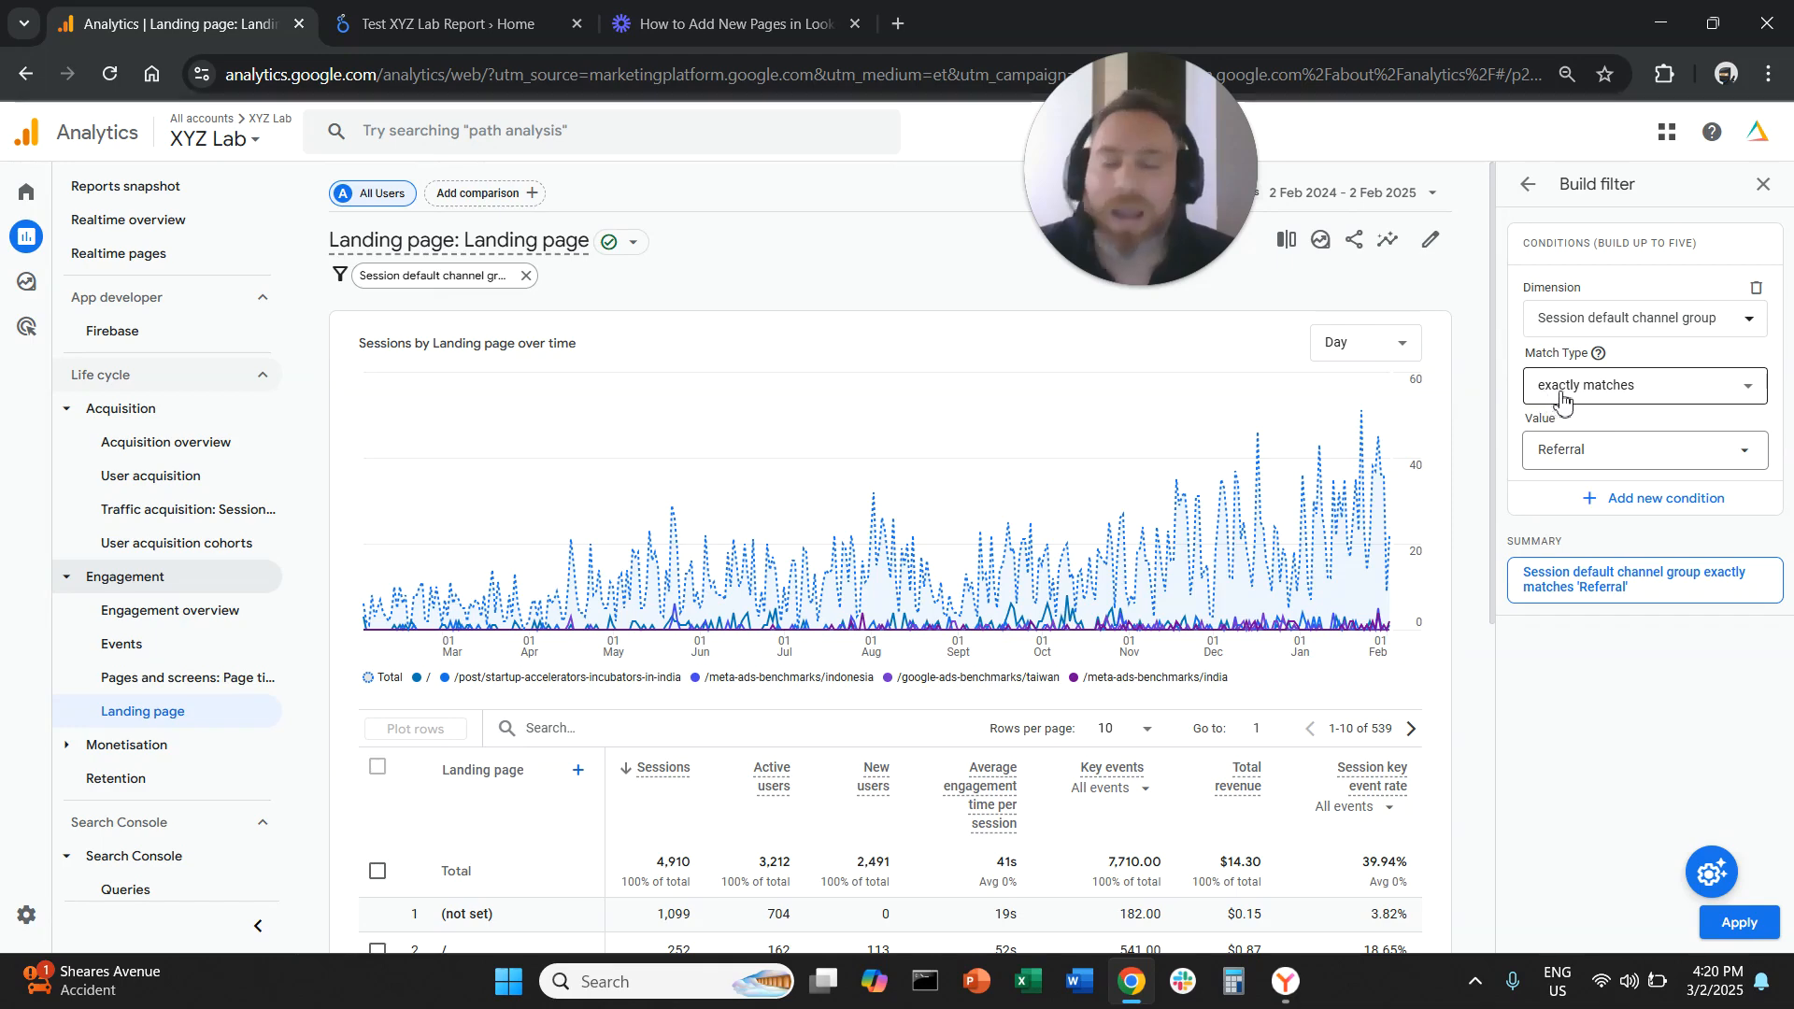
{"action": "scroll", "coordinate": [867, 654], "scroll_direction": "down", "scroll_amount": 3}
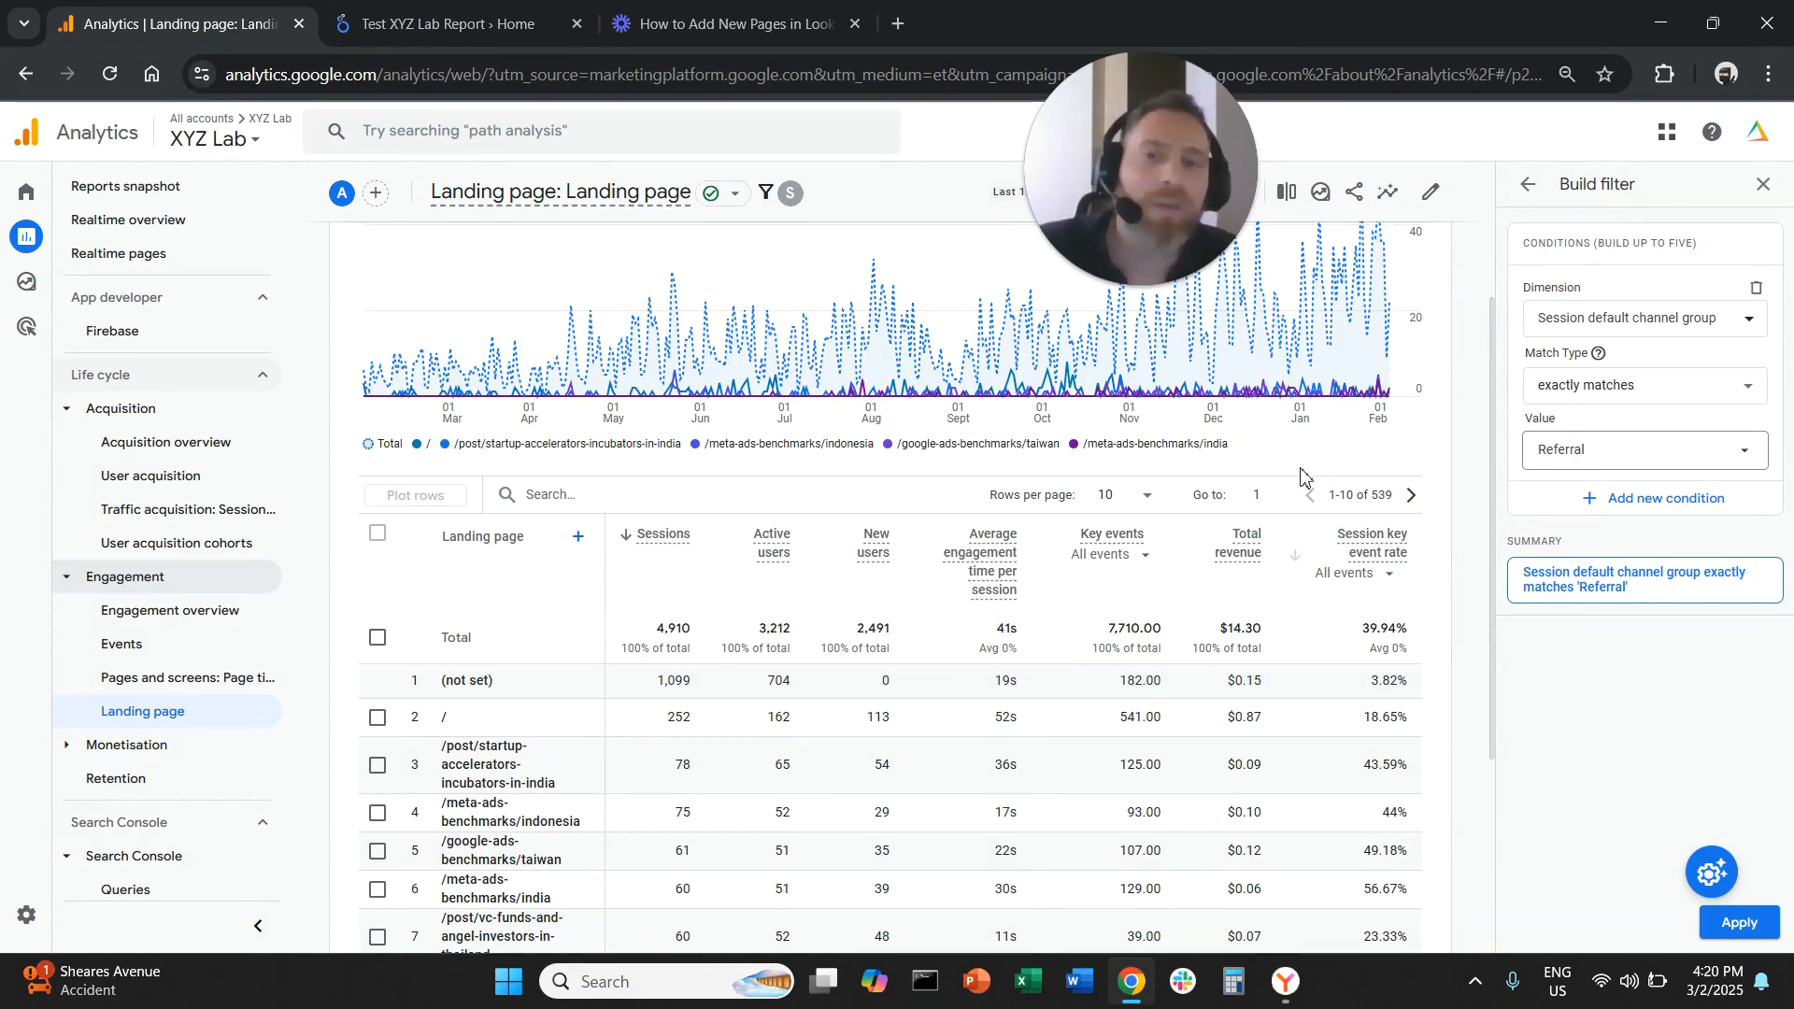
{"action": "left_click", "coordinate": [1653, 322]}
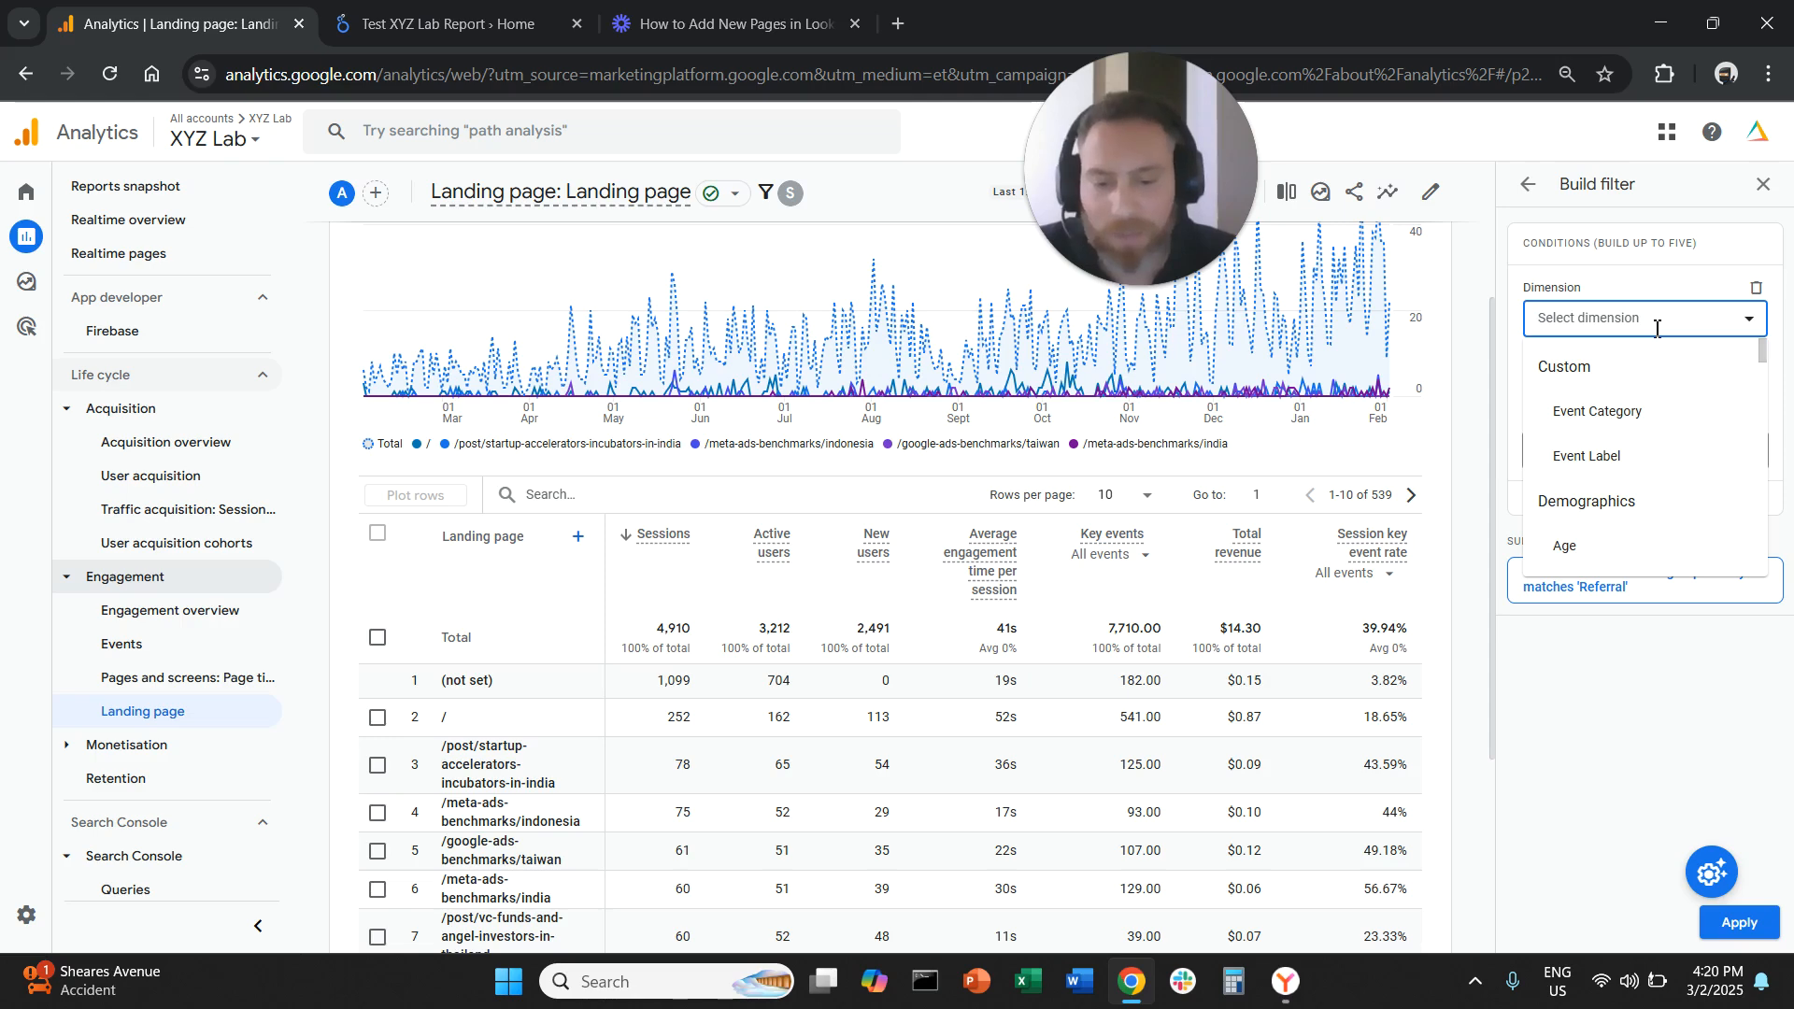
{"action": "type", "text": "sour"}
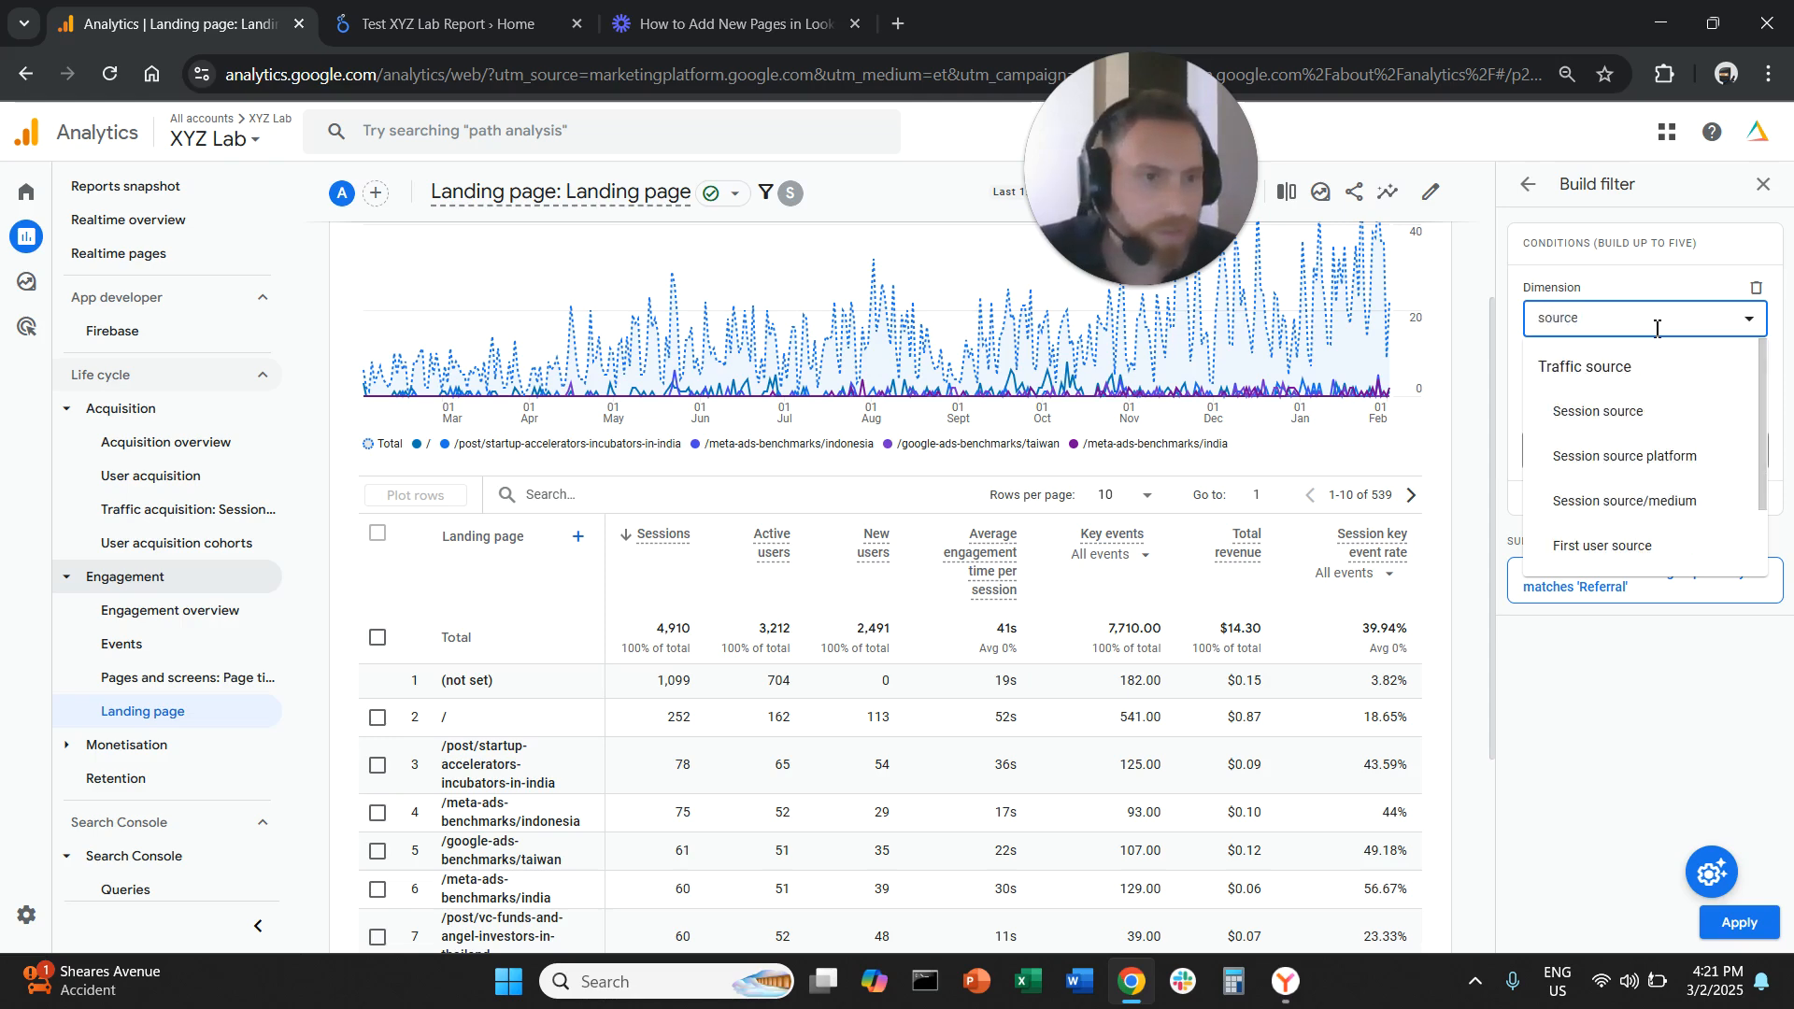
{"action": "type", "text": "ce"}
{"action": "left_click", "coordinate": [1630, 500]}
{"action": "left_click", "coordinate": [1699, 386]}
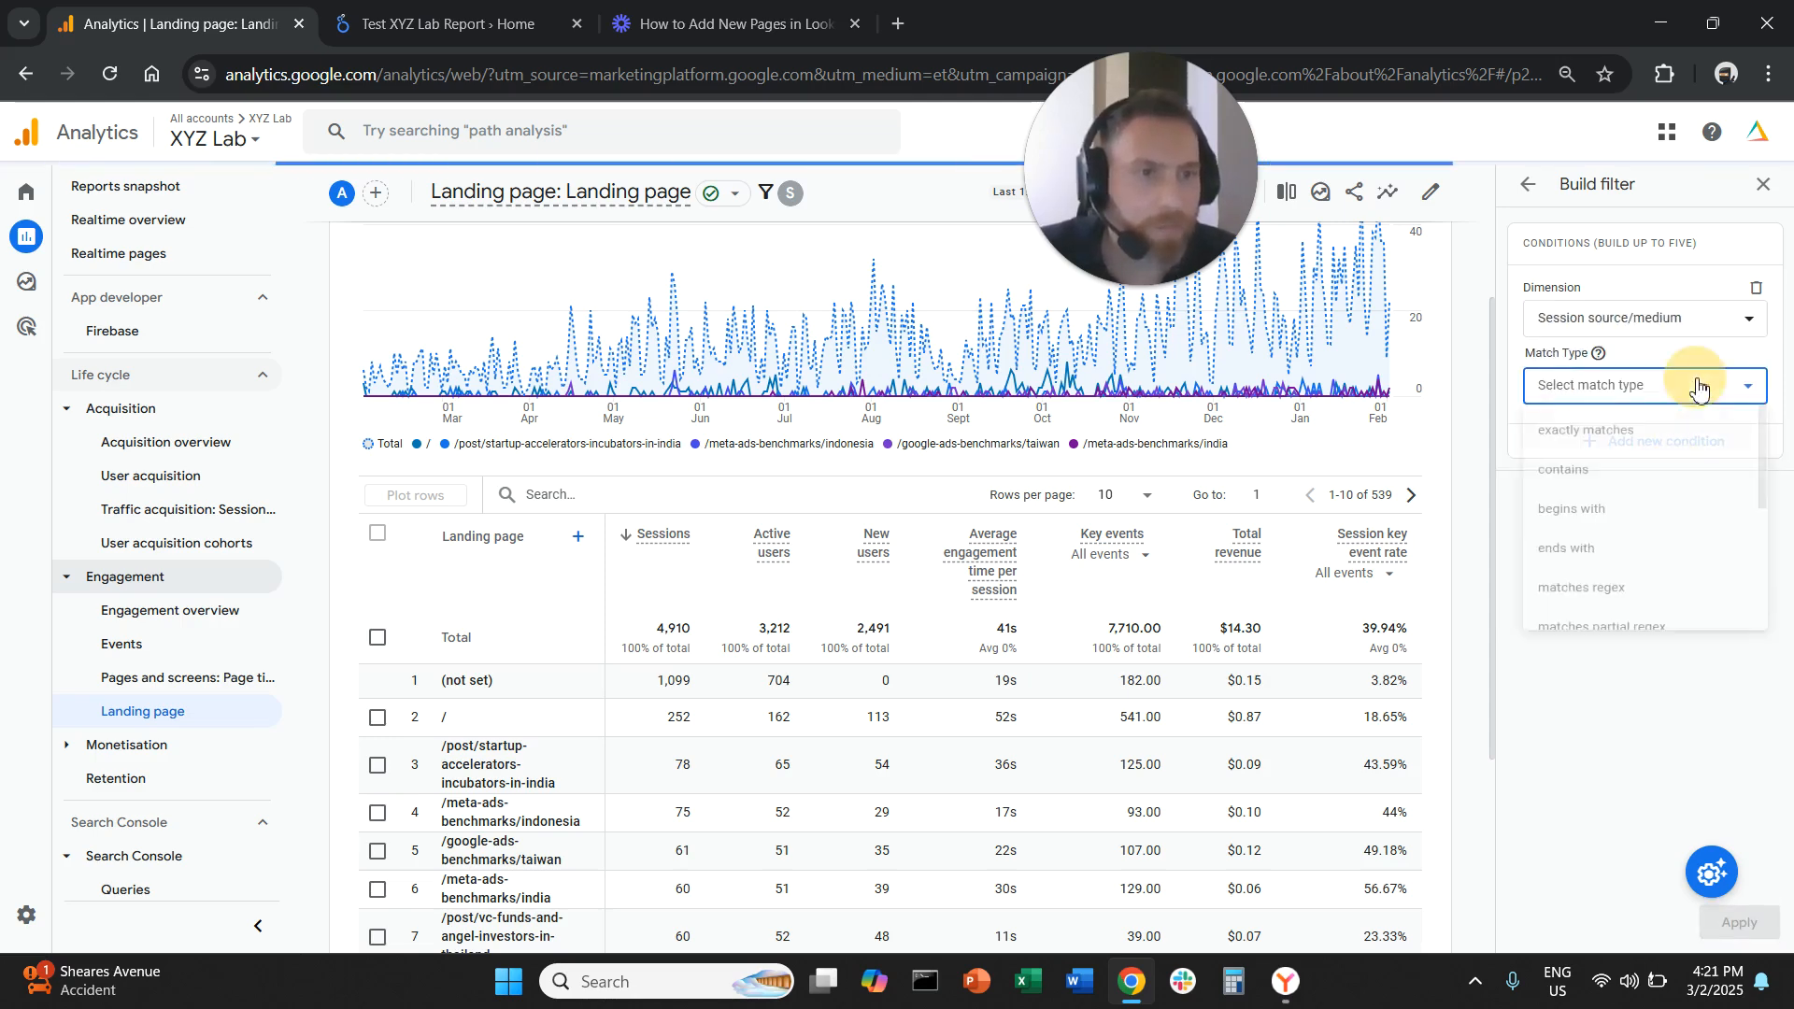
{"action": "left_click", "coordinate": [1663, 430]}
{"action": "left_click", "coordinate": [1653, 450]}
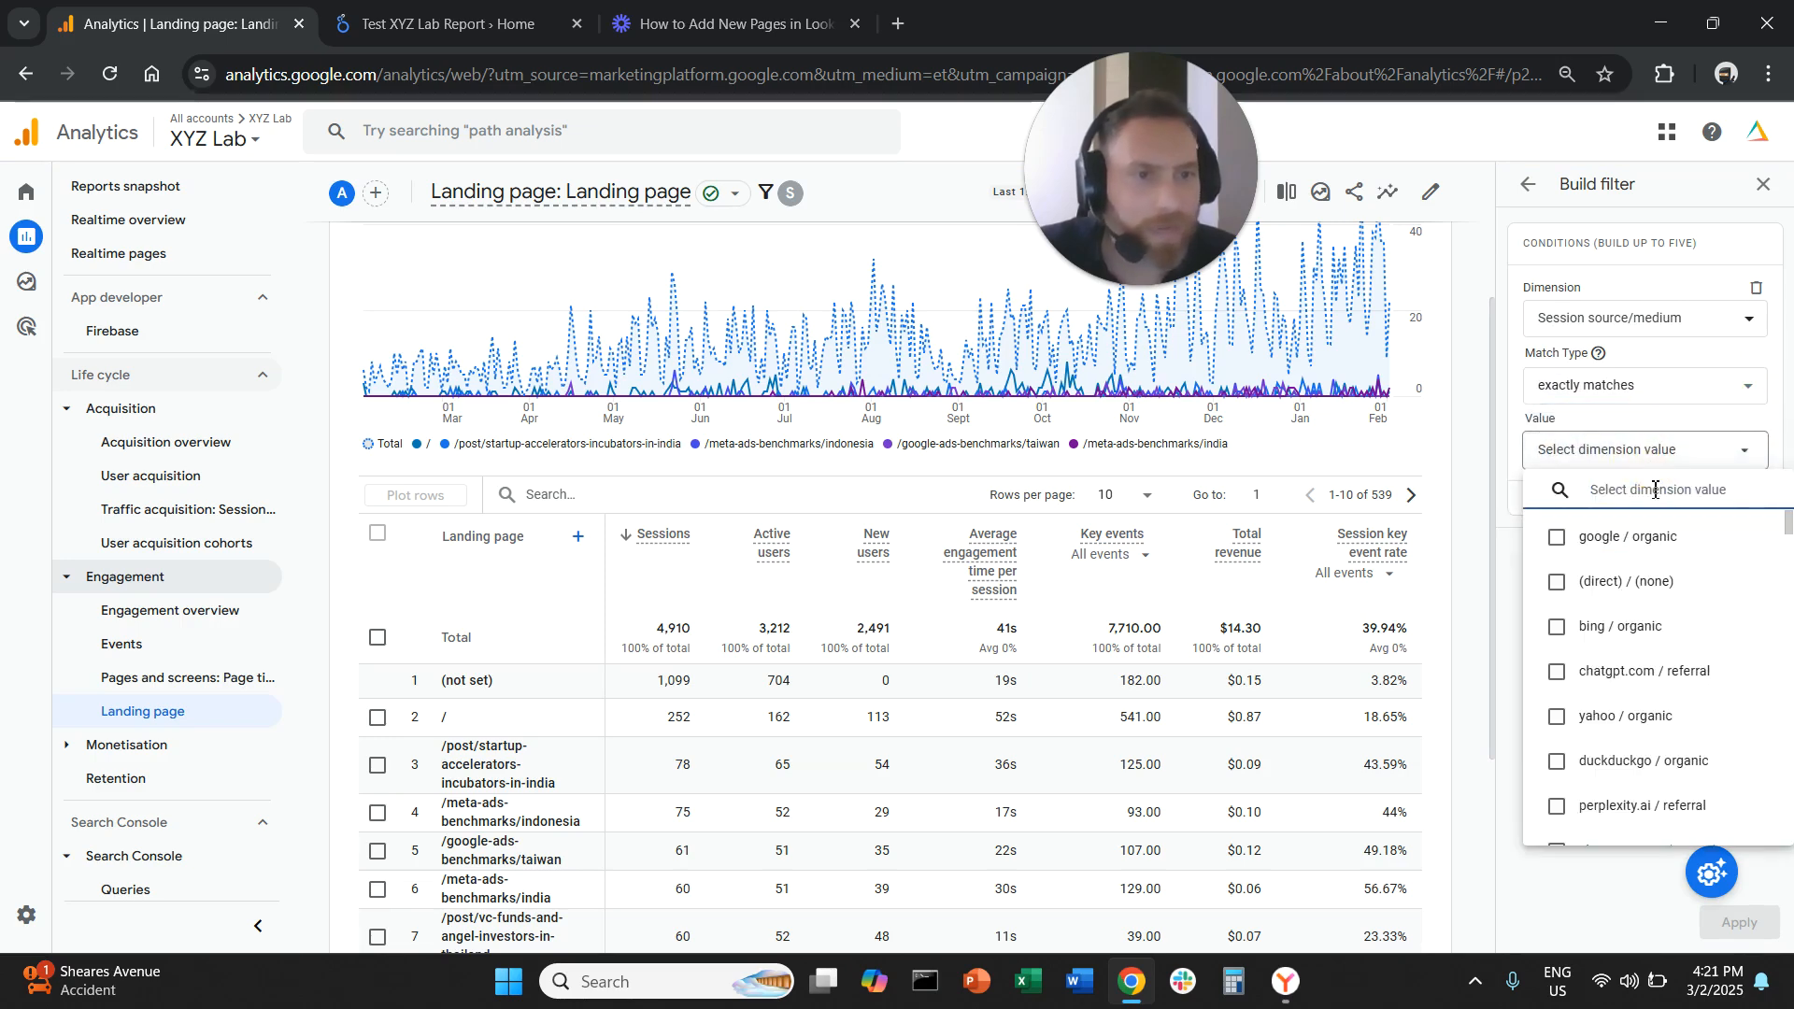
{"action": "type", "text": "redd"}
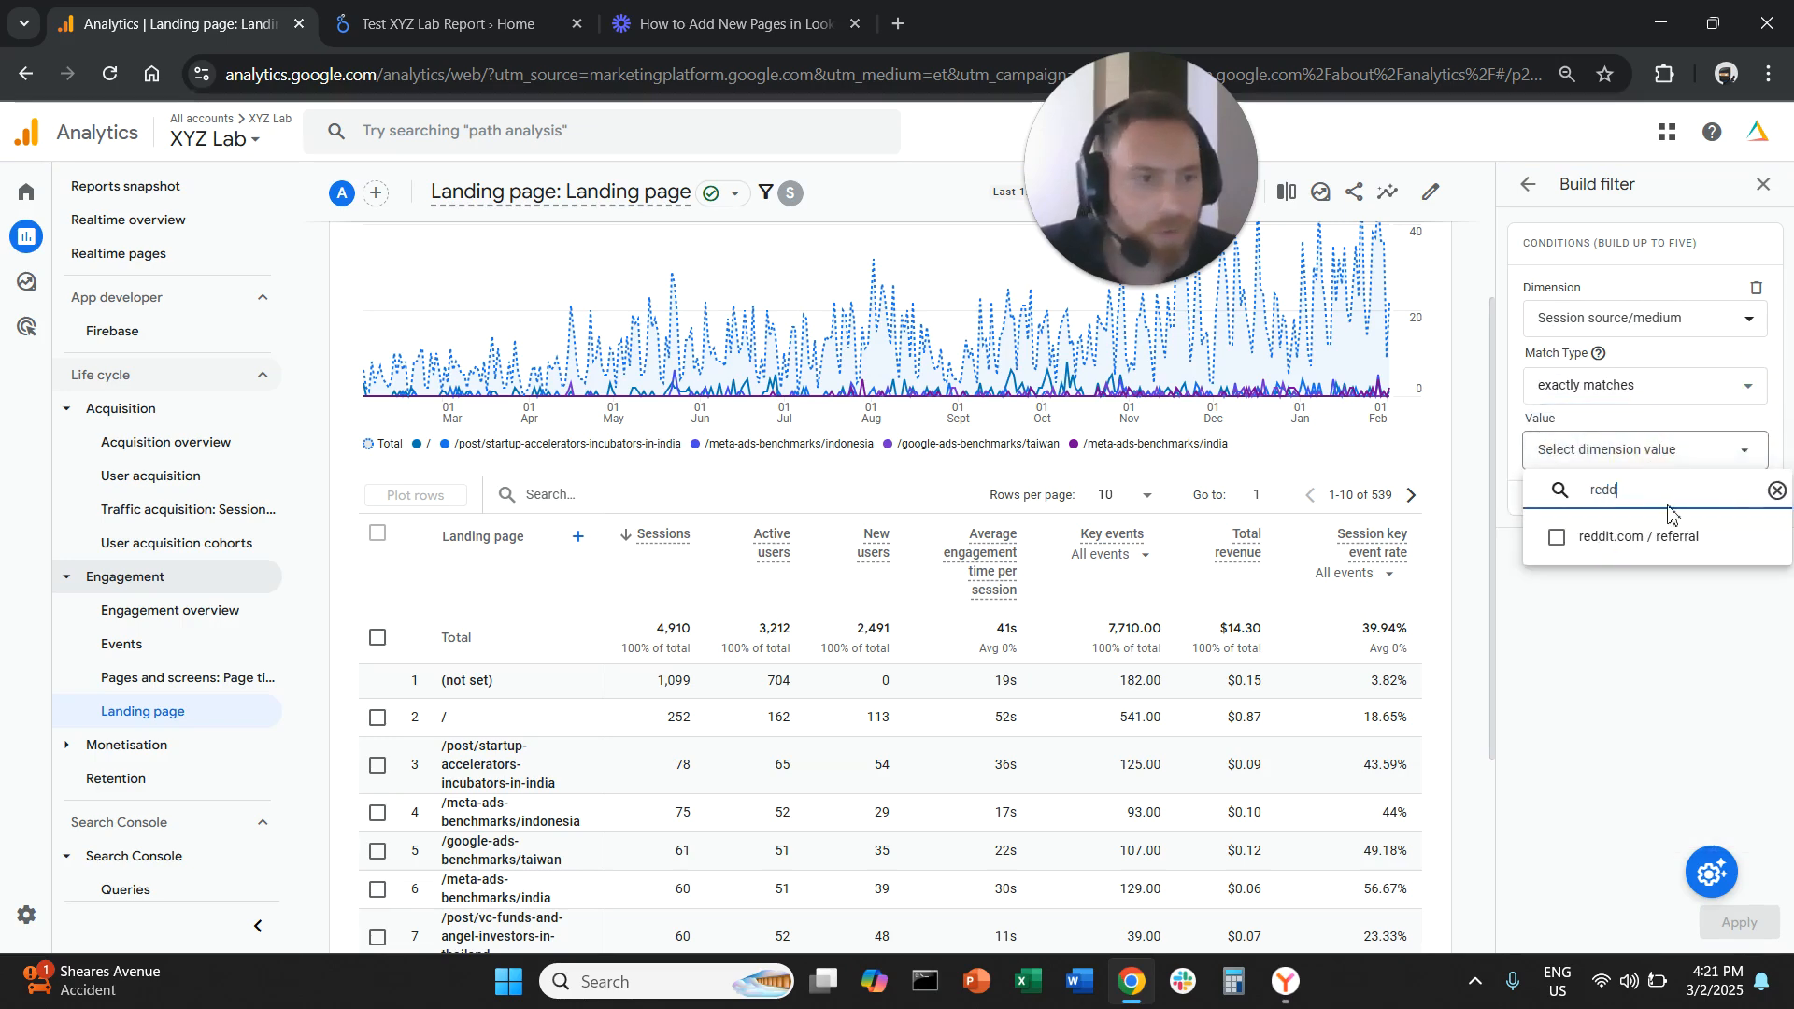
{"action": "left_click", "coordinate": [1630, 540]}
{"action": "left_click", "coordinate": [1740, 923]}
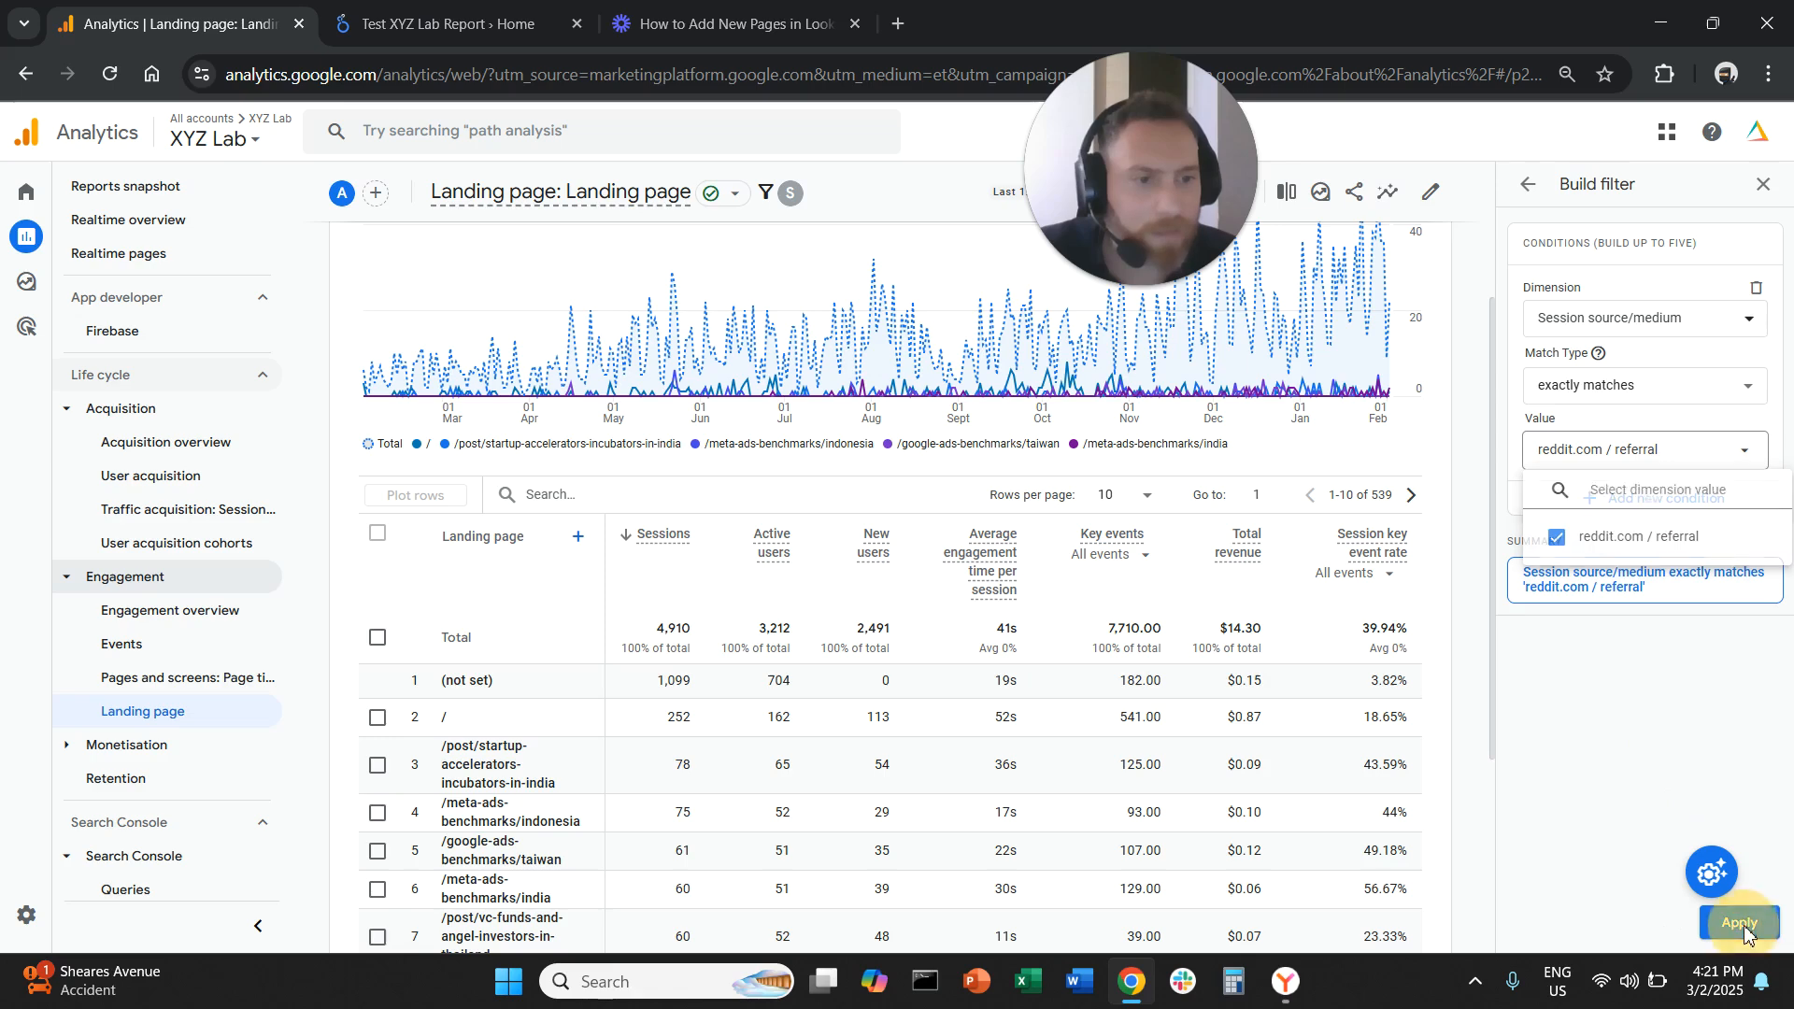
{"action": "left_click", "coordinate": [1739, 923]}
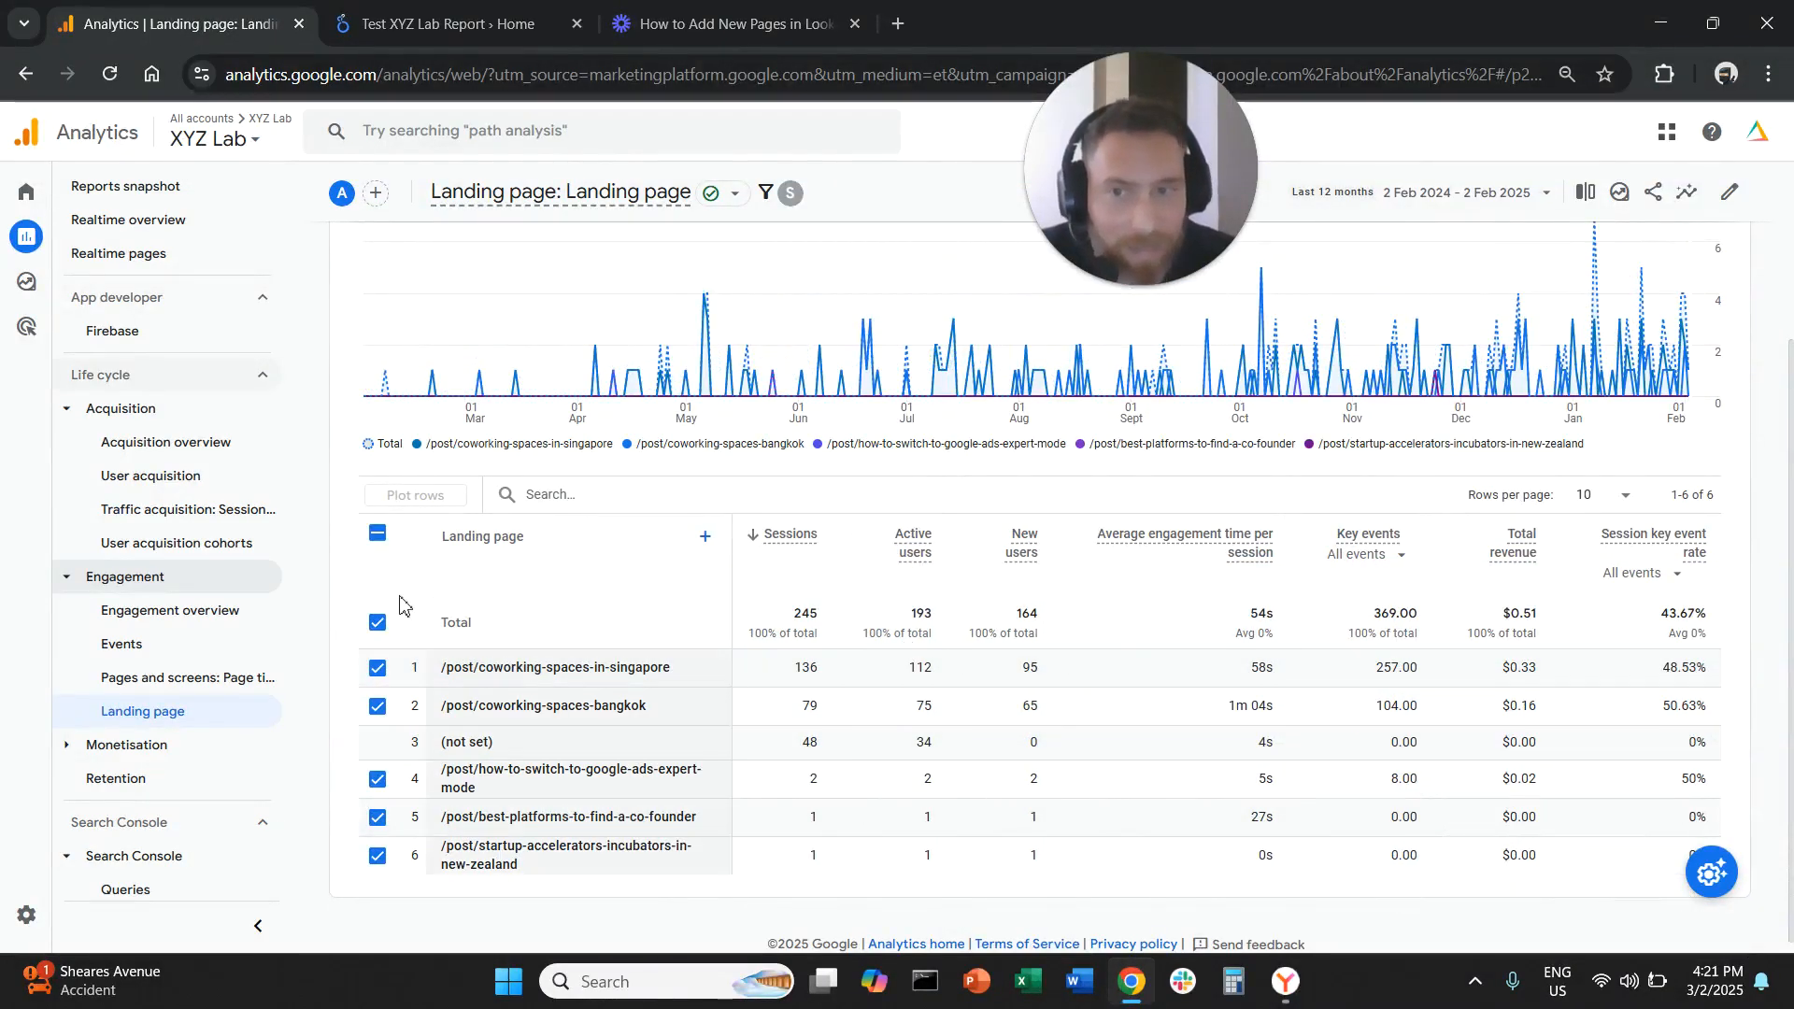
Clear the row selection and review the landing pages reached from reddit.com referrals
{"action": "left_click", "coordinate": [378, 534]}
{"action": "left_click_drag", "start_coordinate": [462, 676], "coordinate": [721, 681]}
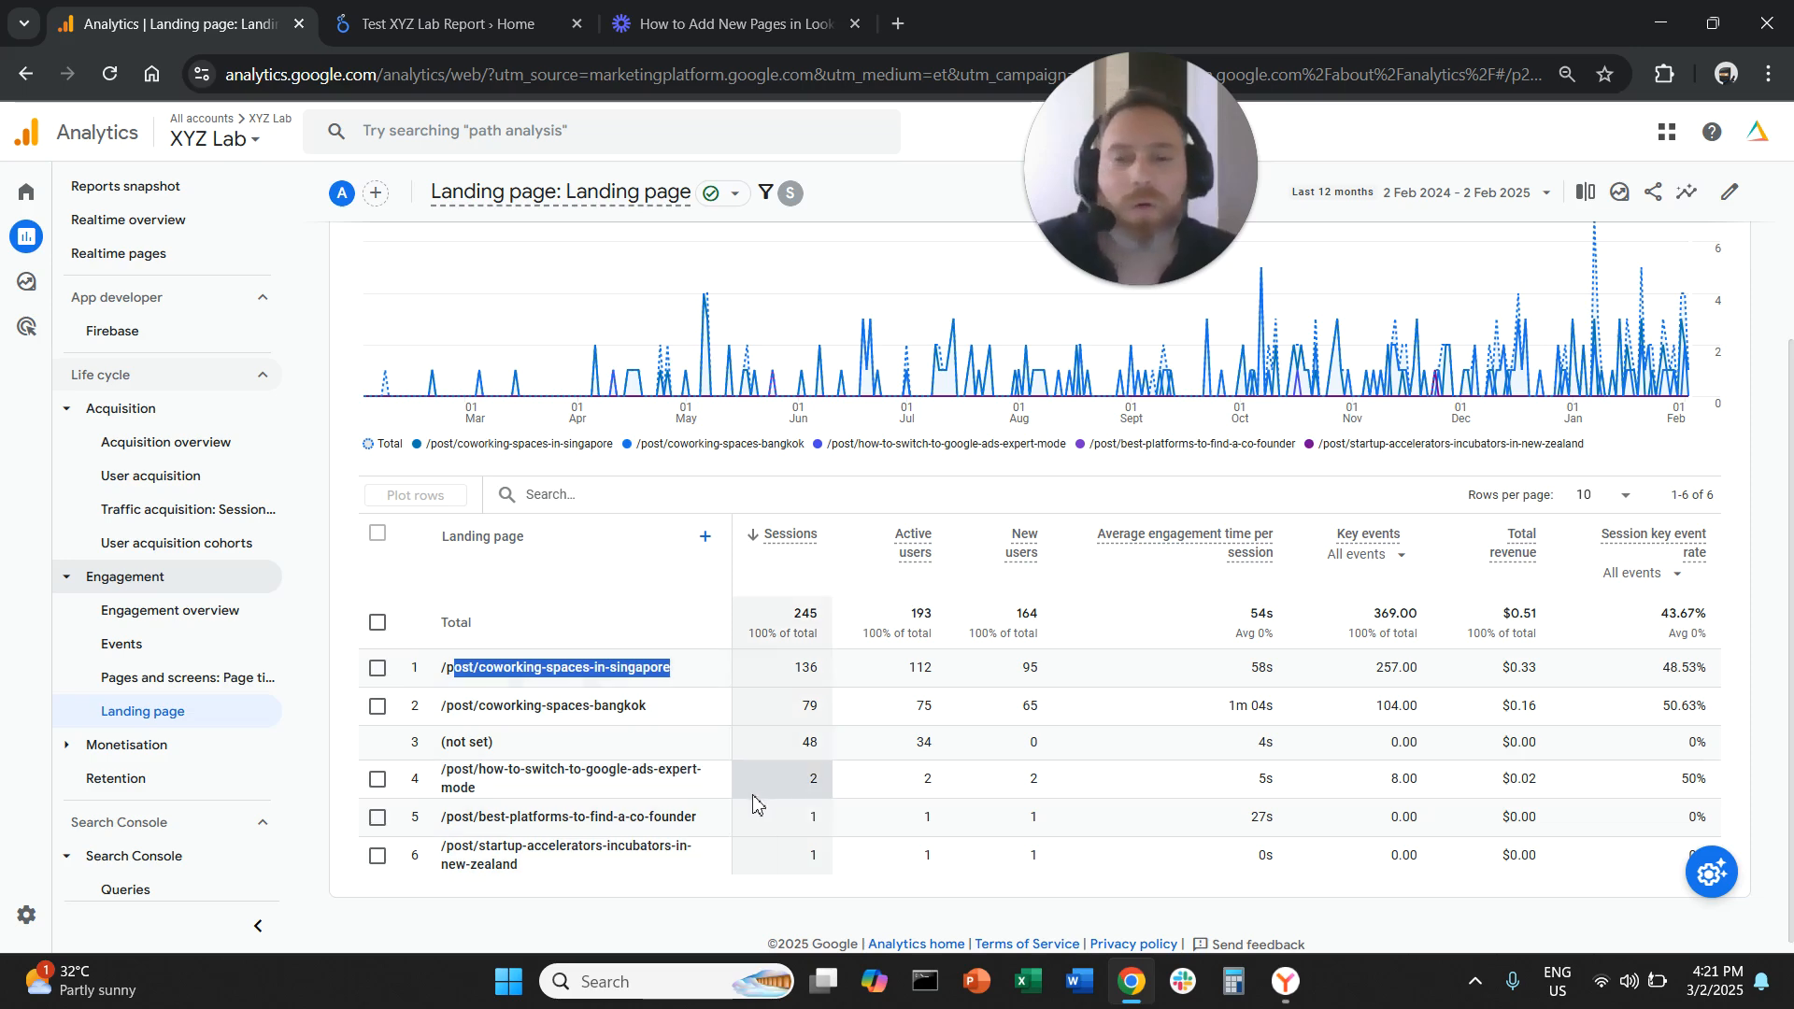
{"action": "left_click", "coordinate": [568, 725]}
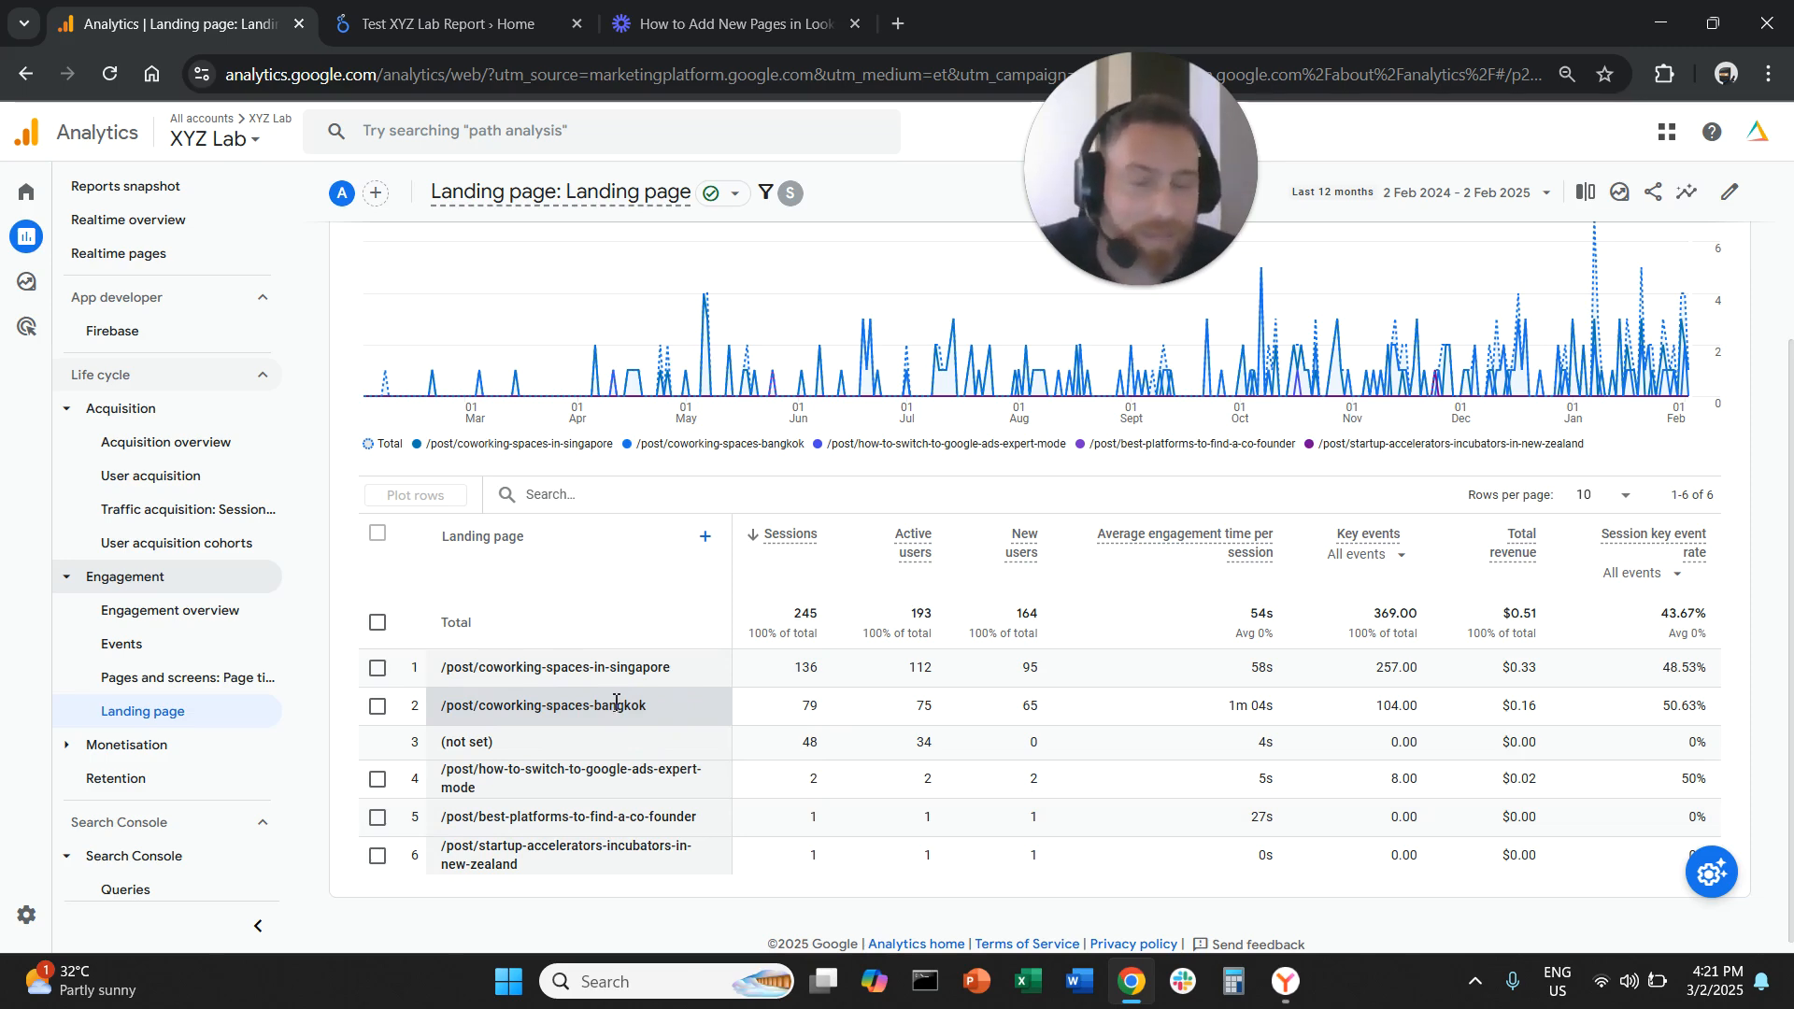
{"action": "scroll", "coordinate": [615, 701], "scroll_direction": "up", "scroll_amount": 3}
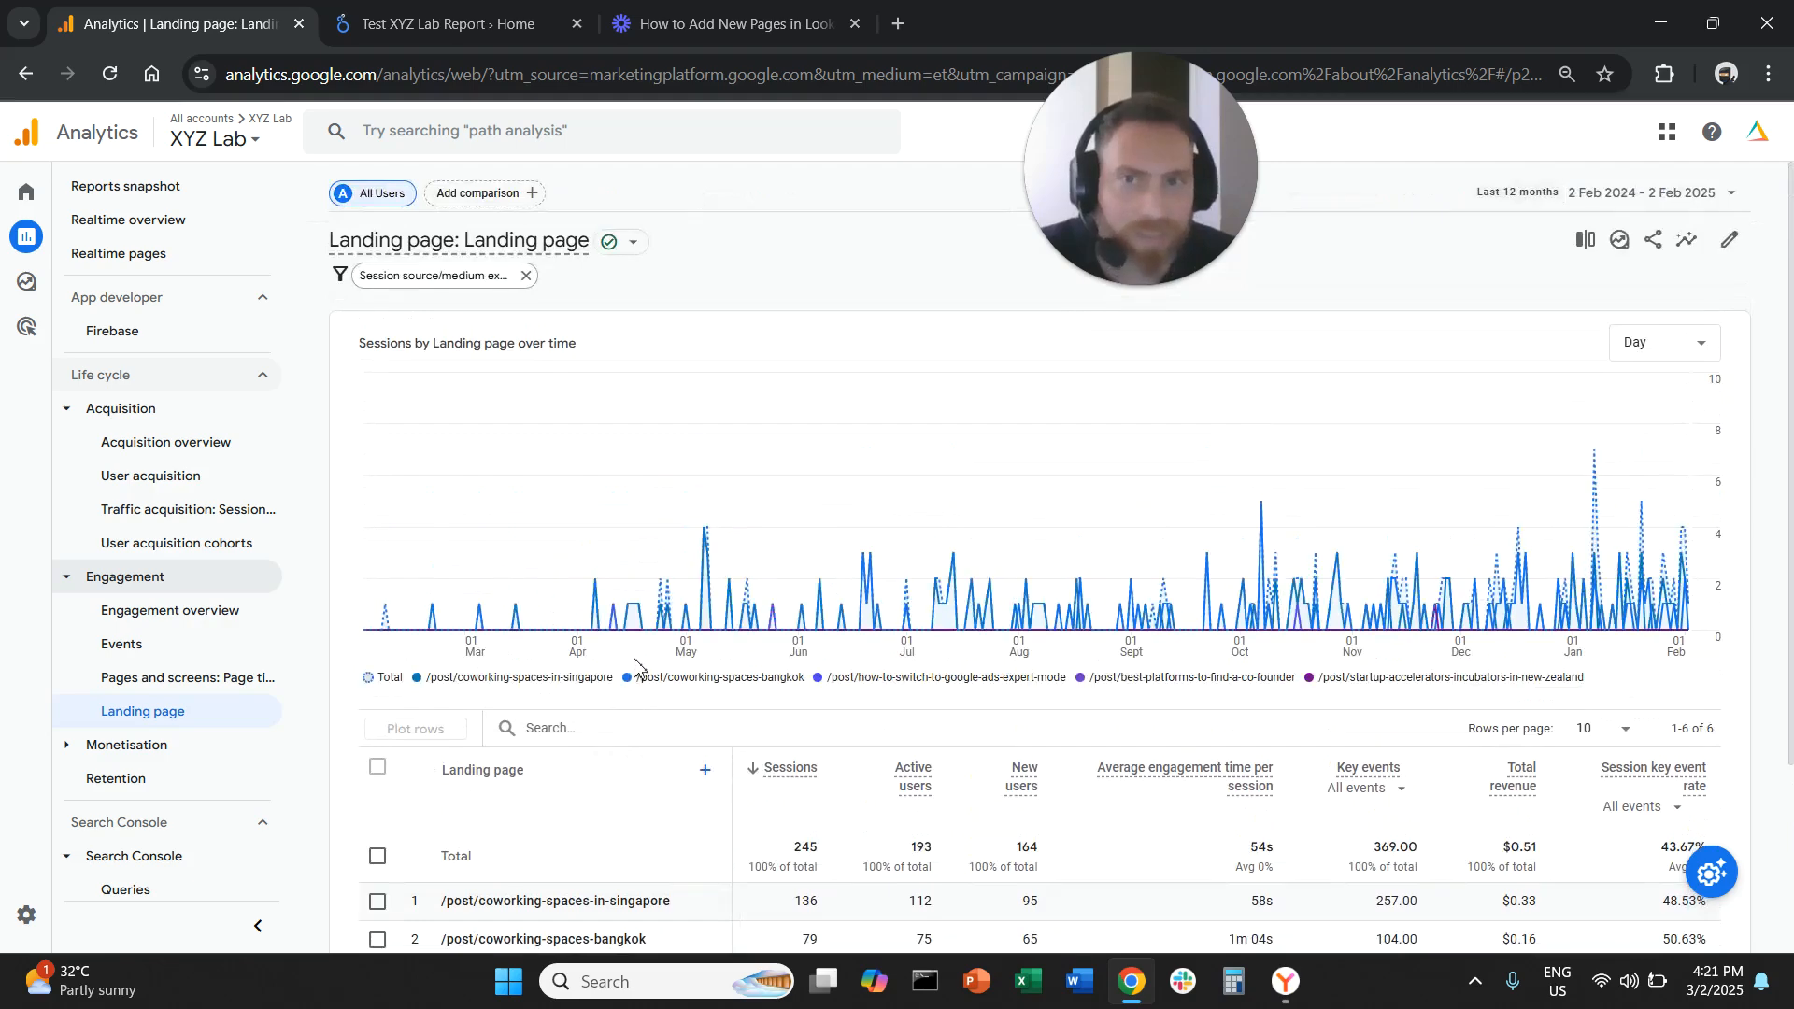
{"action": "scroll", "coordinate": [641, 687], "scroll_direction": "down", "scroll_amount": 1}
{"action": "scroll", "coordinate": [641, 687], "scroll_direction": "up", "scroll_amount": 1}
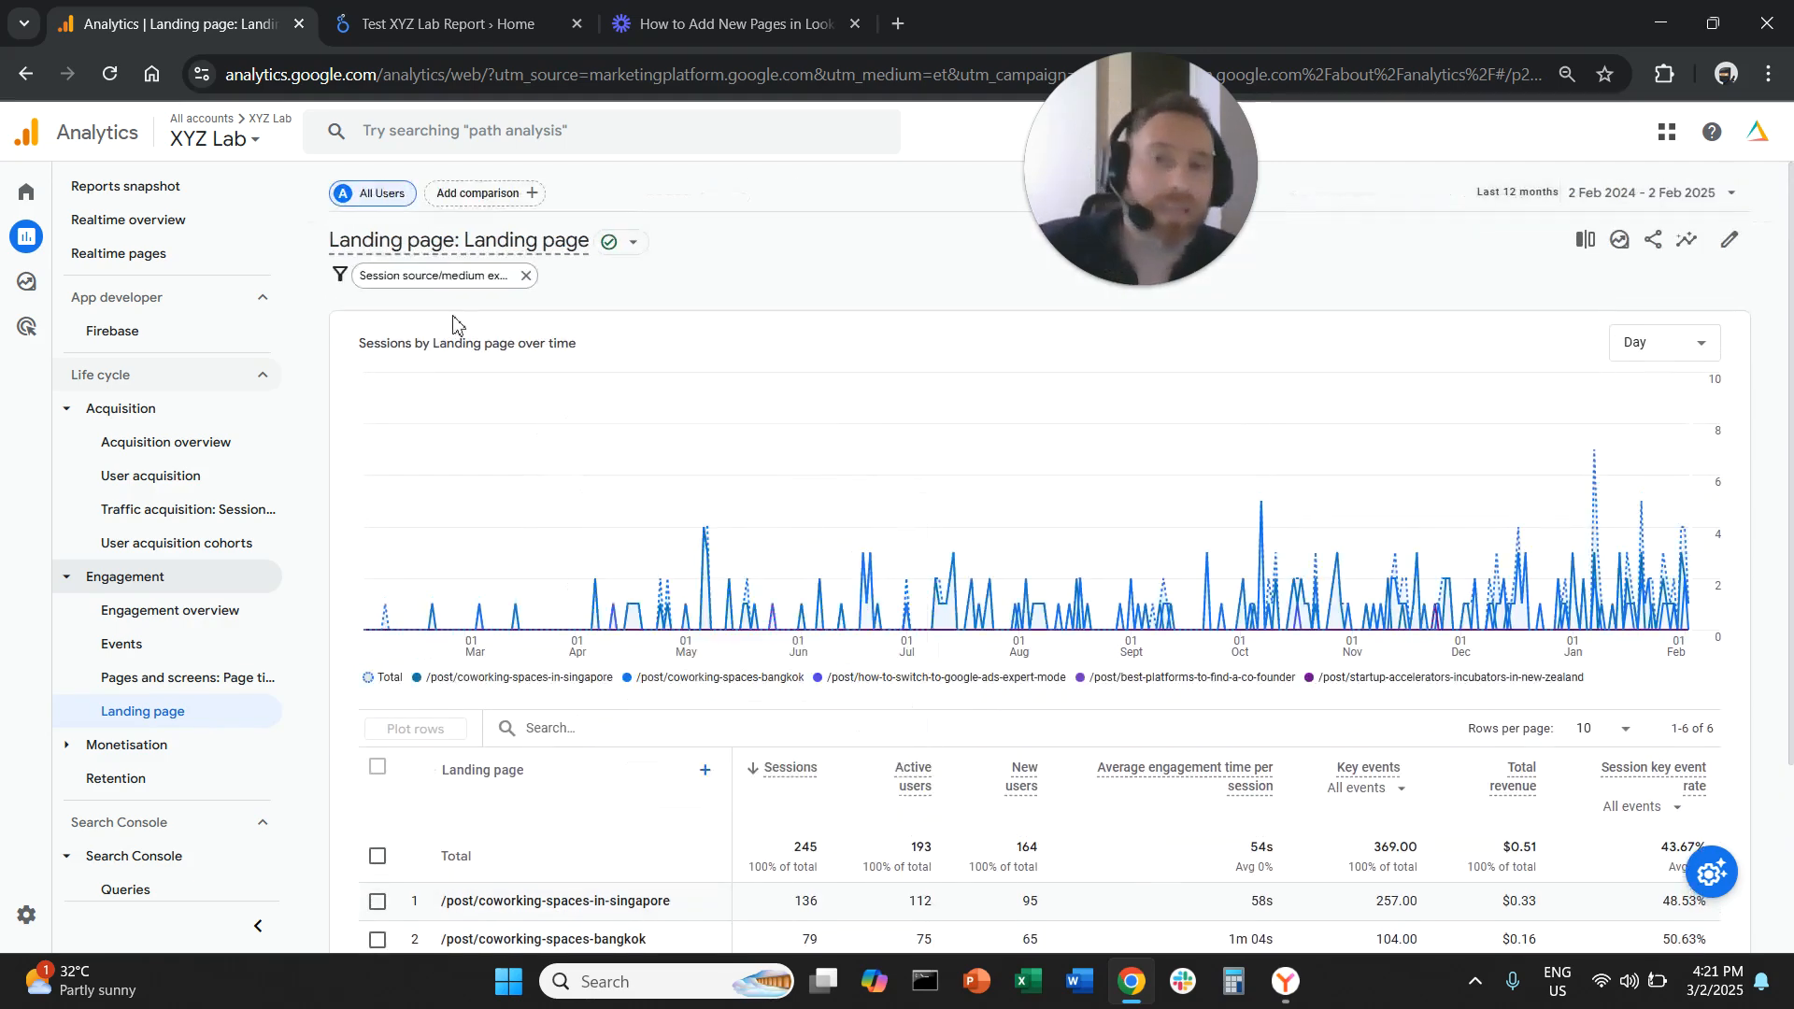
Add chatgpt.com / referral as a second value in the source/medium filter and apply it
{"action": "left_click", "coordinate": [431, 275]}
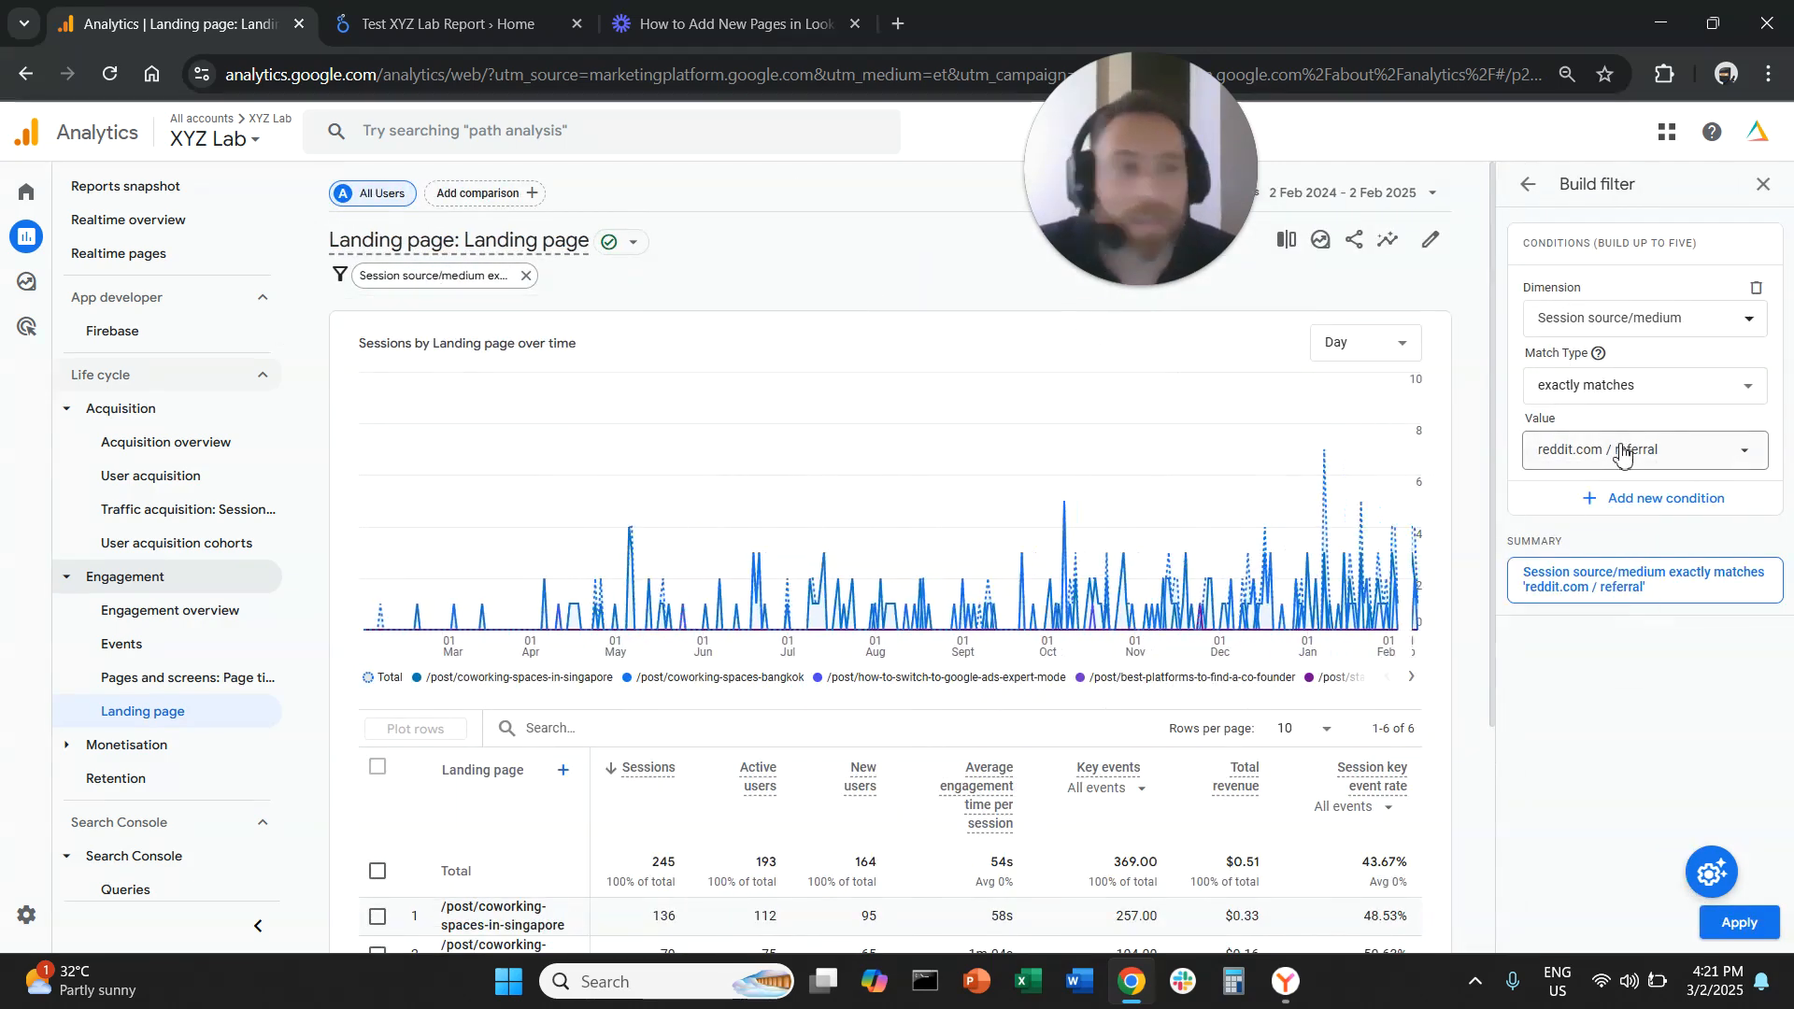
{"action": "left_click", "coordinate": [1622, 452]}
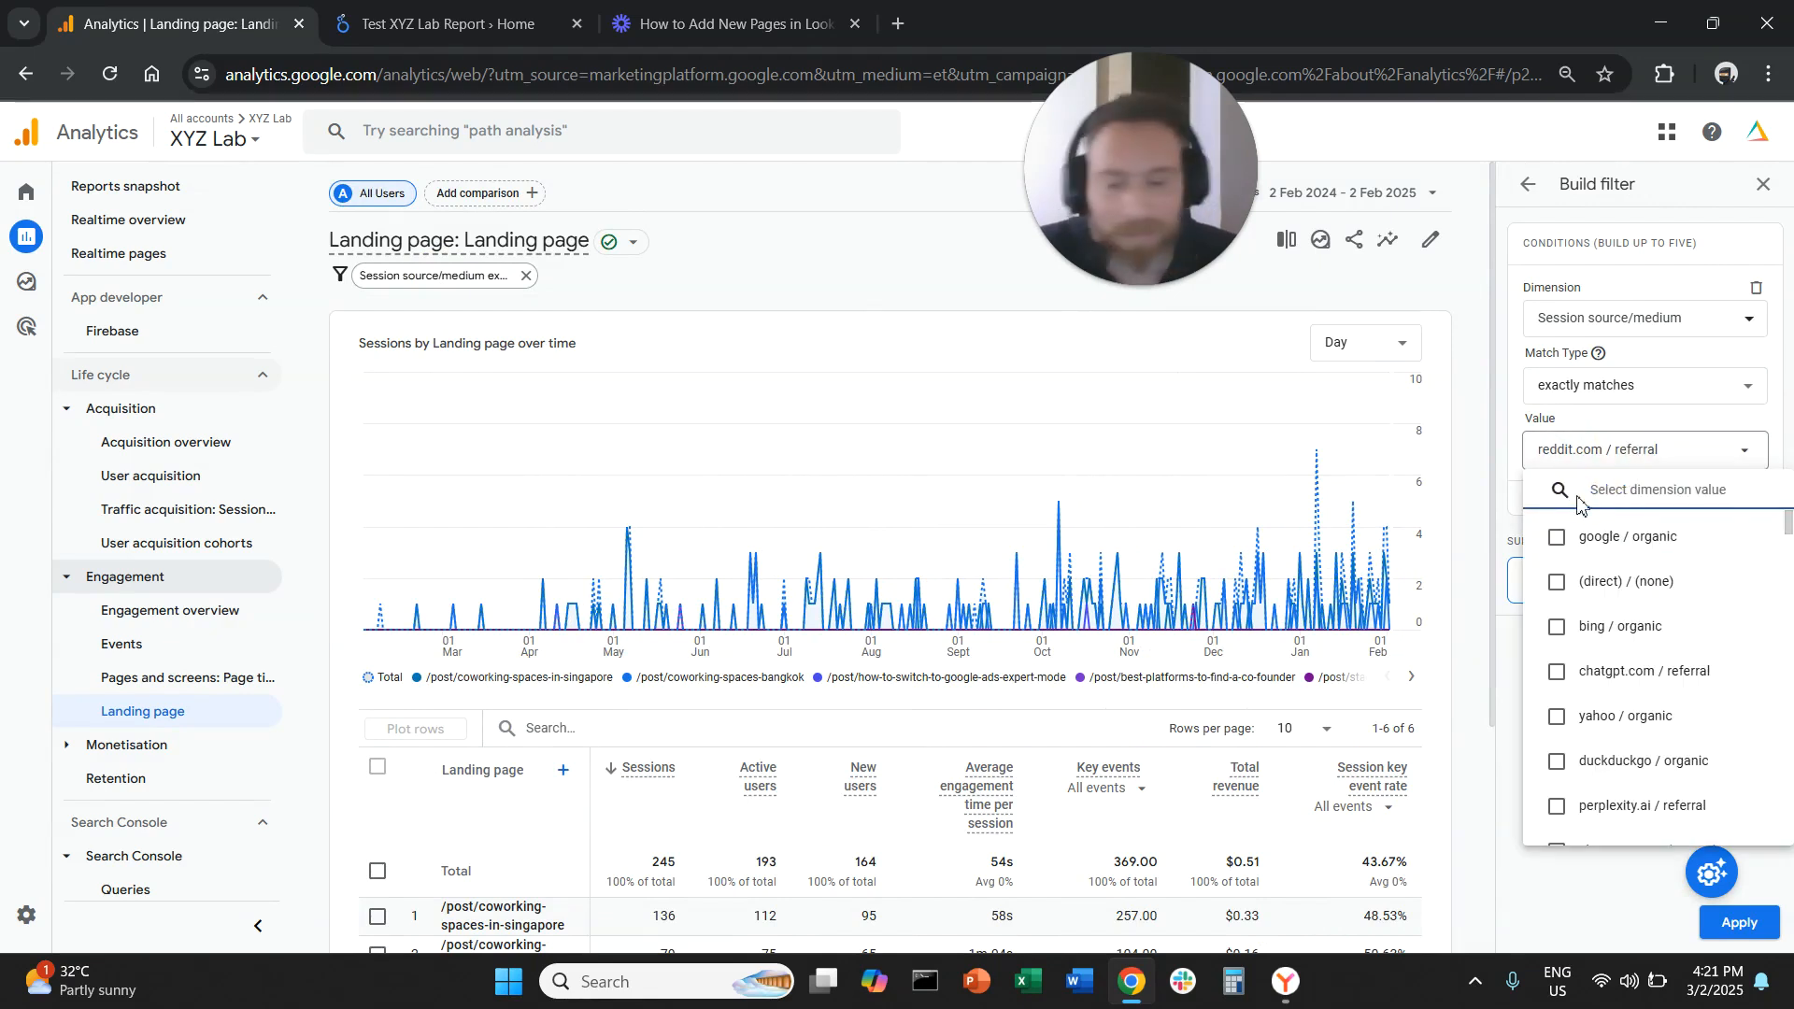
{"action": "type", "text": "chat"}
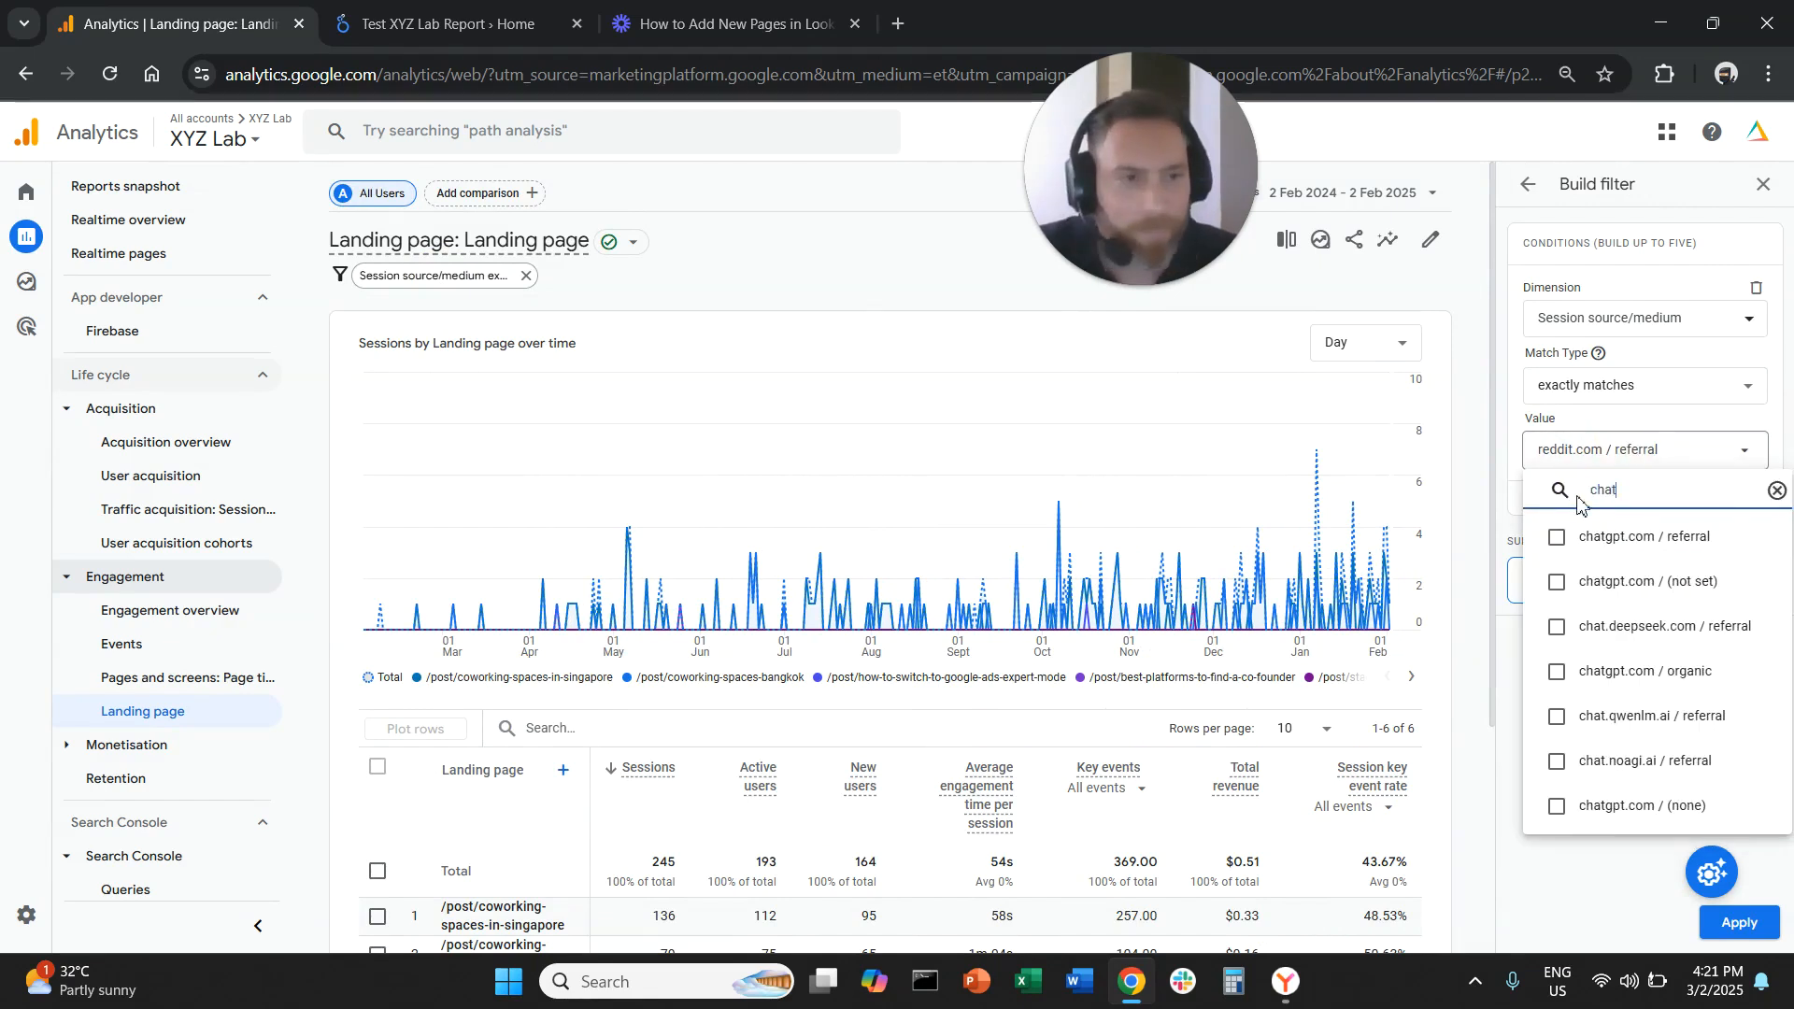
{"action": "left_click", "coordinate": [1555, 537]}
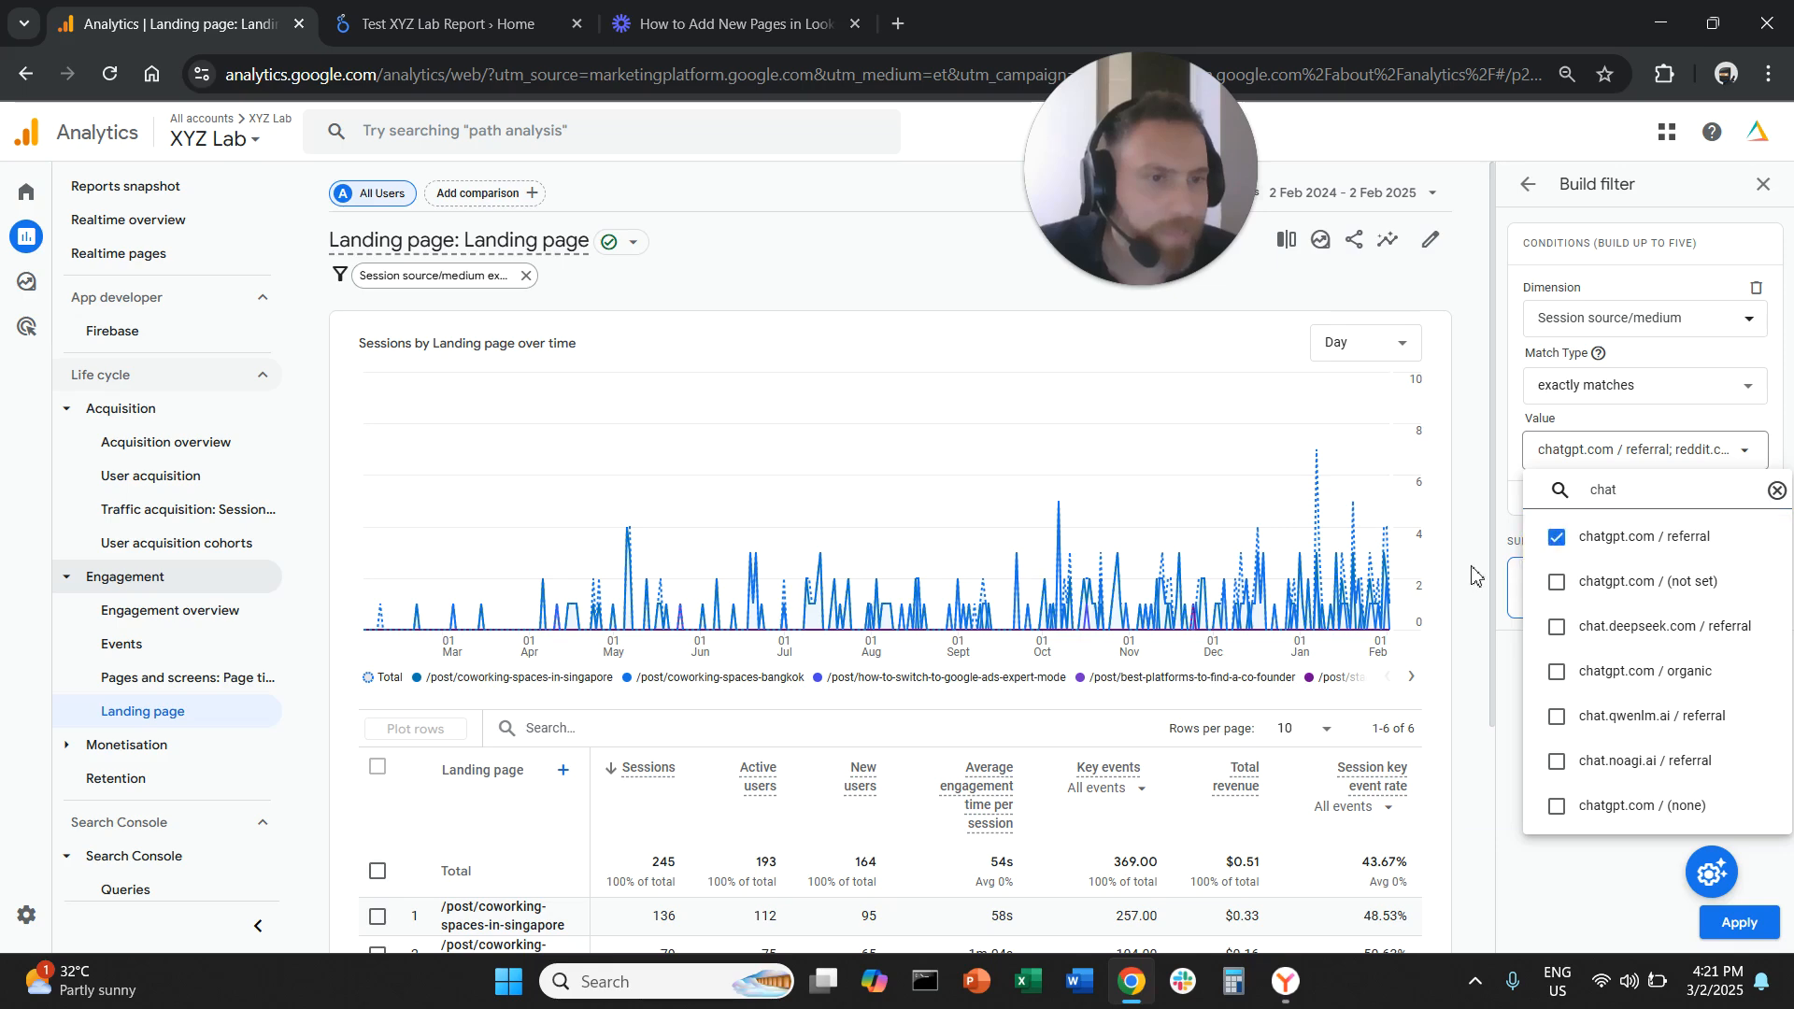
{"action": "left_click", "coordinate": [1663, 932]}
{"action": "left_click", "coordinate": [1737, 923]}
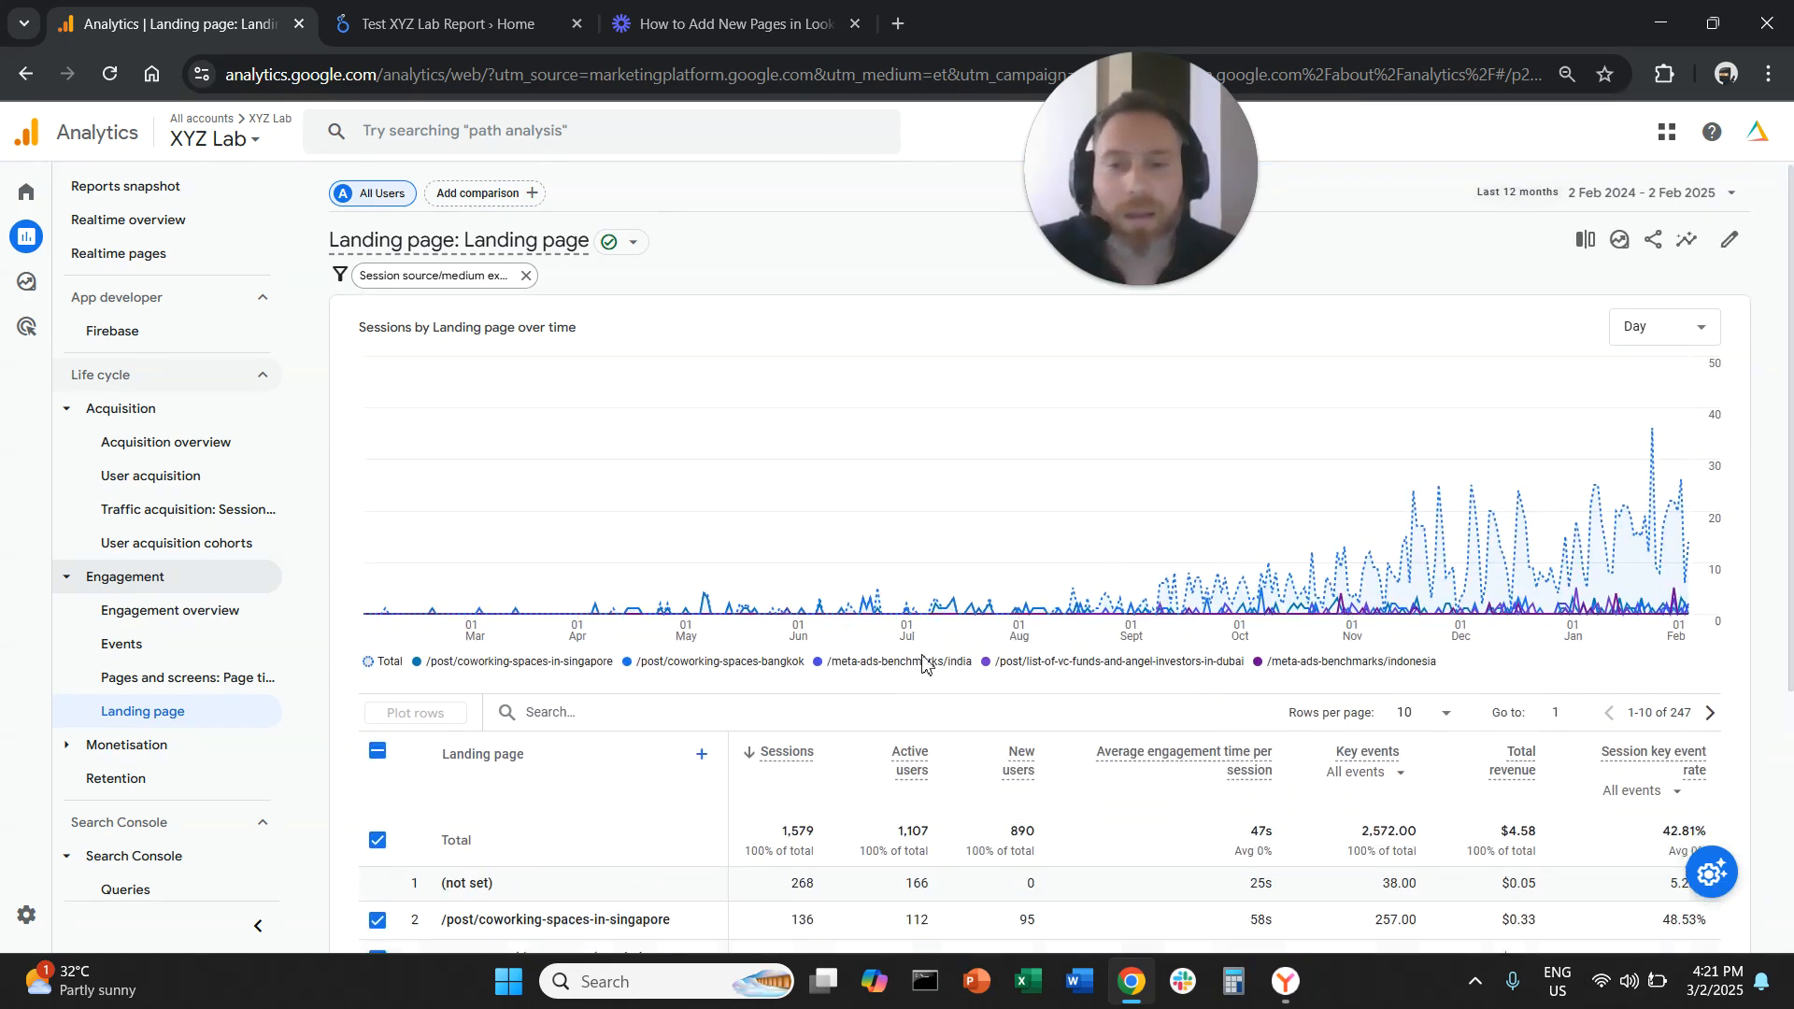
Remove reddit.com / referral from the source/medium filter, keeping chatgpt.com / referral, and apply it
{"action": "scroll", "coordinate": [793, 778], "scroll_direction": "down", "scroll_amount": 3}
{"action": "scroll", "coordinate": [516, 497], "scroll_direction": "up", "scroll_amount": 5}
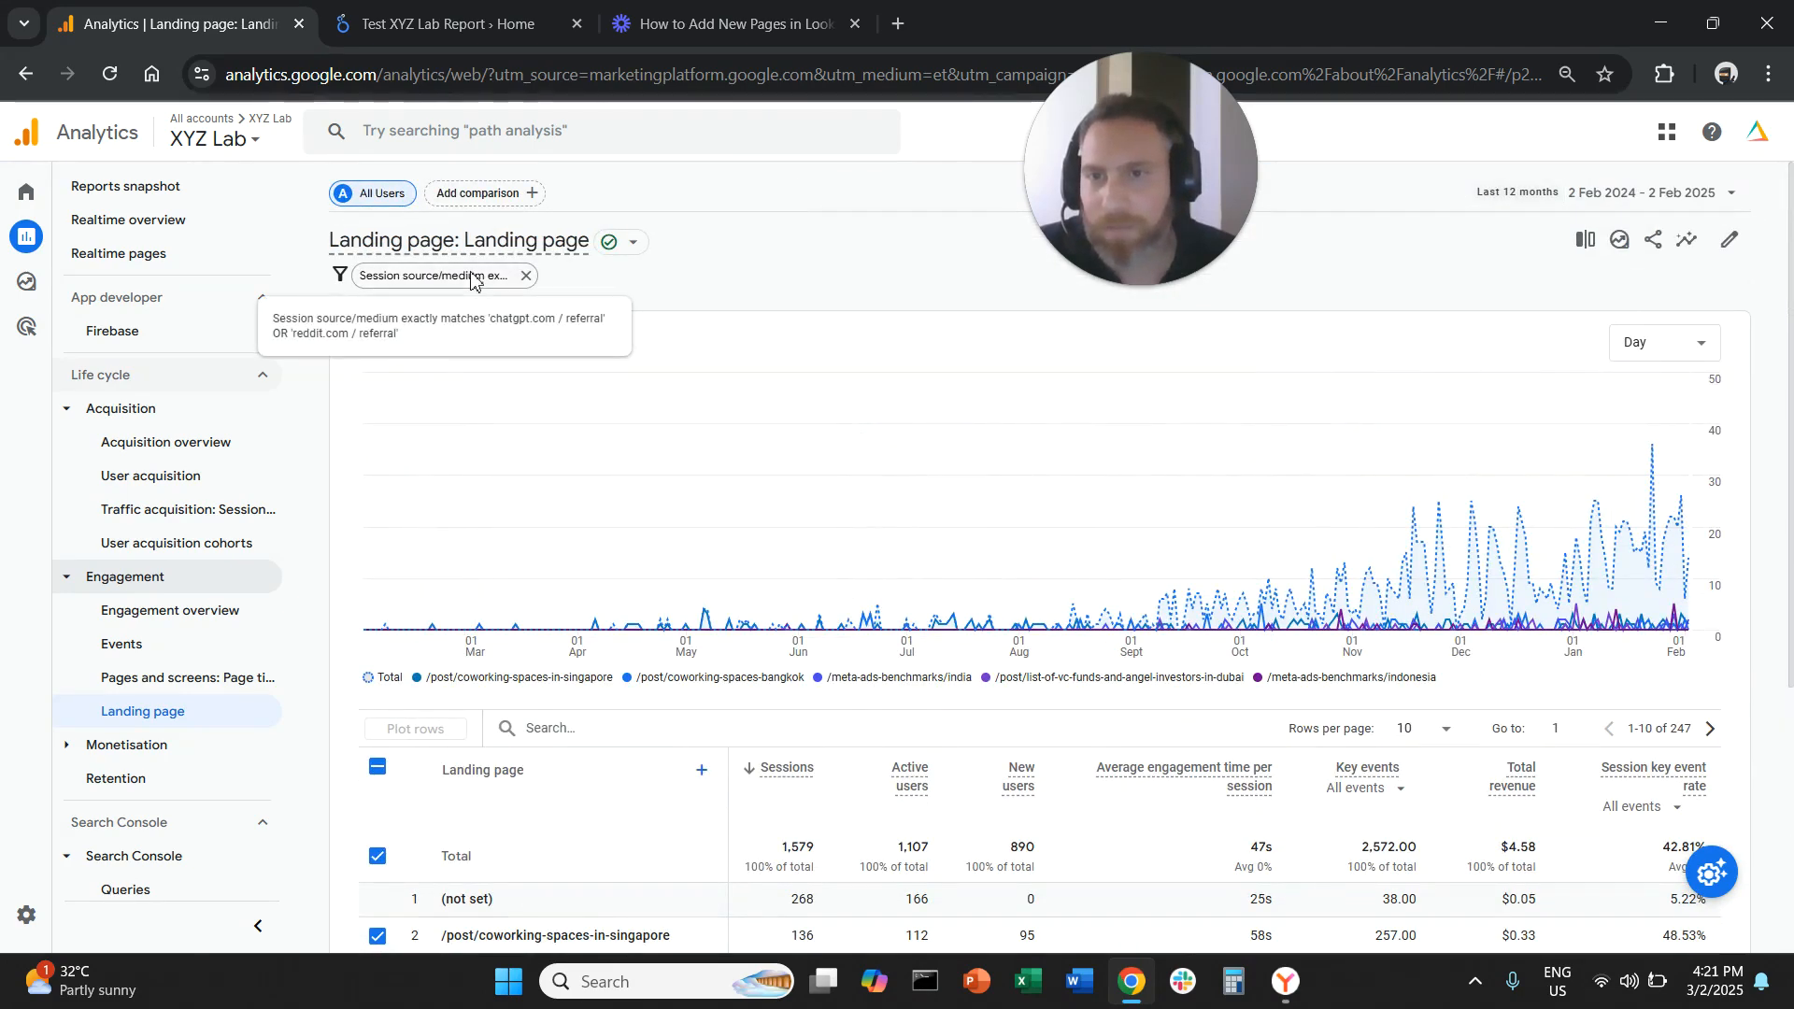
{"action": "left_click", "coordinate": [422, 275]}
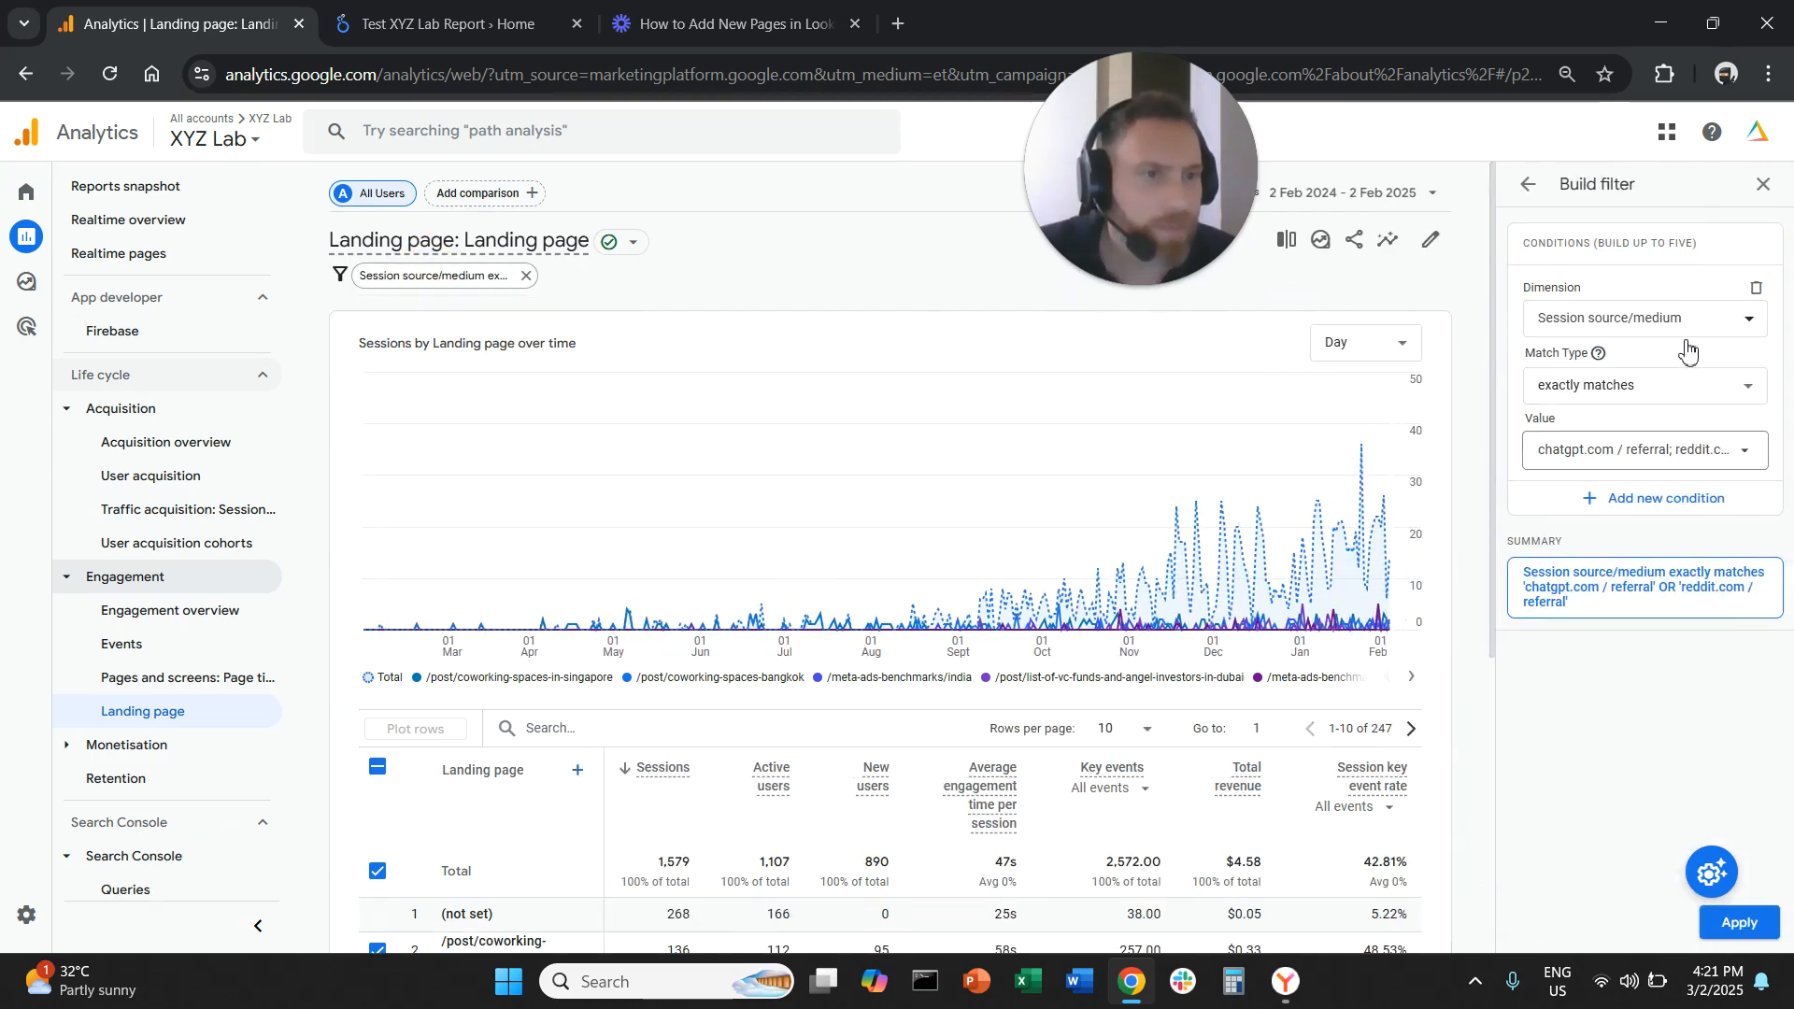
{"action": "left_click", "coordinate": [1693, 449]}
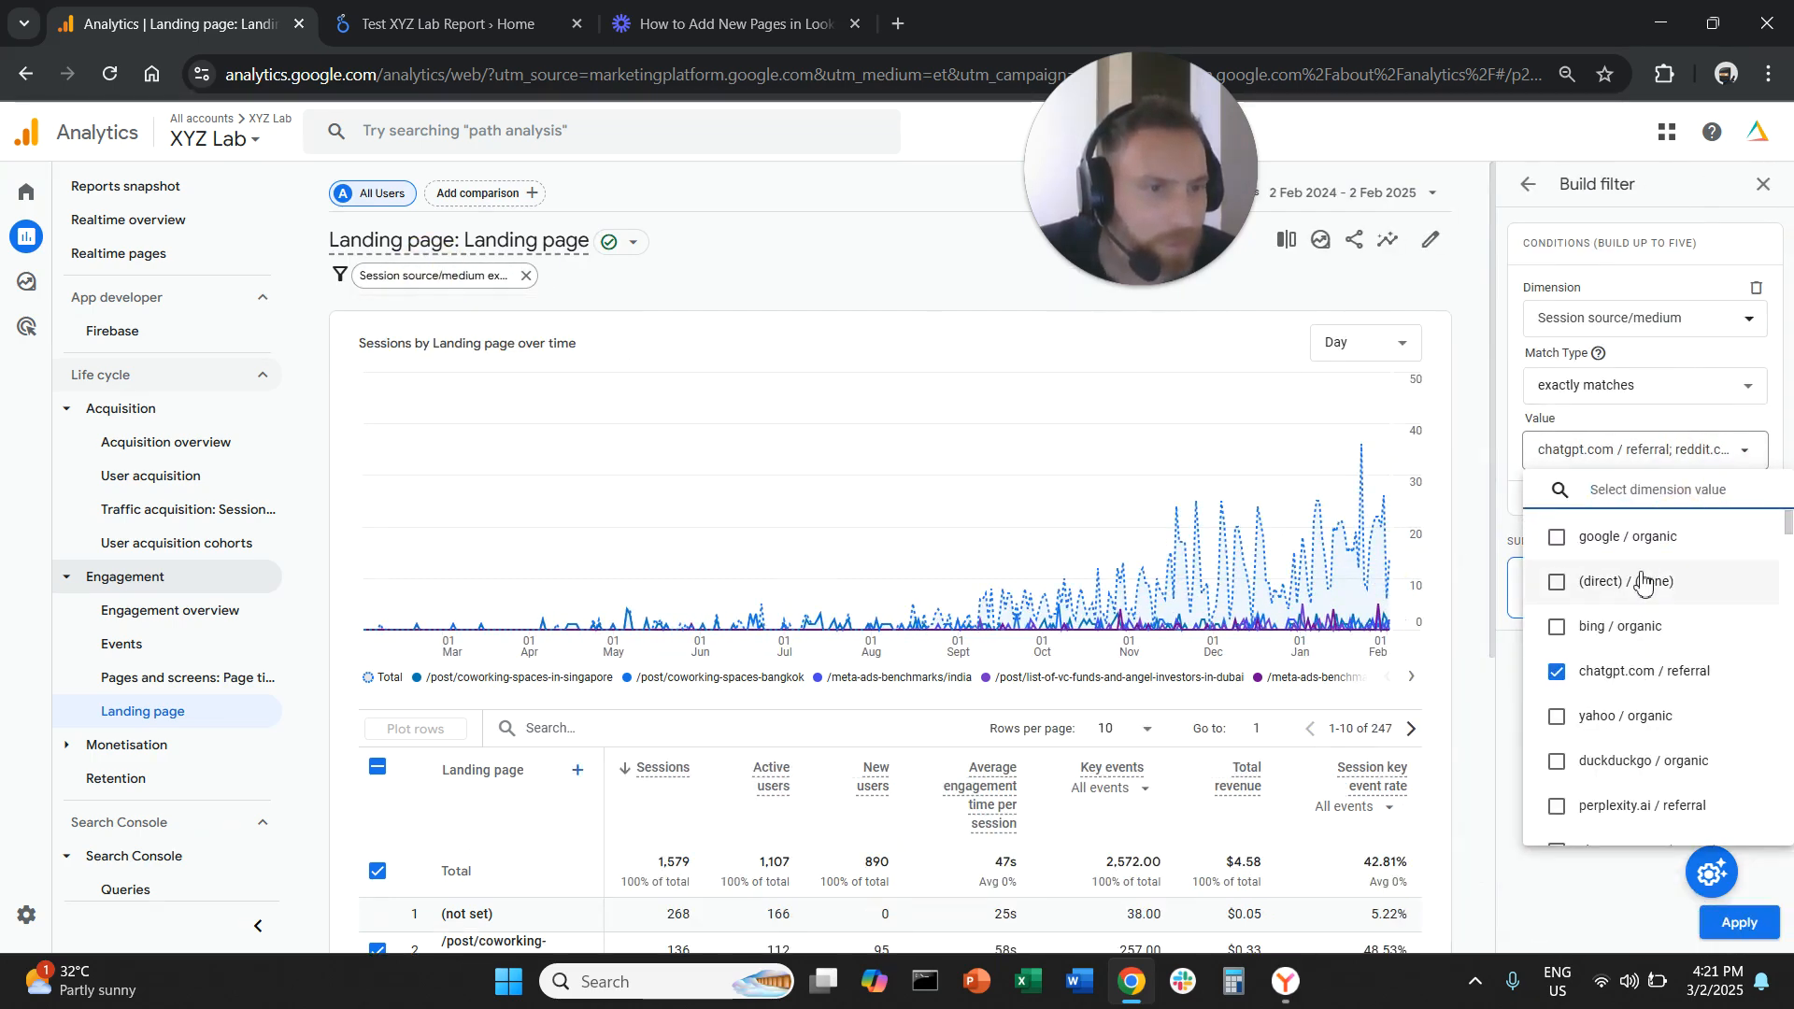
{"action": "type", "text": "redd"}
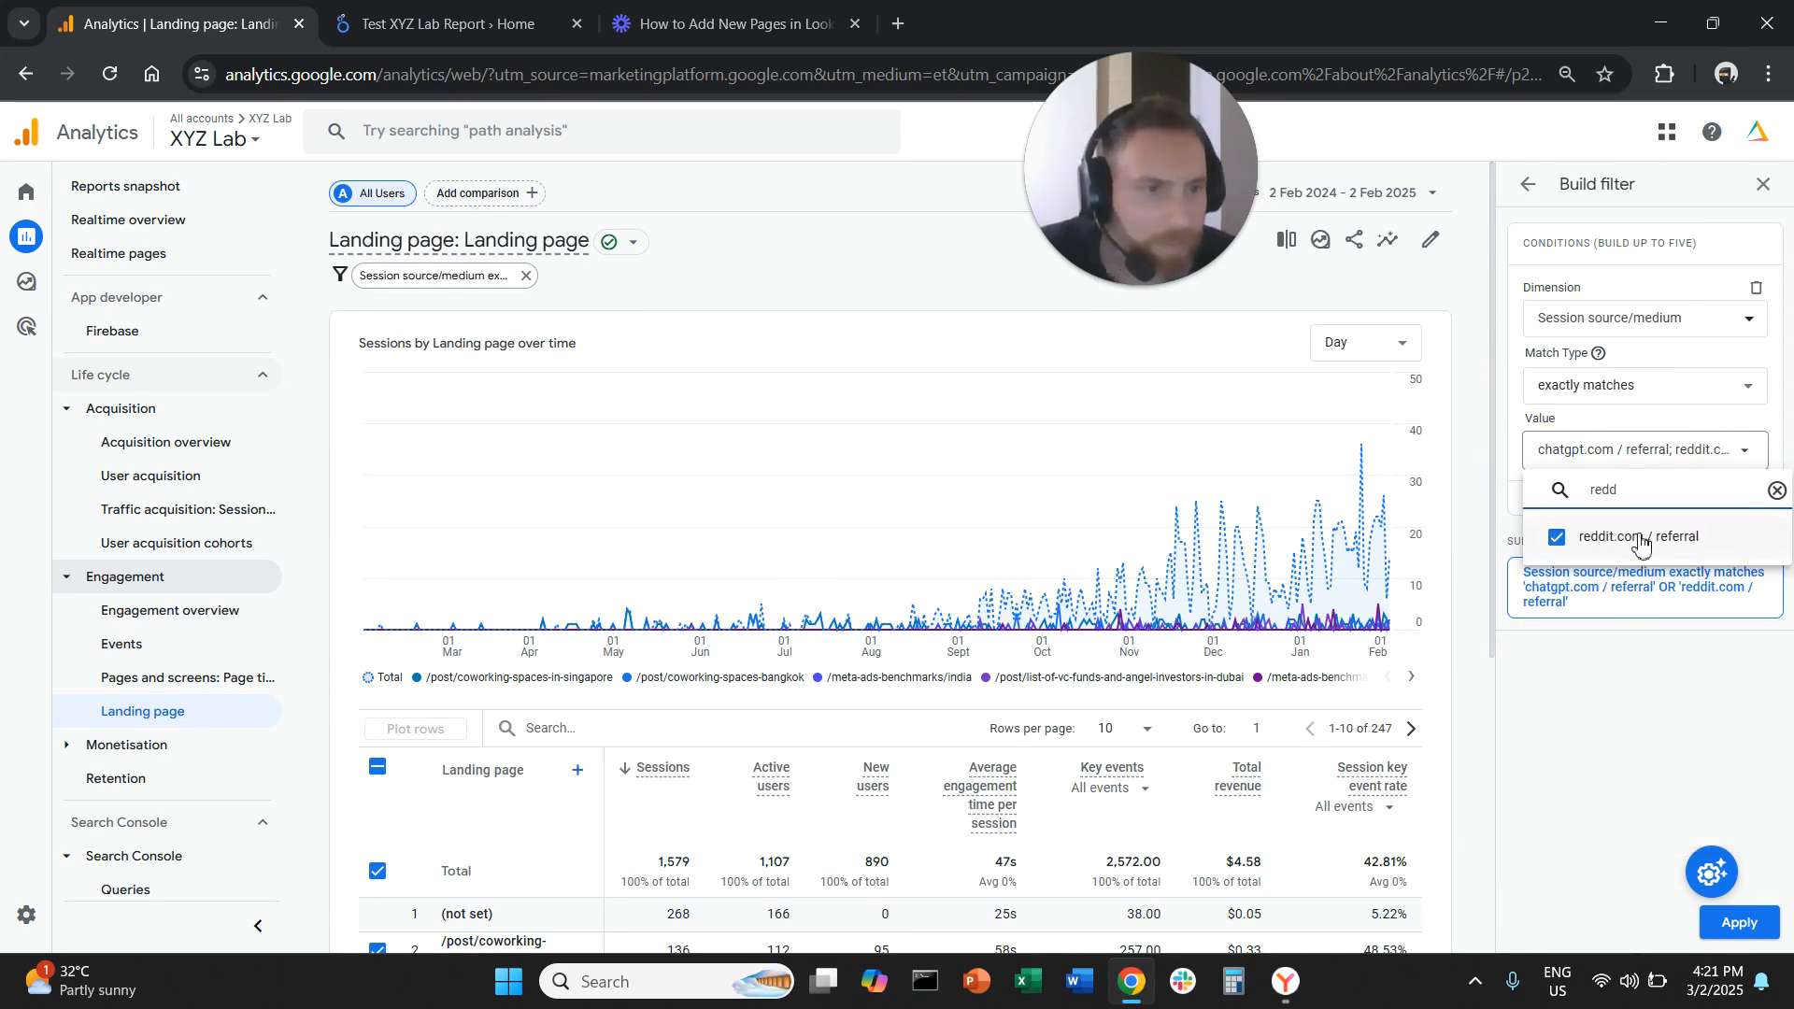
{"action": "left_click", "coordinate": [1626, 538]}
{"action": "left_click", "coordinate": [1740, 923]}
{"action": "left_click", "coordinate": [1740, 923]}
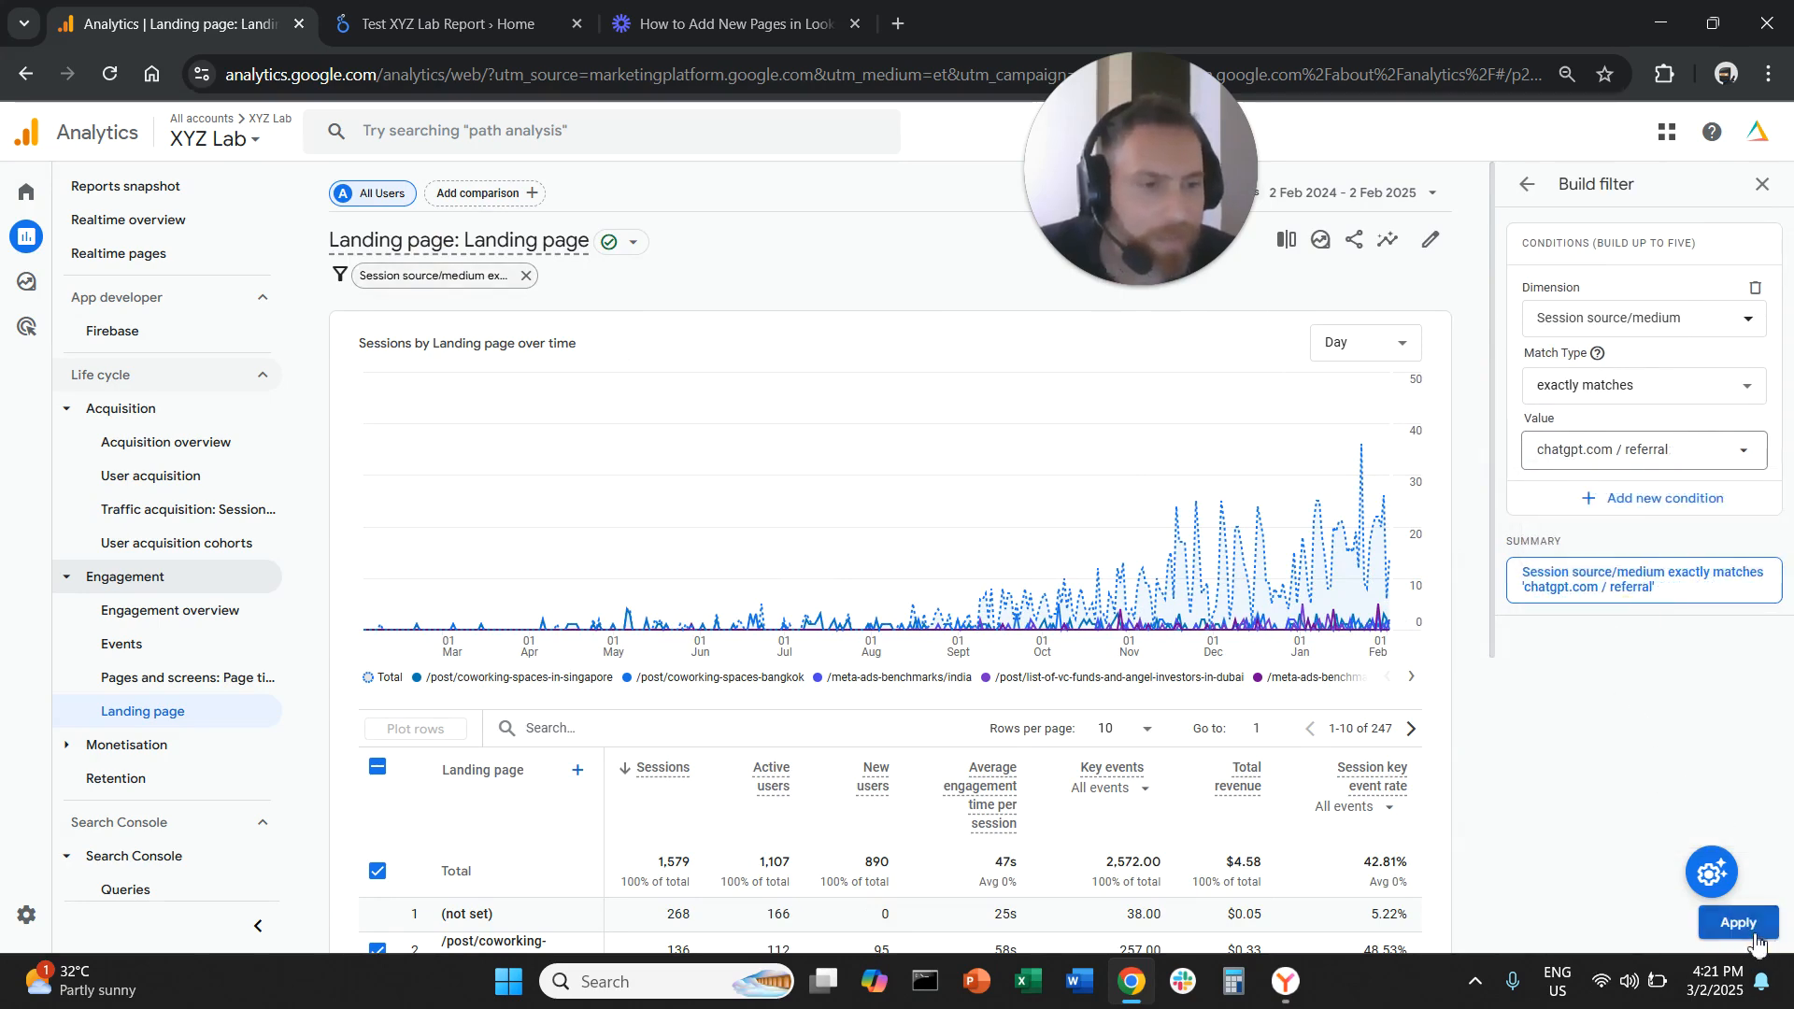
Clear the row selection and review the landing pages reached from chatgpt.com referrals
{"action": "scroll", "coordinate": [1040, 669], "scroll_direction": "down", "scroll_amount": 3}
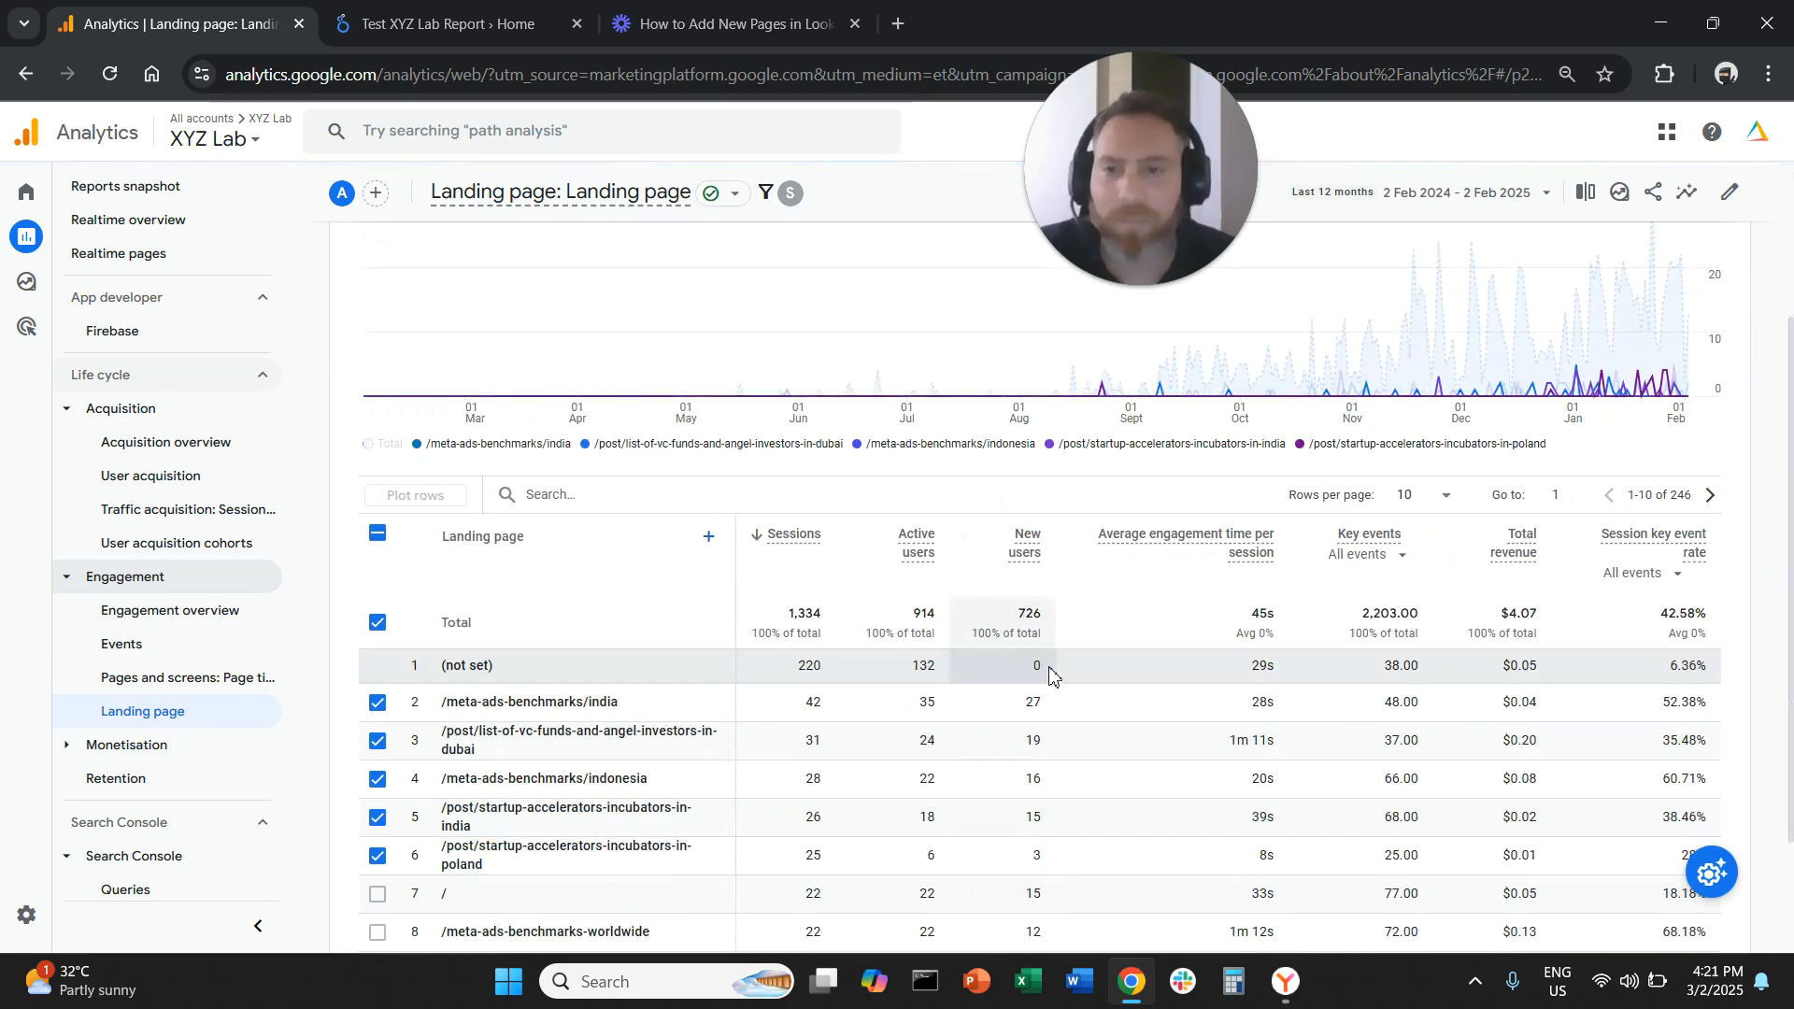
{"action": "scroll", "coordinate": [628, 673], "scroll_direction": "down", "scroll_amount": 2}
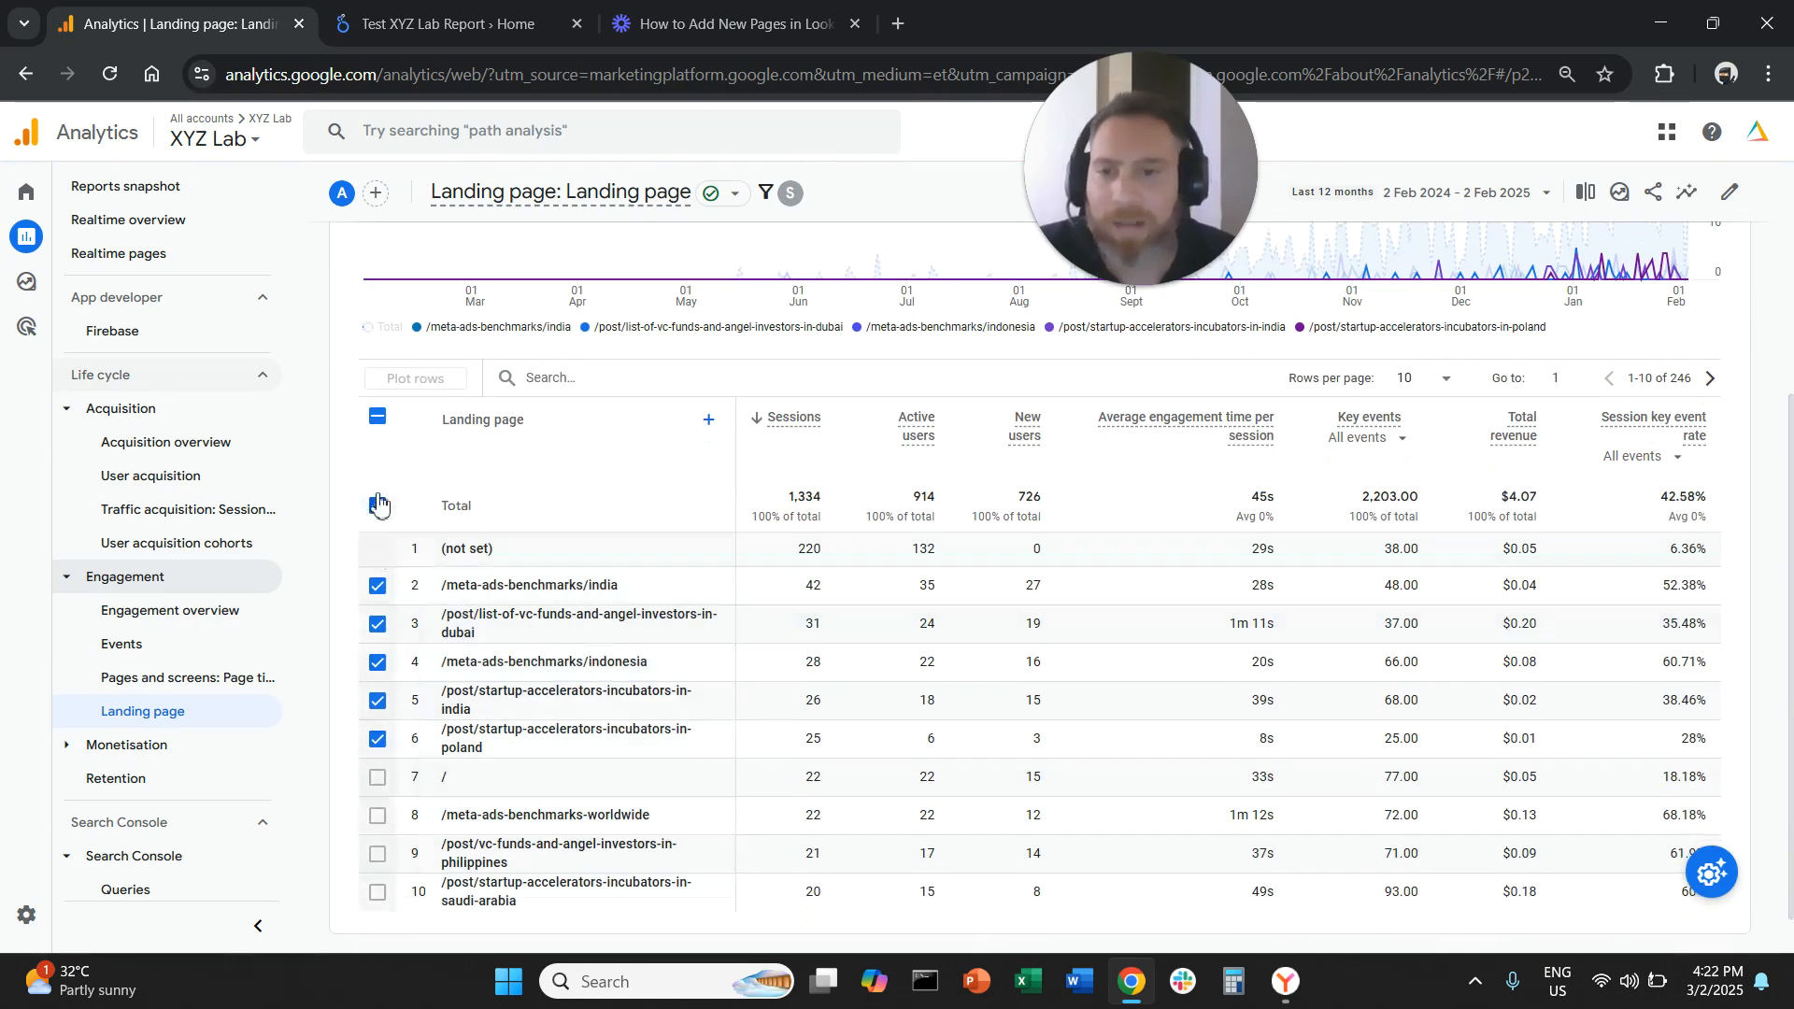
{"action": "left_click", "coordinate": [378, 416]}
{"action": "left_click_drag", "start_coordinate": [512, 592], "coordinate": [641, 815]}
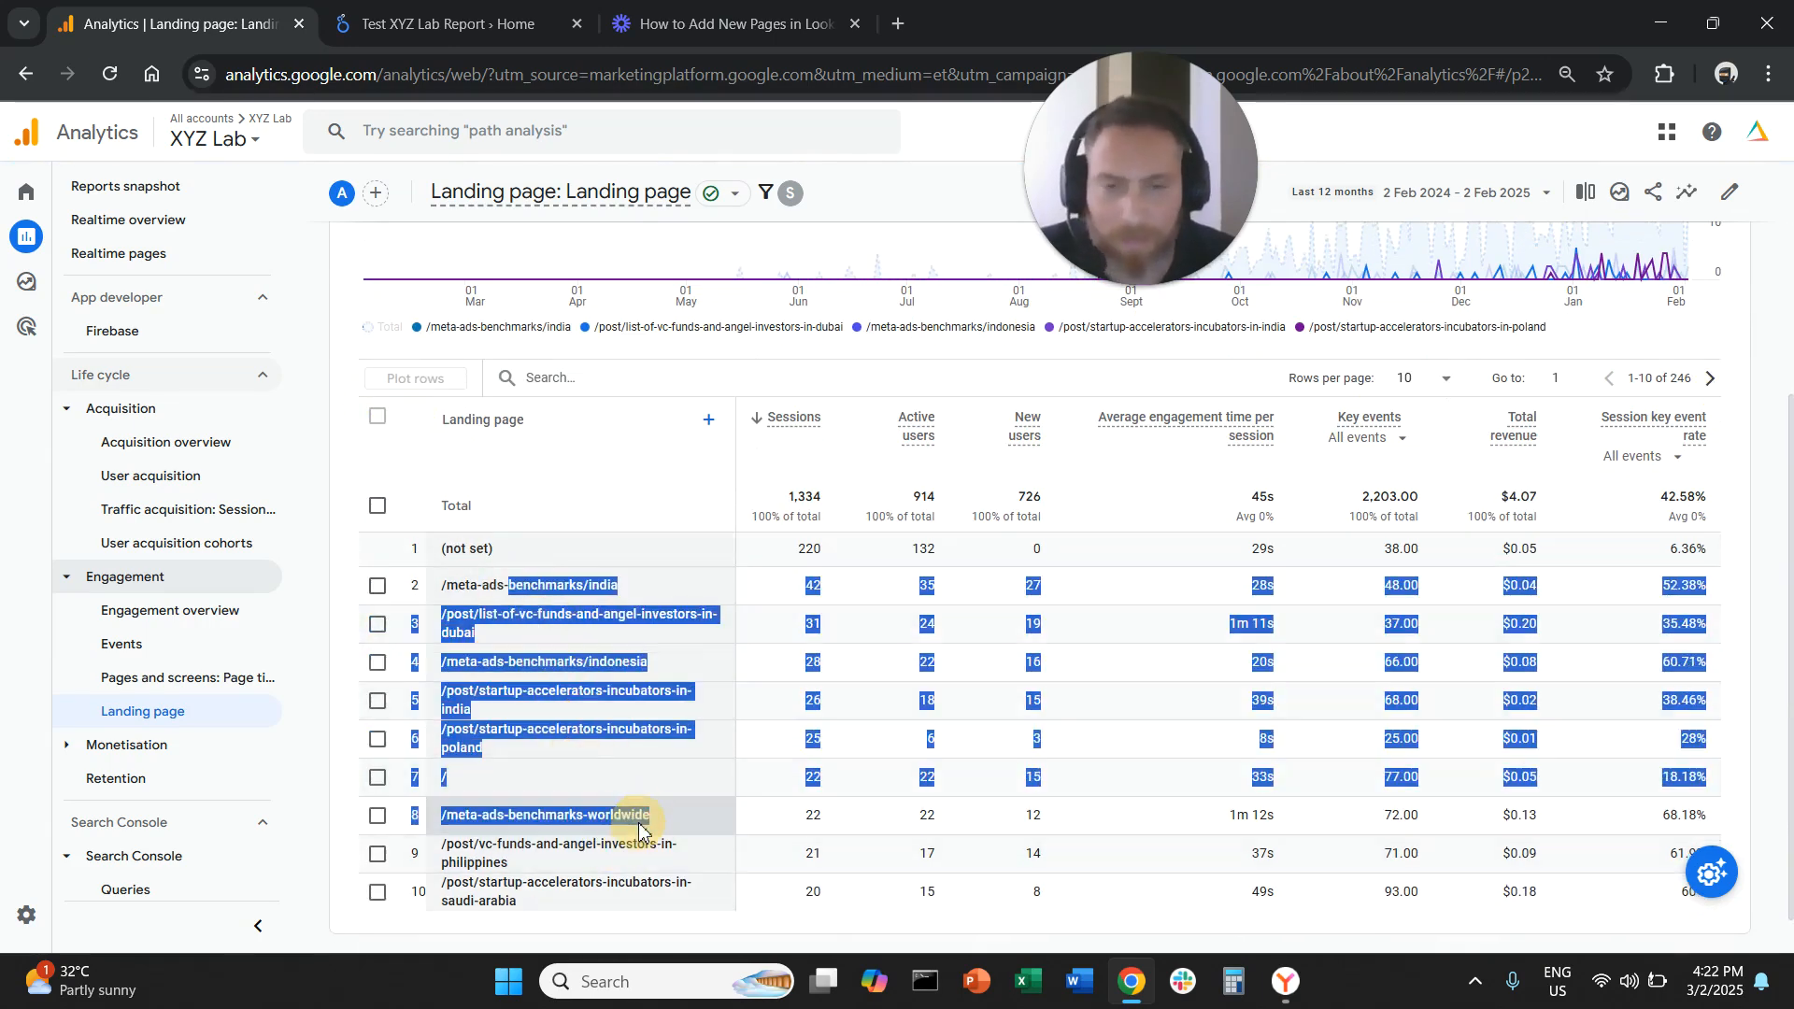
{"action": "left_click", "coordinate": [645, 824]}
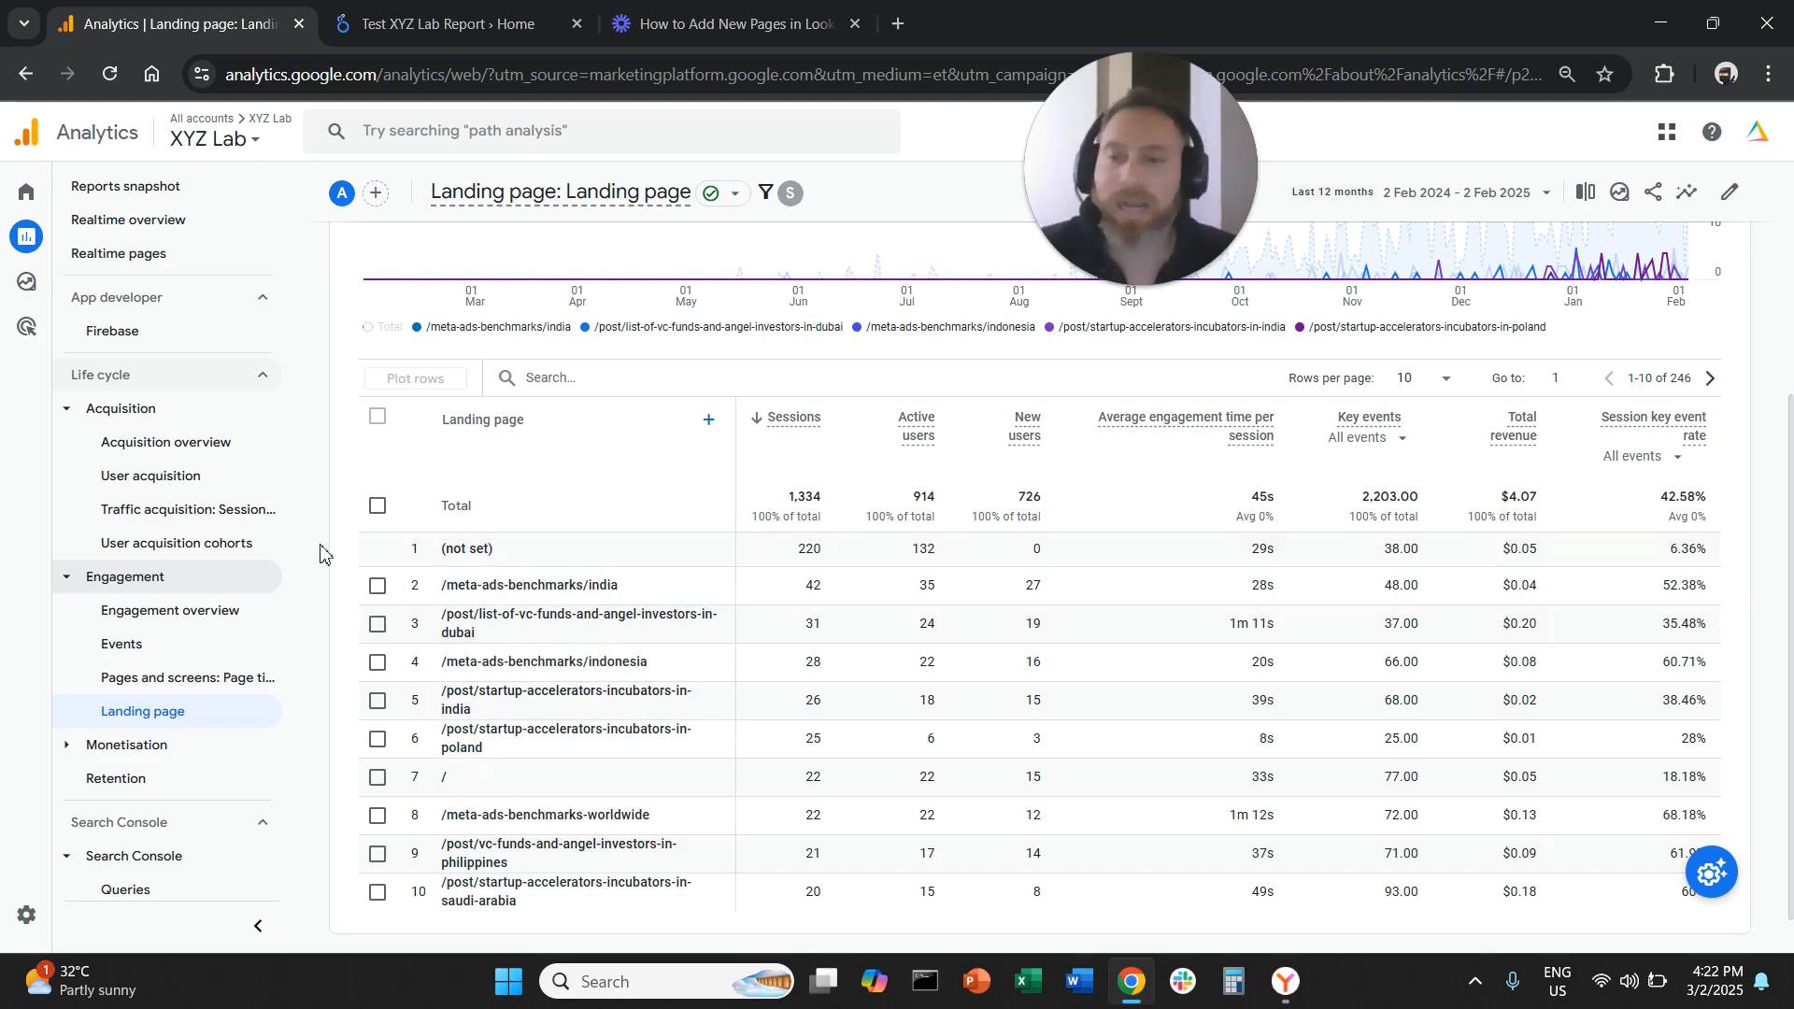
{"action": "scroll", "coordinate": [320, 554], "scroll_direction": "down", "scroll_amount": 1}
{"action": "scroll", "coordinate": [261, 584], "scroll_direction": "down", "scroll_amount": 4}
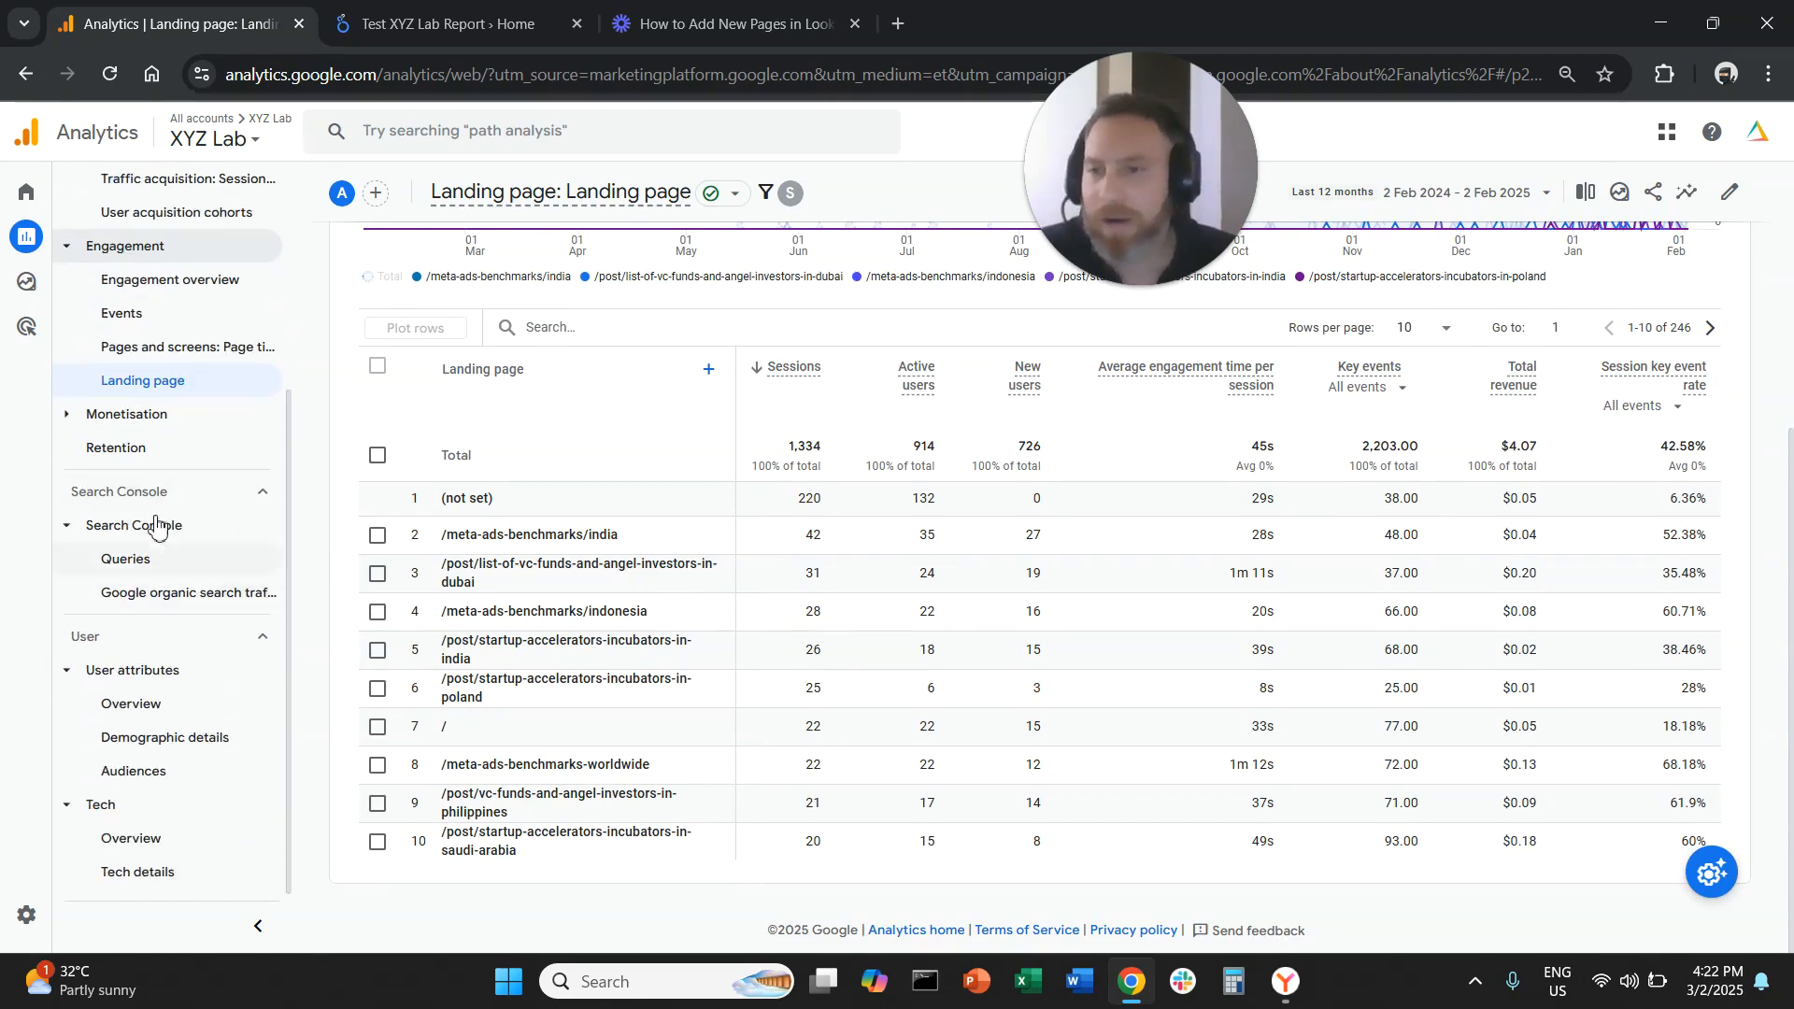
Open the Demographic details report and filter it to Session default channel group exactly matching Referral
{"action": "left_click", "coordinate": [226, 744]}
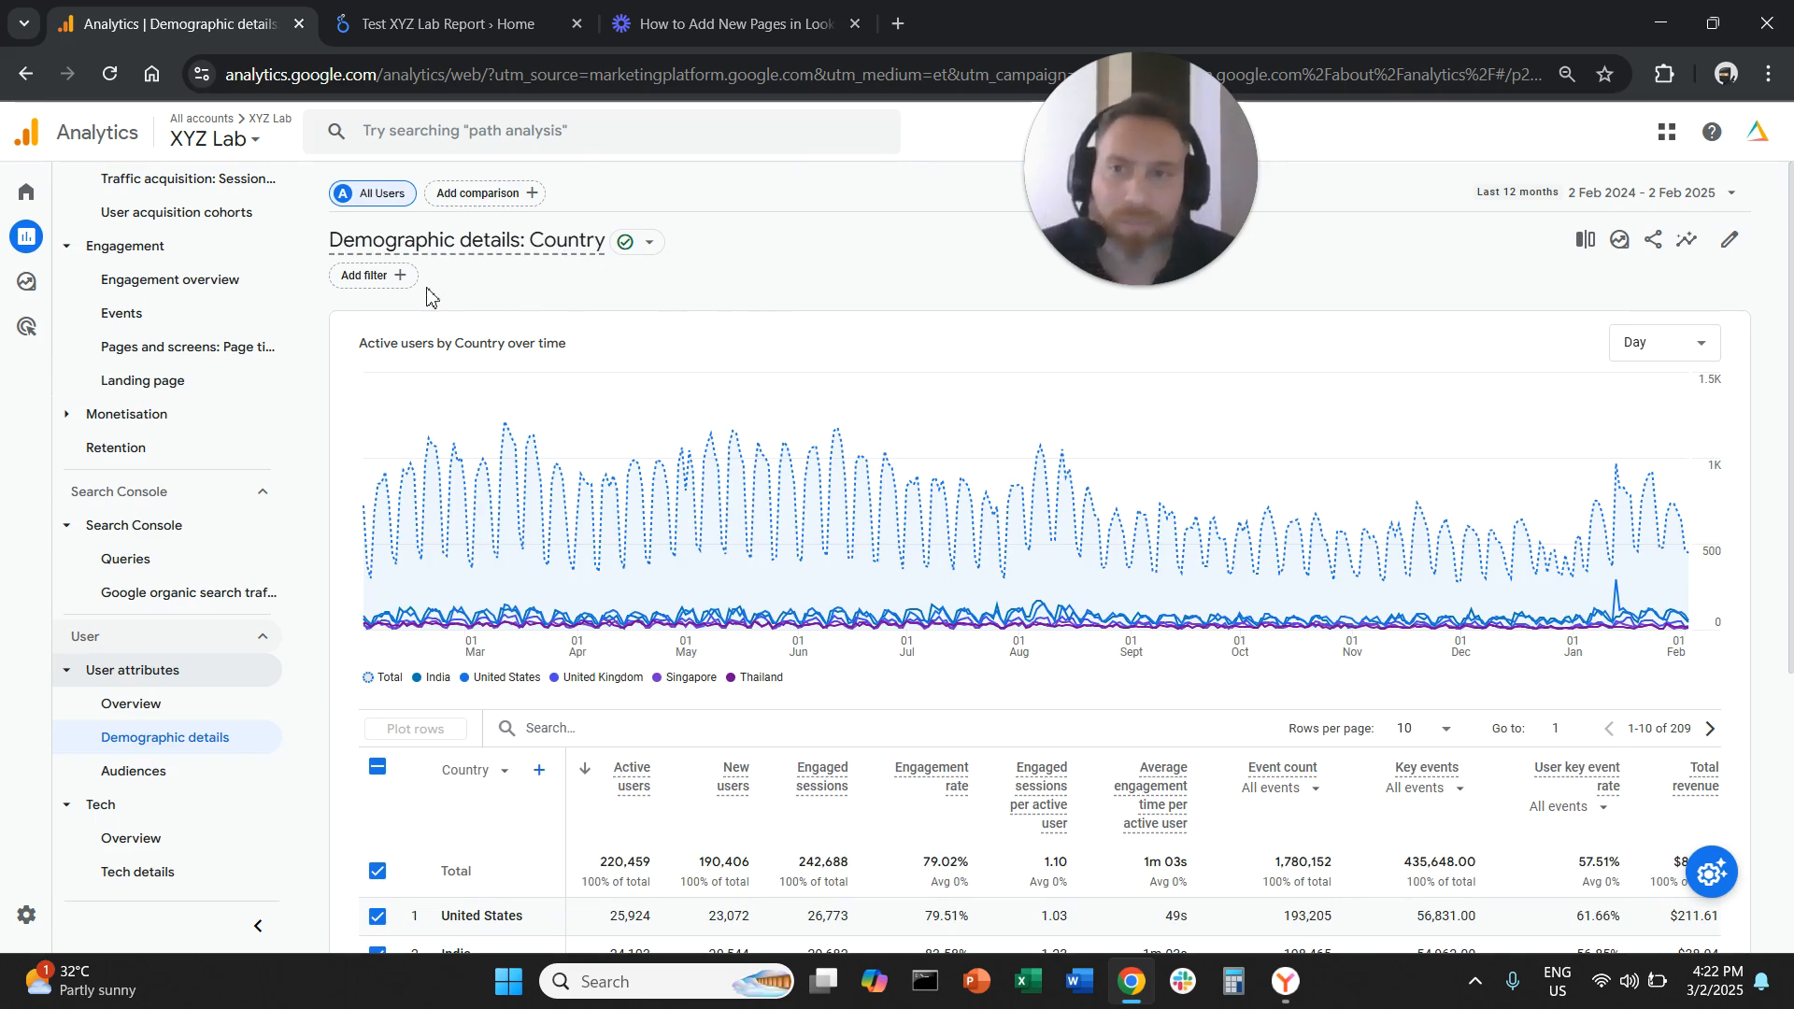
{"action": "left_click", "coordinate": [399, 276]}
{"action": "left_click", "coordinate": [1598, 315]}
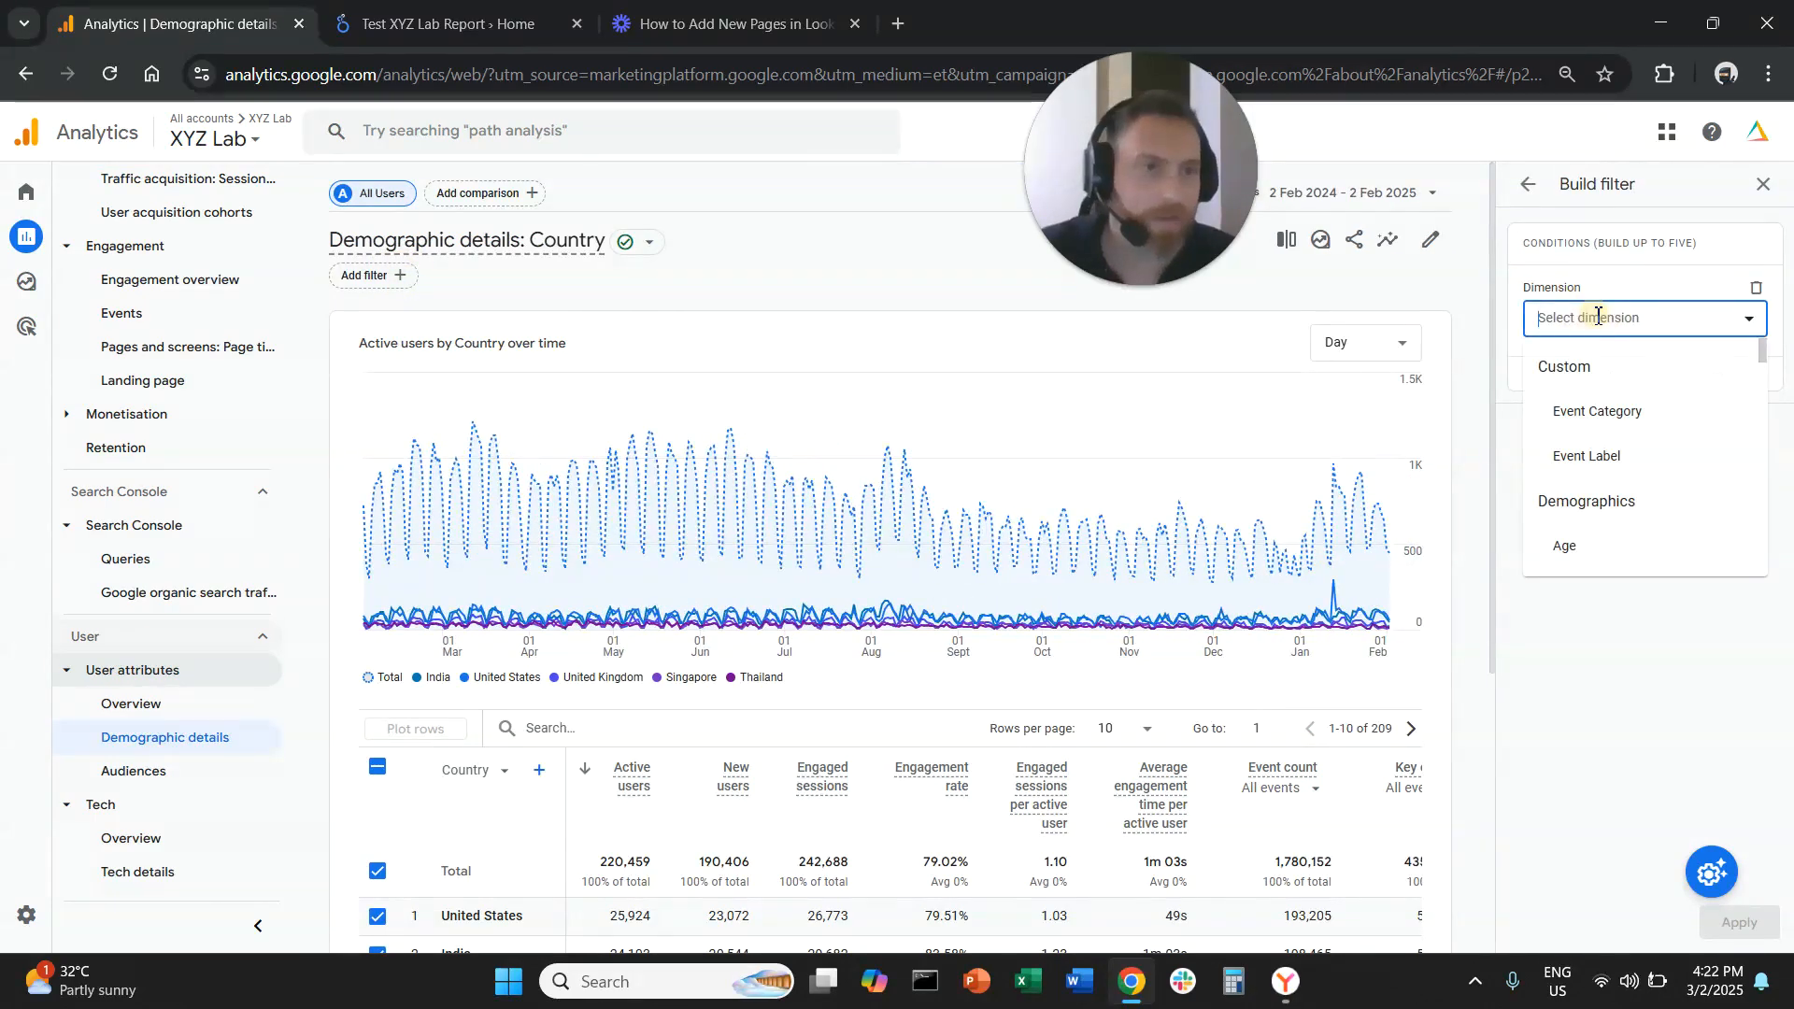
{"action": "type", "text": "sessi"}
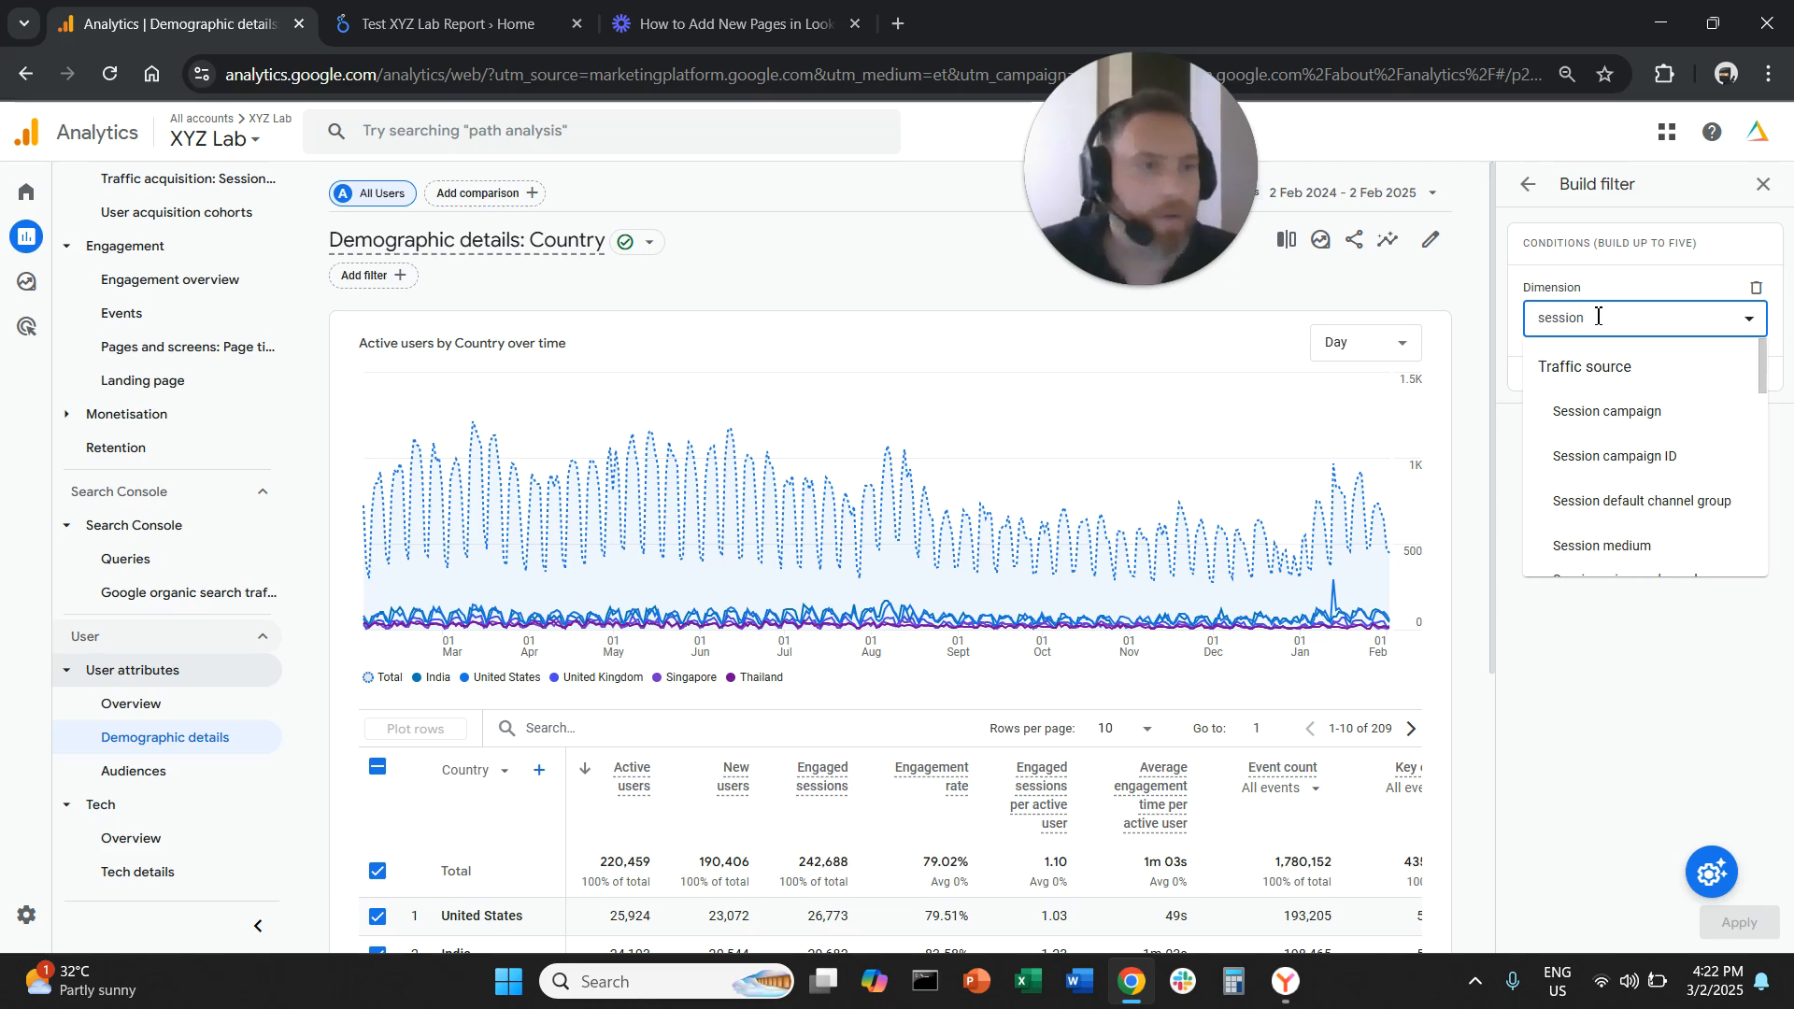
{"action": "type", "text": "on"}
{"action": "left_click", "coordinate": [1645, 502]}
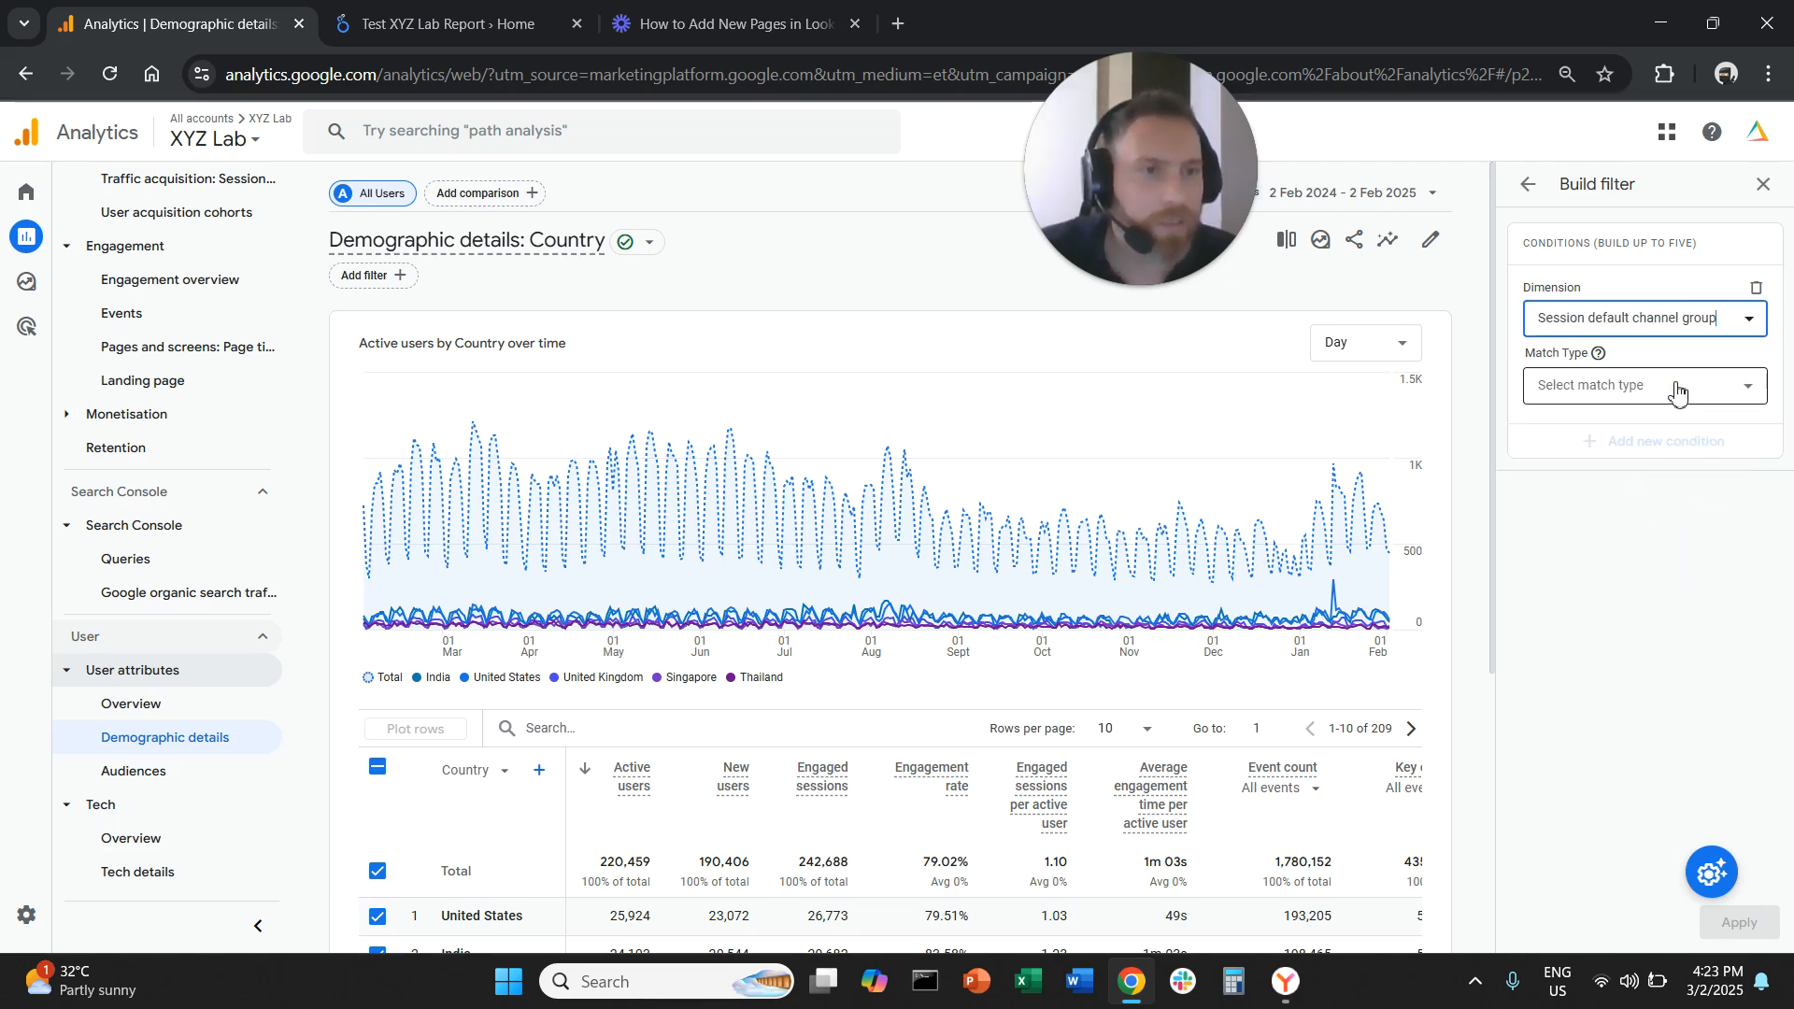
{"action": "left_click", "coordinate": [1677, 393]}
{"action": "left_click", "coordinate": [1674, 434]}
{"action": "left_click", "coordinate": [1682, 451]}
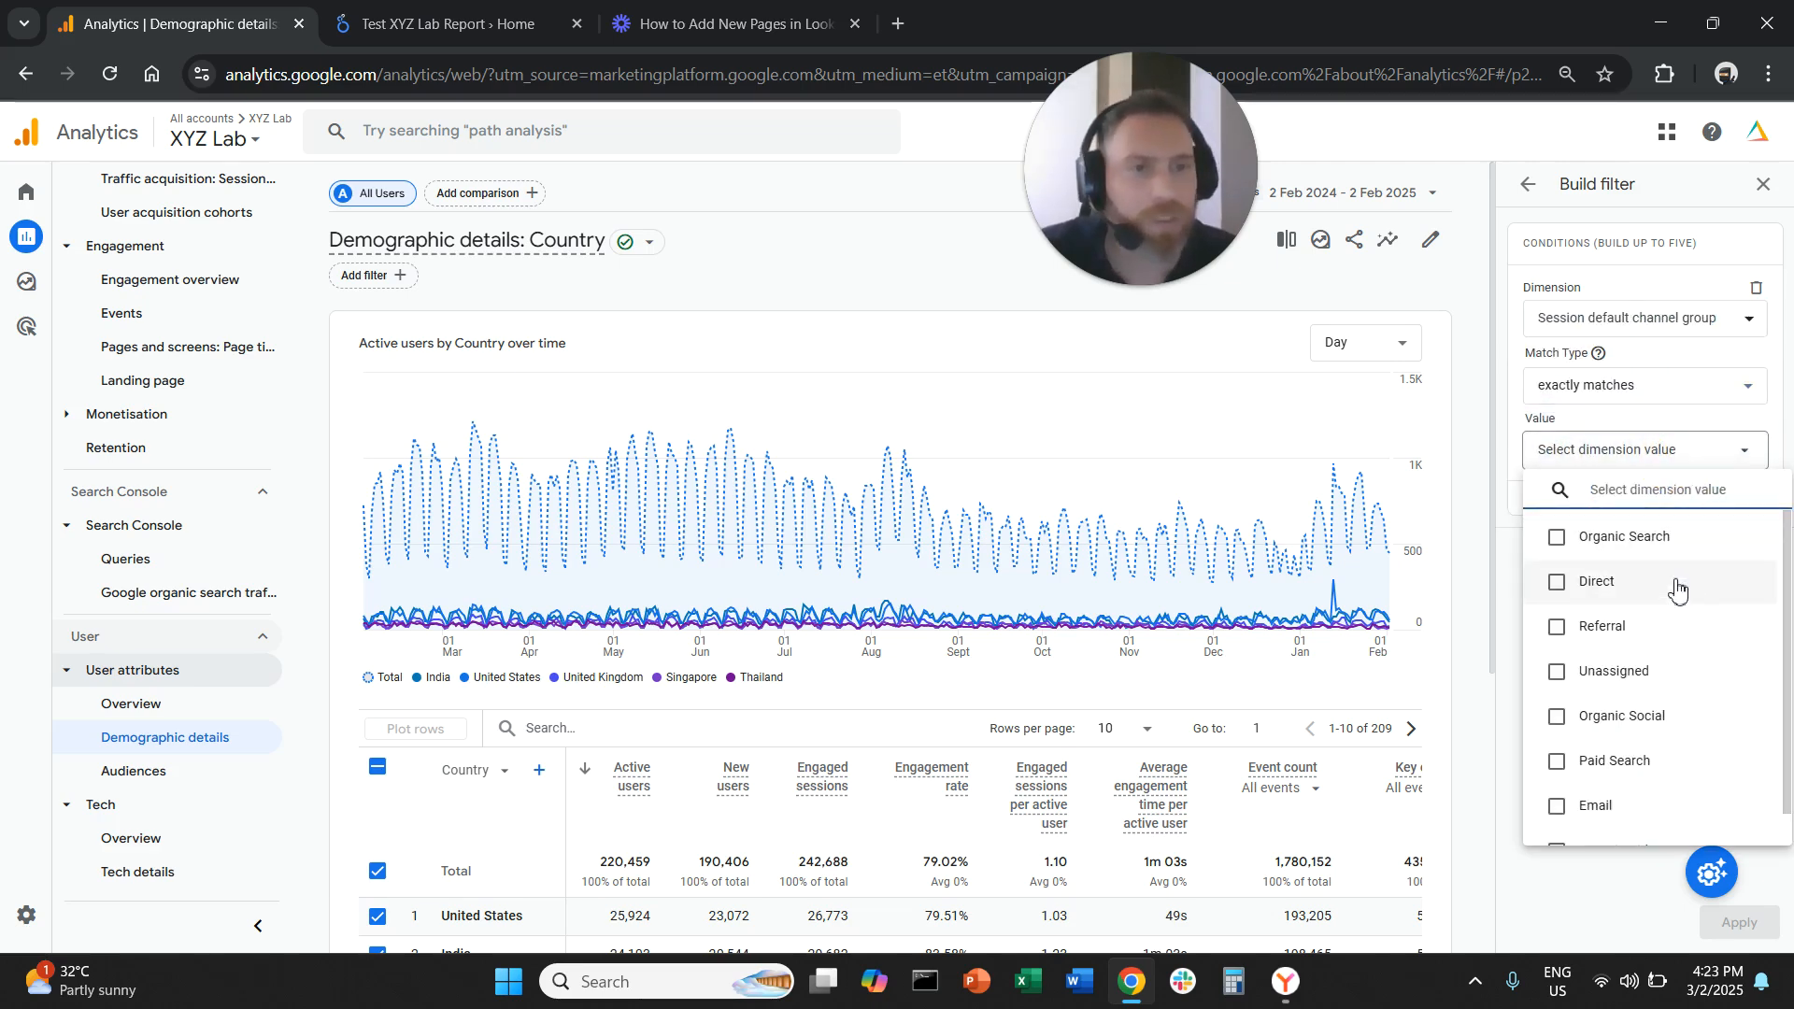
{"action": "left_click", "coordinate": [1675, 628]}
{"action": "left_click", "coordinate": [1594, 899]}
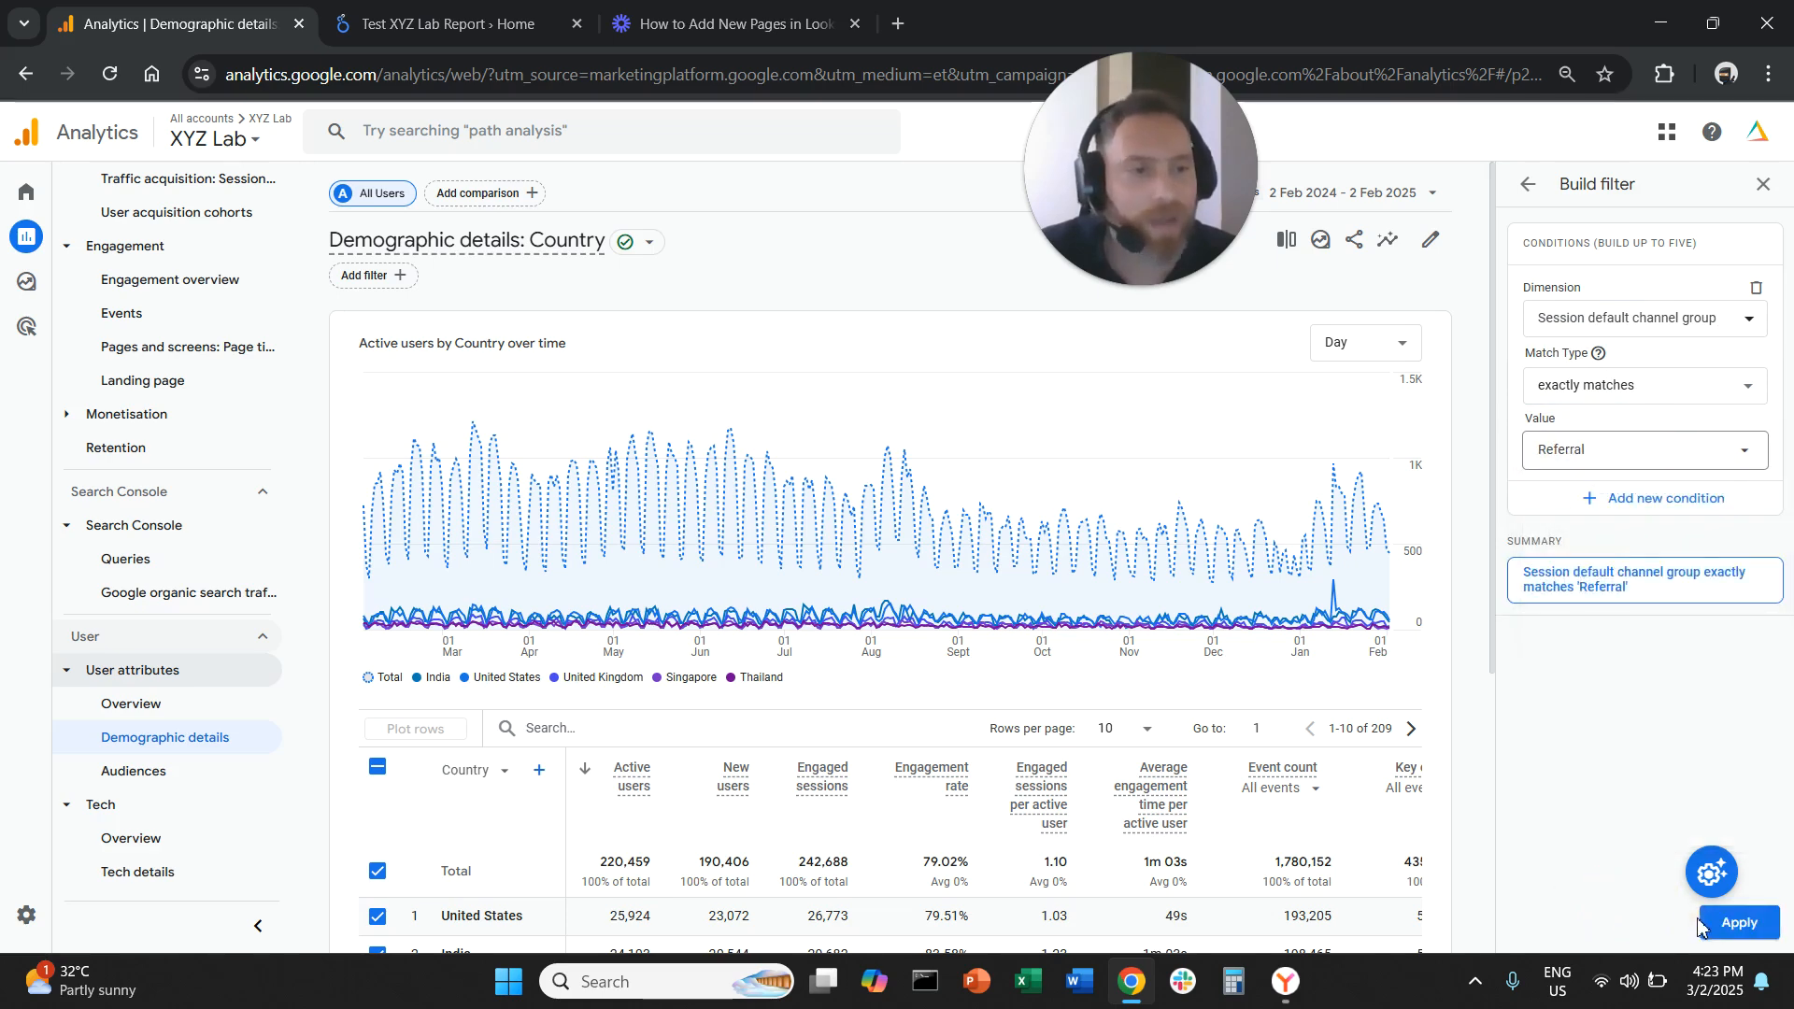
{"action": "left_click", "coordinate": [1730, 922]}
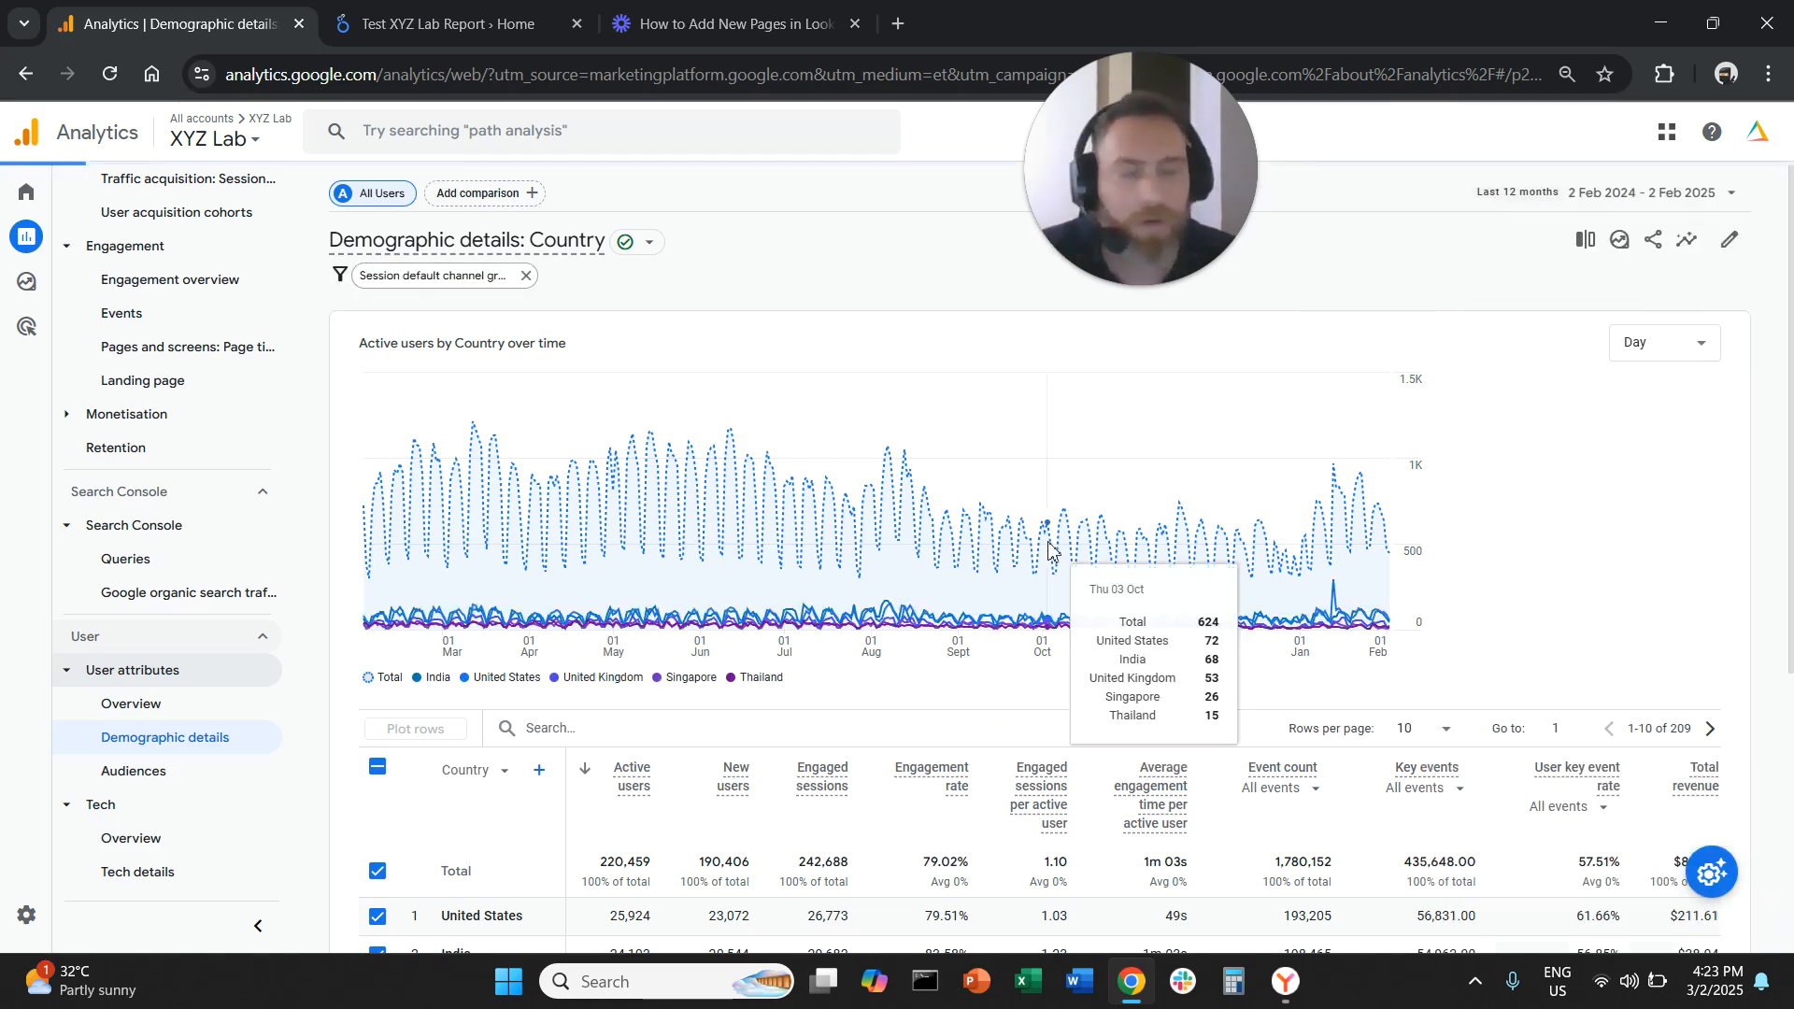
Clear the country row selection in the referral-filtered Demographic details table
{"action": "scroll", "coordinate": [753, 759], "scroll_direction": "down", "scroll_amount": 1}
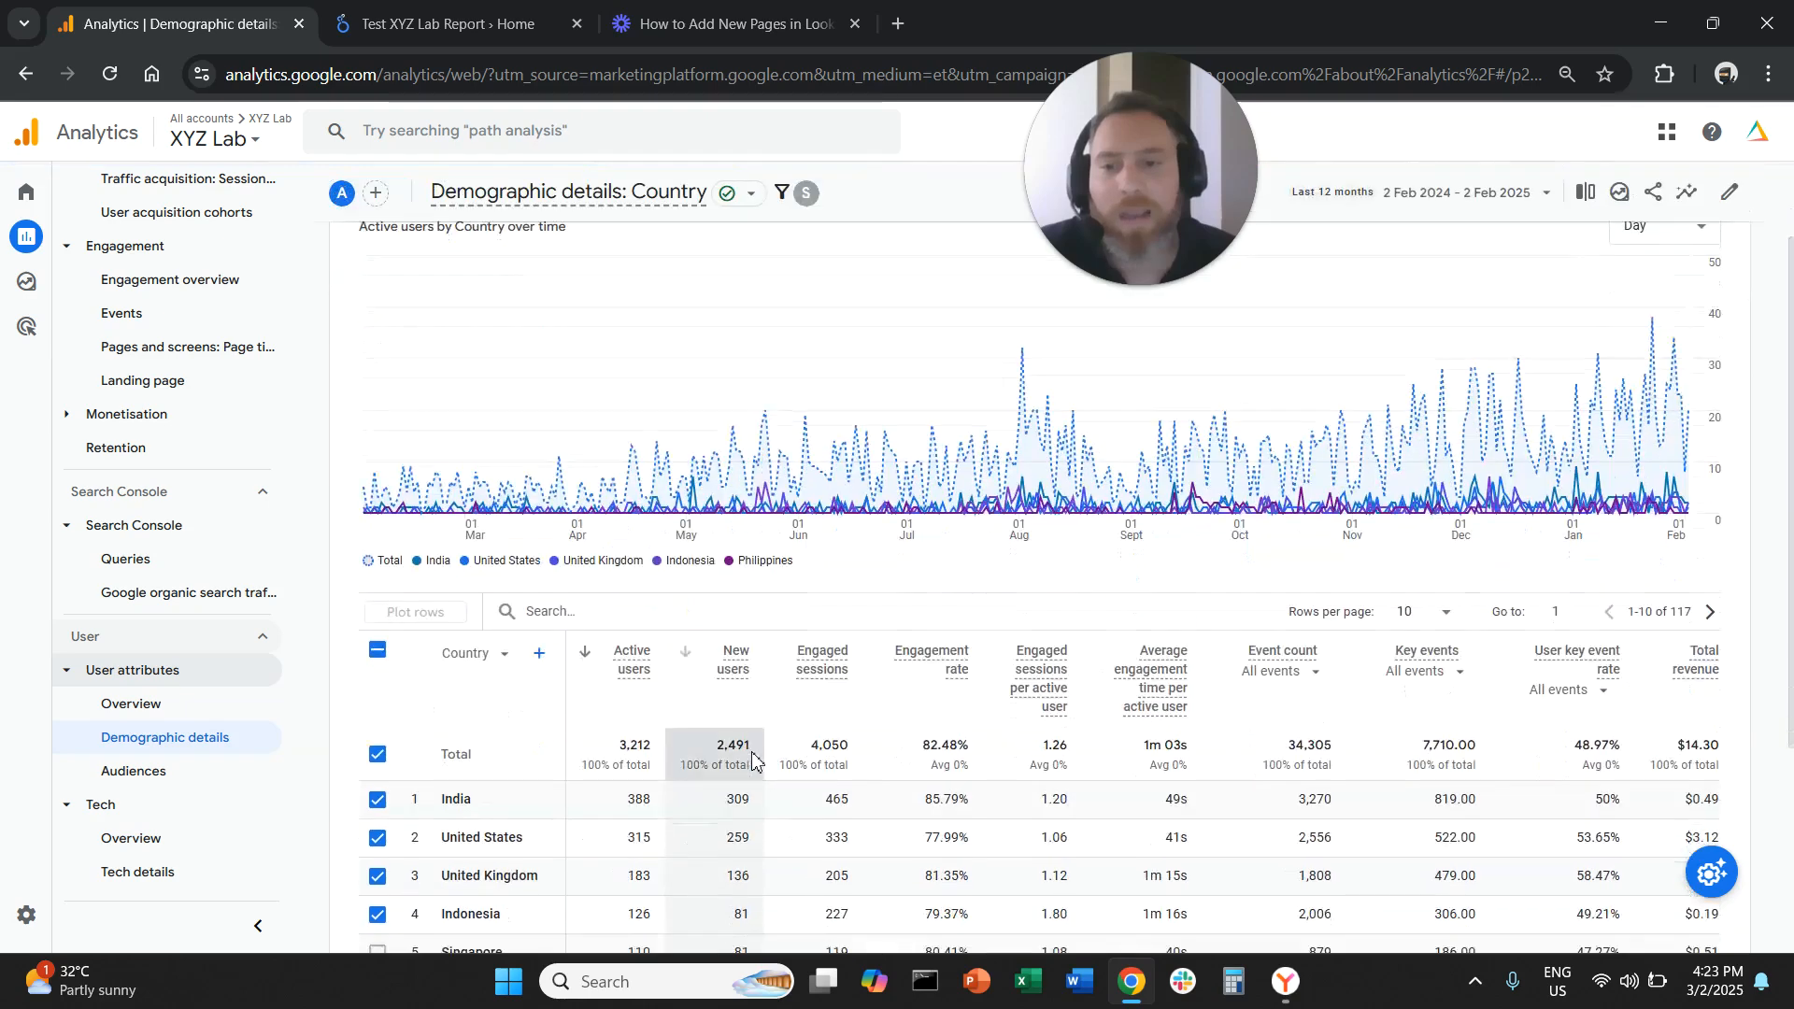
{"action": "scroll", "coordinate": [753, 758], "scroll_direction": "down", "scroll_amount": 3}
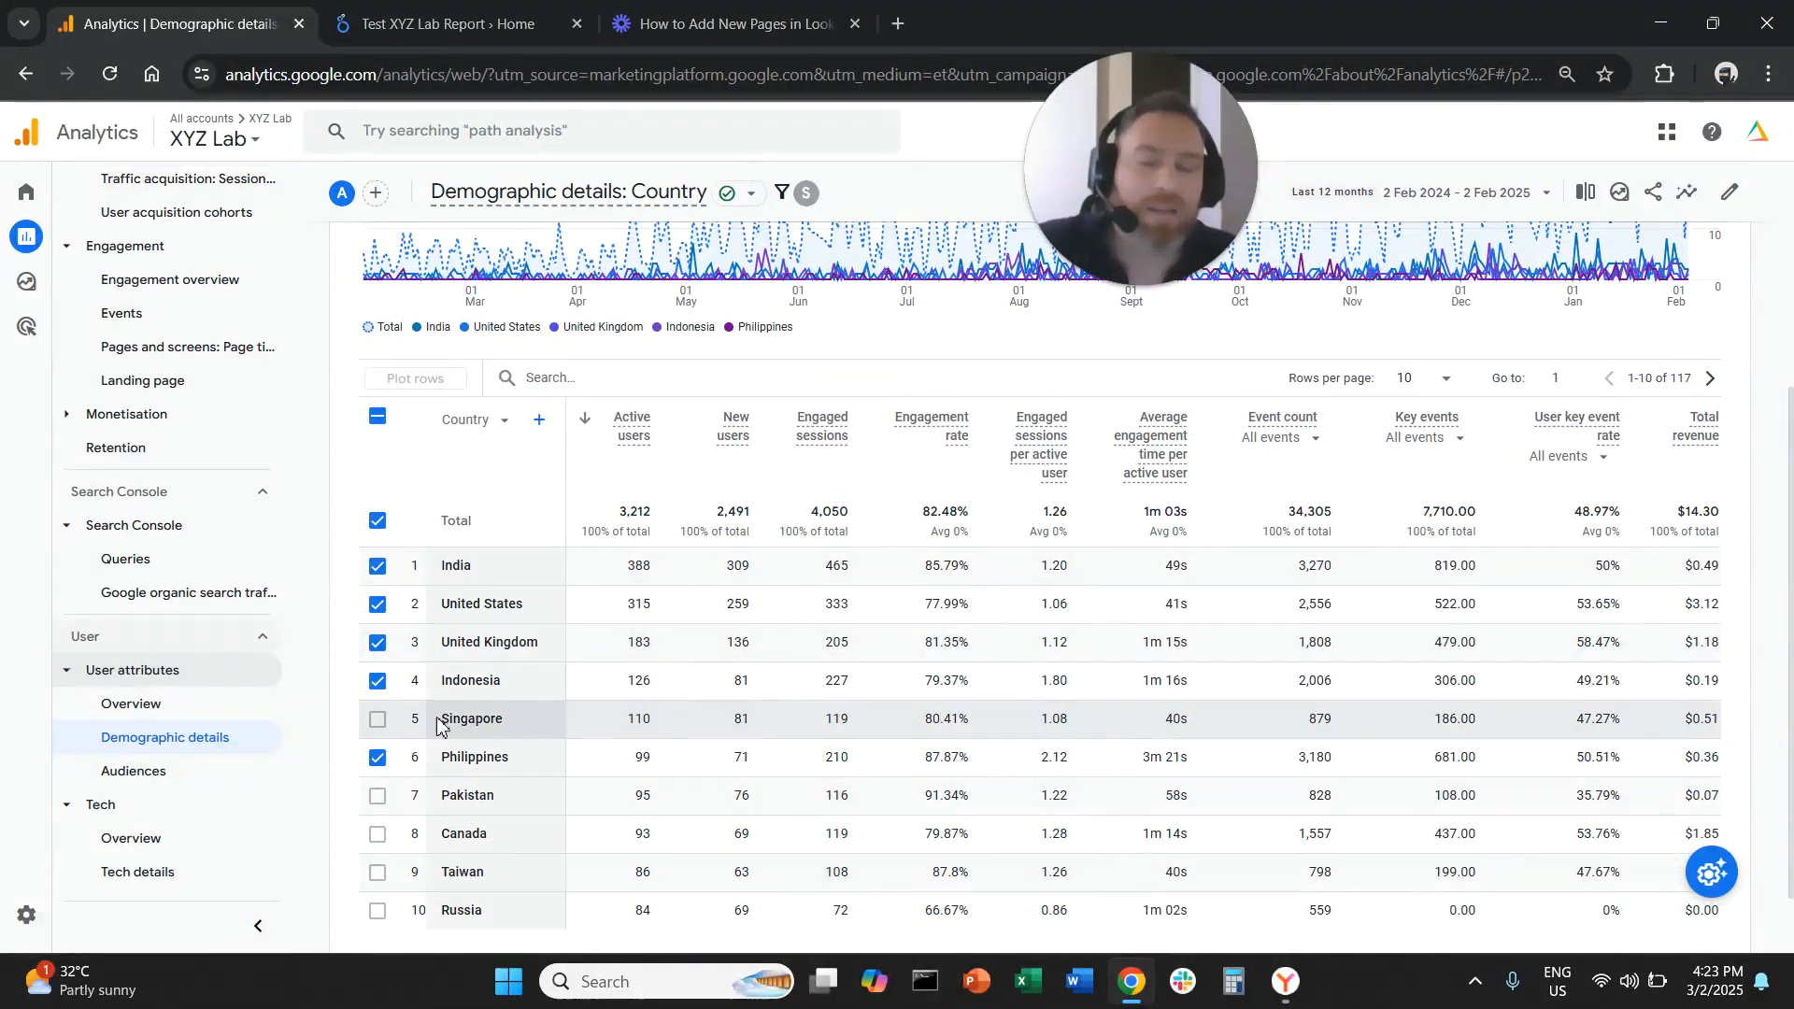
{"action": "left_click", "coordinate": [377, 416]}
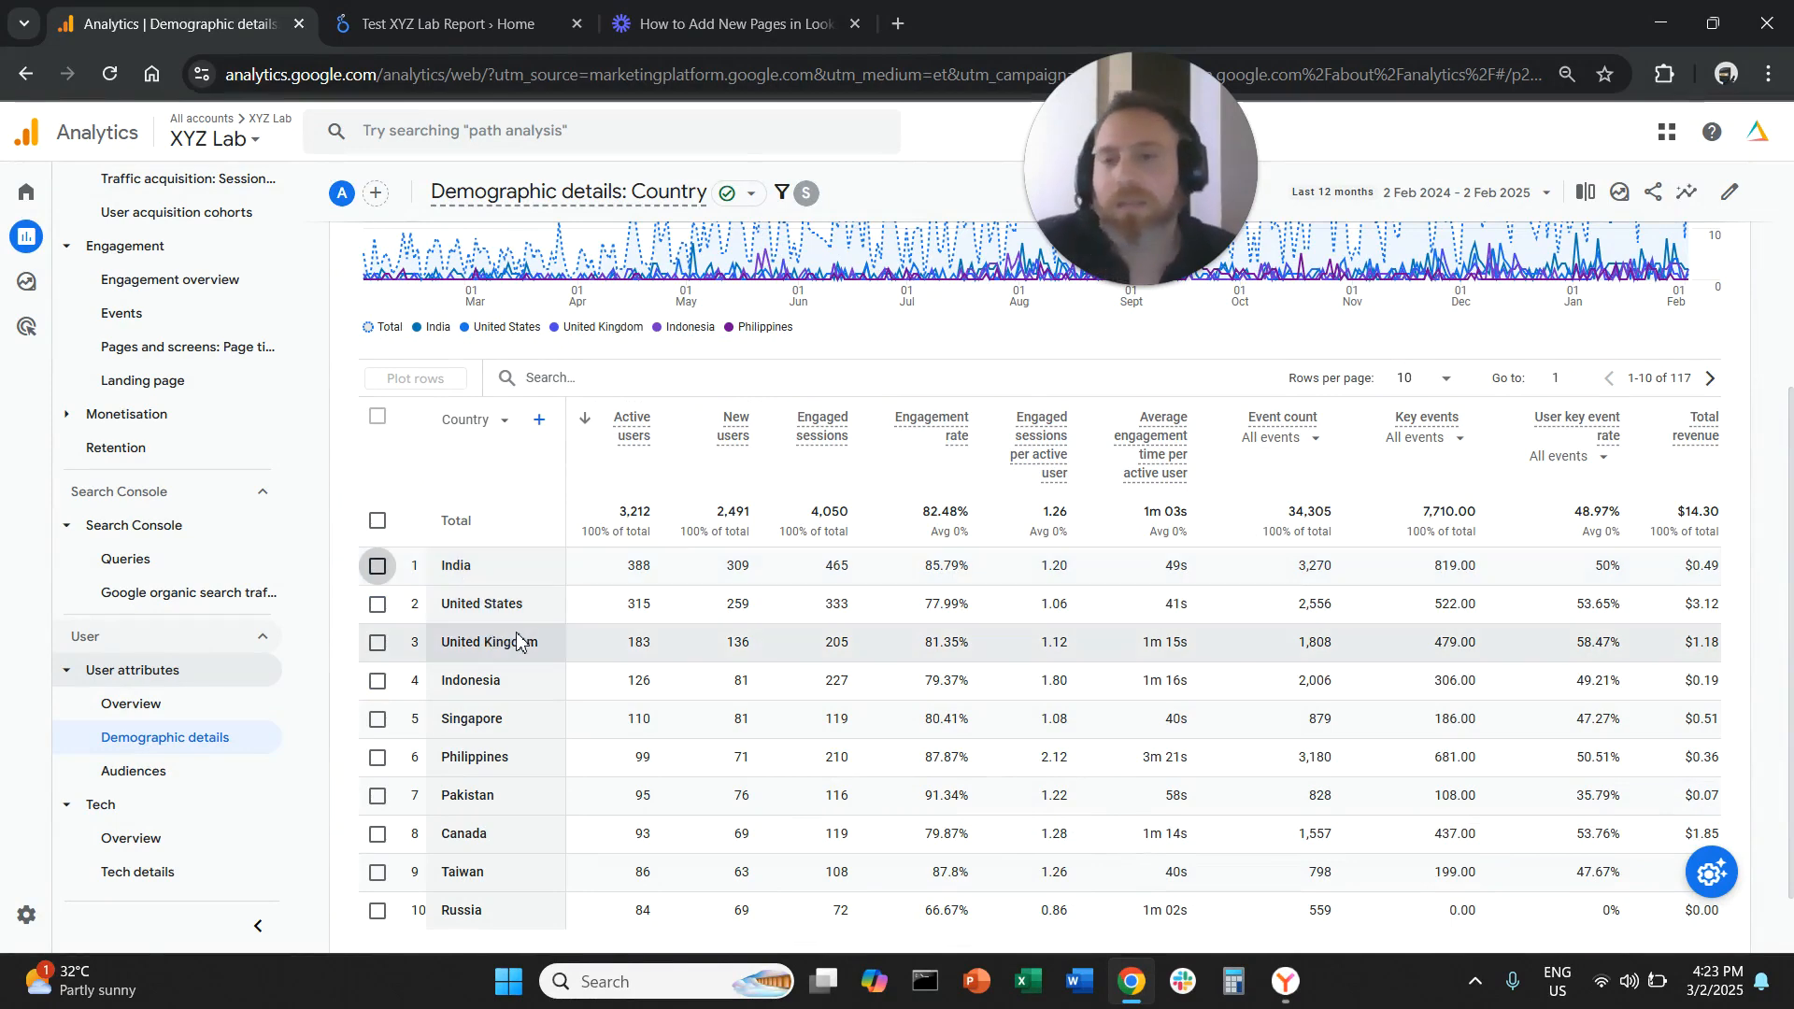
Open the report filter and change its dimension to Session source/medium
{"action": "scroll", "coordinate": [537, 682], "scroll_direction": "up", "scroll_amount": 1}
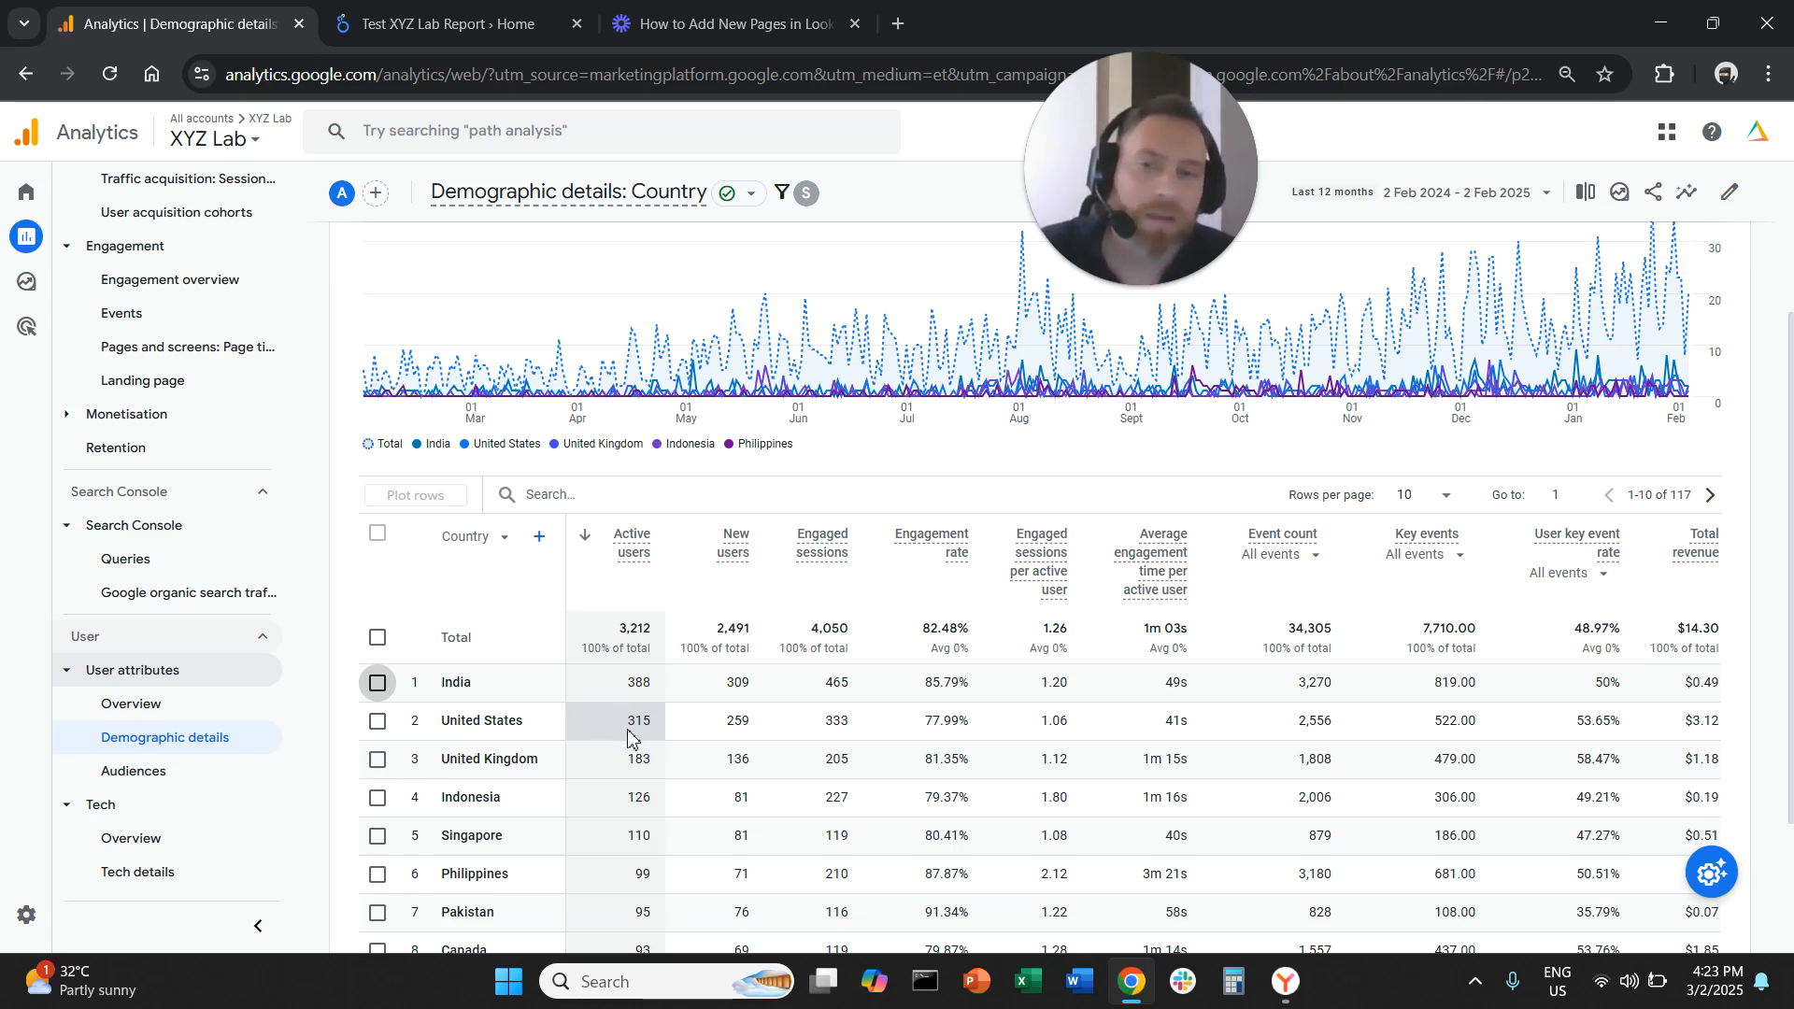
{"action": "scroll", "coordinate": [440, 299], "scroll_direction": "up", "scroll_amount": 3}
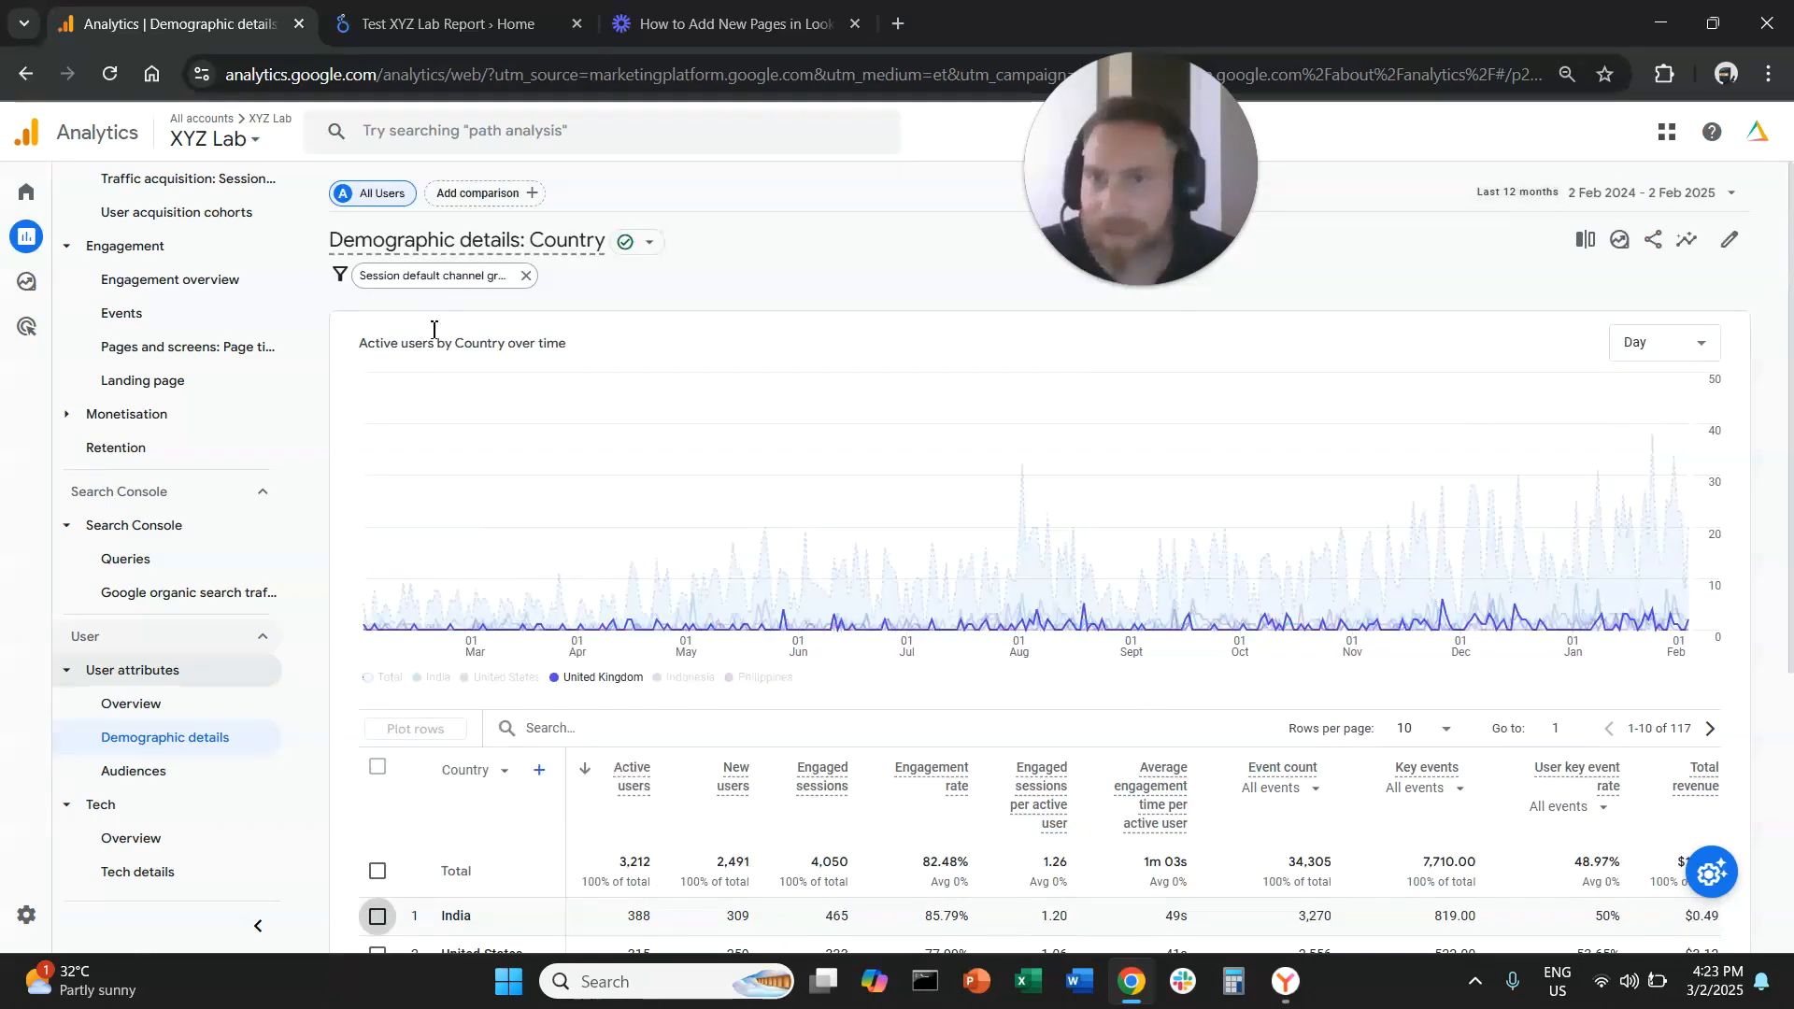
{"action": "left_click", "coordinate": [435, 277]}
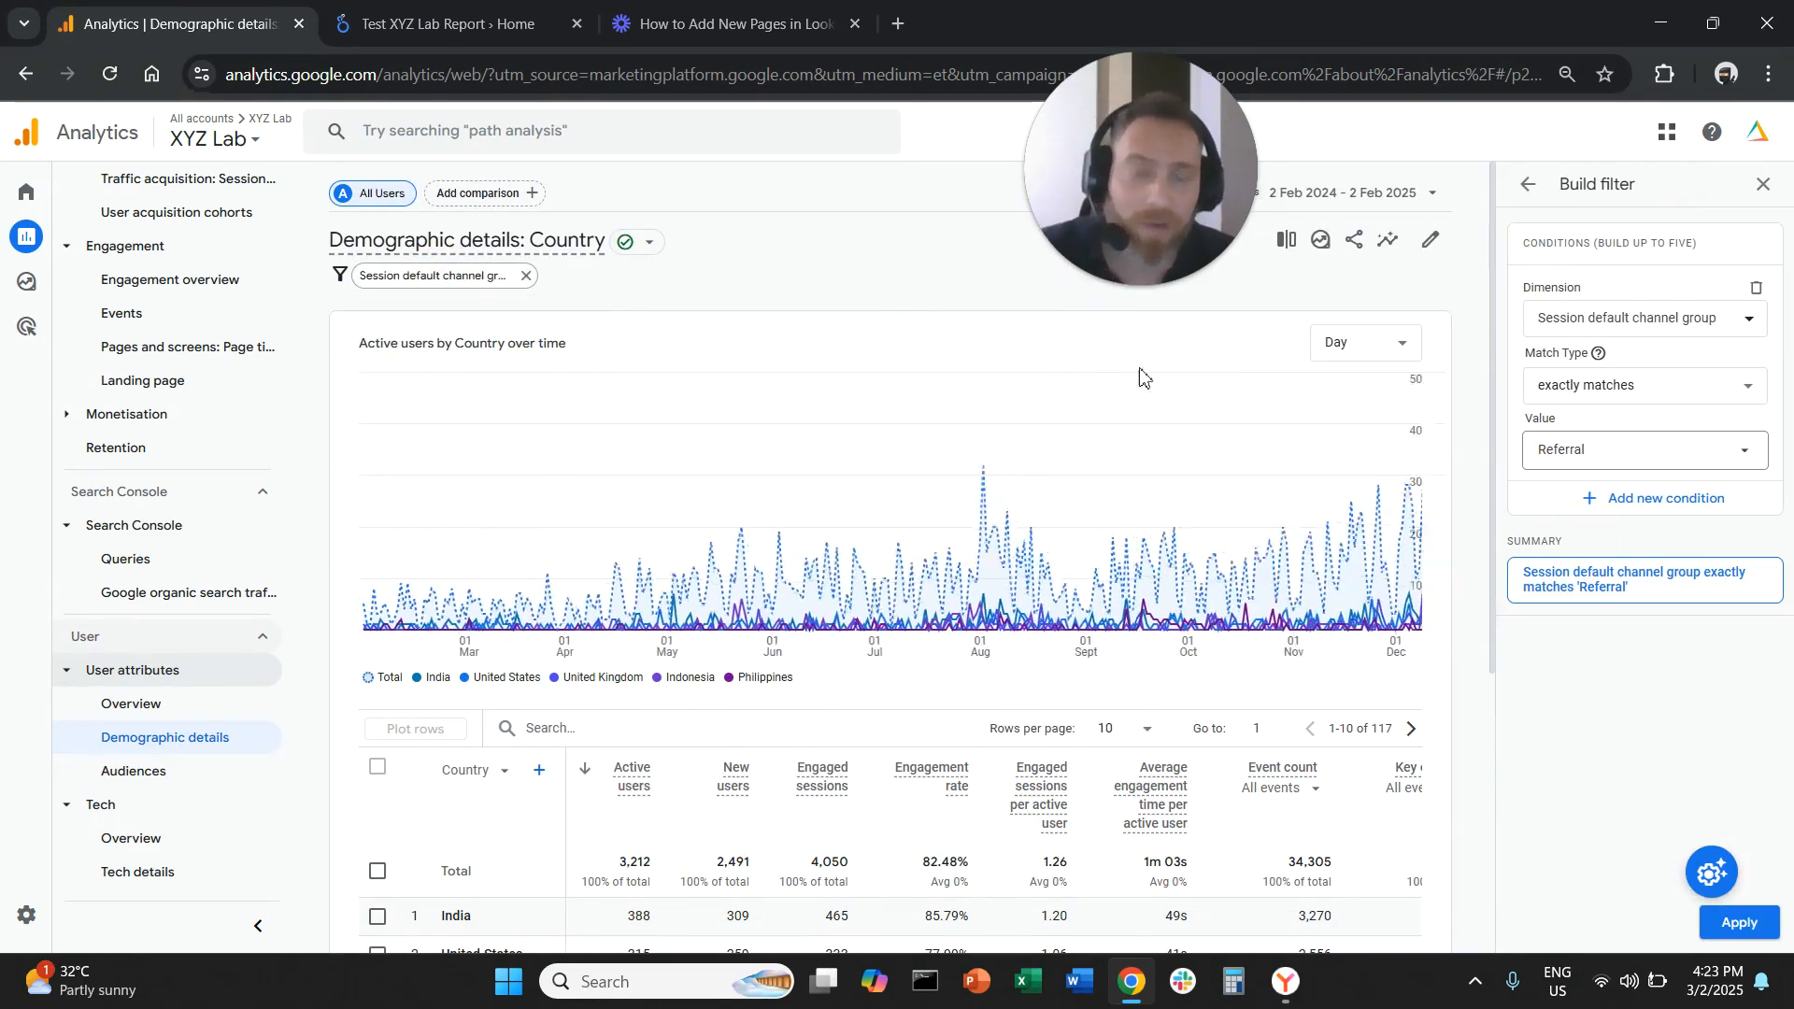
{"action": "left_click", "coordinate": [1667, 320]}
{"action": "type", "text": "session so"}
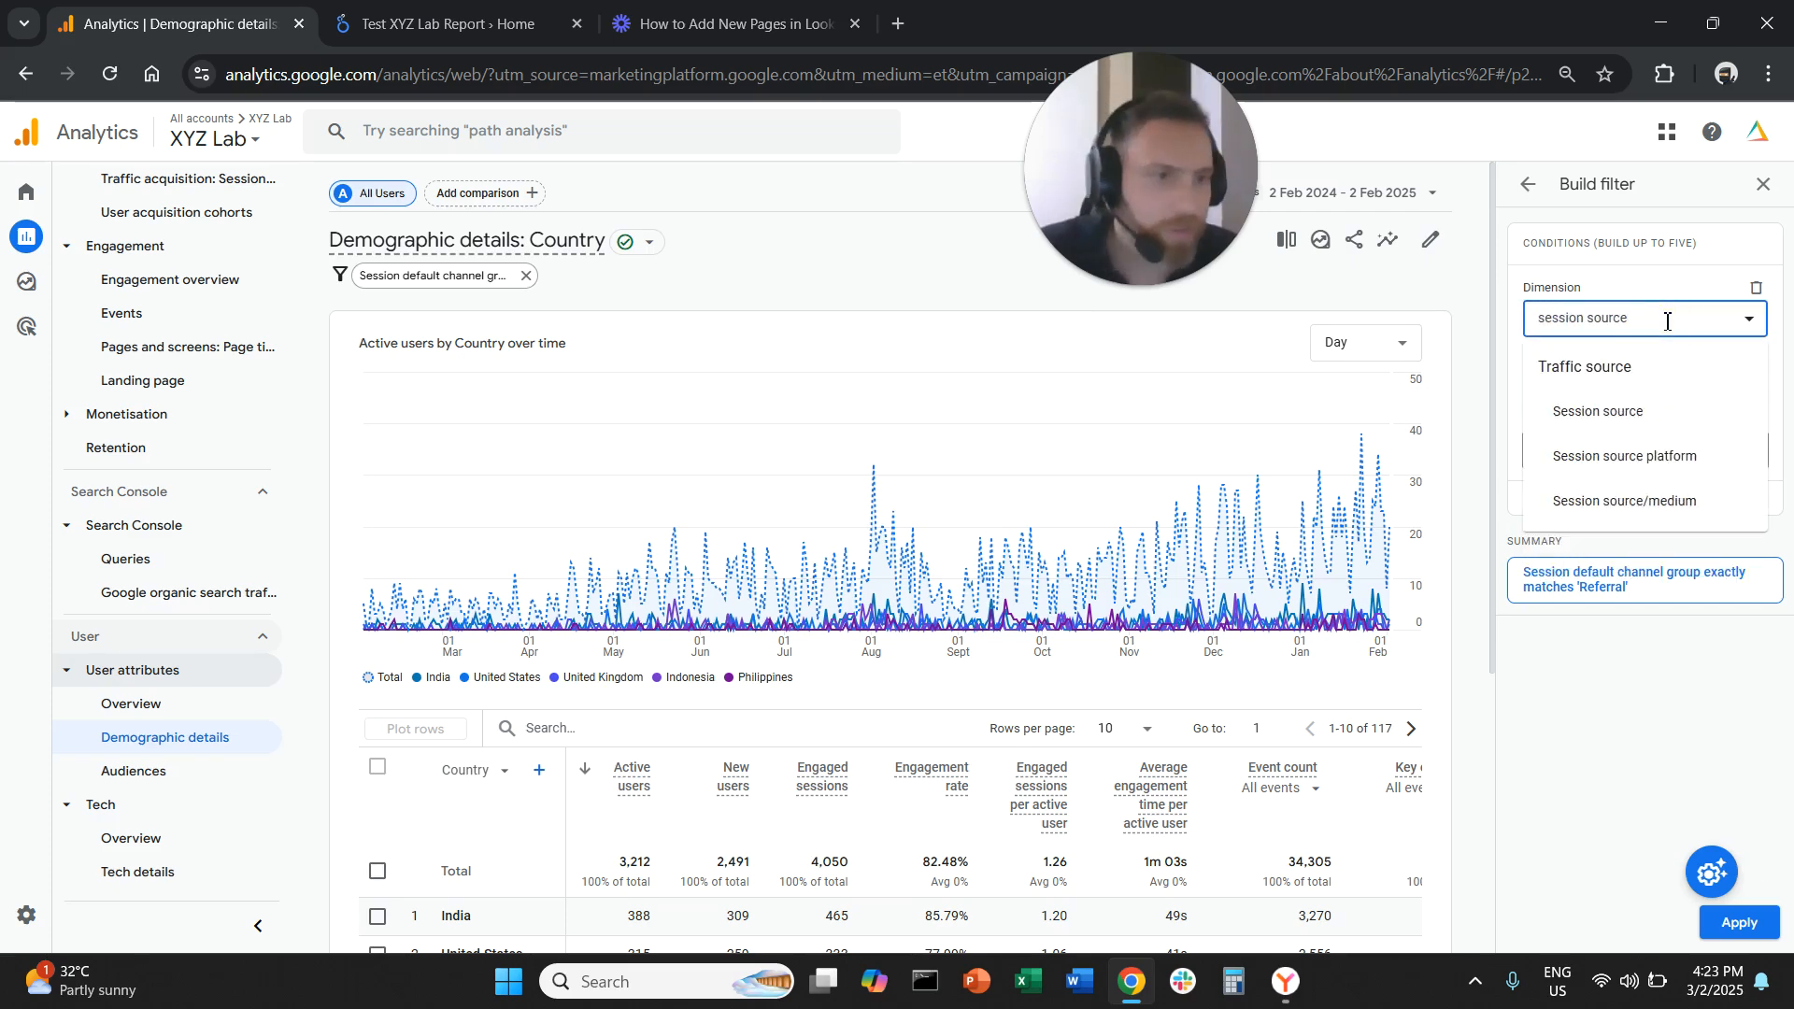
{"action": "type", "text": "urce"}
{"action": "left_click", "coordinate": [1672, 502]}
Set the filter to exactly match perplexity.ai / referral and perplexity / (not set), and apply it
{"action": "left_click", "coordinate": [1693, 390]}
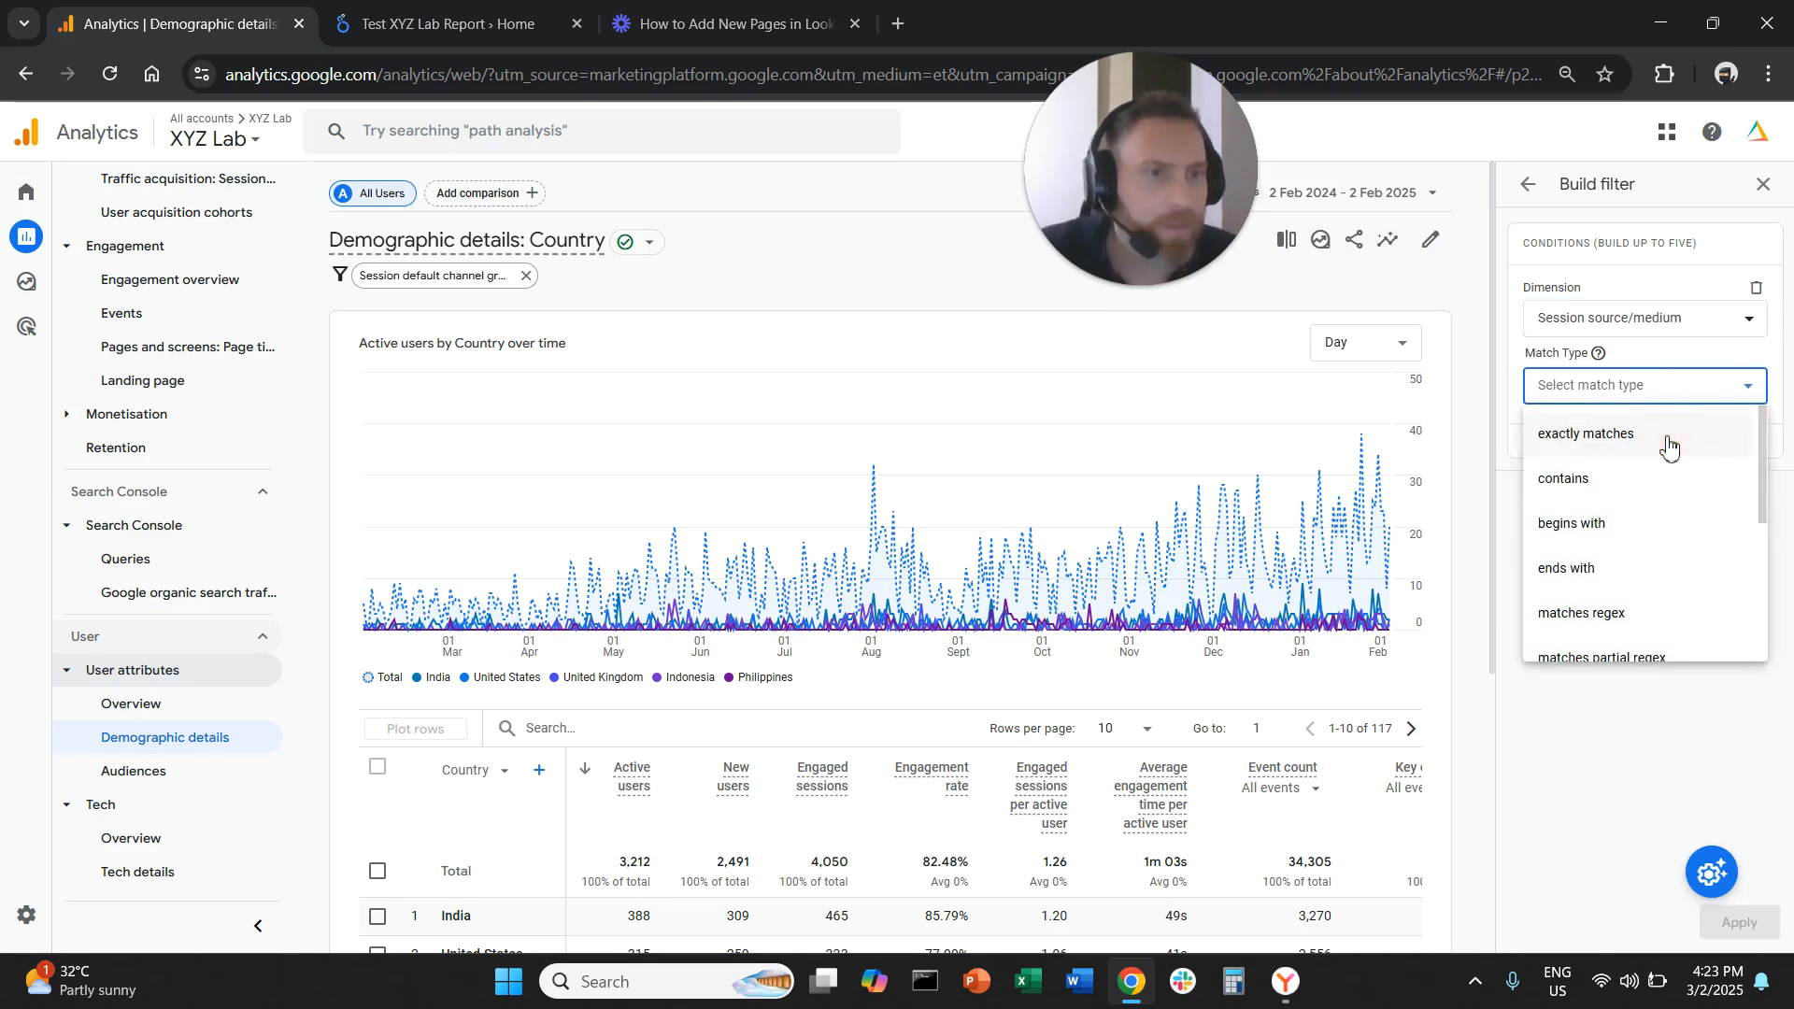
{"action": "left_click", "coordinate": [1670, 439]}
{"action": "left_click", "coordinate": [1672, 457]}
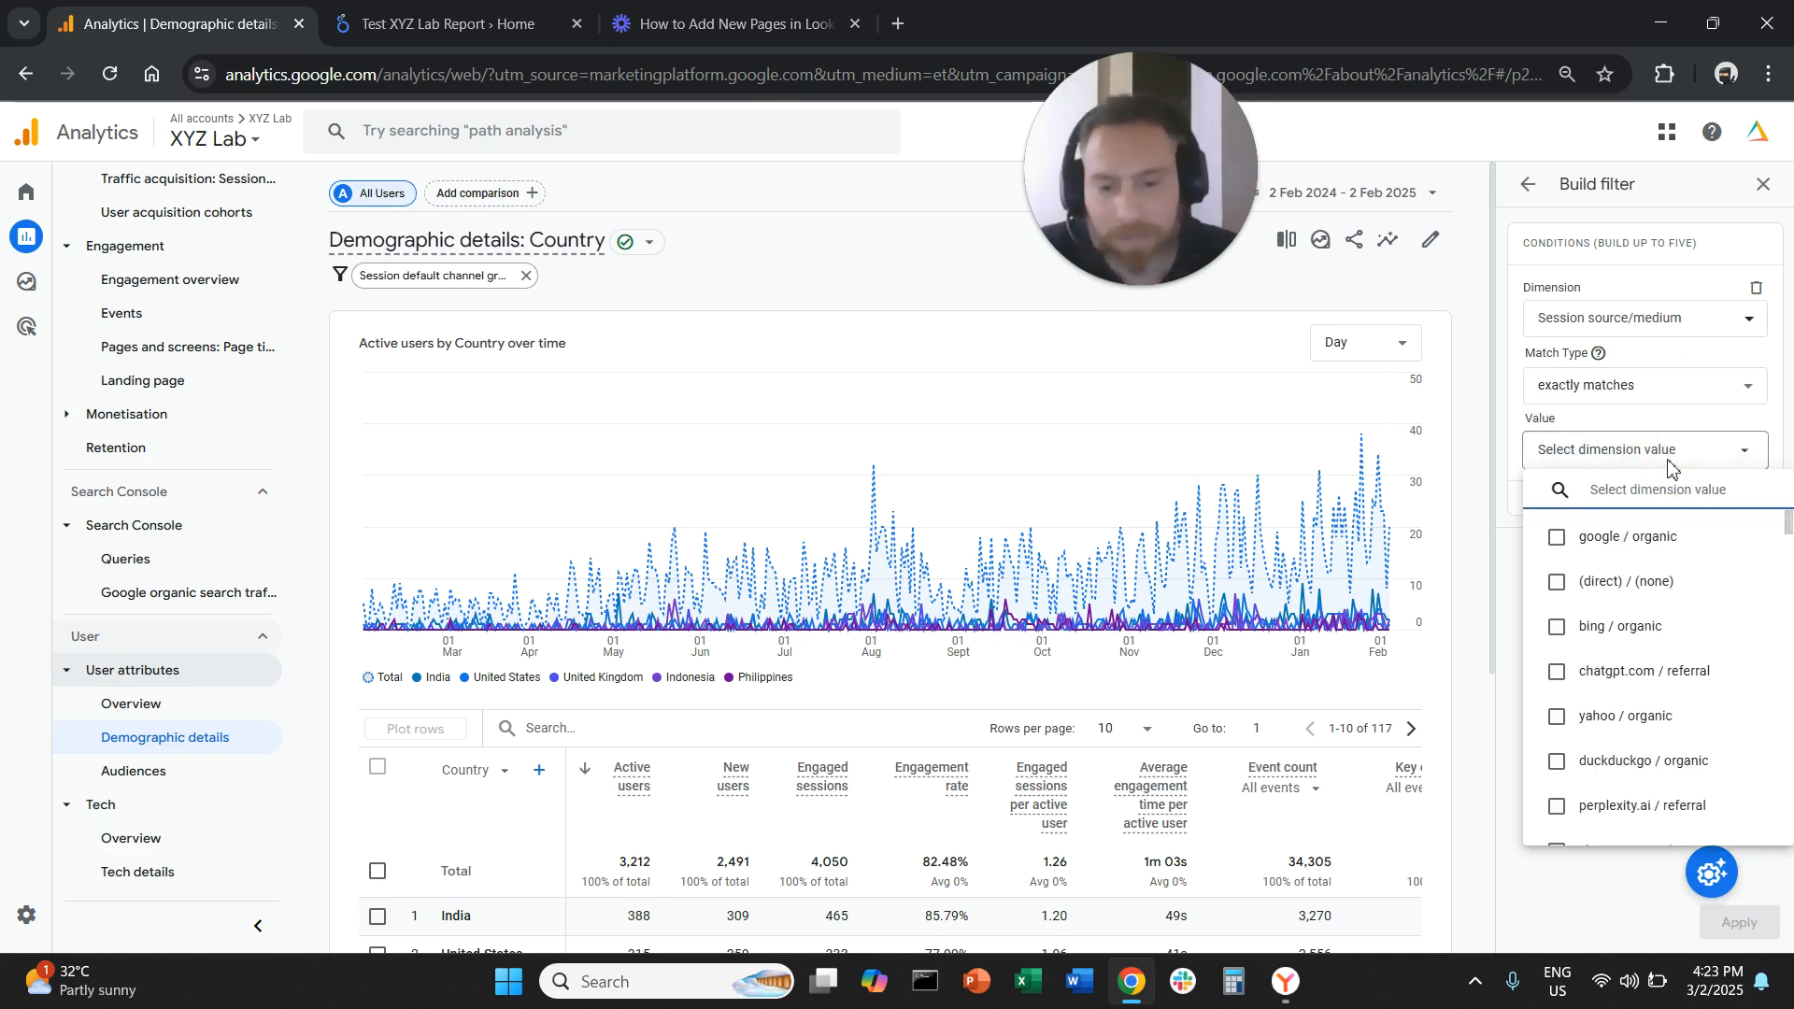
{"action": "type", "text": "perp"}
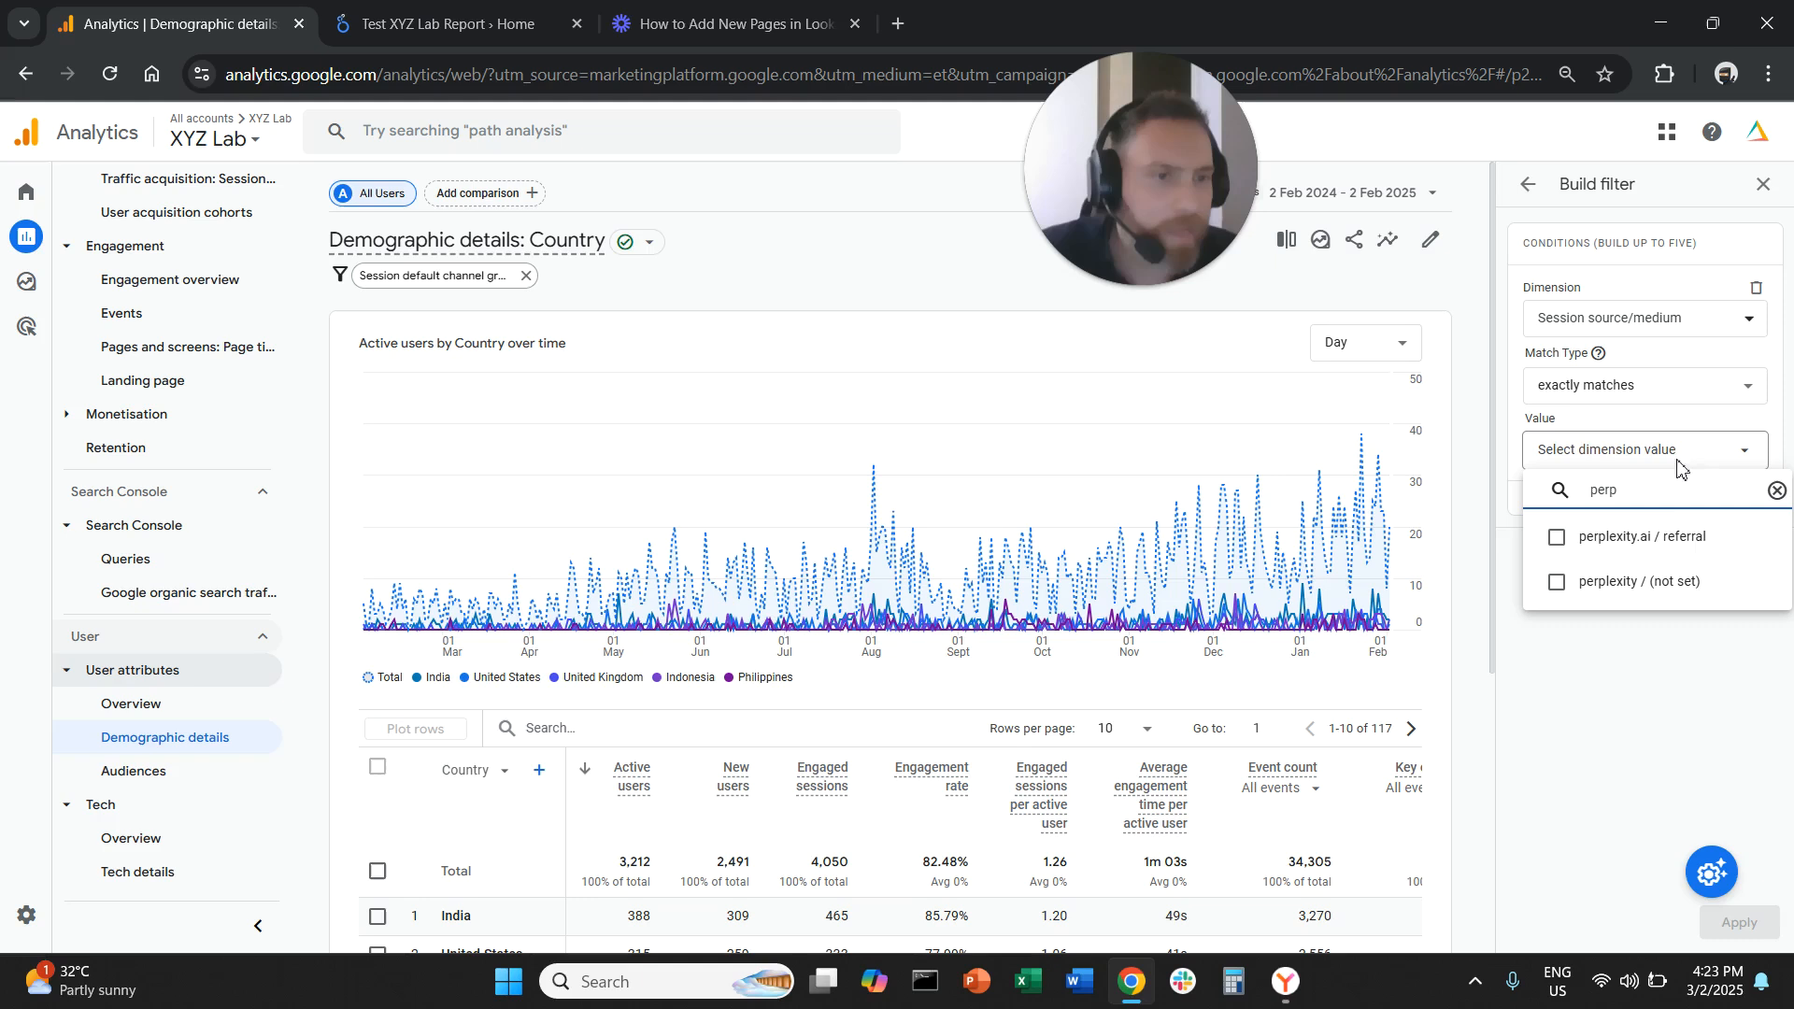
{"action": "left_click", "coordinate": [1672, 539]}
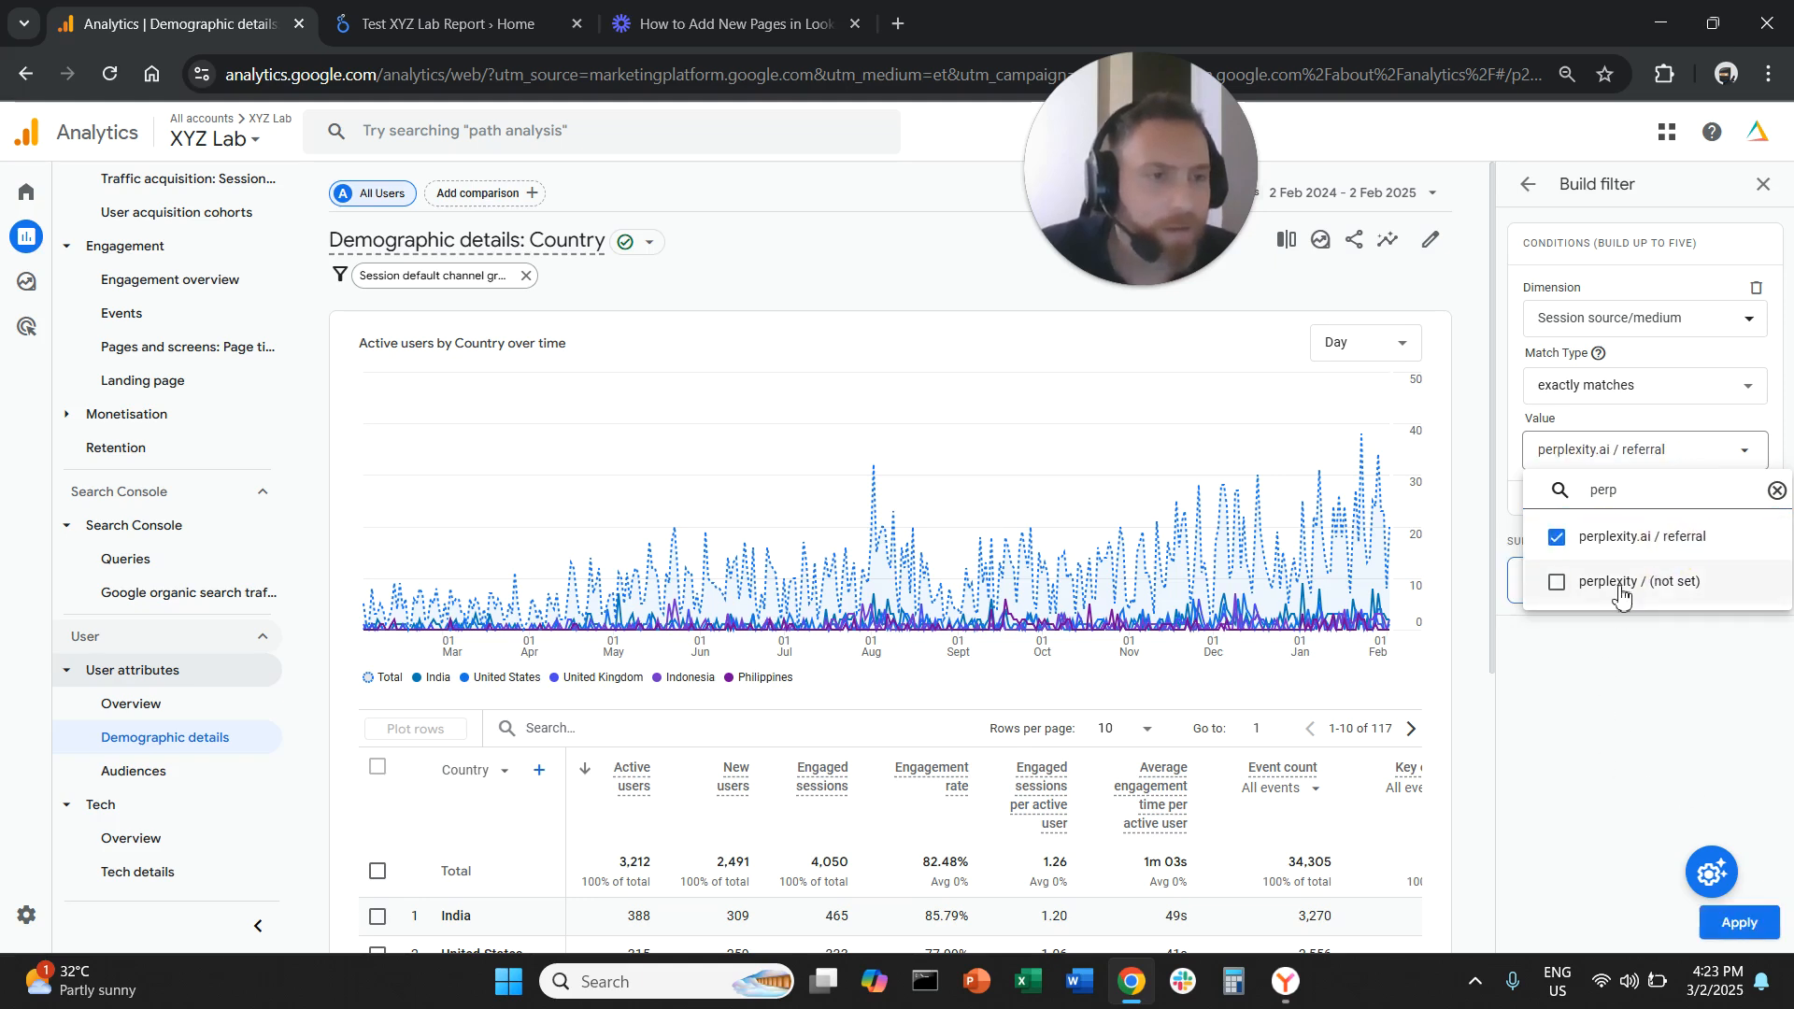
{"action": "left_click", "coordinate": [1618, 590]}
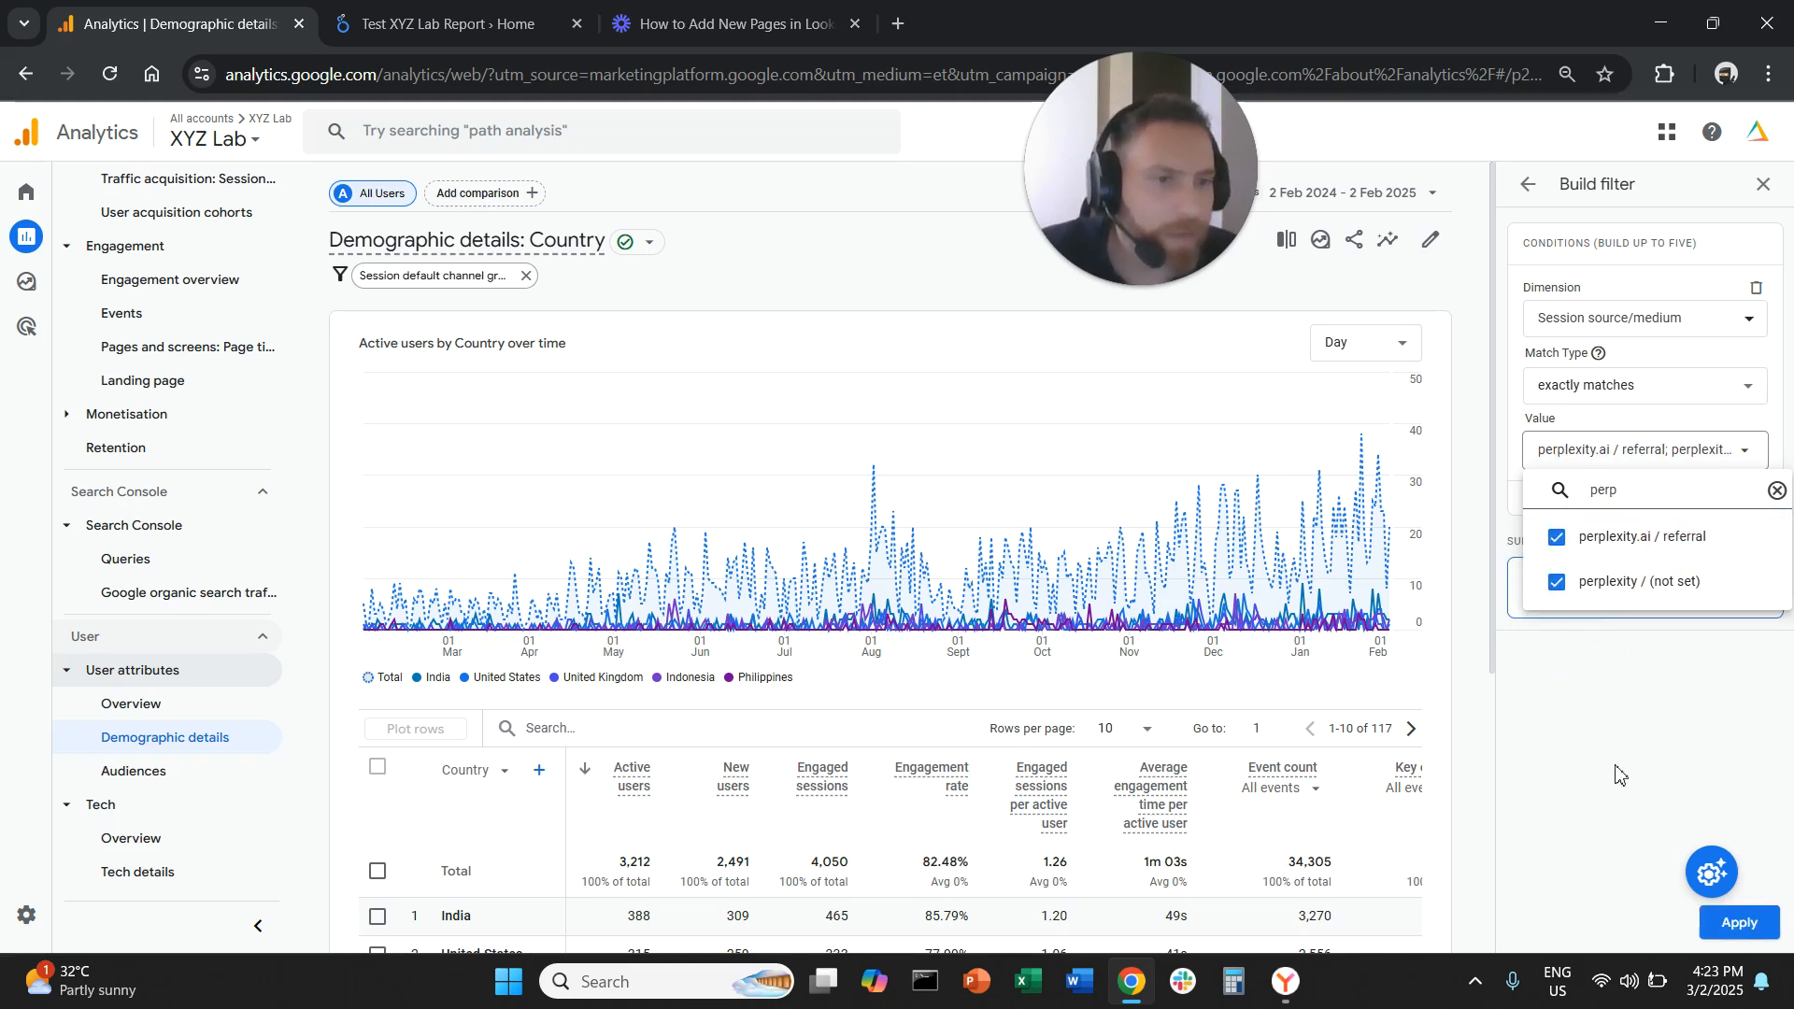
{"action": "left_click", "coordinate": [1588, 882]}
{"action": "left_click", "coordinate": [1737, 923]}
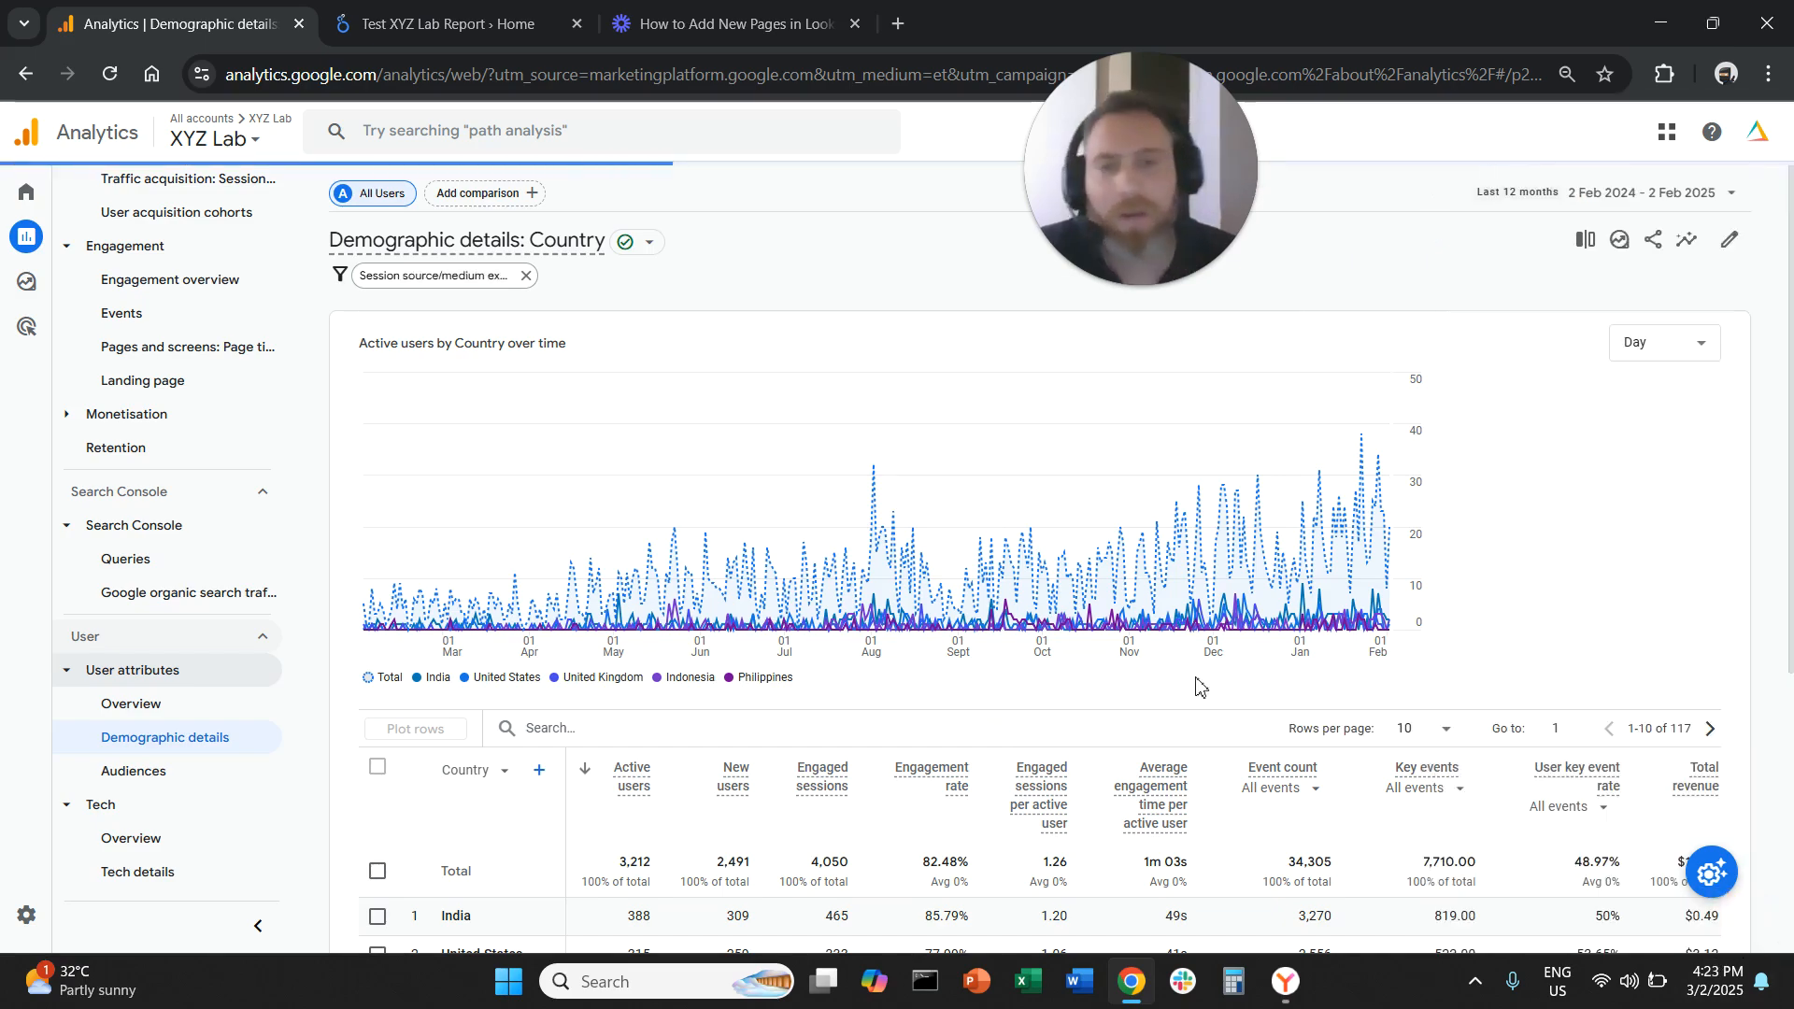
Clear the country row selection for the Perplexity-filtered report
{"action": "scroll", "coordinate": [925, 580], "scroll_direction": "down", "scroll_amount": 3}
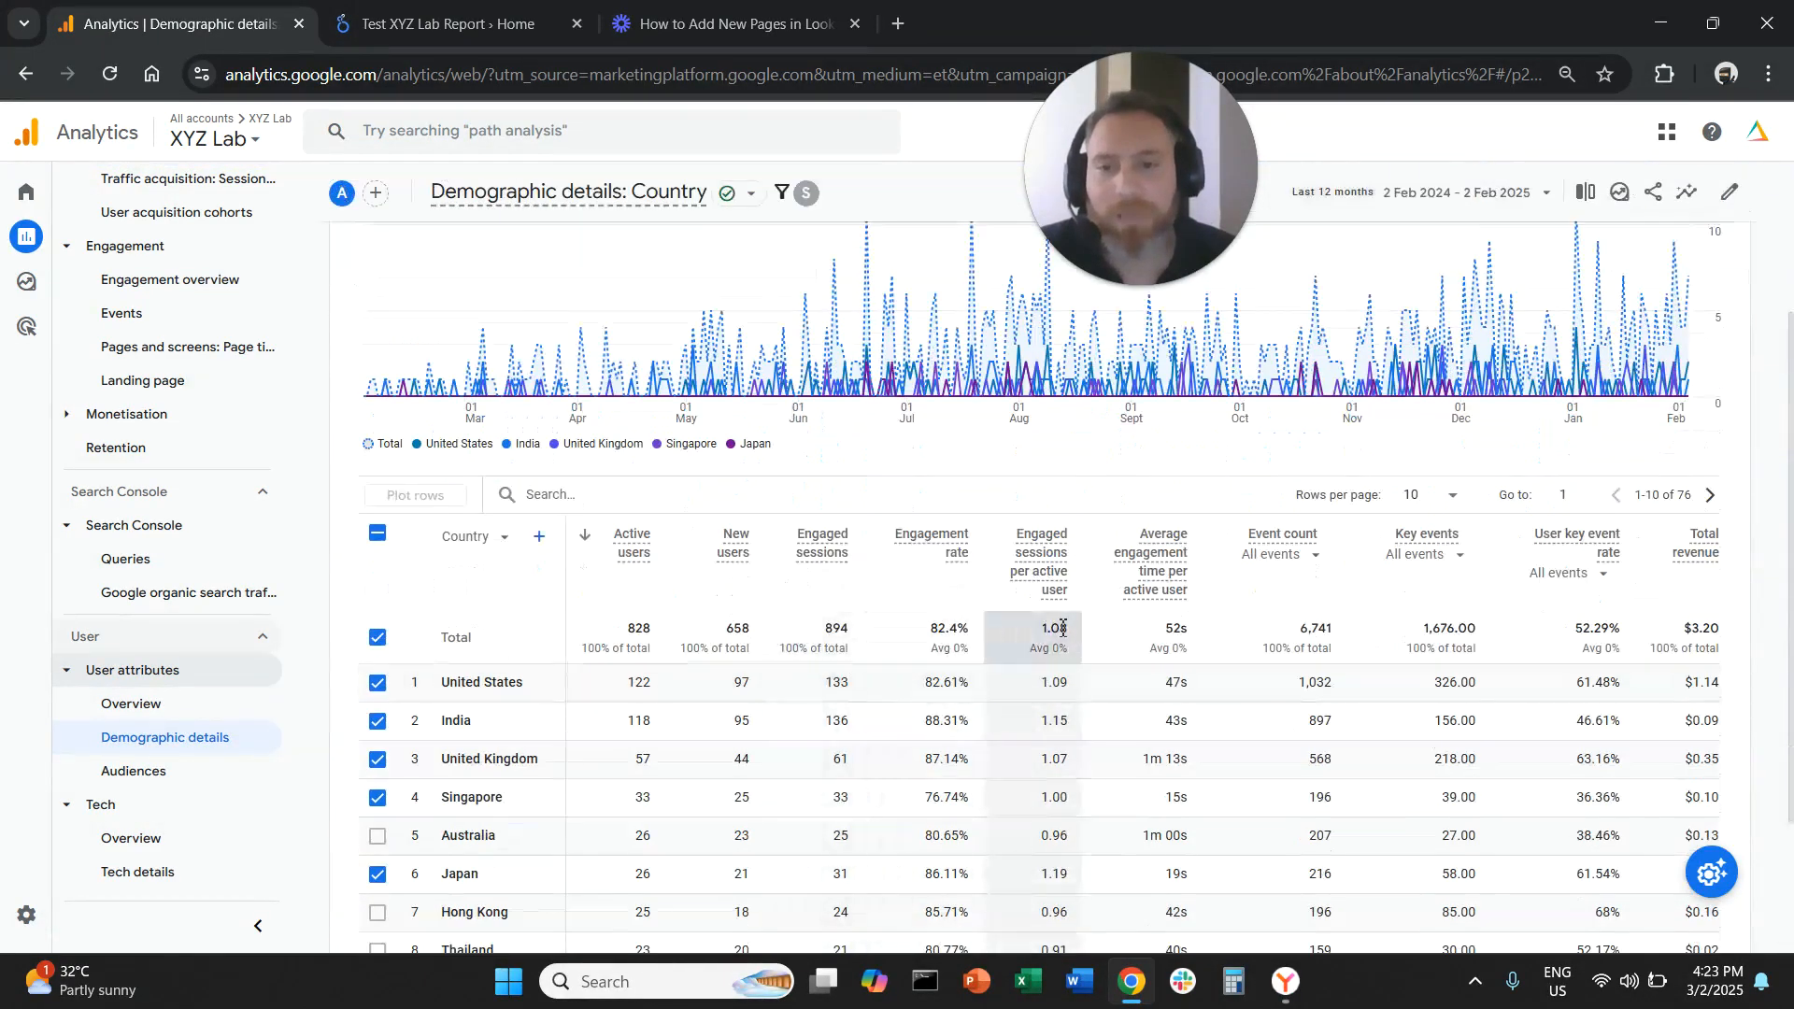
{"action": "left_click", "coordinate": [381, 536]}
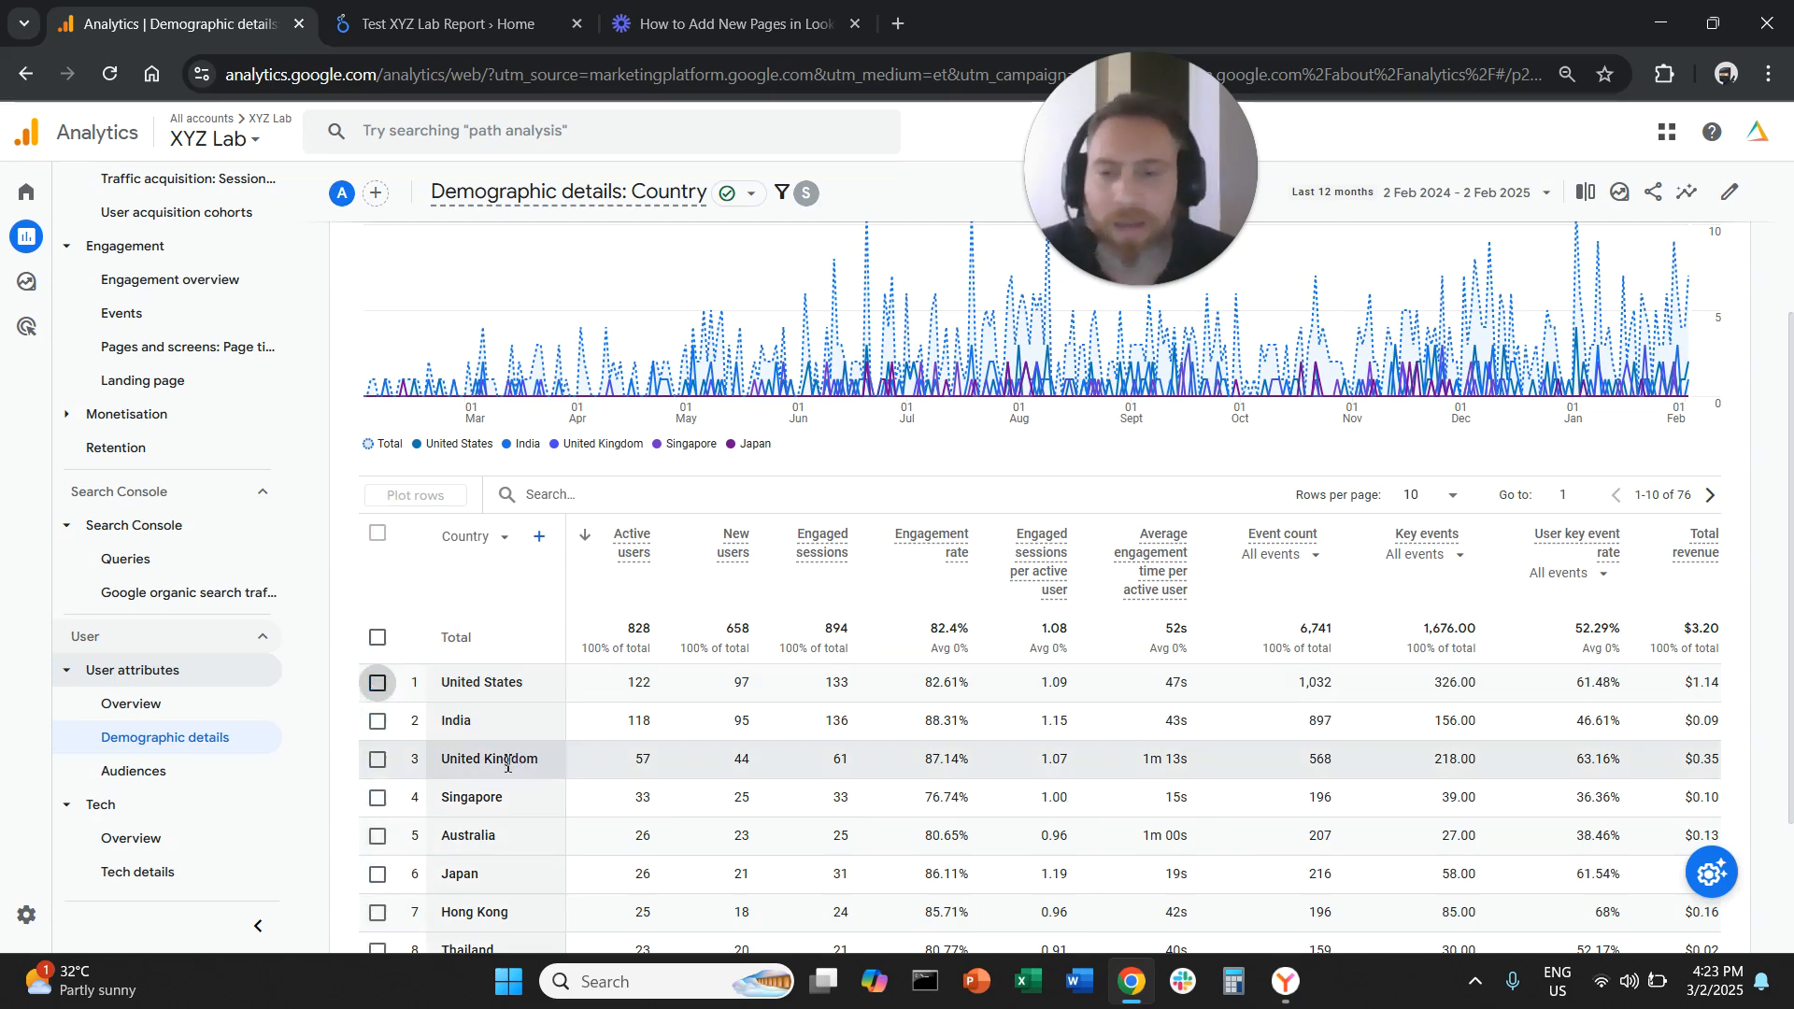
{"action": "scroll", "coordinate": [507, 764], "scroll_direction": "down", "scroll_amount": 1}
{"action": "scroll", "coordinate": [513, 734], "scroll_direction": "up", "scroll_amount": 1}
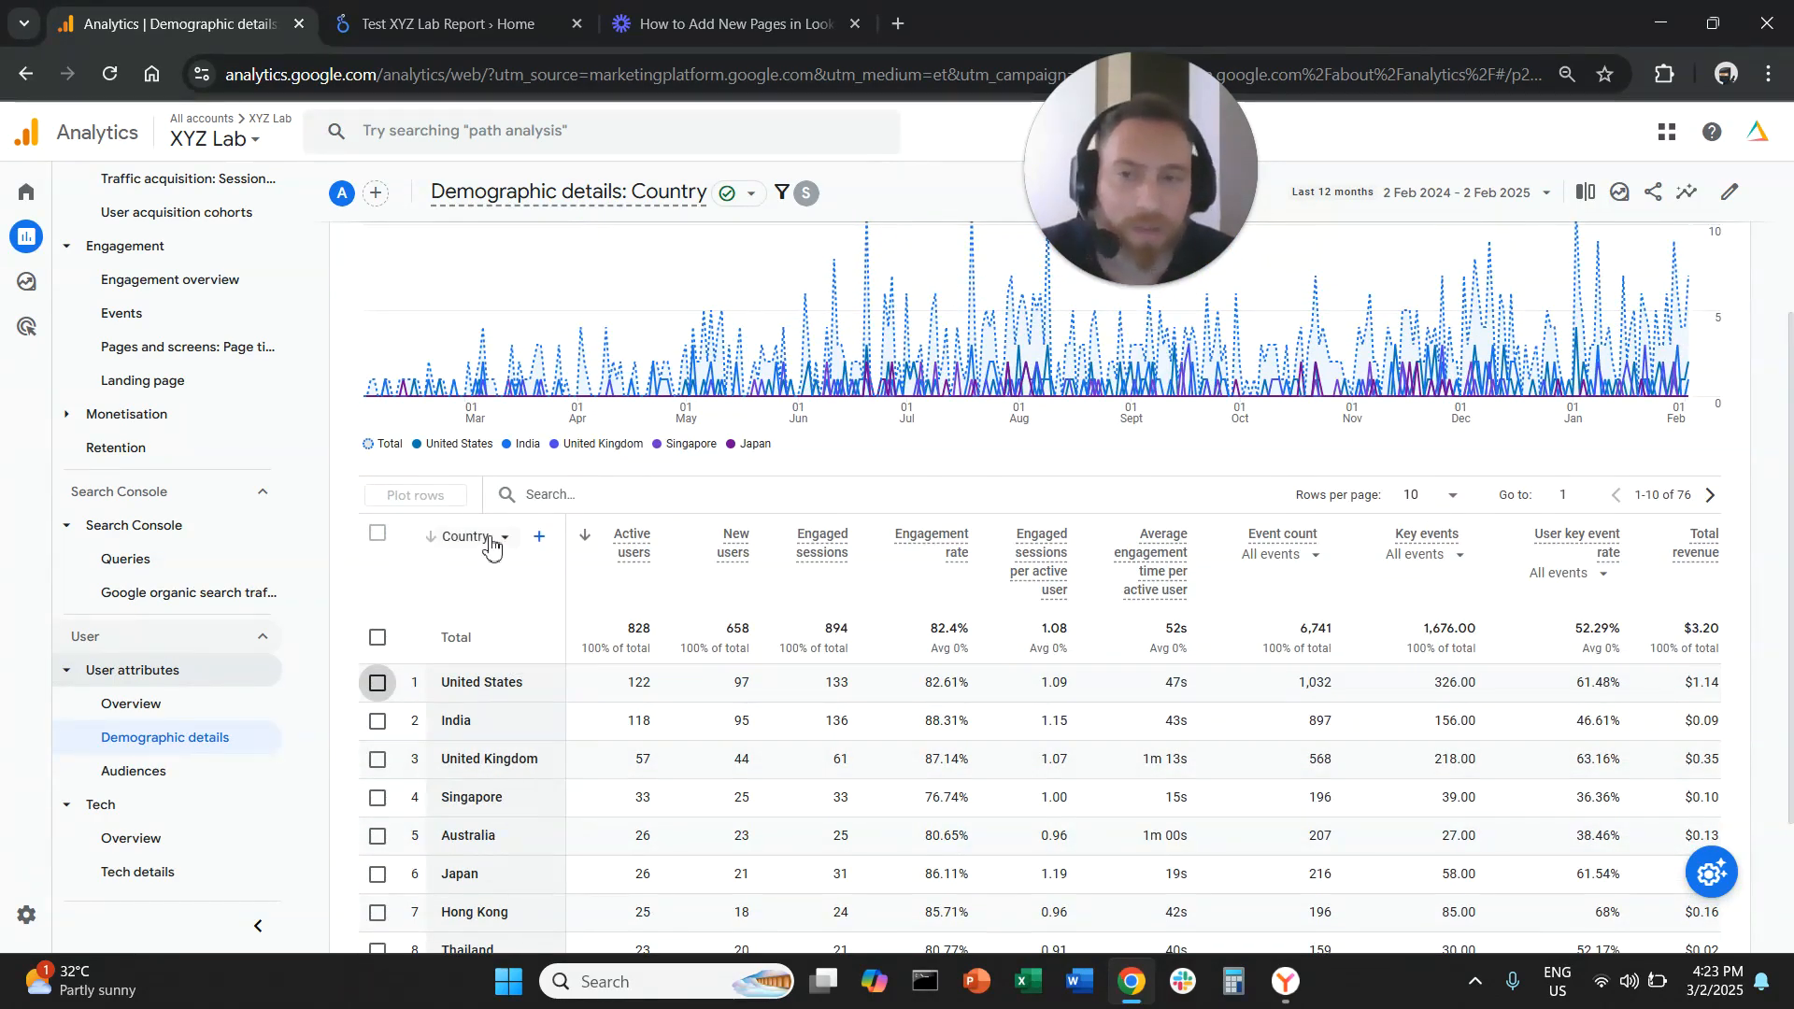
Switch the table's primary dimension to Town/City and clear the row selection
{"action": "left_click", "coordinate": [493, 546]}
{"action": "left_click", "coordinate": [860, 639]}
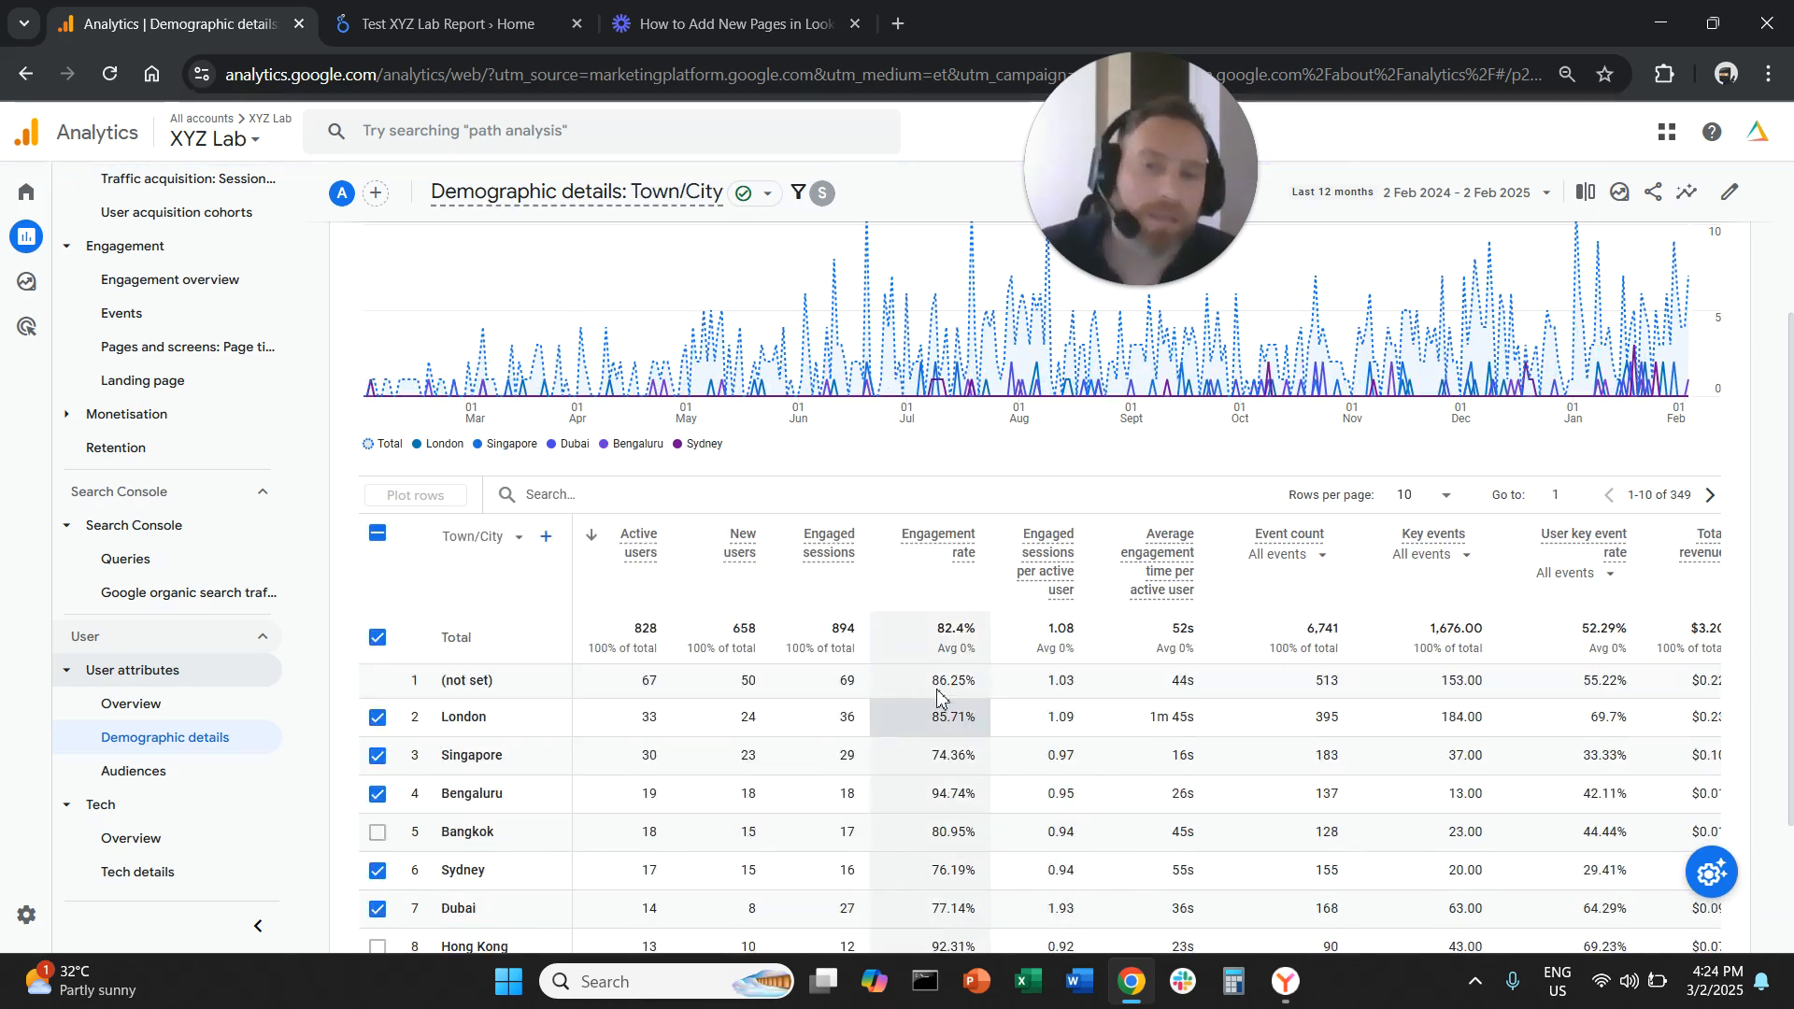
{"action": "left_click", "coordinate": [377, 534]}
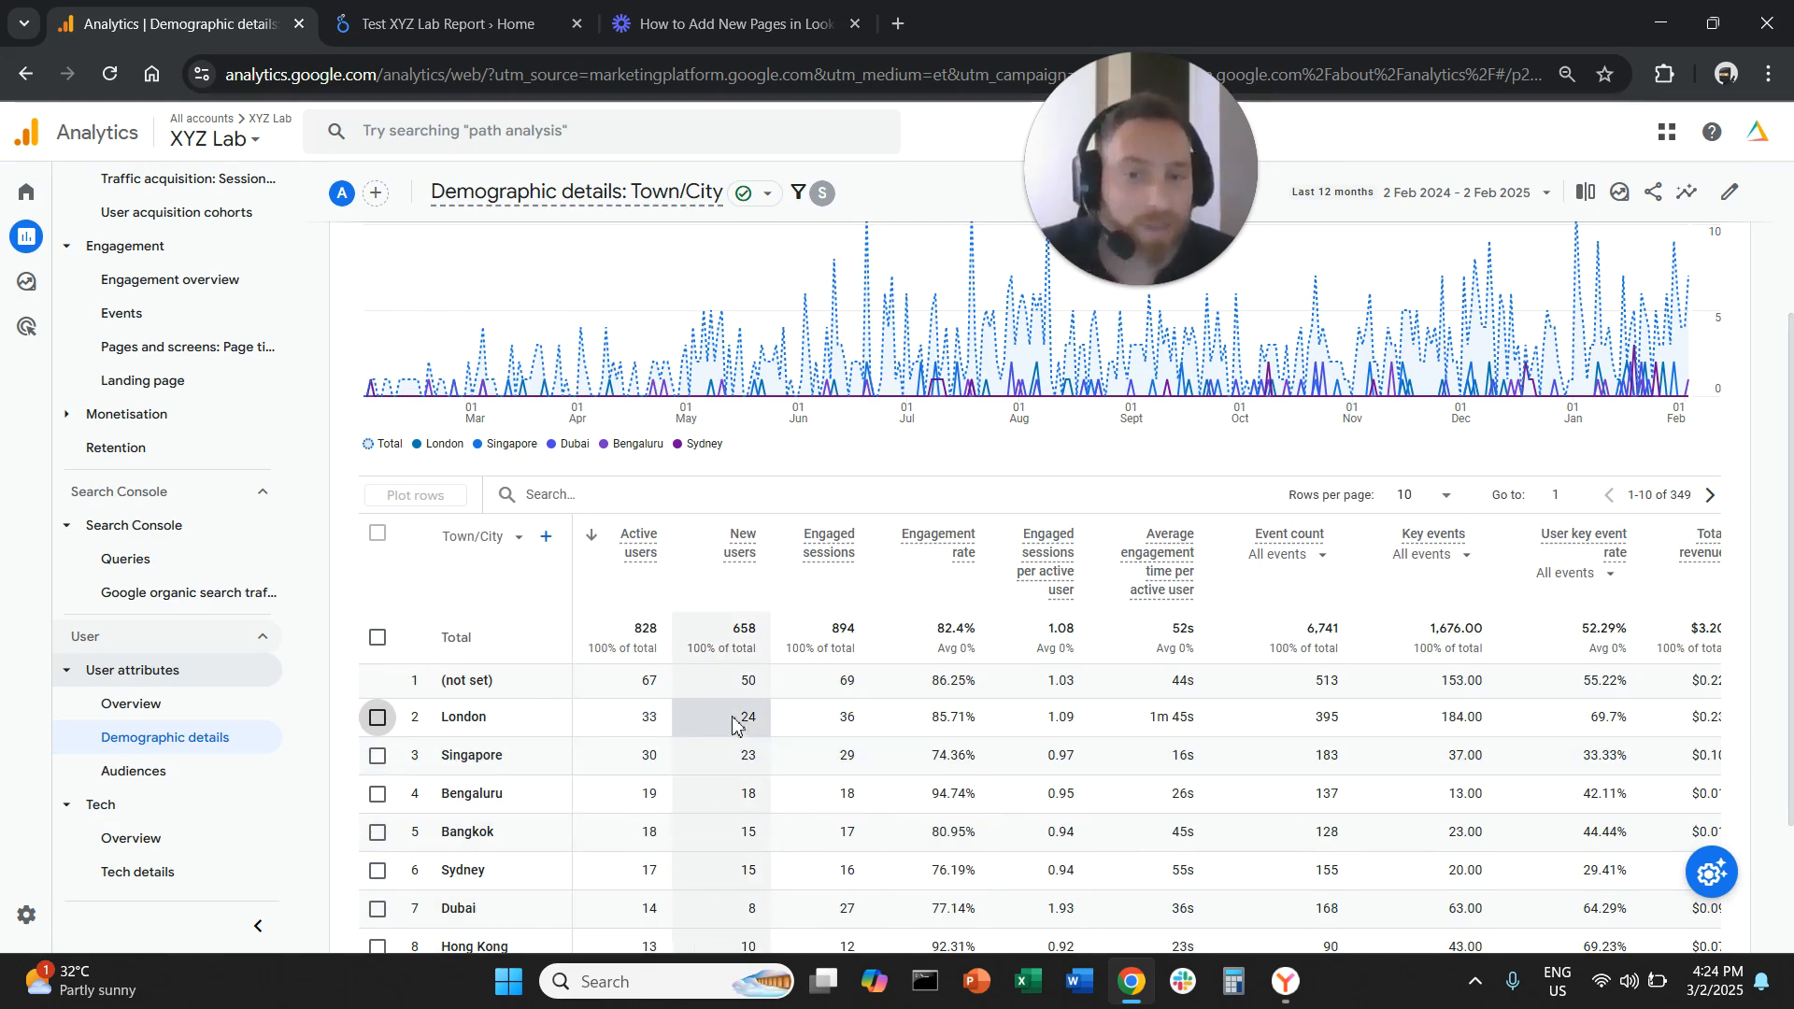
Review the towns and cities that Perplexity referral visitors come from
{"action": "left_click_drag", "start_coordinate": [457, 793], "coordinate": [525, 799]}
{"action": "scroll", "coordinate": [542, 804], "scroll_direction": "down", "scroll_amount": 1}
{"action": "left_click_drag", "start_coordinate": [472, 715], "coordinate": [545, 738]}
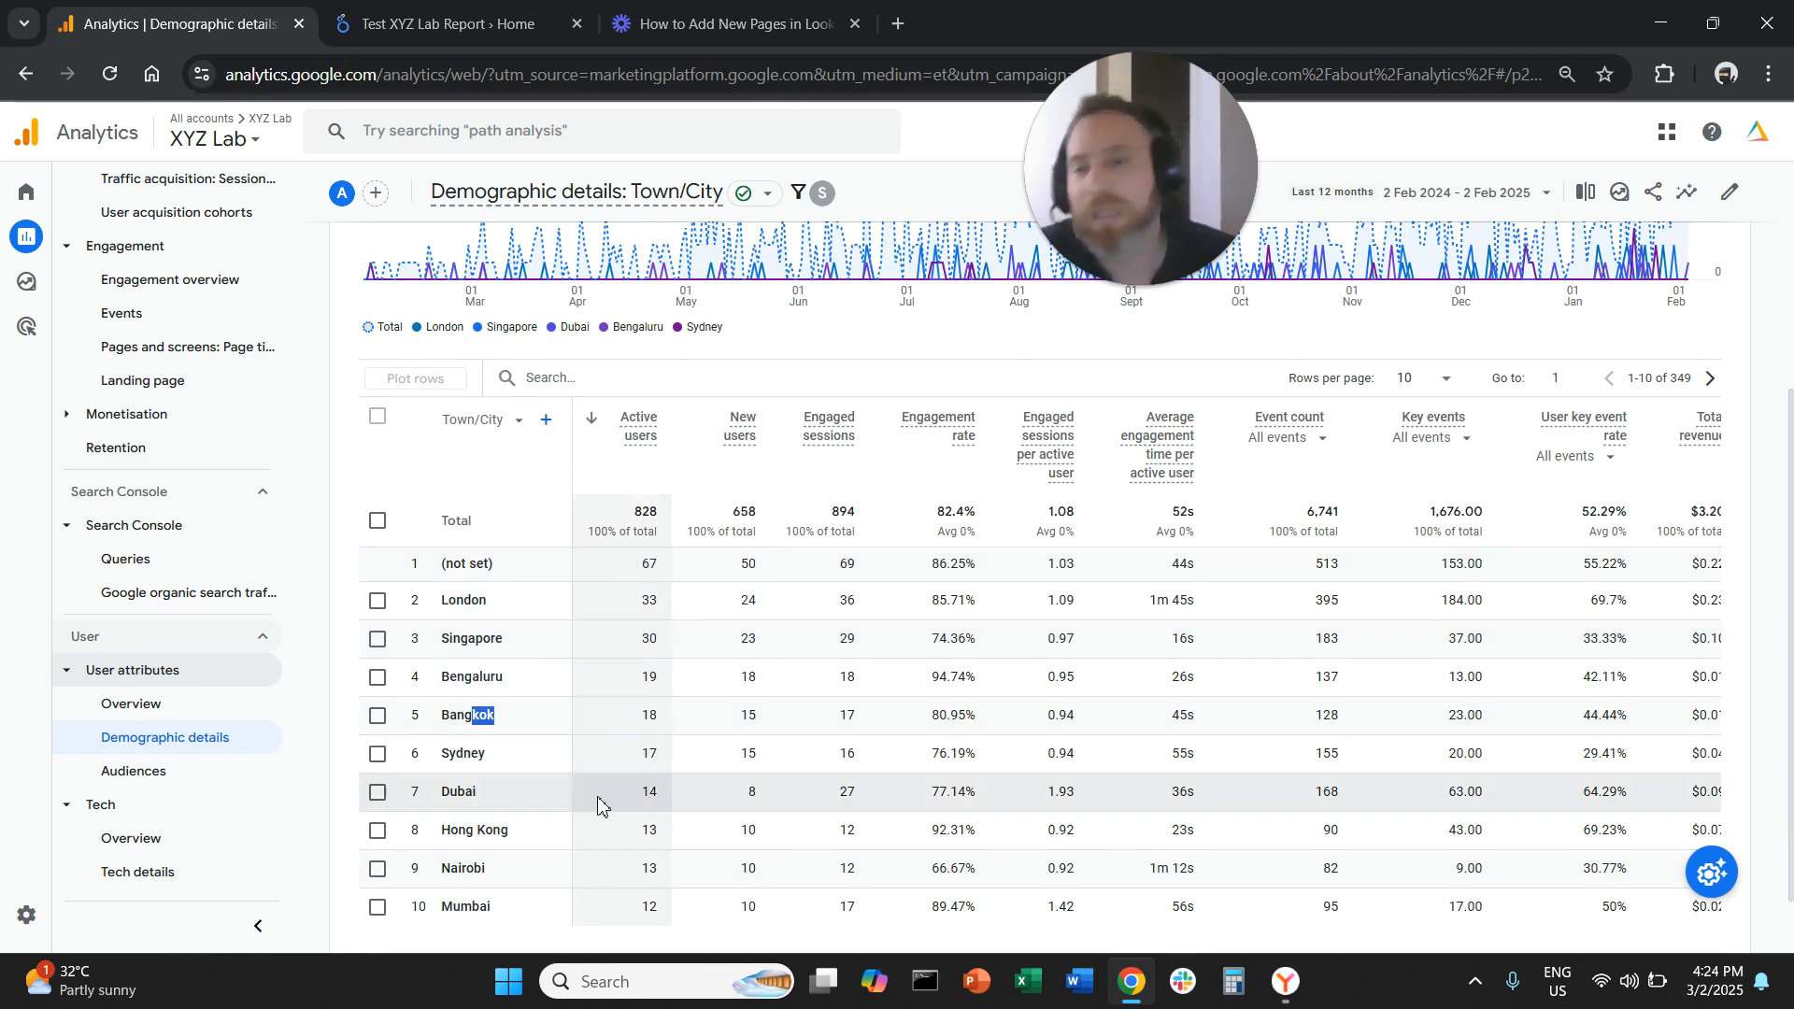
{"action": "left_click", "coordinate": [476, 867]}
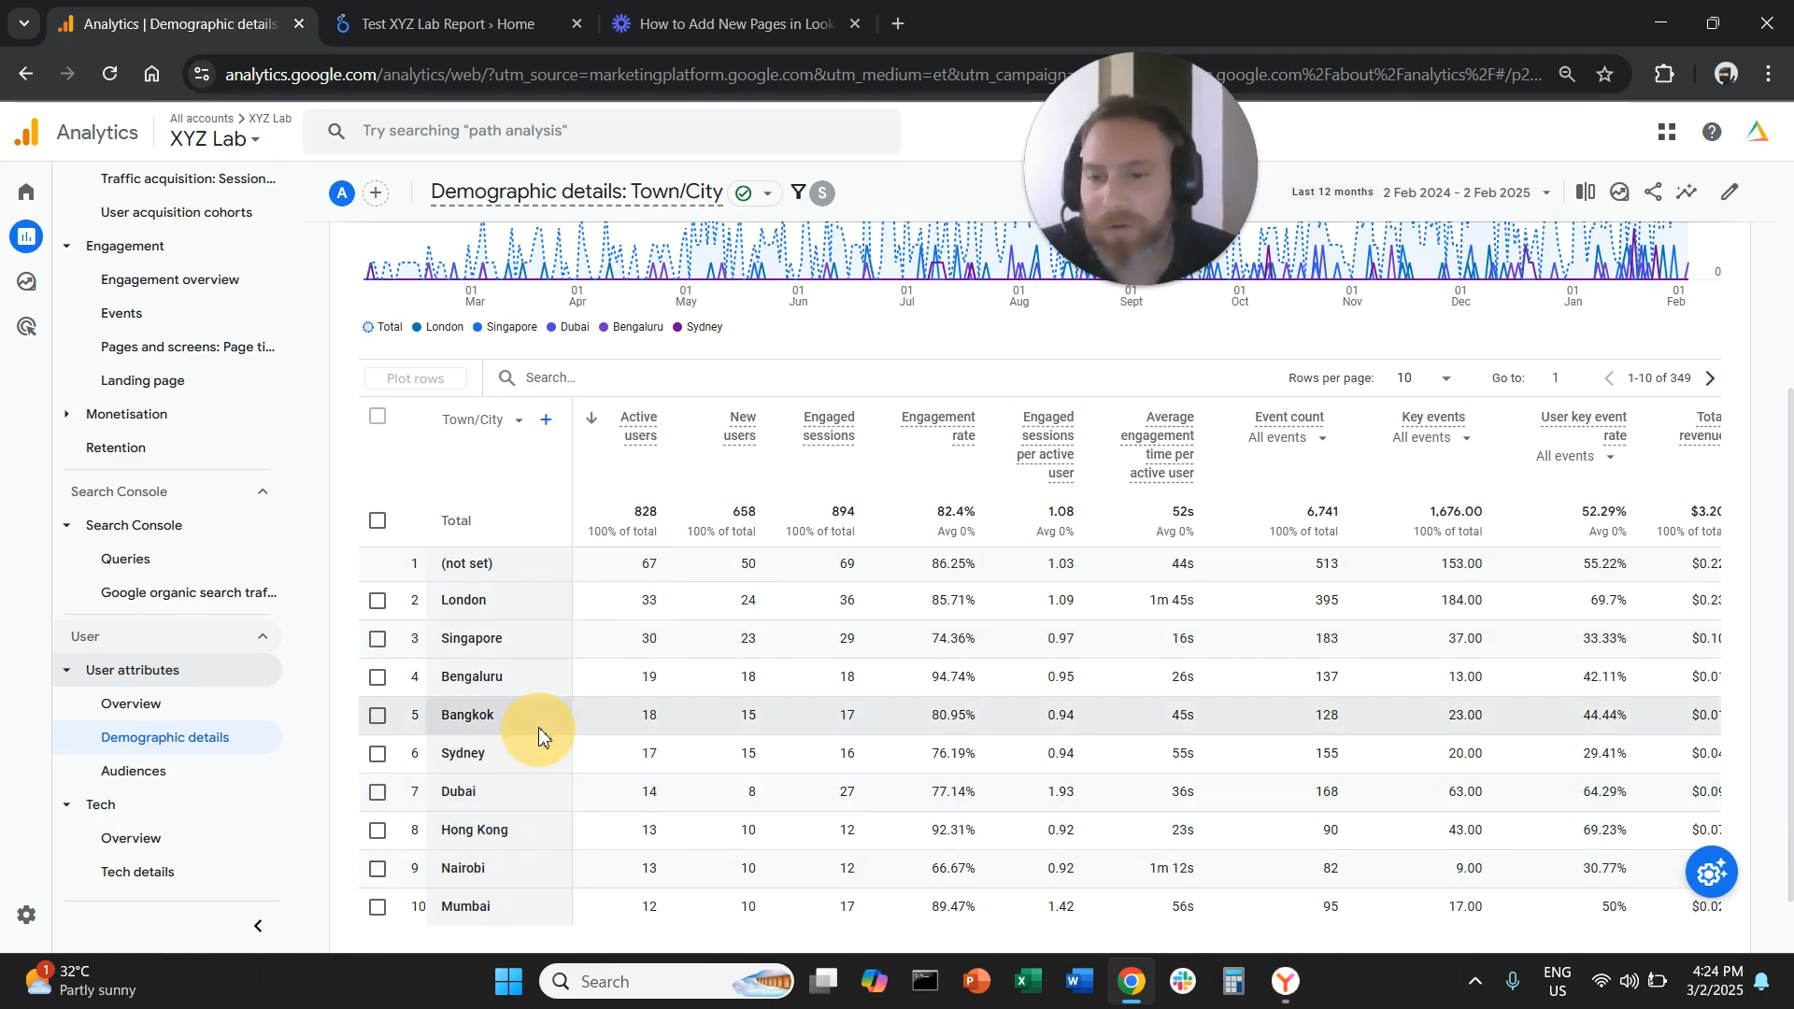
{"action": "scroll", "coordinate": [570, 715], "scroll_direction": "down", "scroll_amount": 1}
{"action": "scroll", "coordinate": [549, 738], "scroll_direction": "up", "scroll_amount": 5}
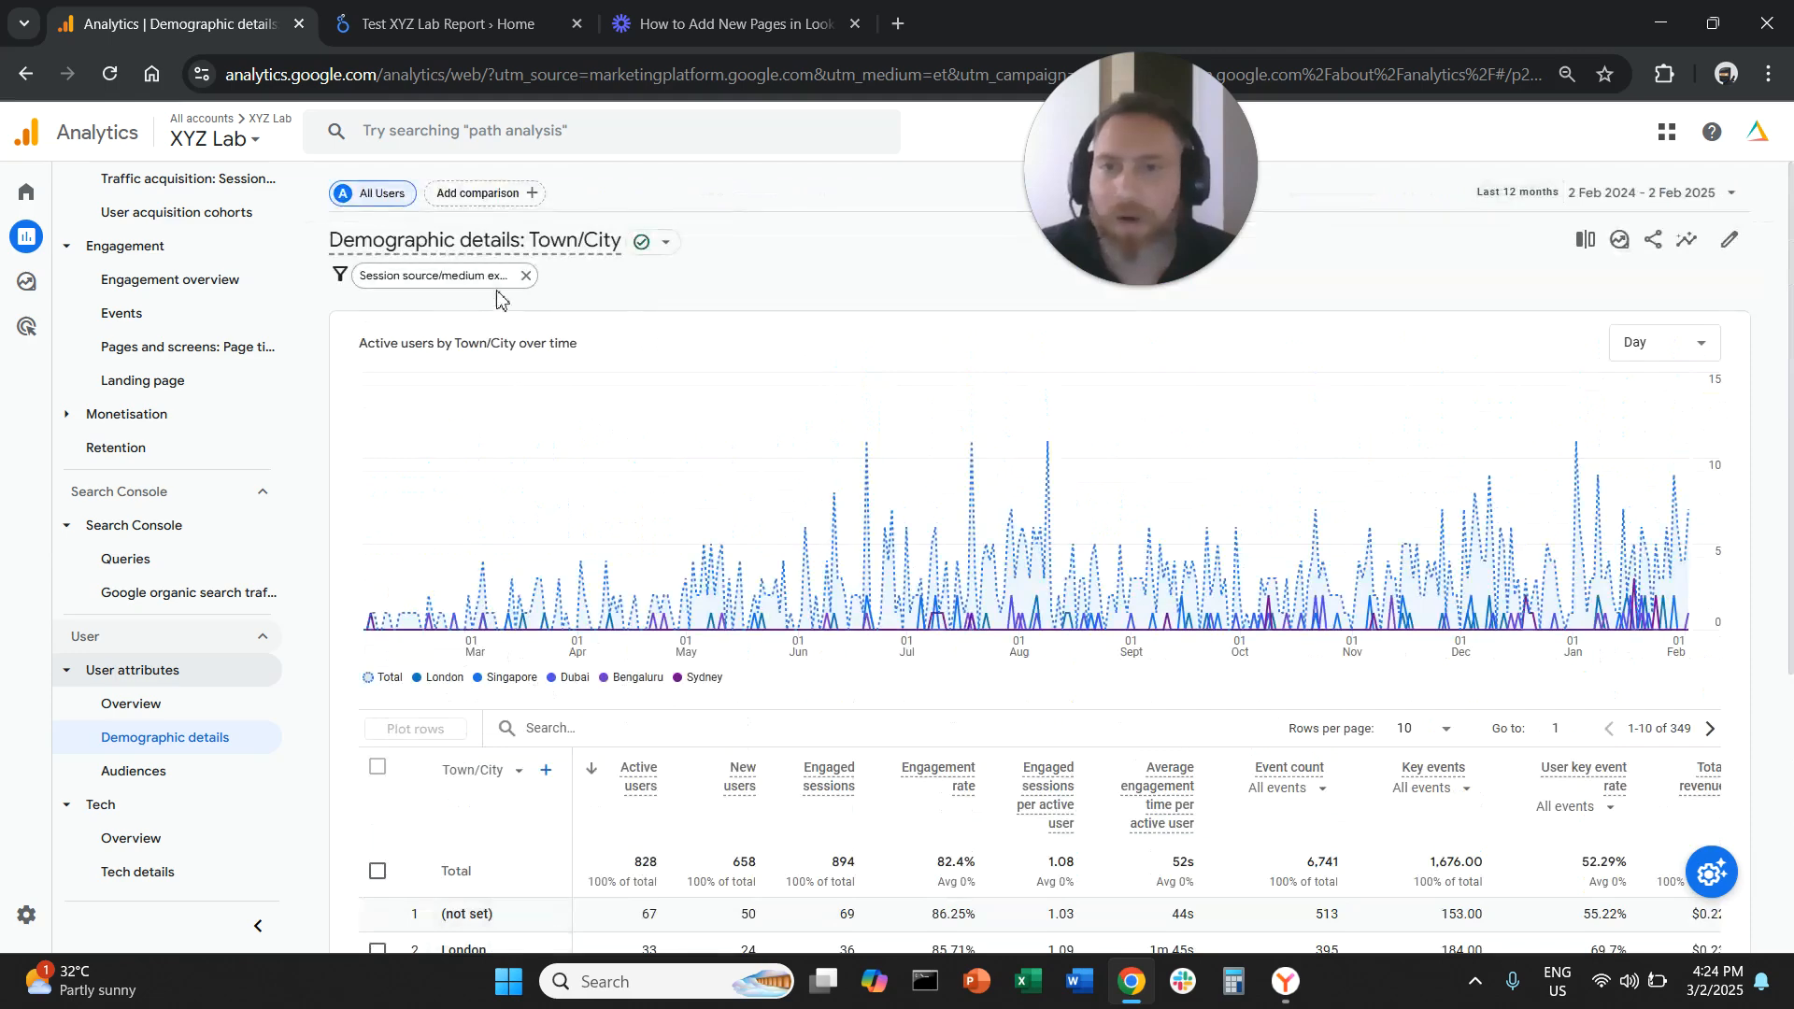
Remove the session source/medium filter and open the Tech details report
{"action": "left_click", "coordinate": [536, 280]}
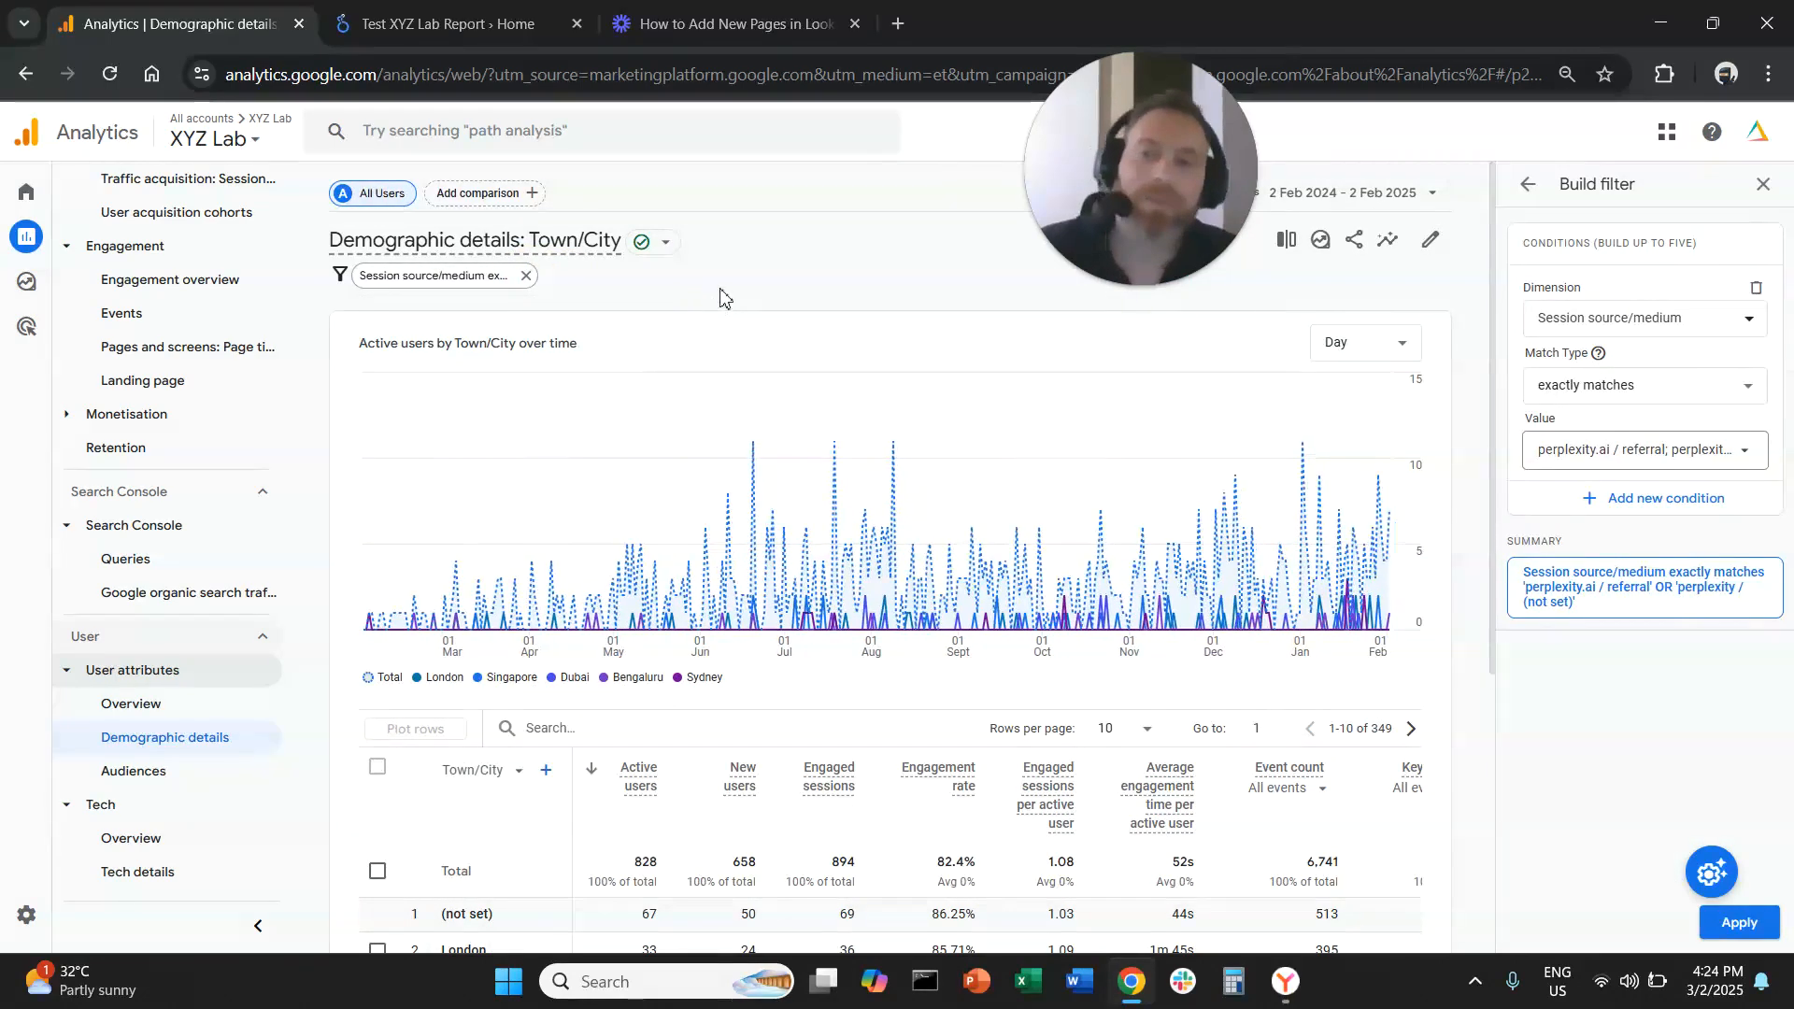
{"action": "left_click", "coordinate": [526, 276]}
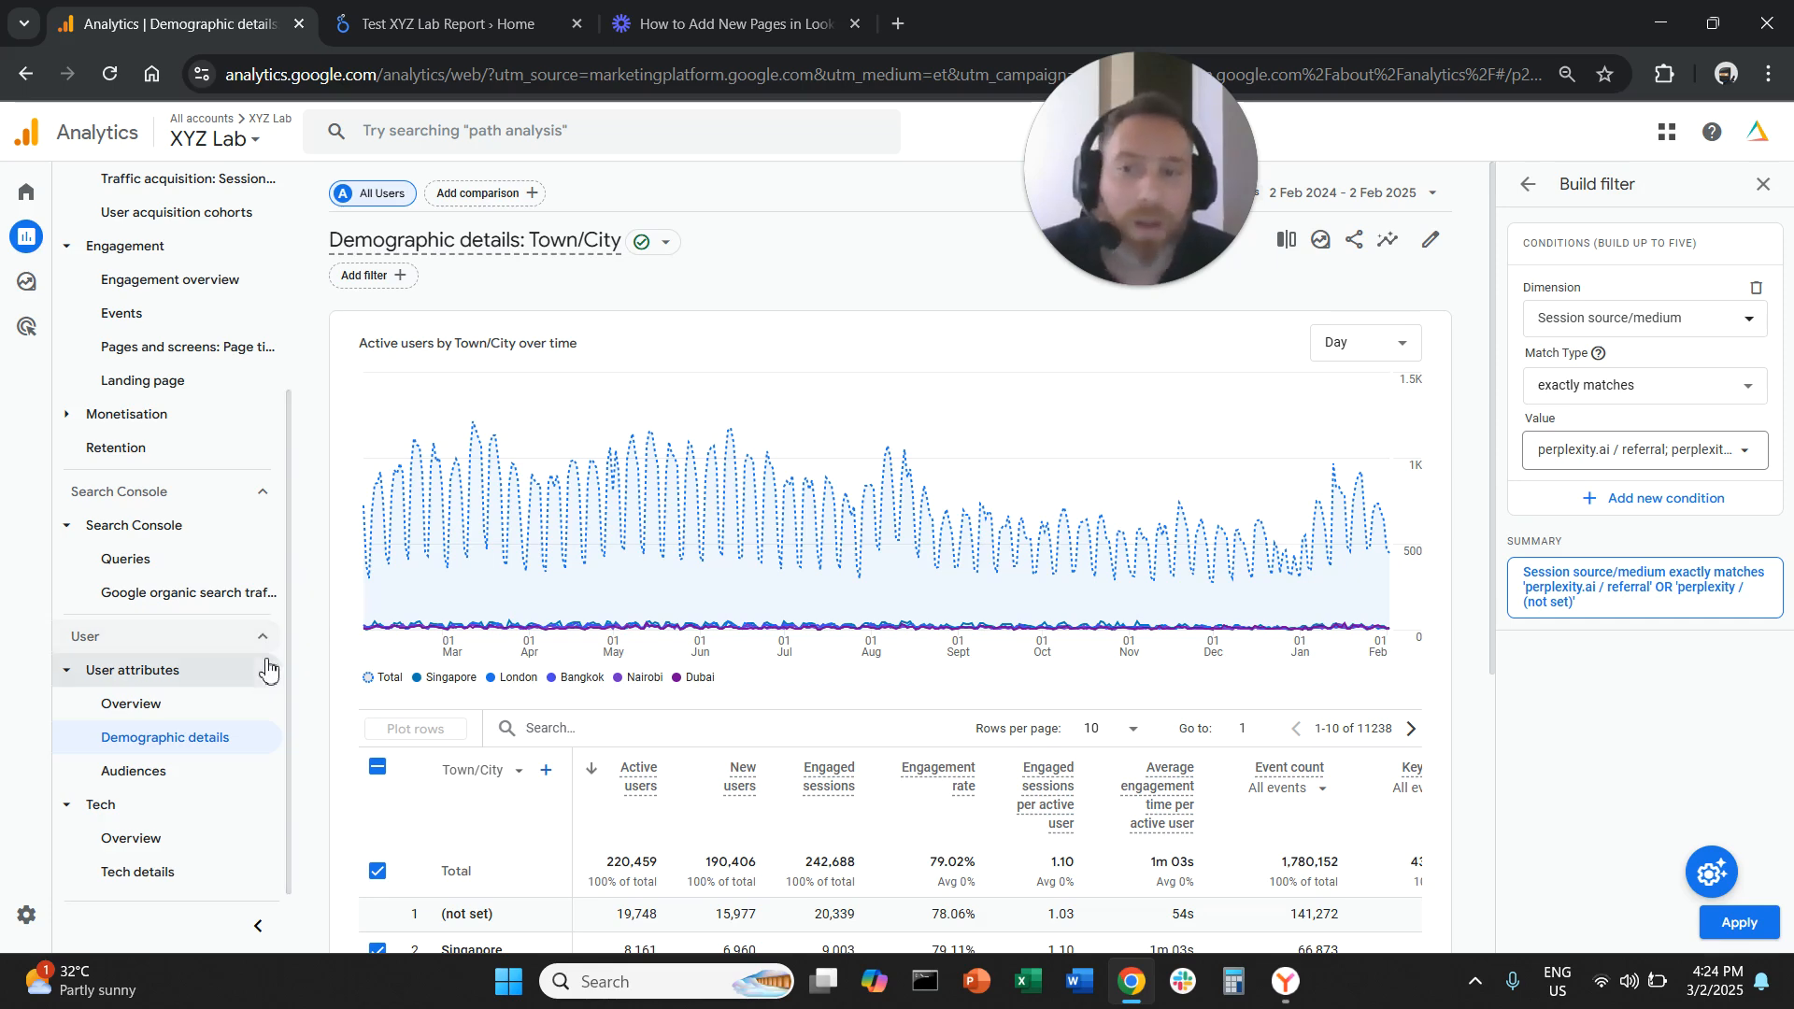
{"action": "left_click", "coordinate": [173, 877]}
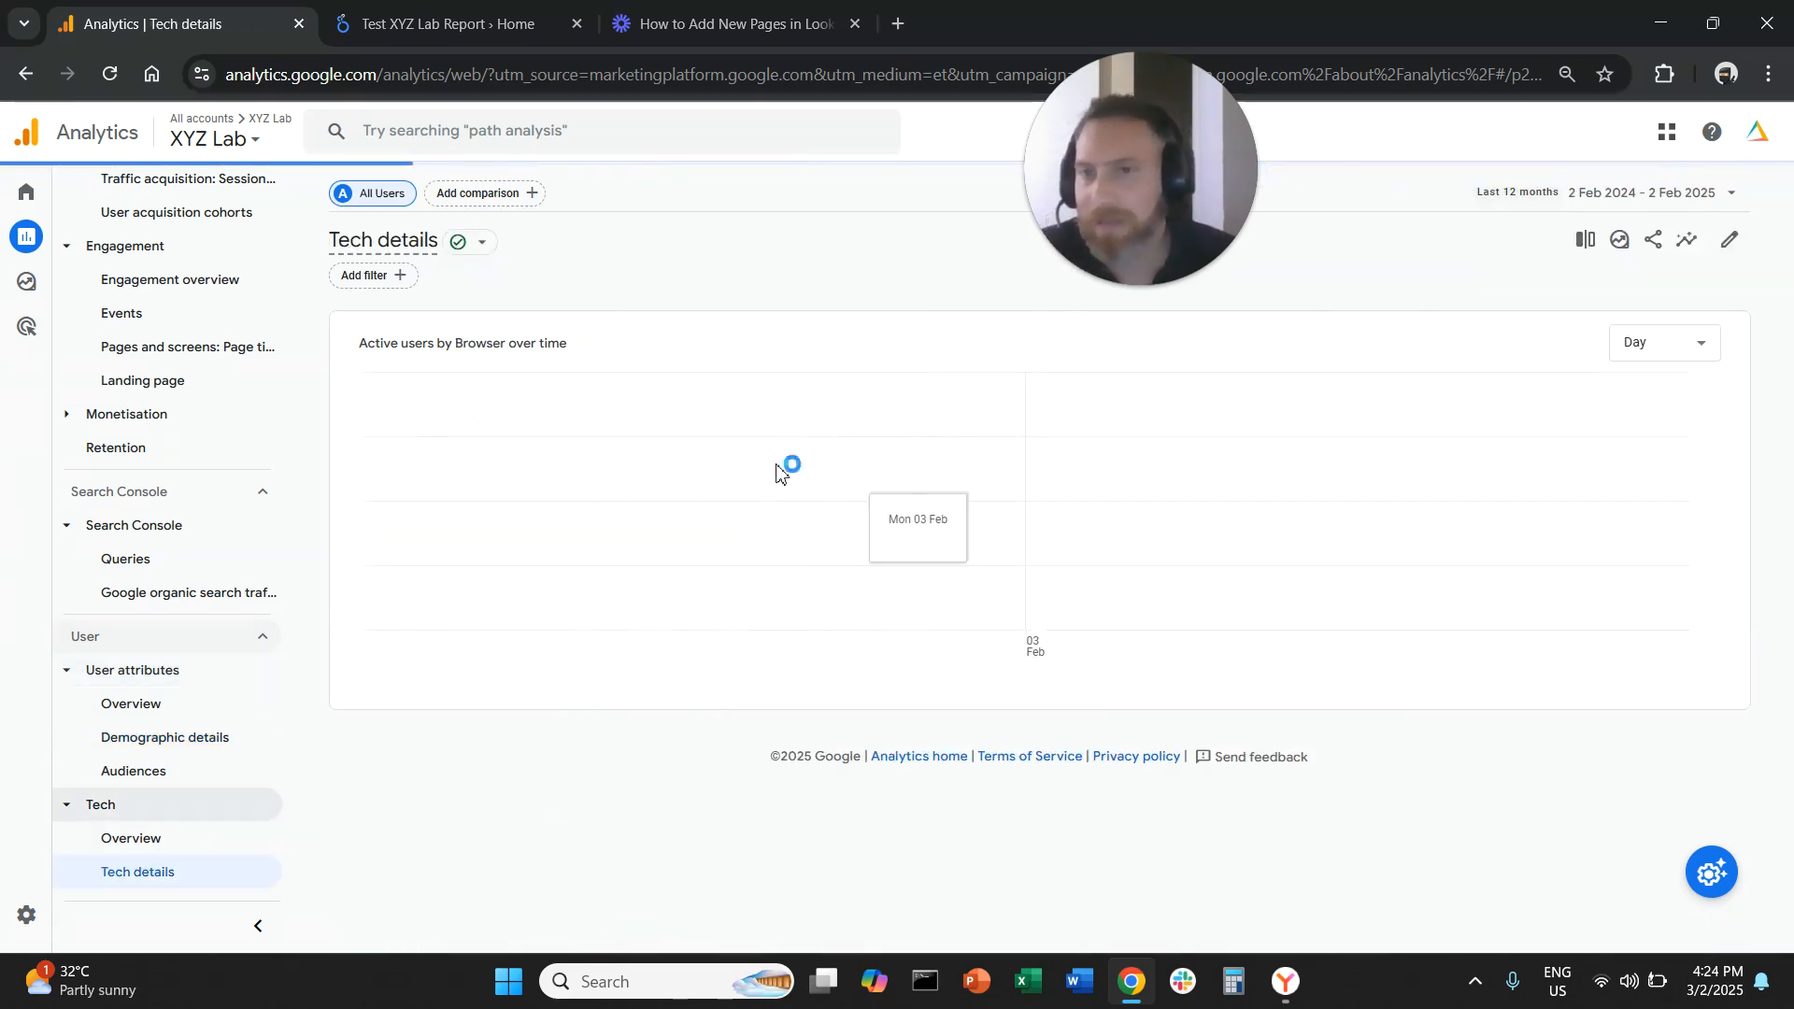
Filter the Tech details report to Session default channel group exactly matching Referral
{"action": "left_click", "coordinate": [379, 274]}
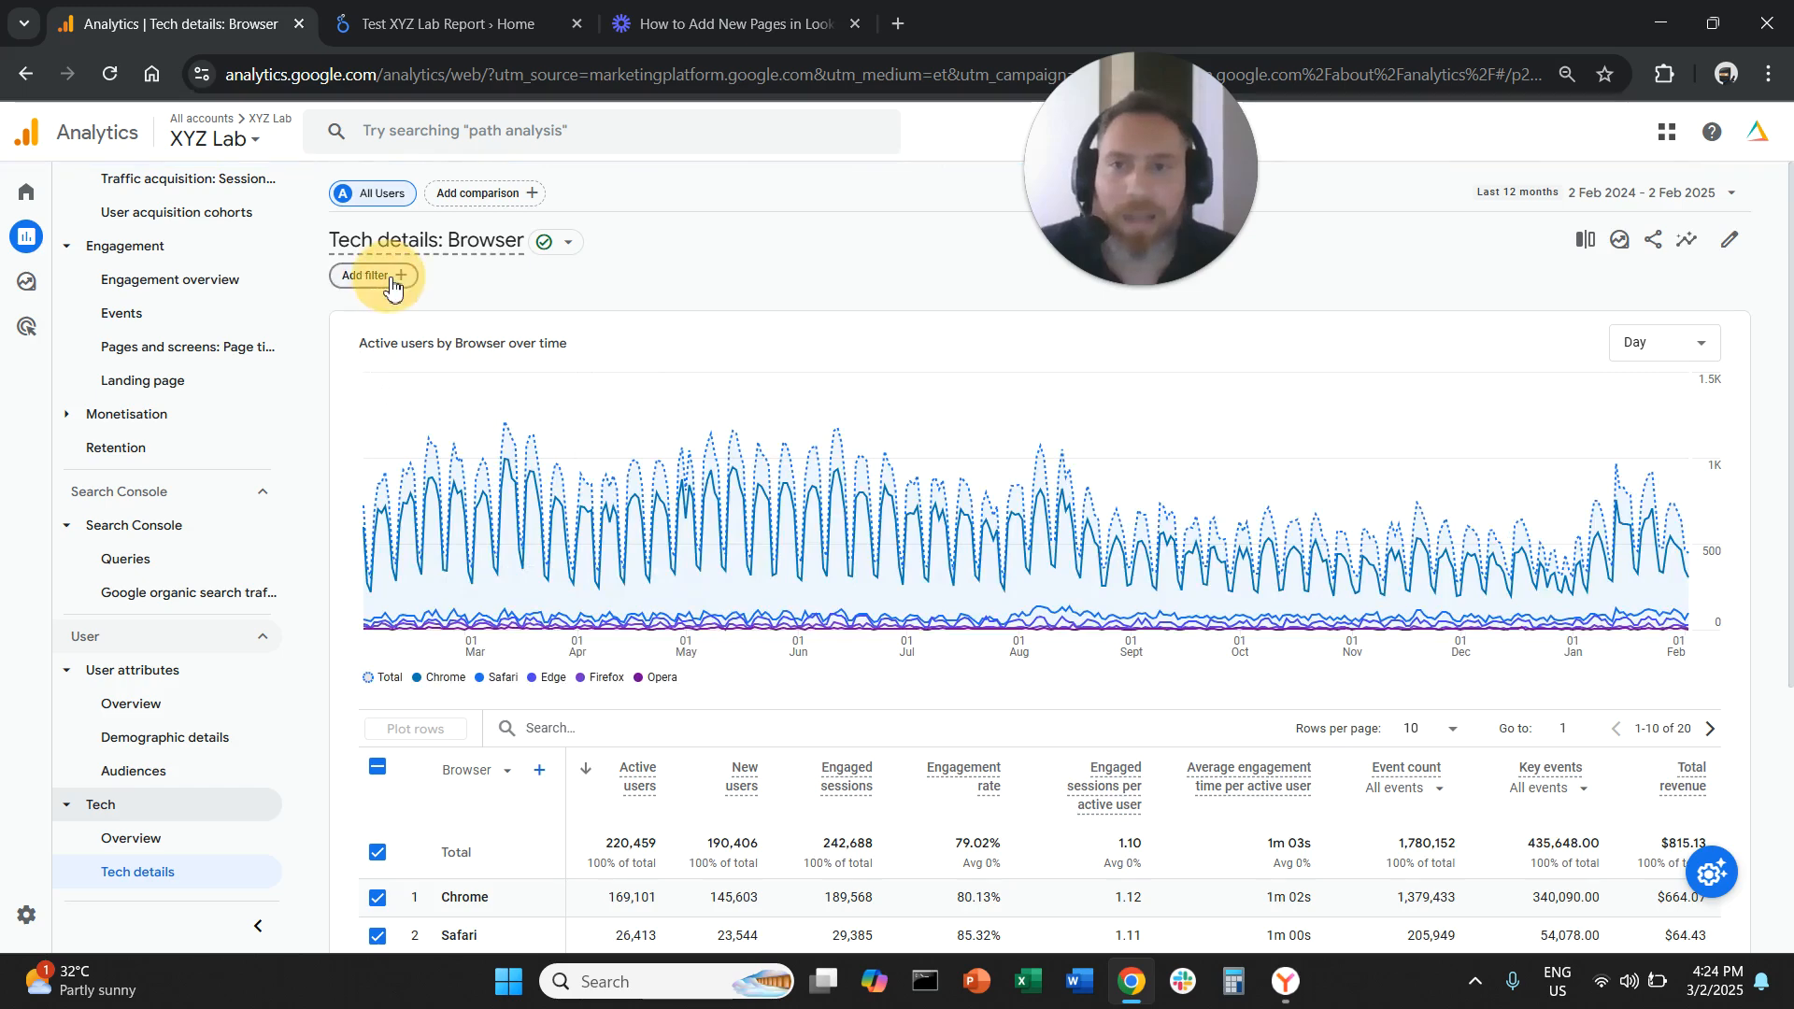
{"action": "left_click", "coordinate": [1576, 329]}
{"action": "type", "text": "sessions"}
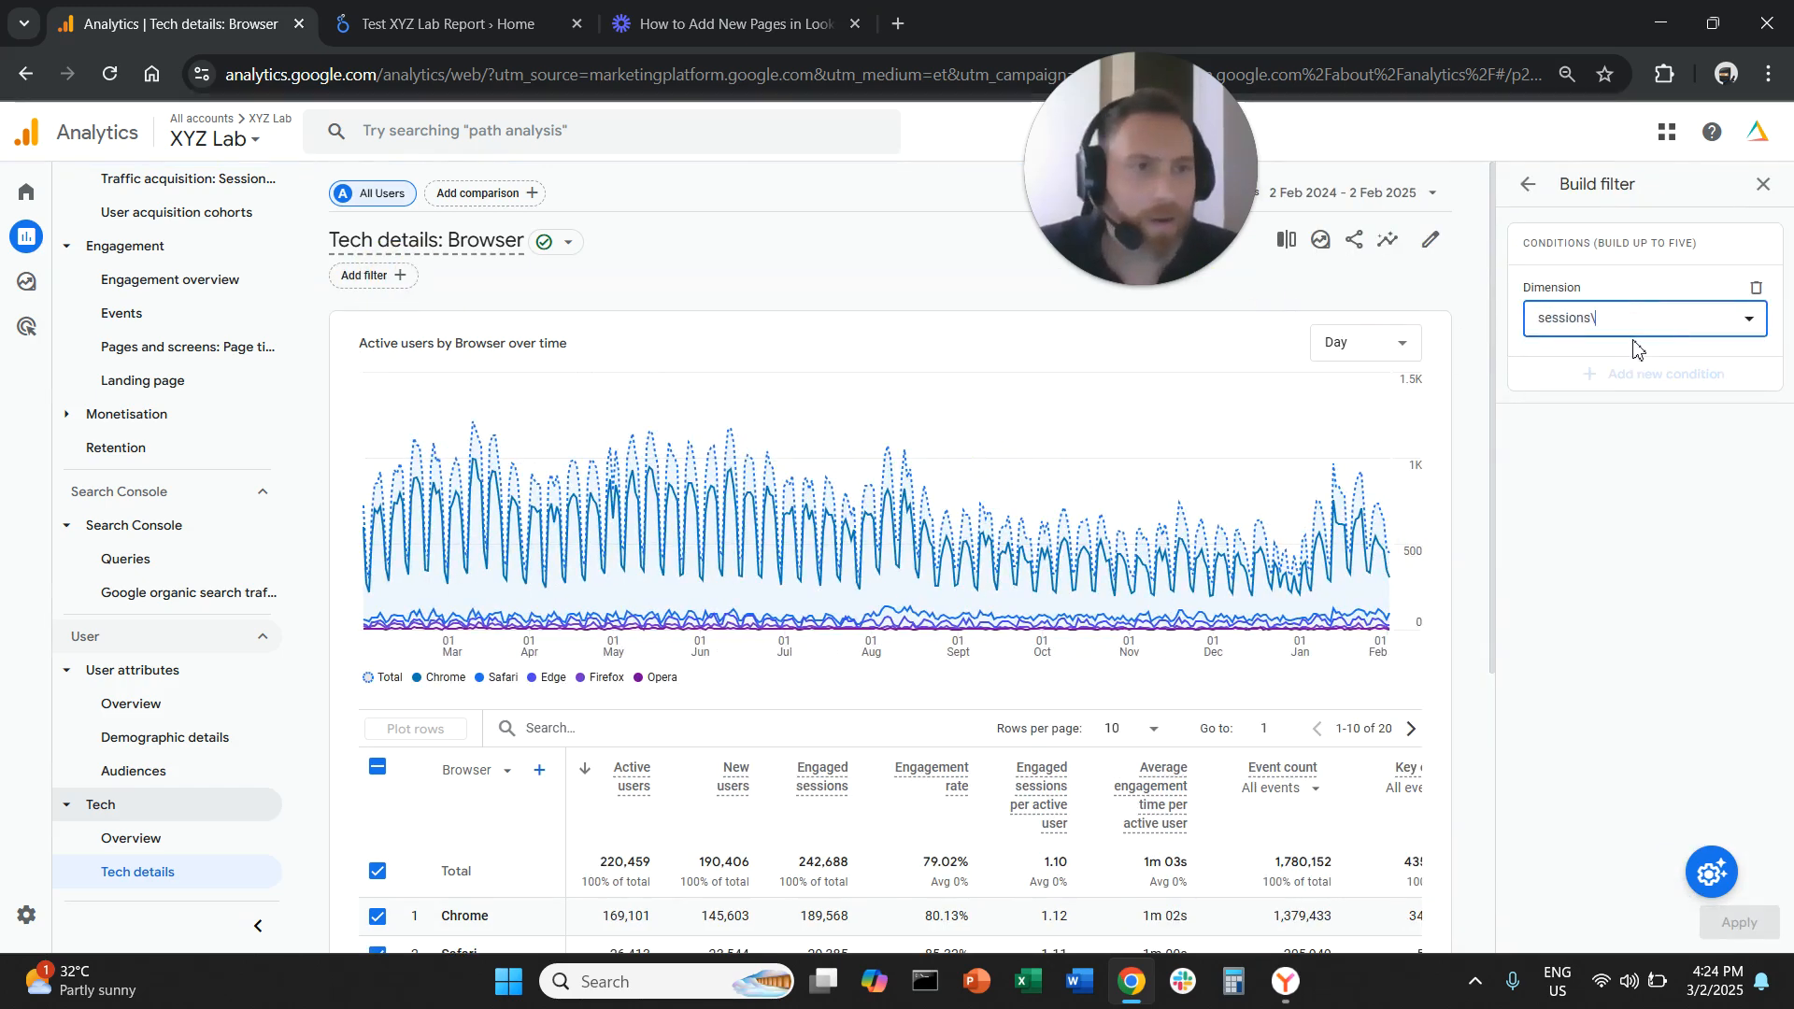
{"action": "type", "text": "\\"}
{"action": "key", "text": "BackSpace"}
{"action": "key", "text": "BackSpace"}
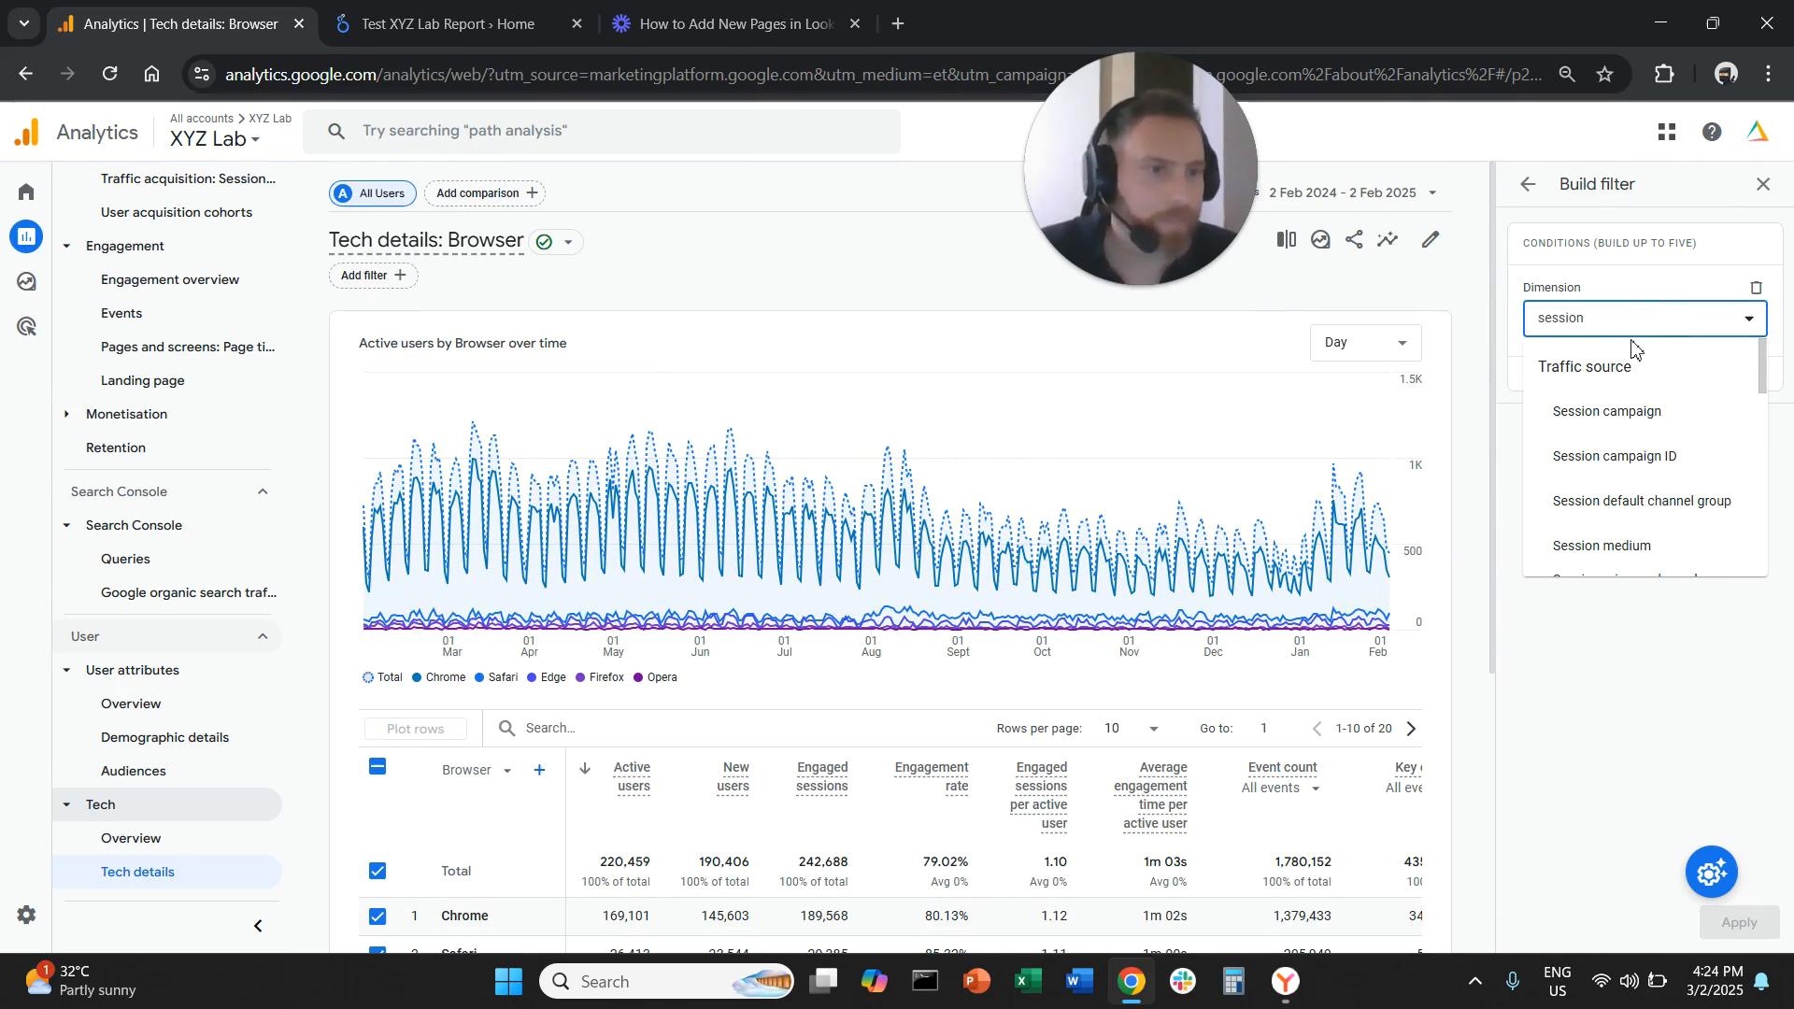
{"action": "left_click", "coordinate": [1593, 501]}
{"action": "left_click", "coordinate": [1672, 397]}
{"action": "left_click", "coordinate": [1672, 430]}
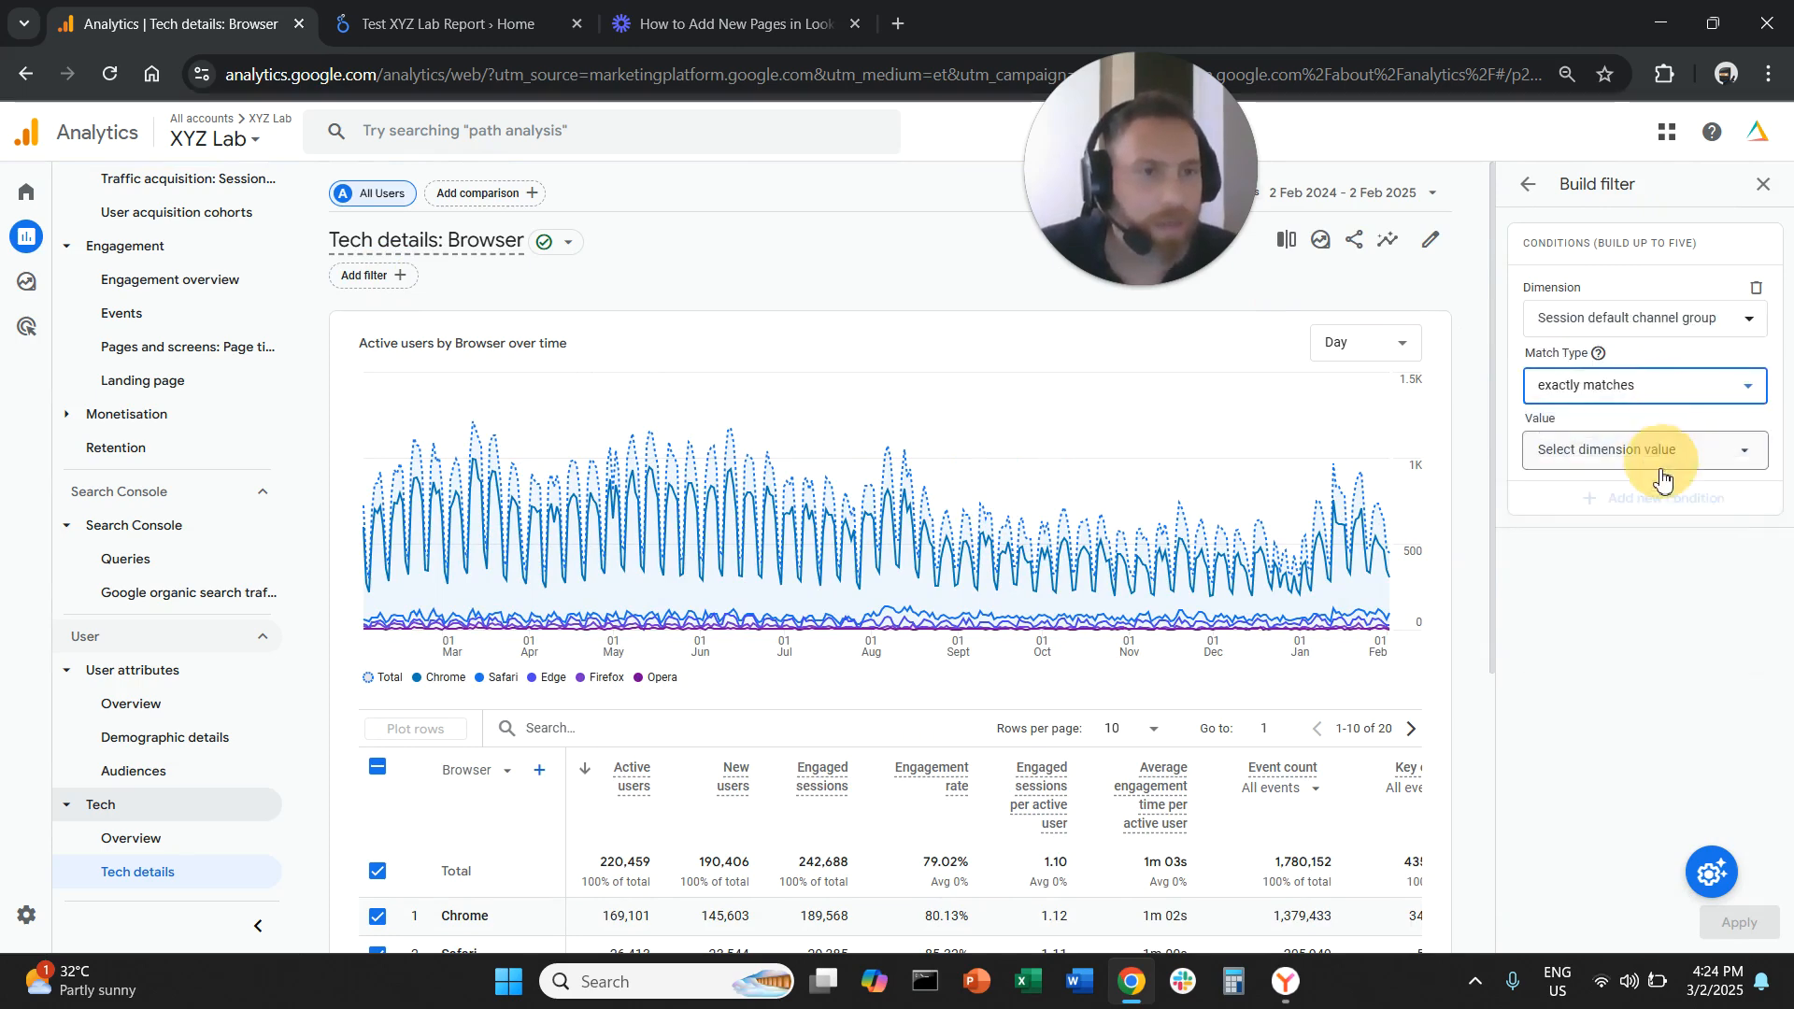
{"action": "left_click", "coordinate": [1663, 452]}
{"action": "left_click", "coordinate": [1705, 635]}
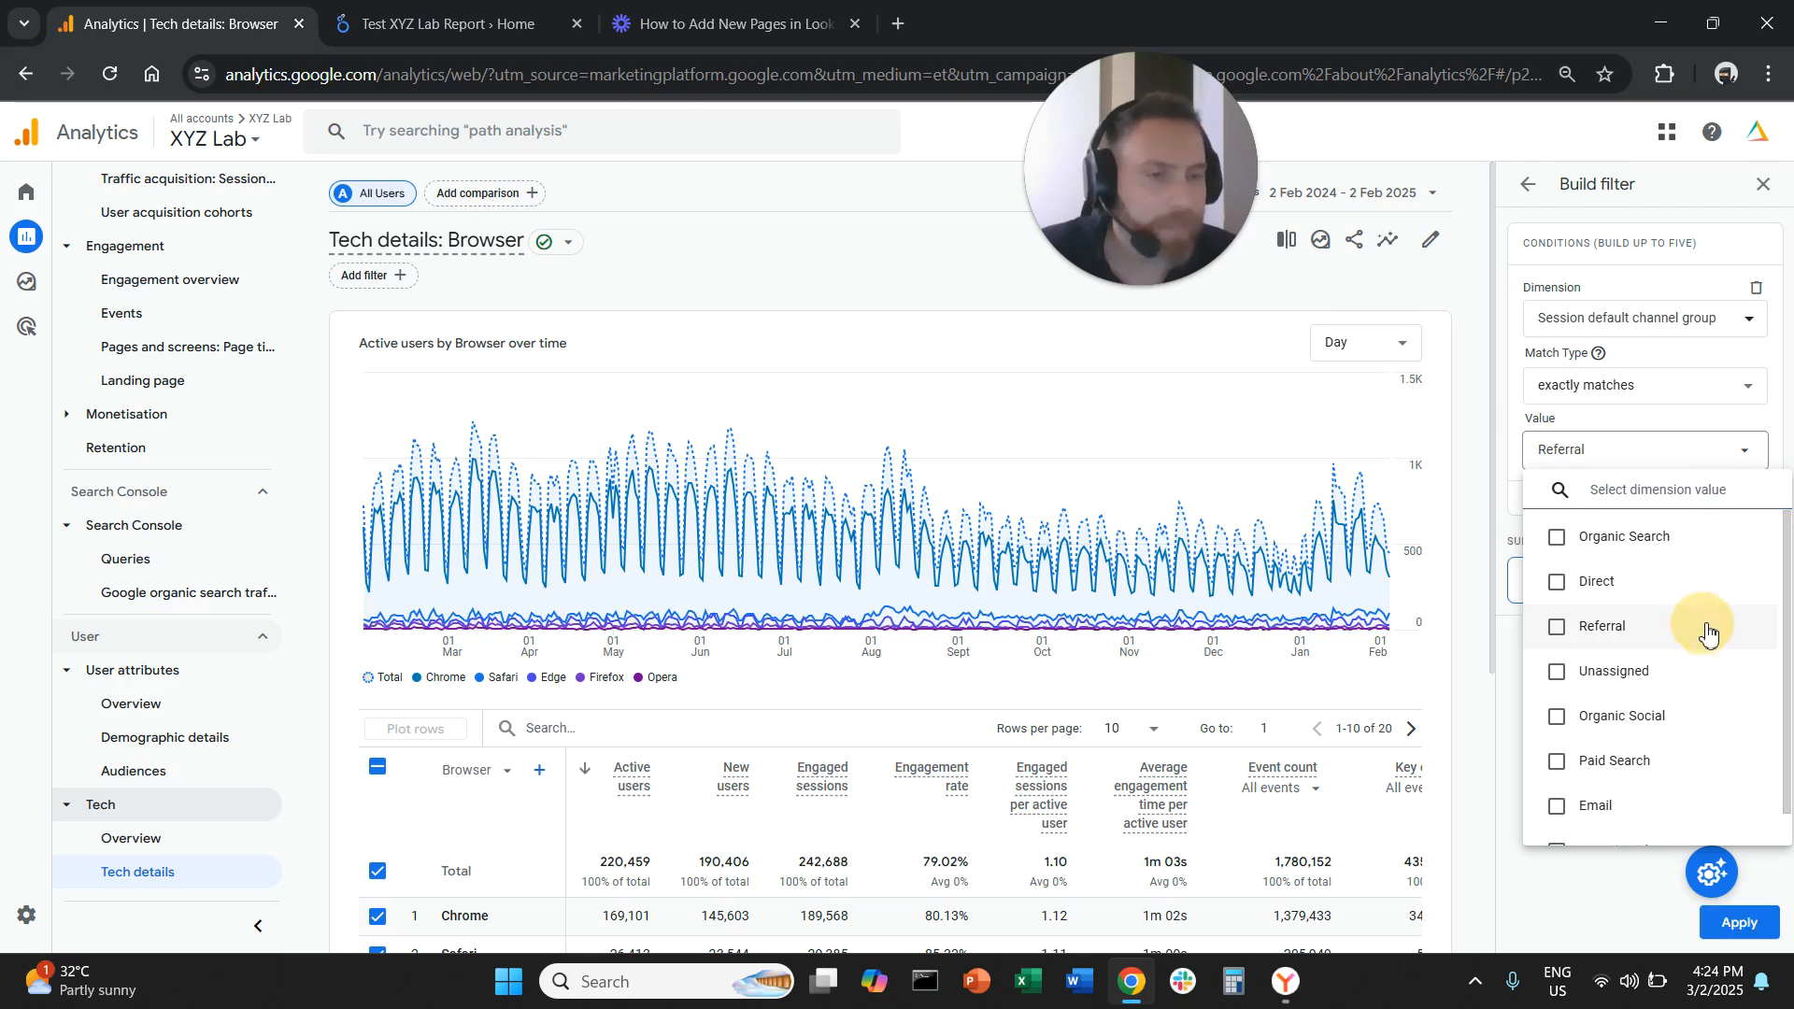
{"action": "left_click", "coordinate": [1614, 878]}
{"action": "left_click", "coordinate": [1769, 942]}
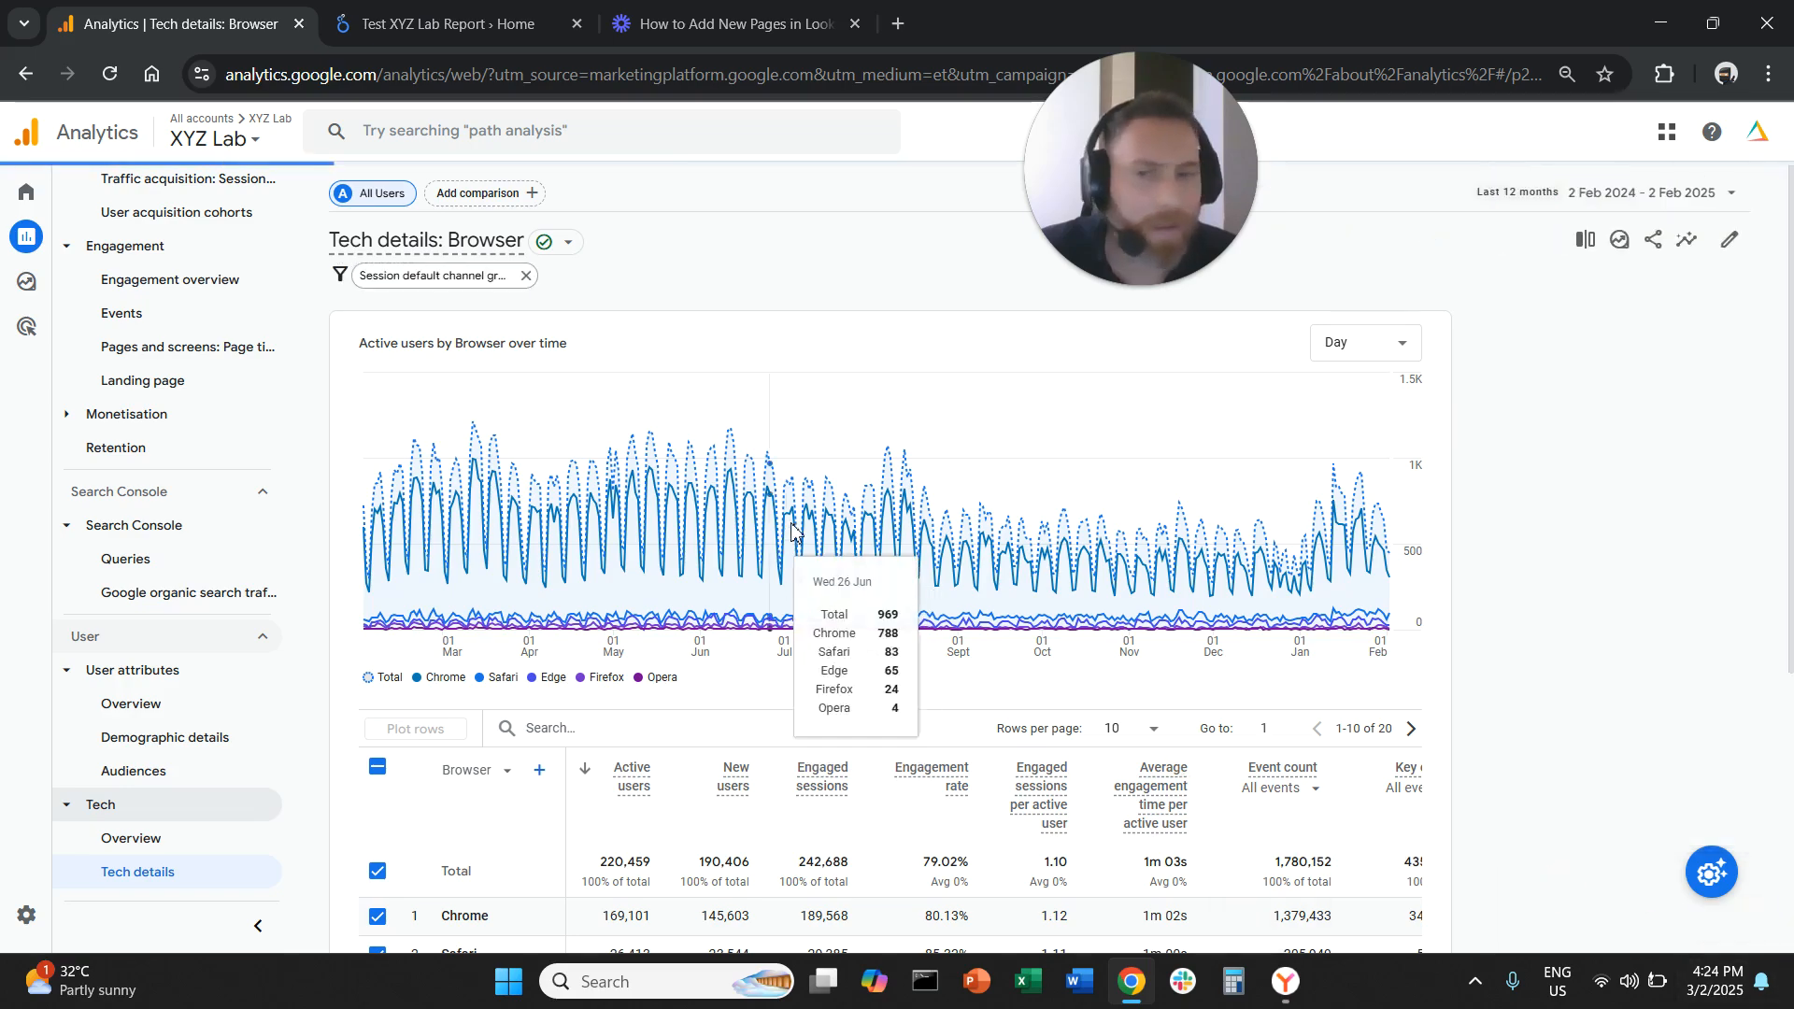
Switch the Tech details table's primary dimension to Device category
{"action": "scroll", "coordinate": [554, 751], "scroll_direction": "down", "scroll_amount": 2}
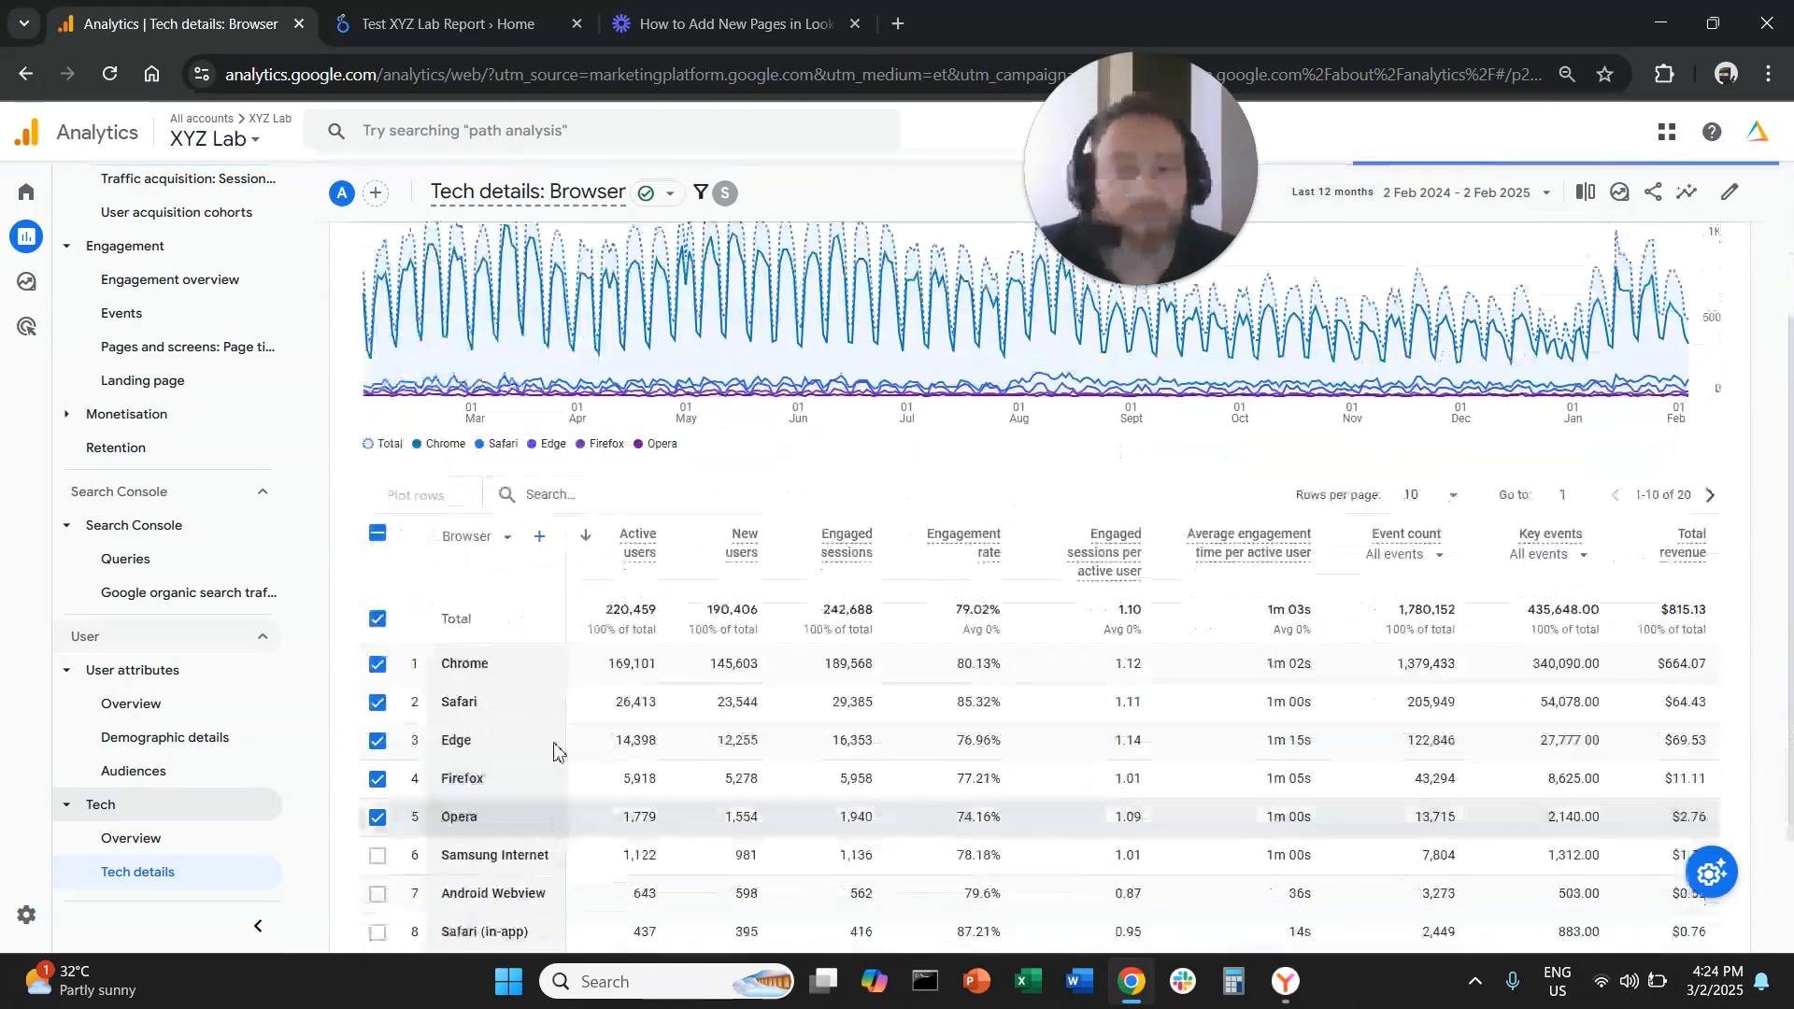
{"action": "left_click", "coordinate": [478, 536]}
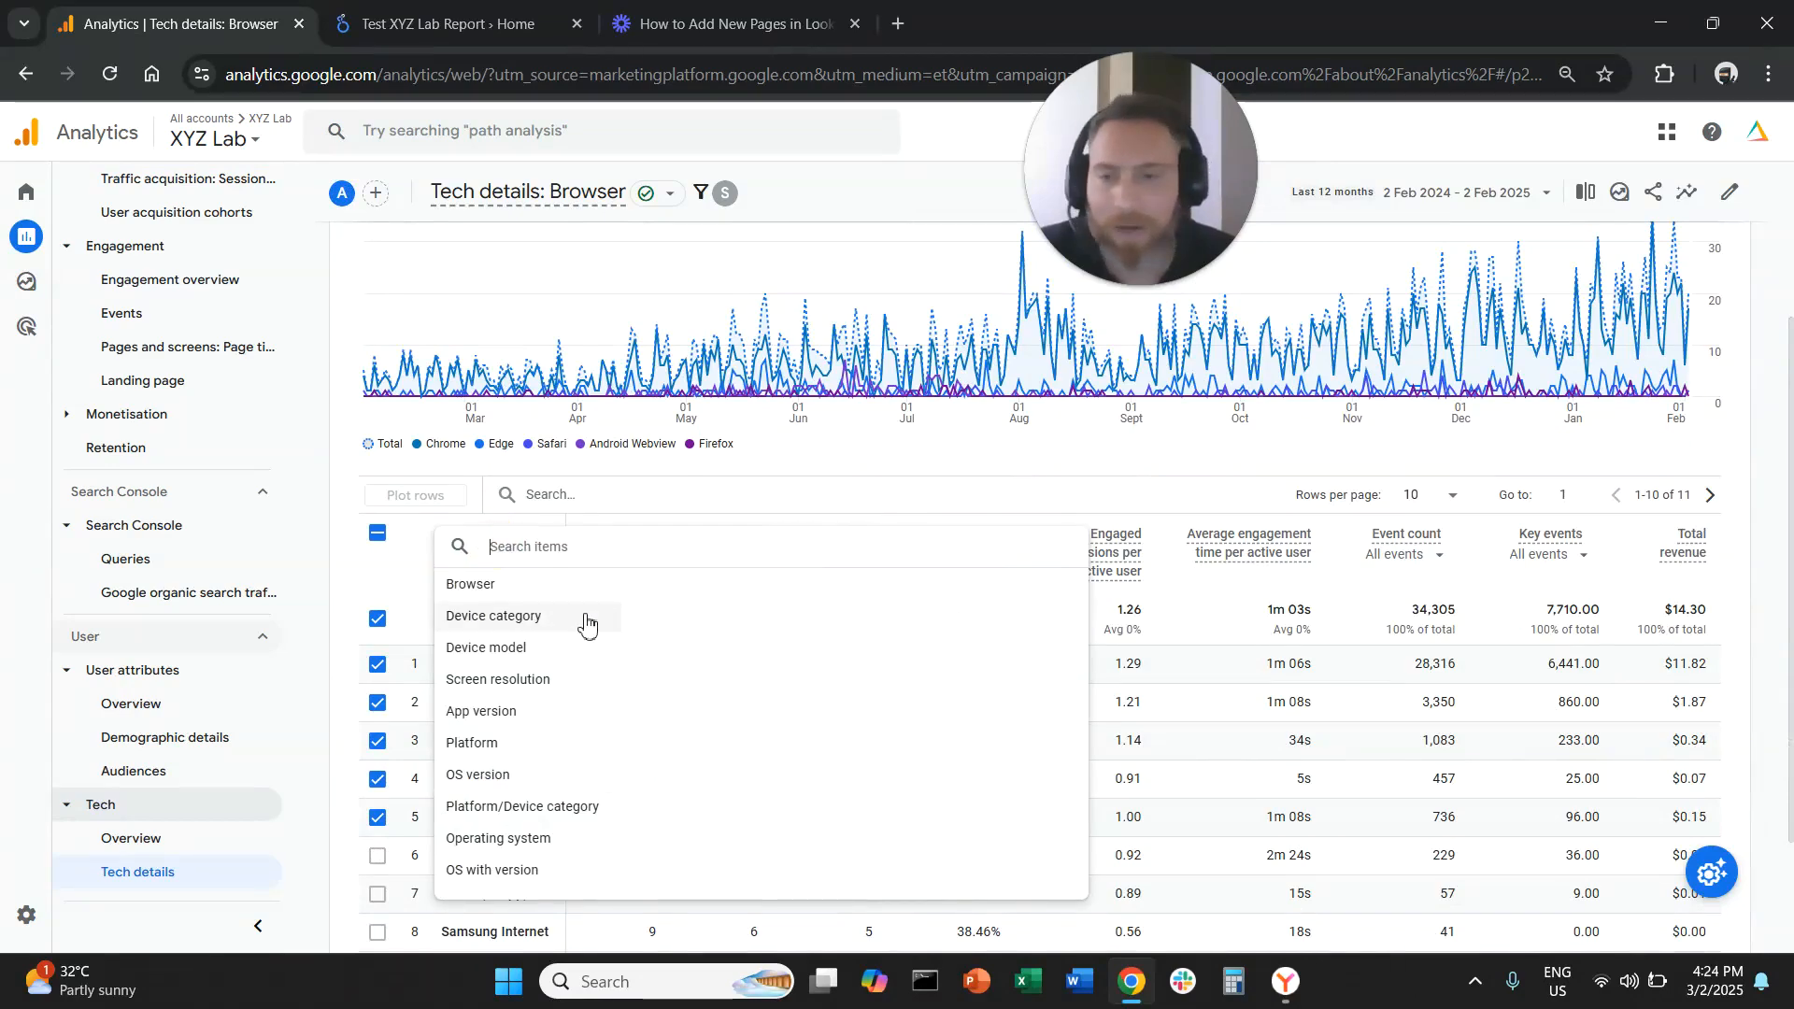
{"action": "left_click", "coordinate": [586, 624]}
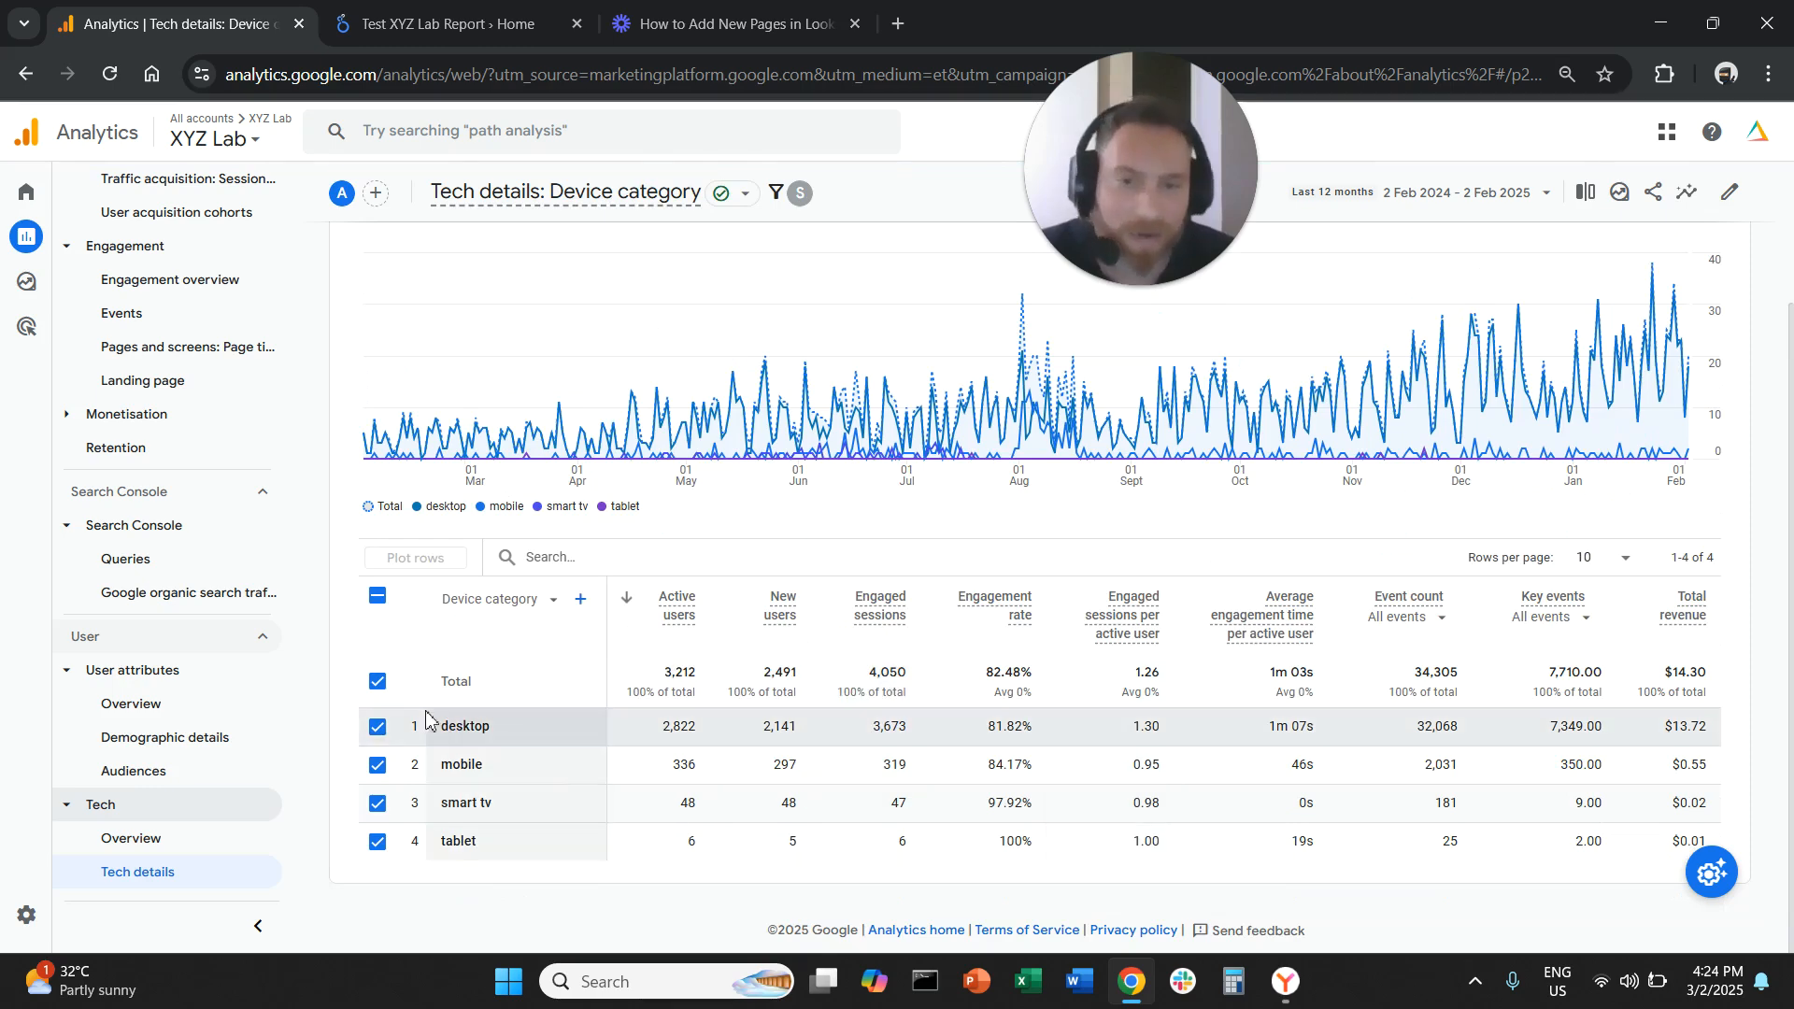
Switch the Tech details table's primary dimension from Device category to Browser
{"action": "left_click", "coordinate": [377, 596]}
{"action": "left_click_drag", "start_coordinate": [439, 726], "coordinate": [583, 760]}
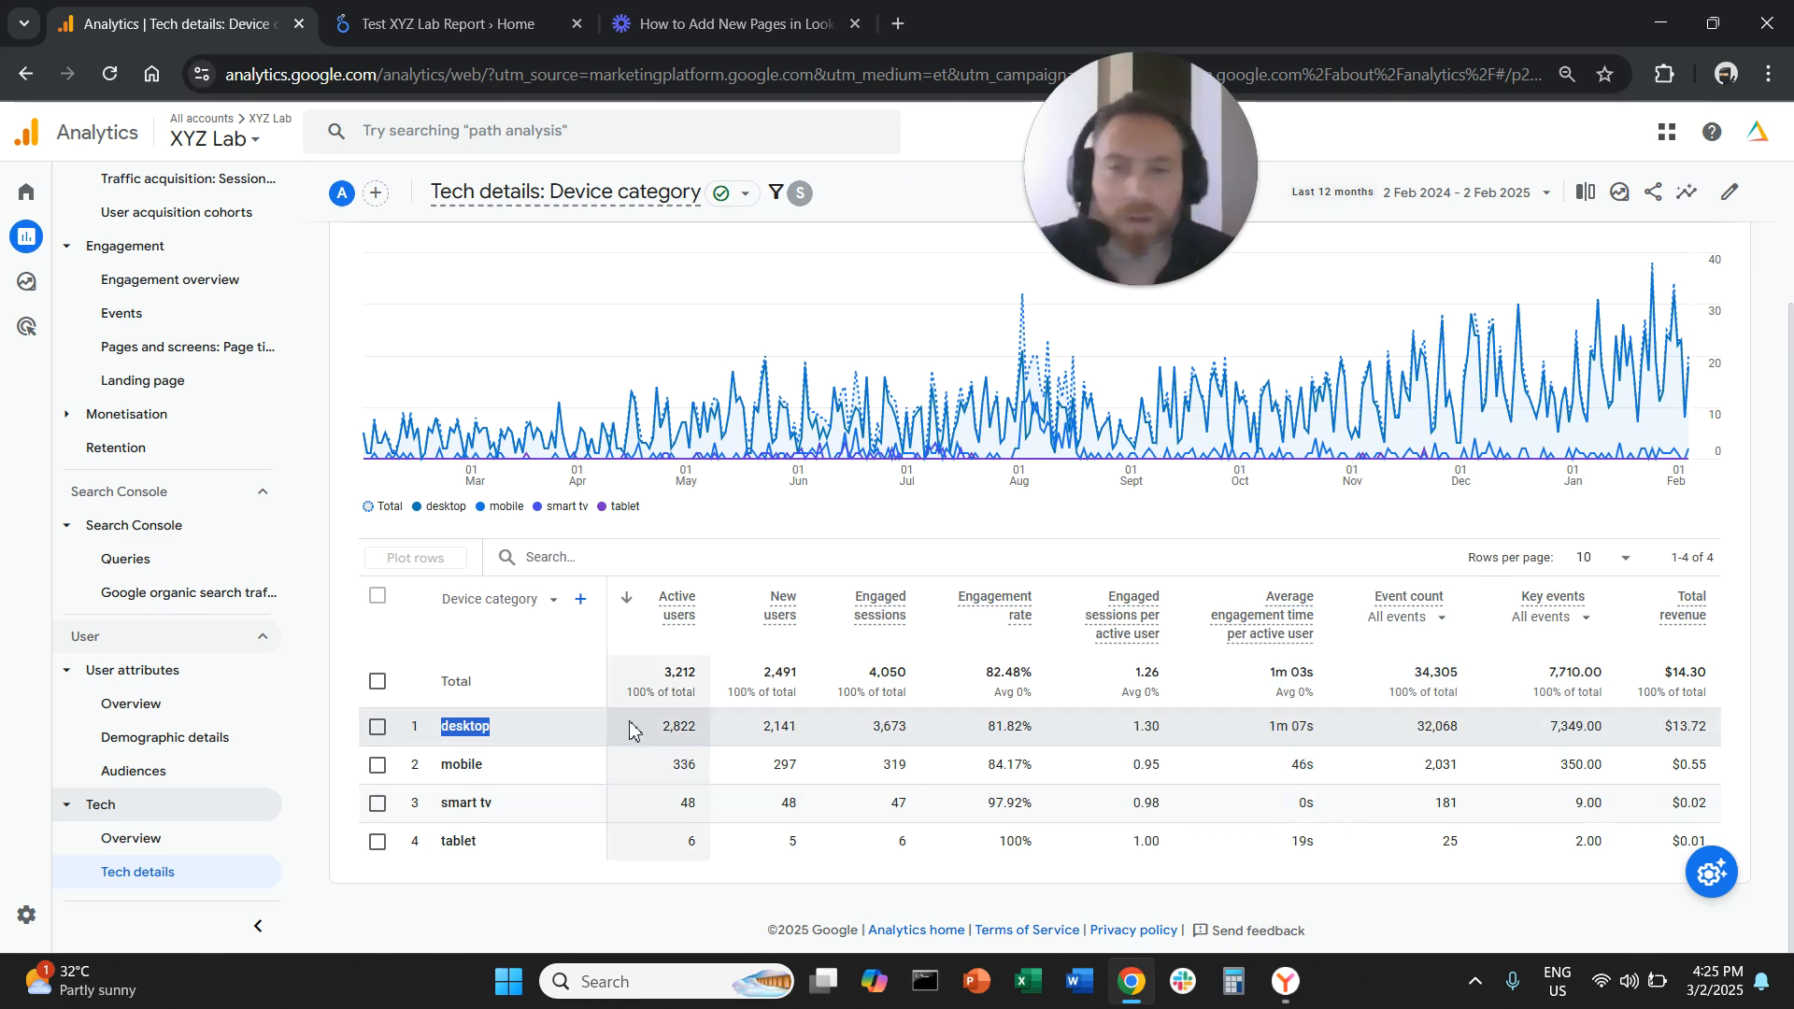
{"action": "left_click", "coordinate": [526, 610]}
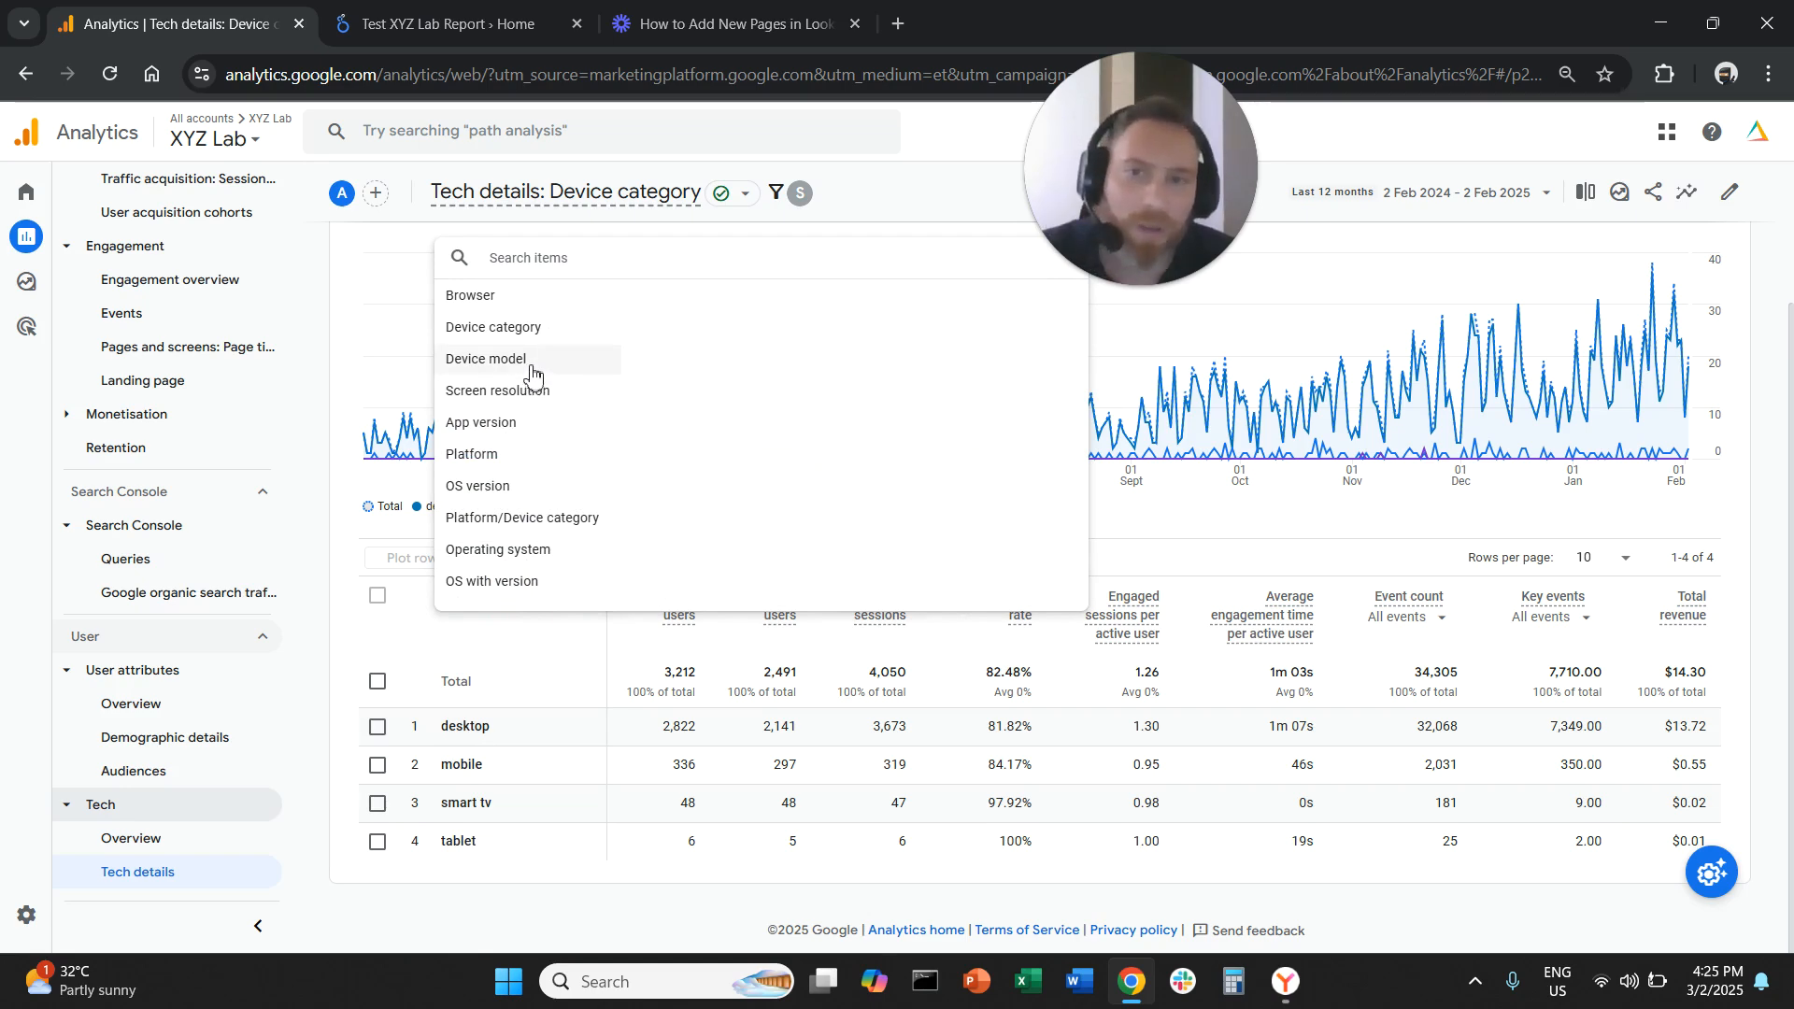
{"action": "left_click", "coordinate": [520, 295]}
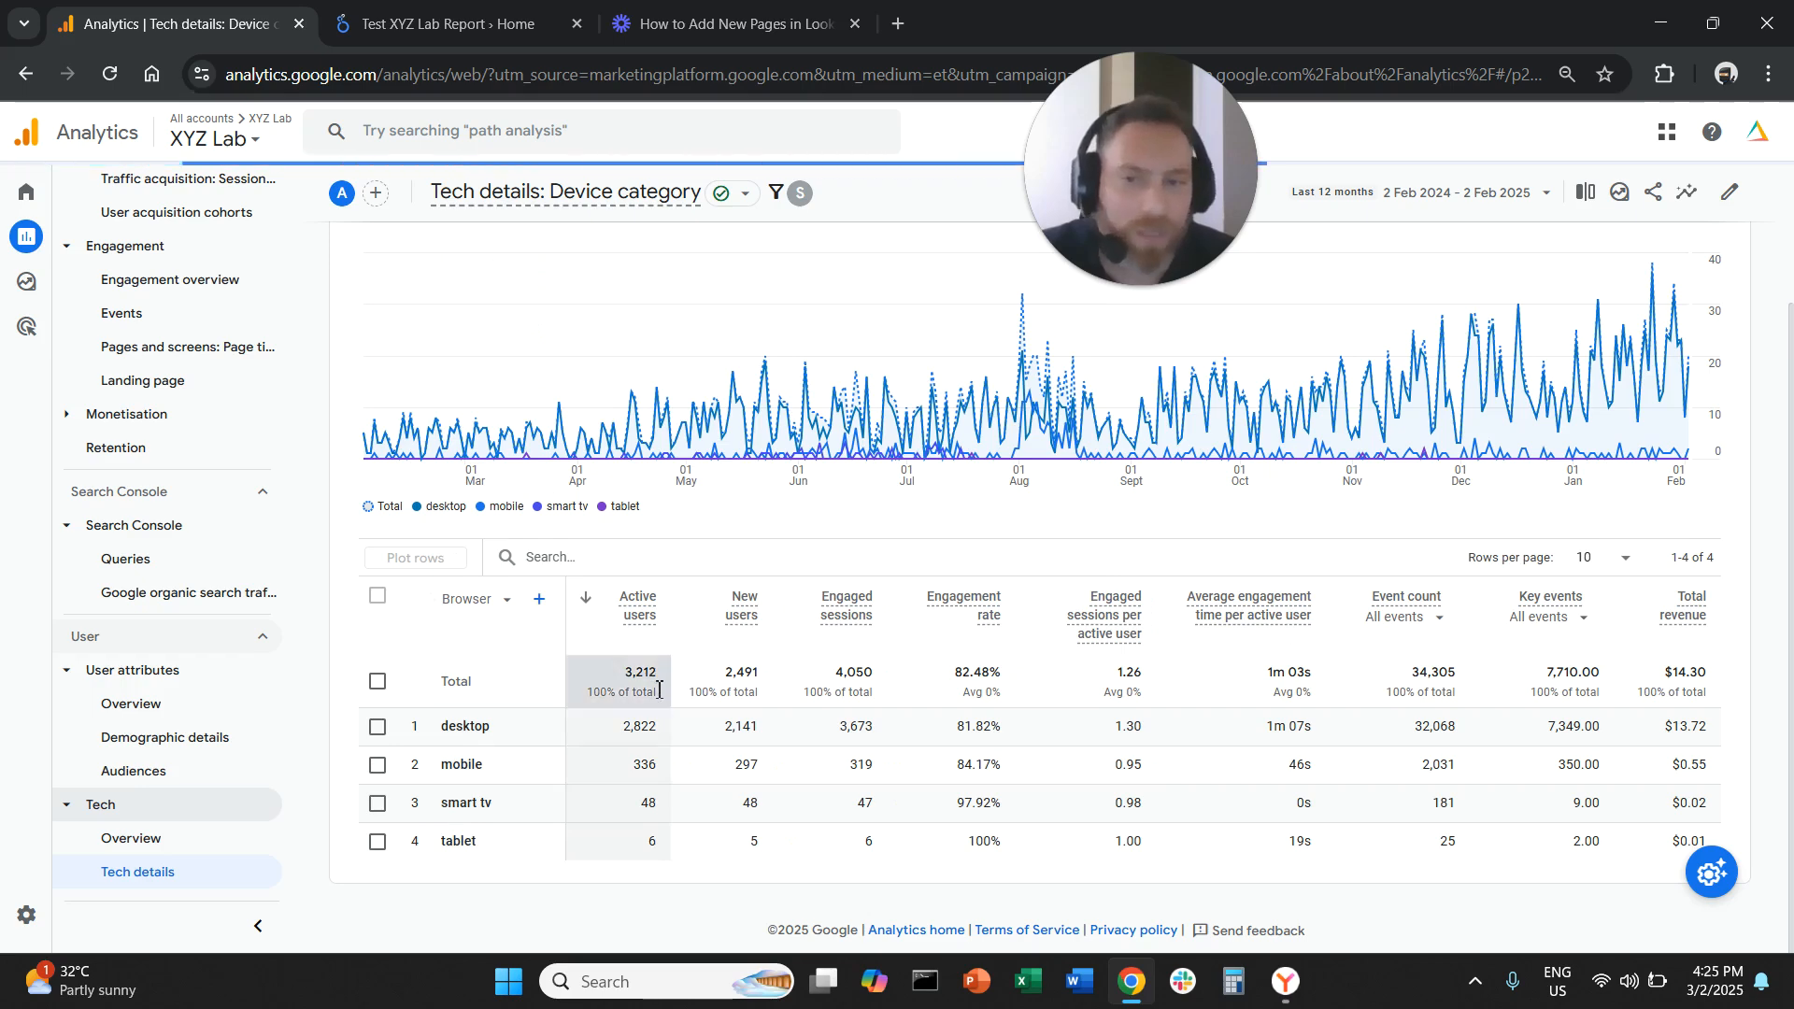
Clear the browser rows' chart selection and review the list of browsers used by referral visitors
{"action": "scroll", "coordinate": [668, 707], "scroll_direction": "down", "scroll_amount": 2}
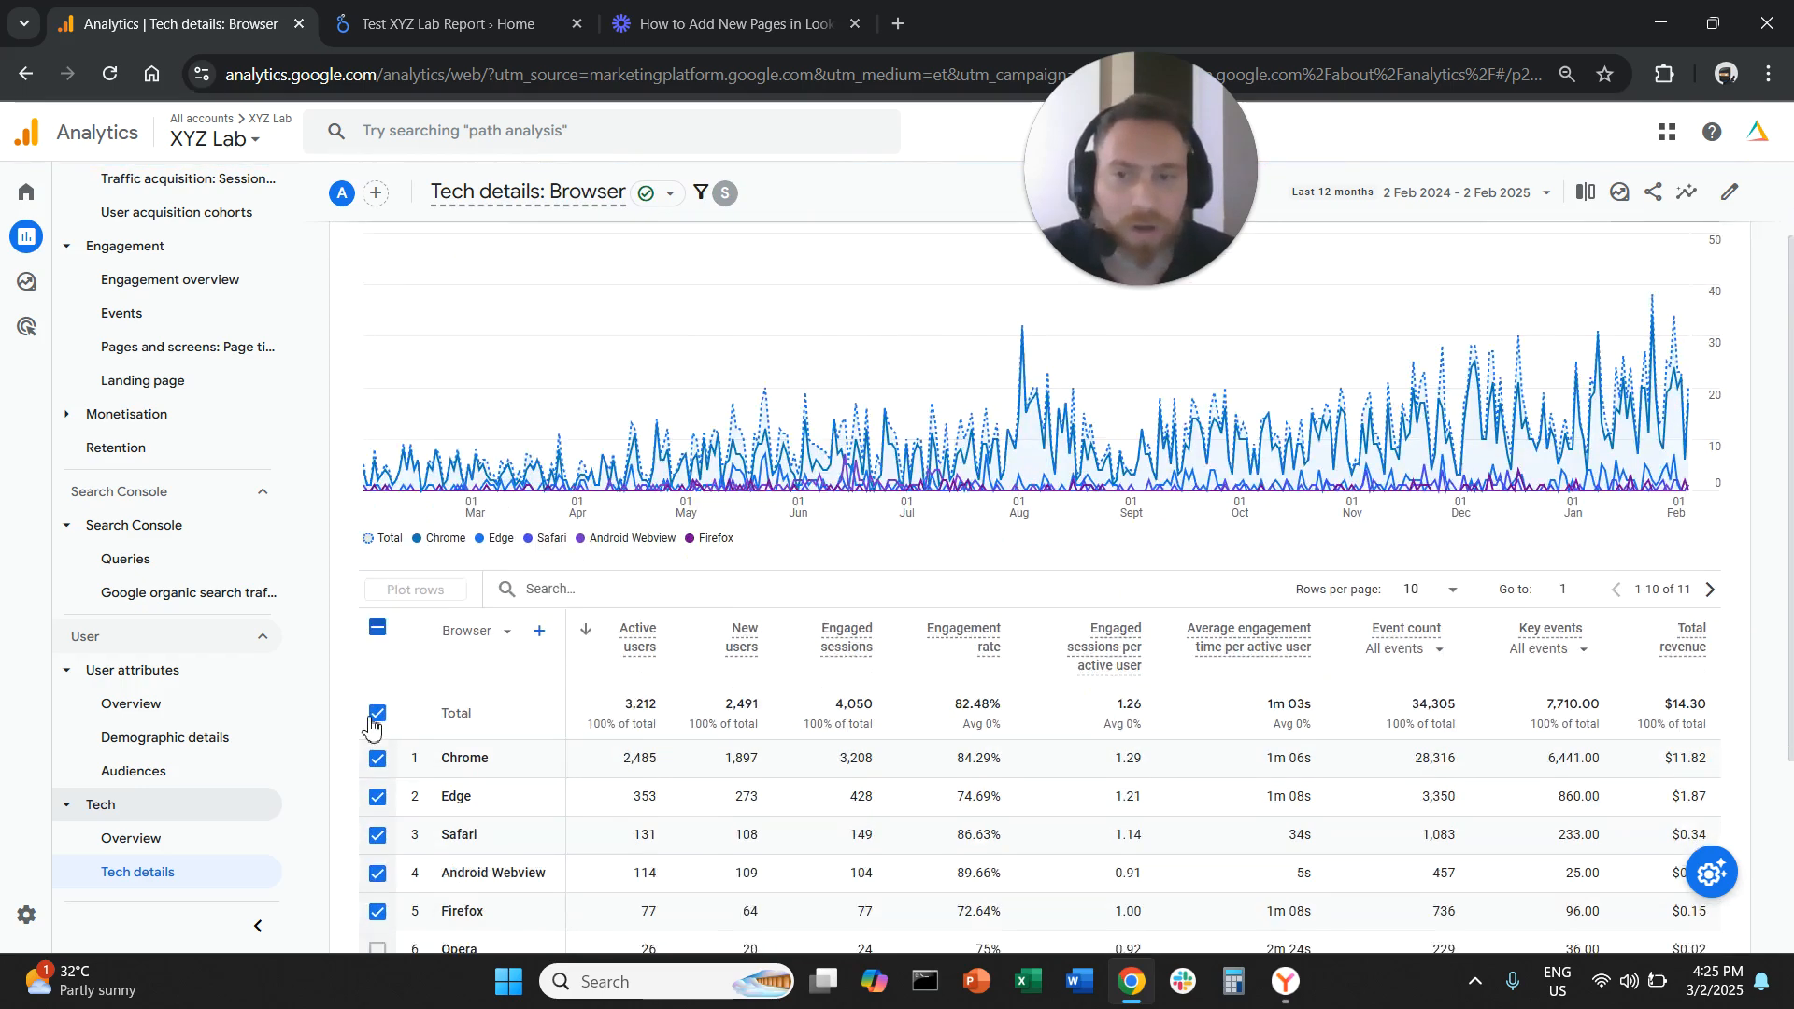
{"action": "left_click", "coordinate": [377, 479]}
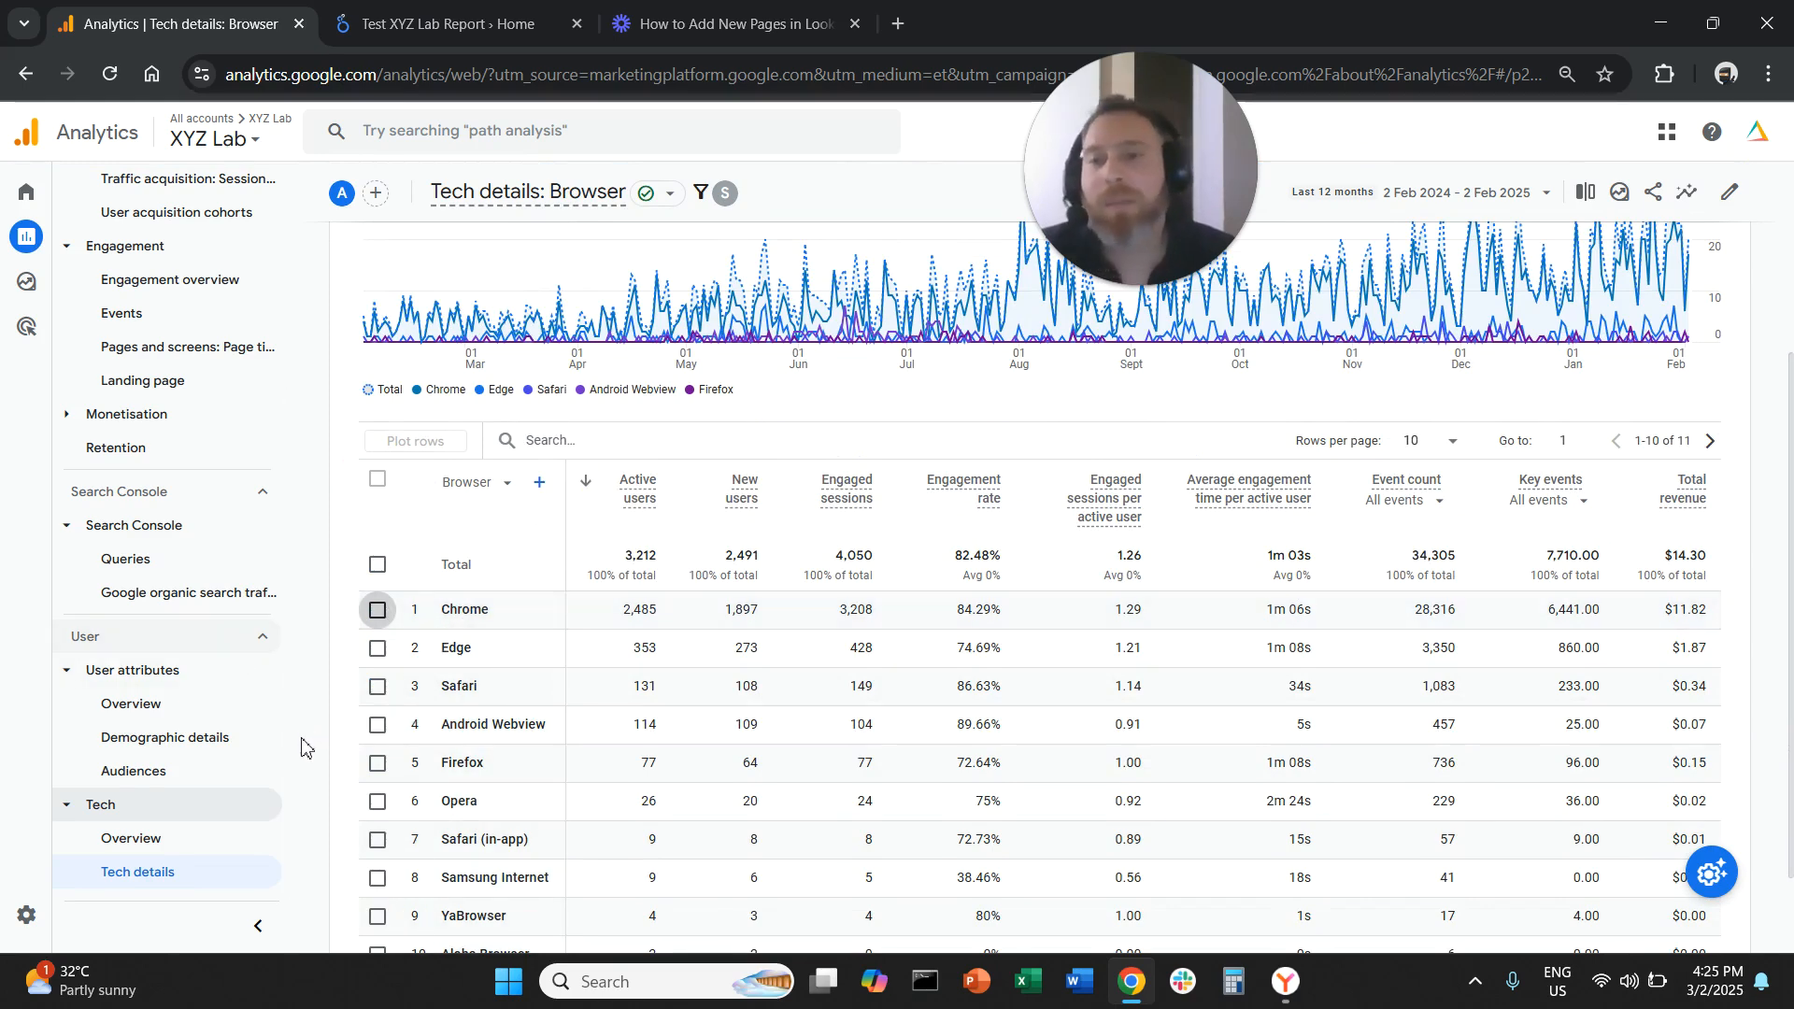
{"action": "scroll", "coordinate": [294, 738], "scroll_direction": "down", "scroll_amount": 1}
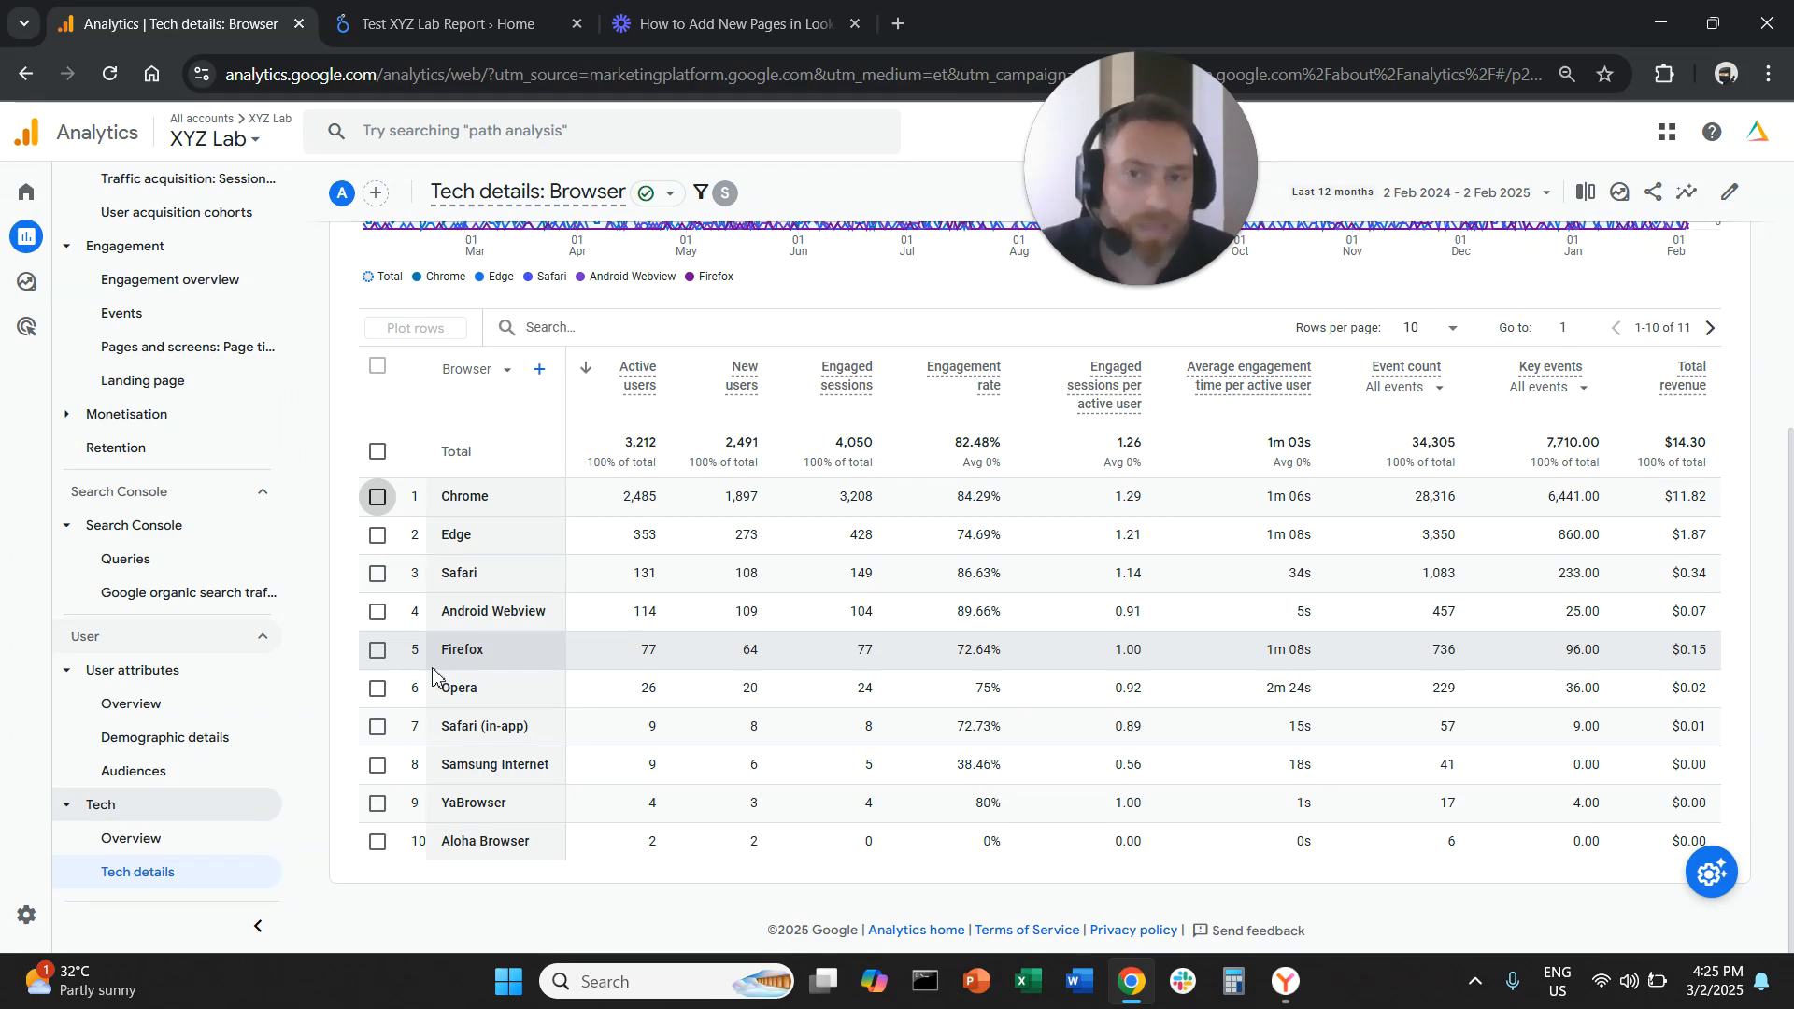
{"action": "scroll", "coordinate": [437, 675], "scroll_direction": "up", "scroll_amount": 1}
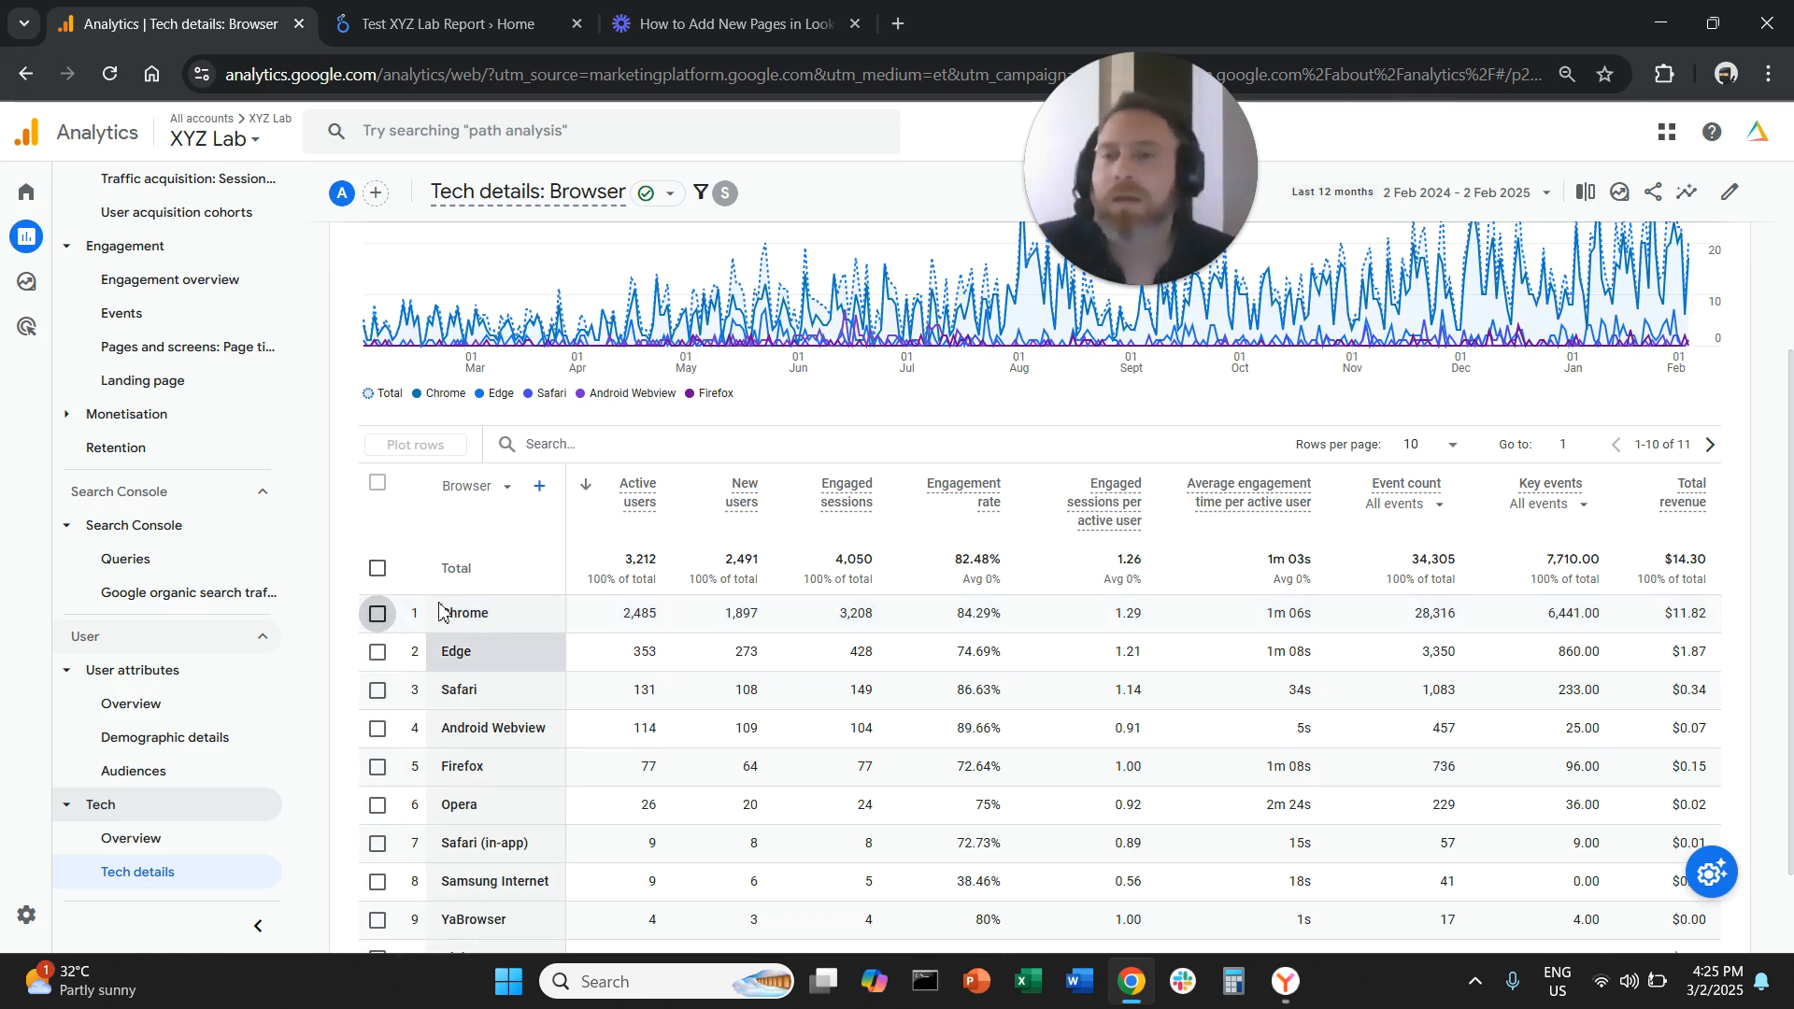
{"action": "scroll", "coordinate": [254, 561], "scroll_direction": "up", "scroll_amount": 5}
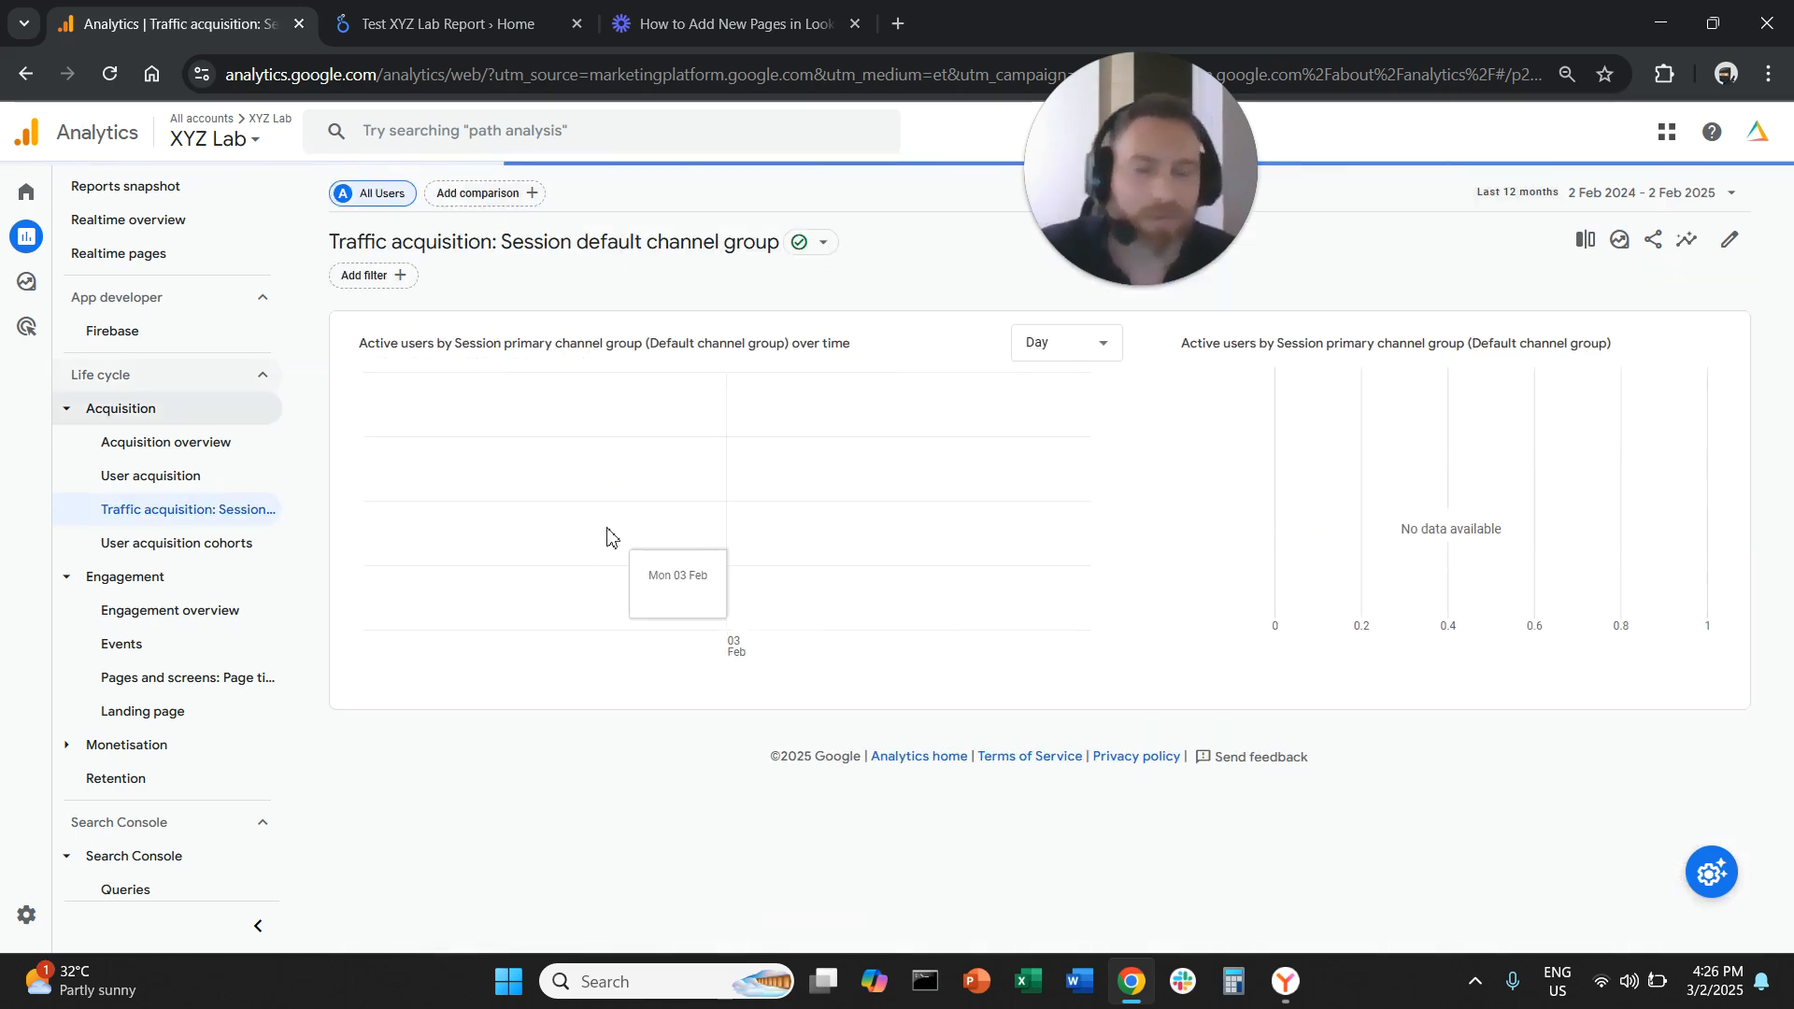
In the Traffic acquisition report, set the primary dimension to Session source/medium and clear the chart's row selection
{"action": "scroll", "coordinate": [592, 700], "scroll_direction": "down", "scroll_amount": 1}
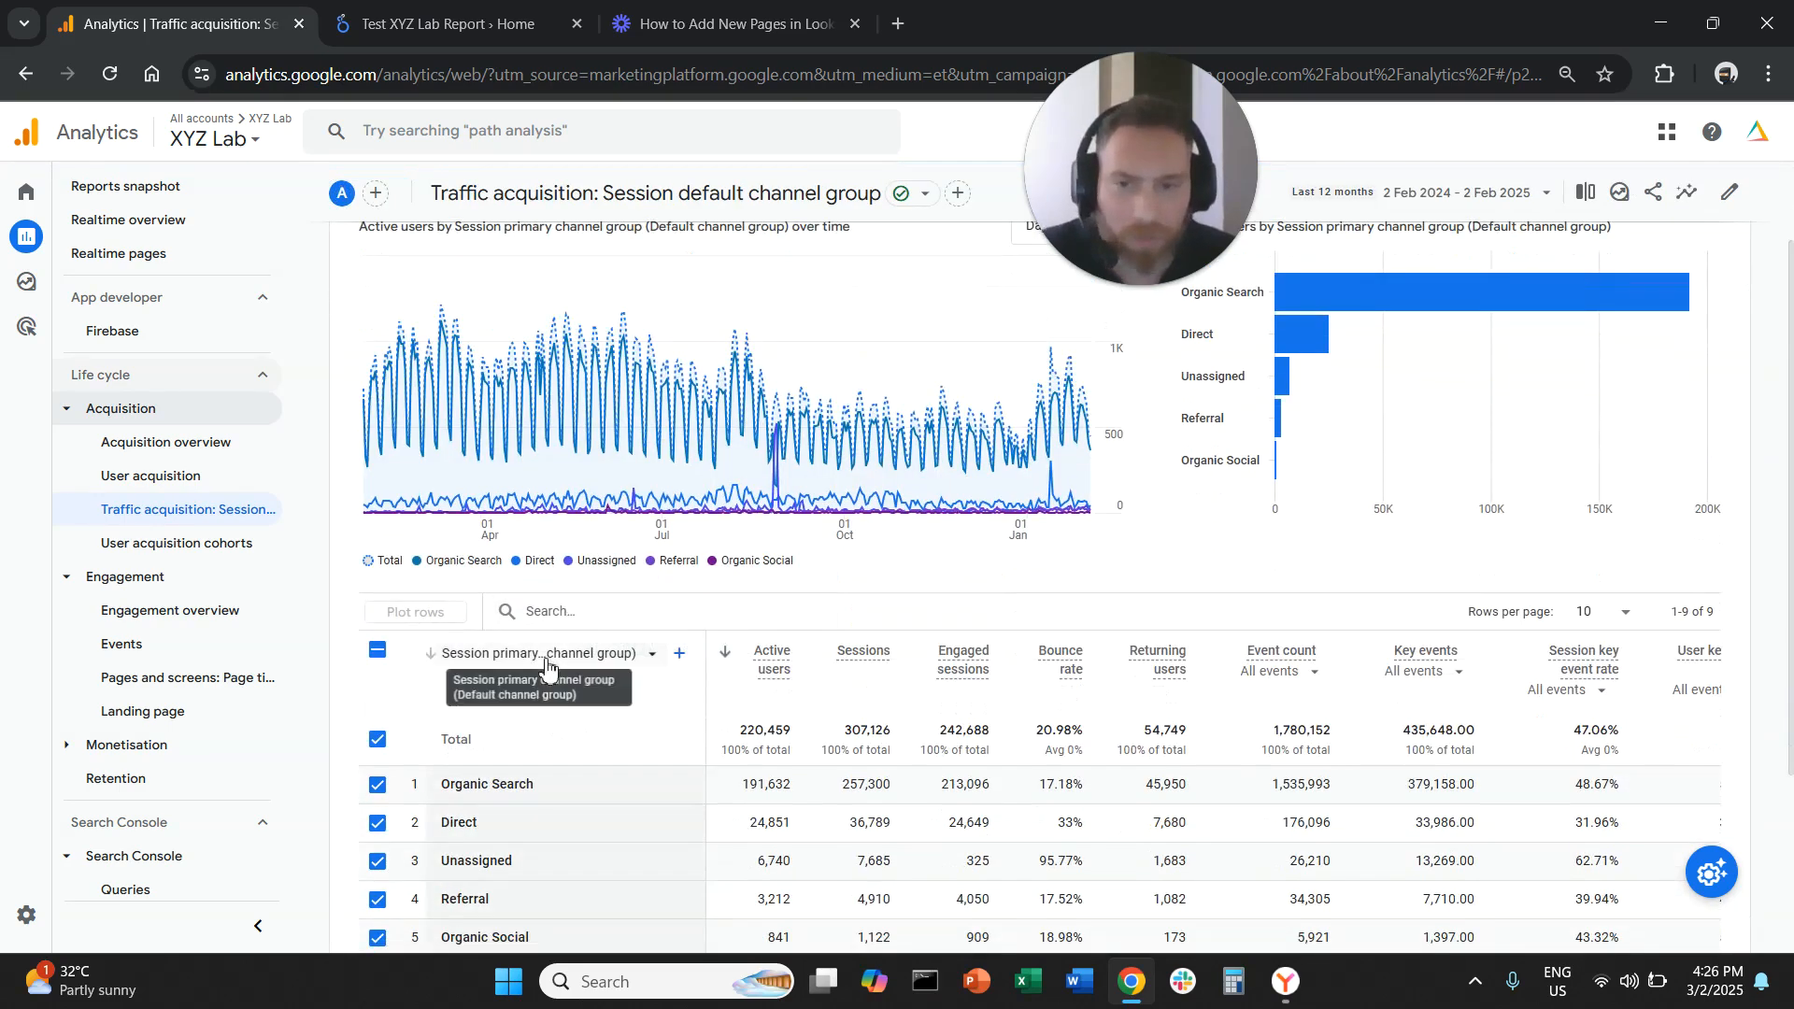
{"action": "left_click", "coordinate": [561, 654]}
{"action": "left_click", "coordinate": [578, 382]}
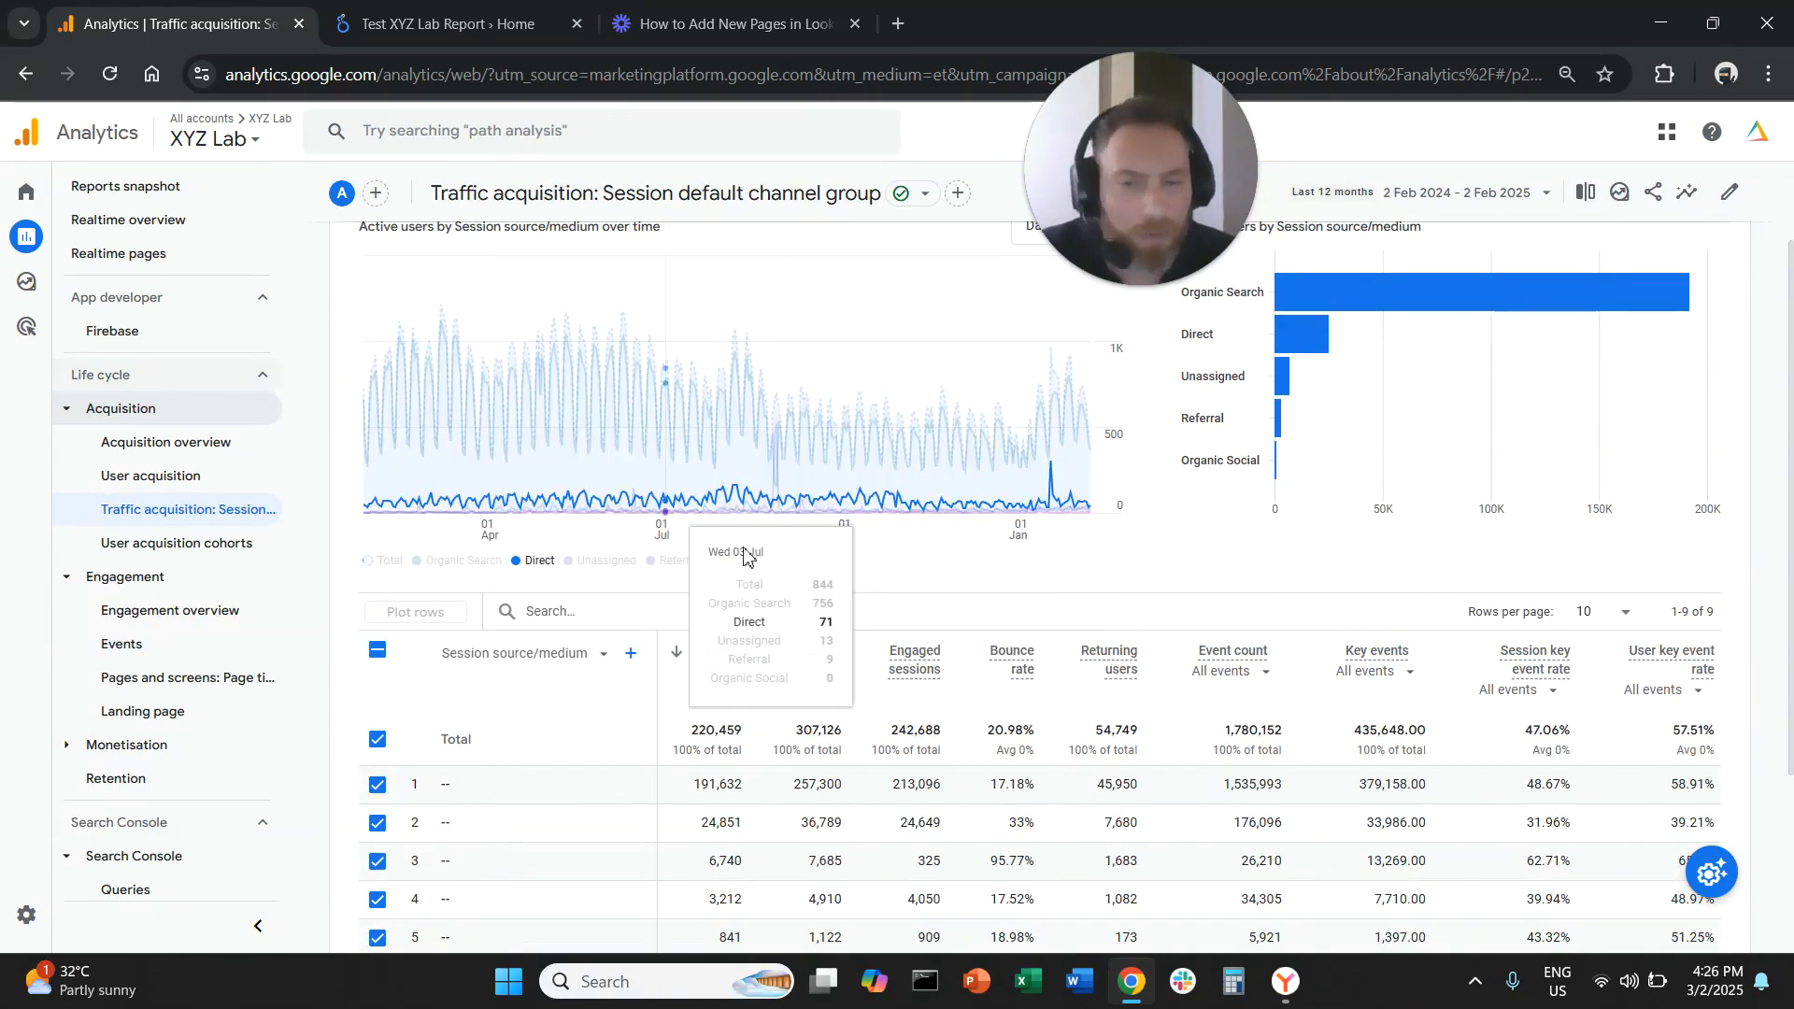
{"action": "left_click", "coordinate": [377, 649]}
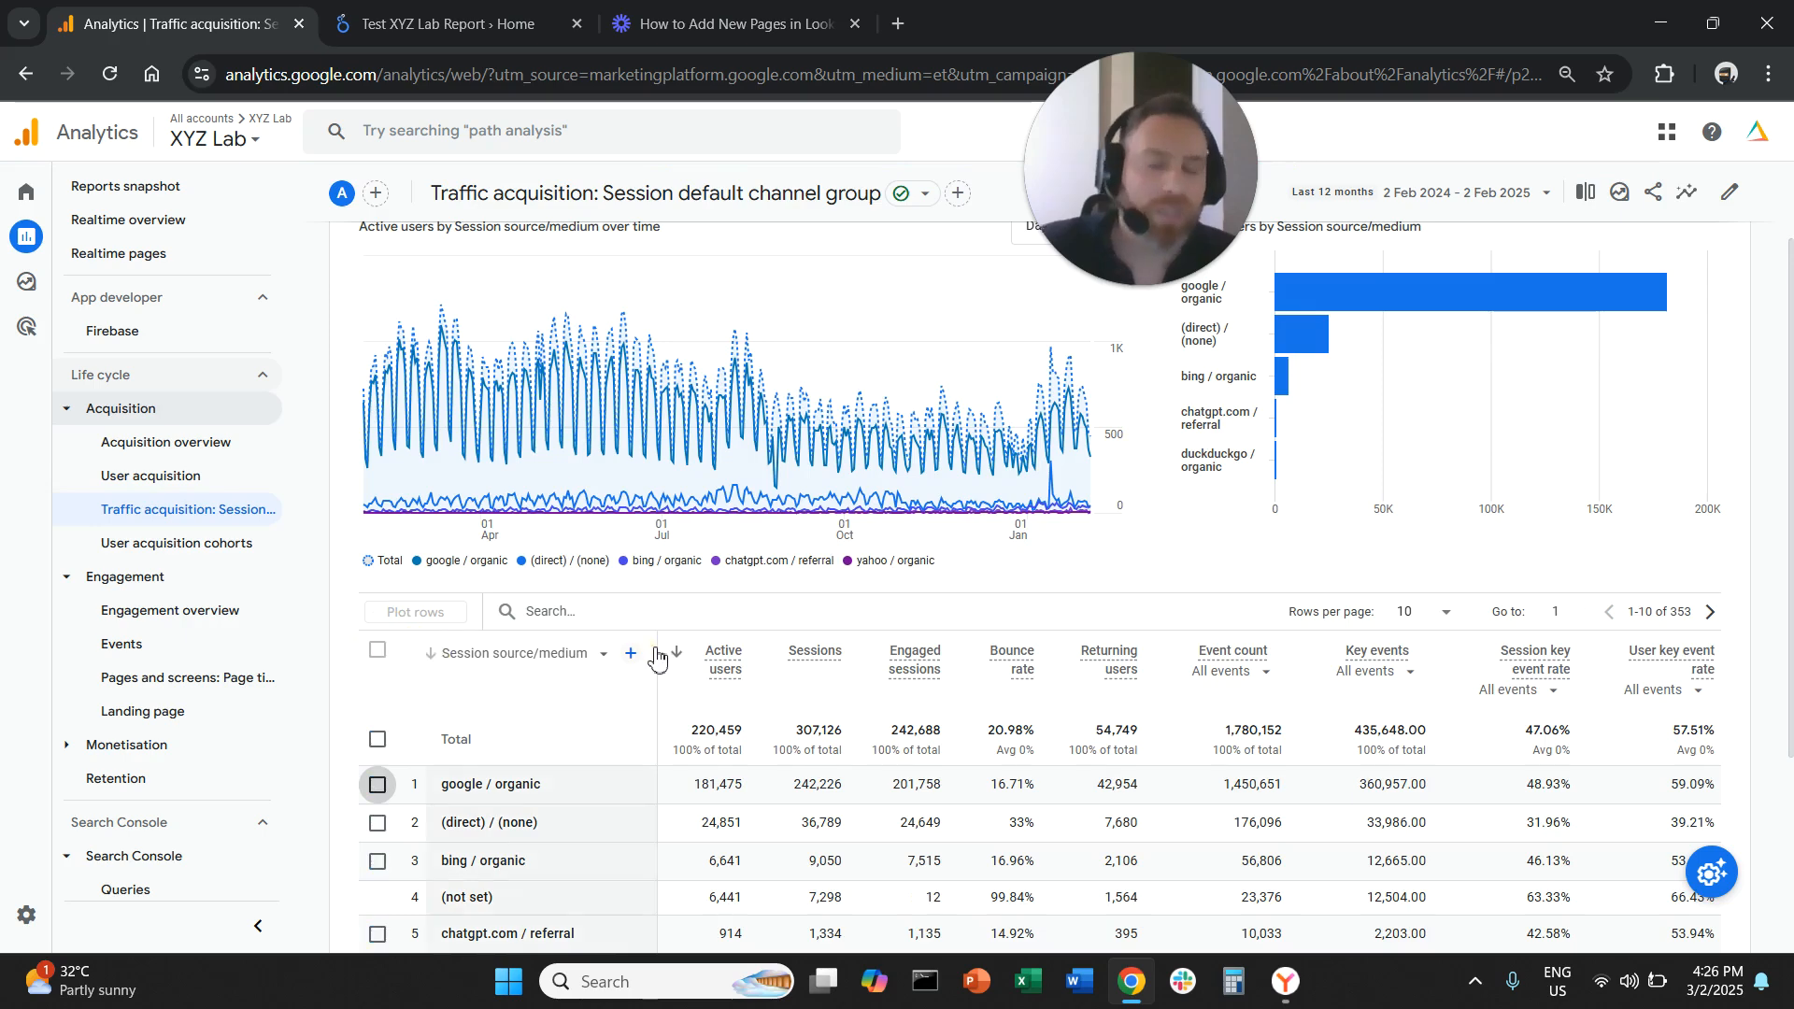
{"action": "scroll", "coordinate": [654, 663], "scroll_direction": "down", "scroll_amount": 2}
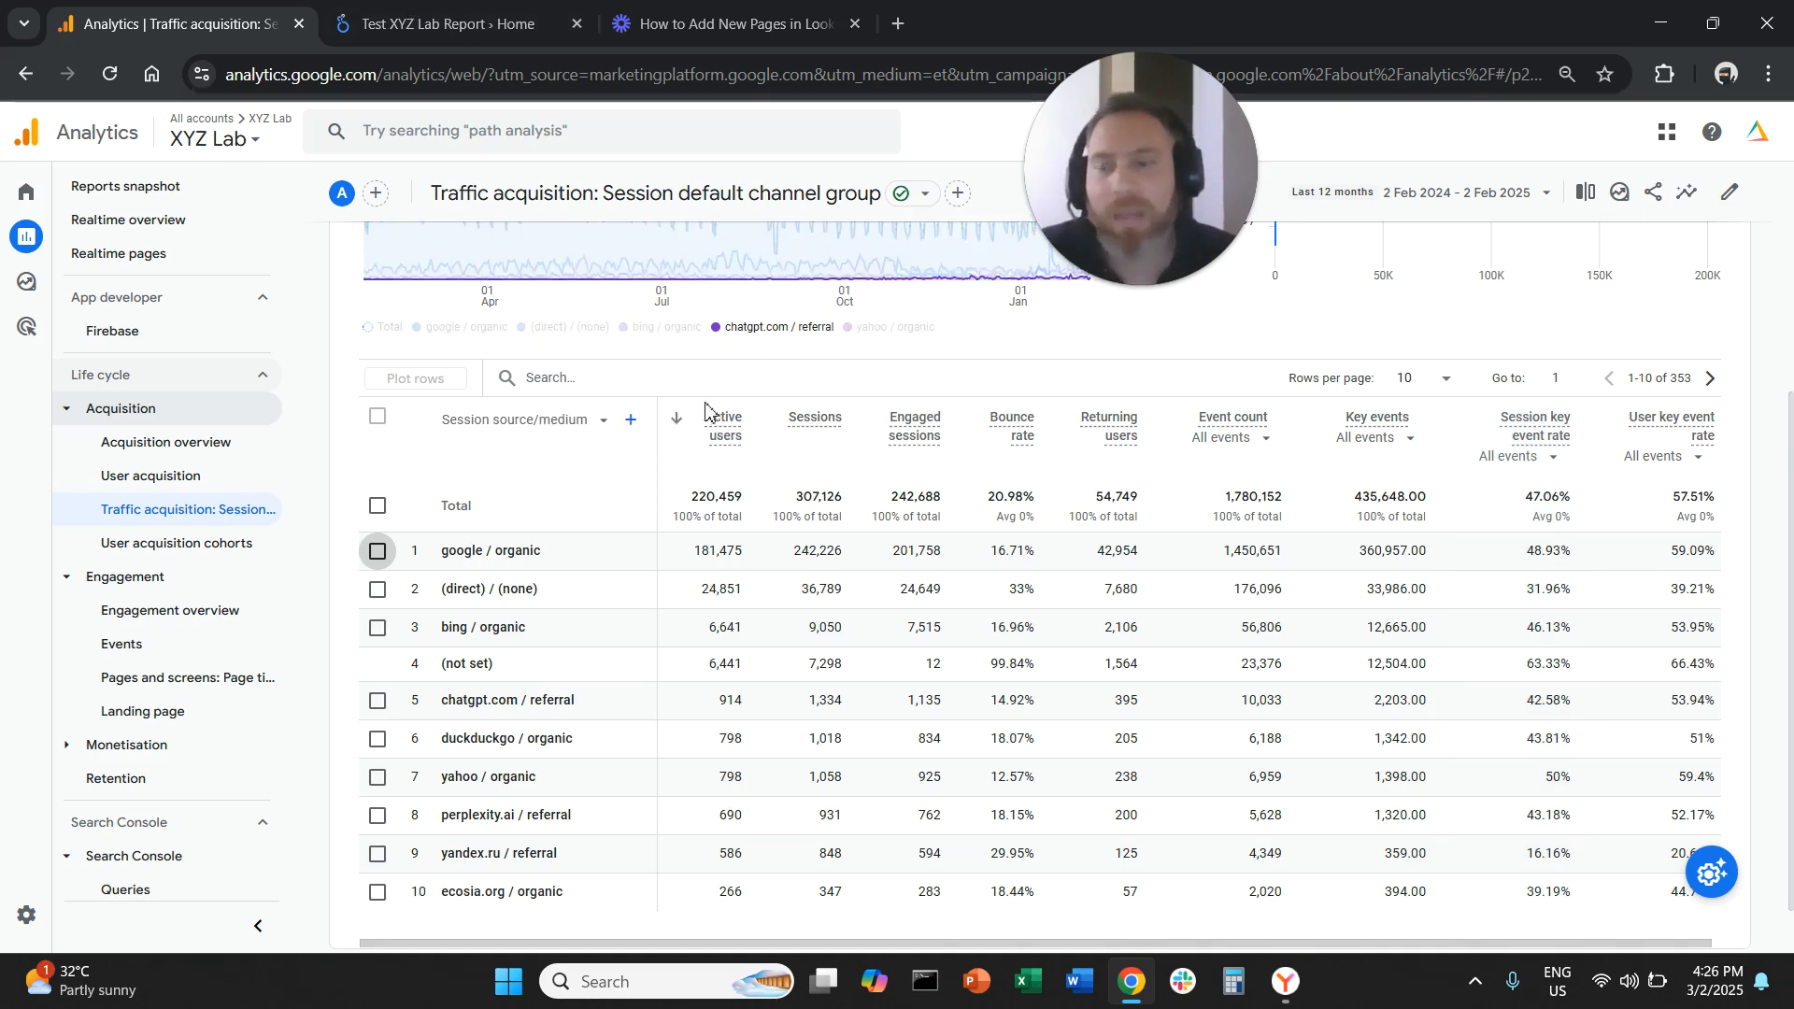
Open the Landing page report and review its list of landing pages
{"action": "left_click", "coordinate": [247, 719]}
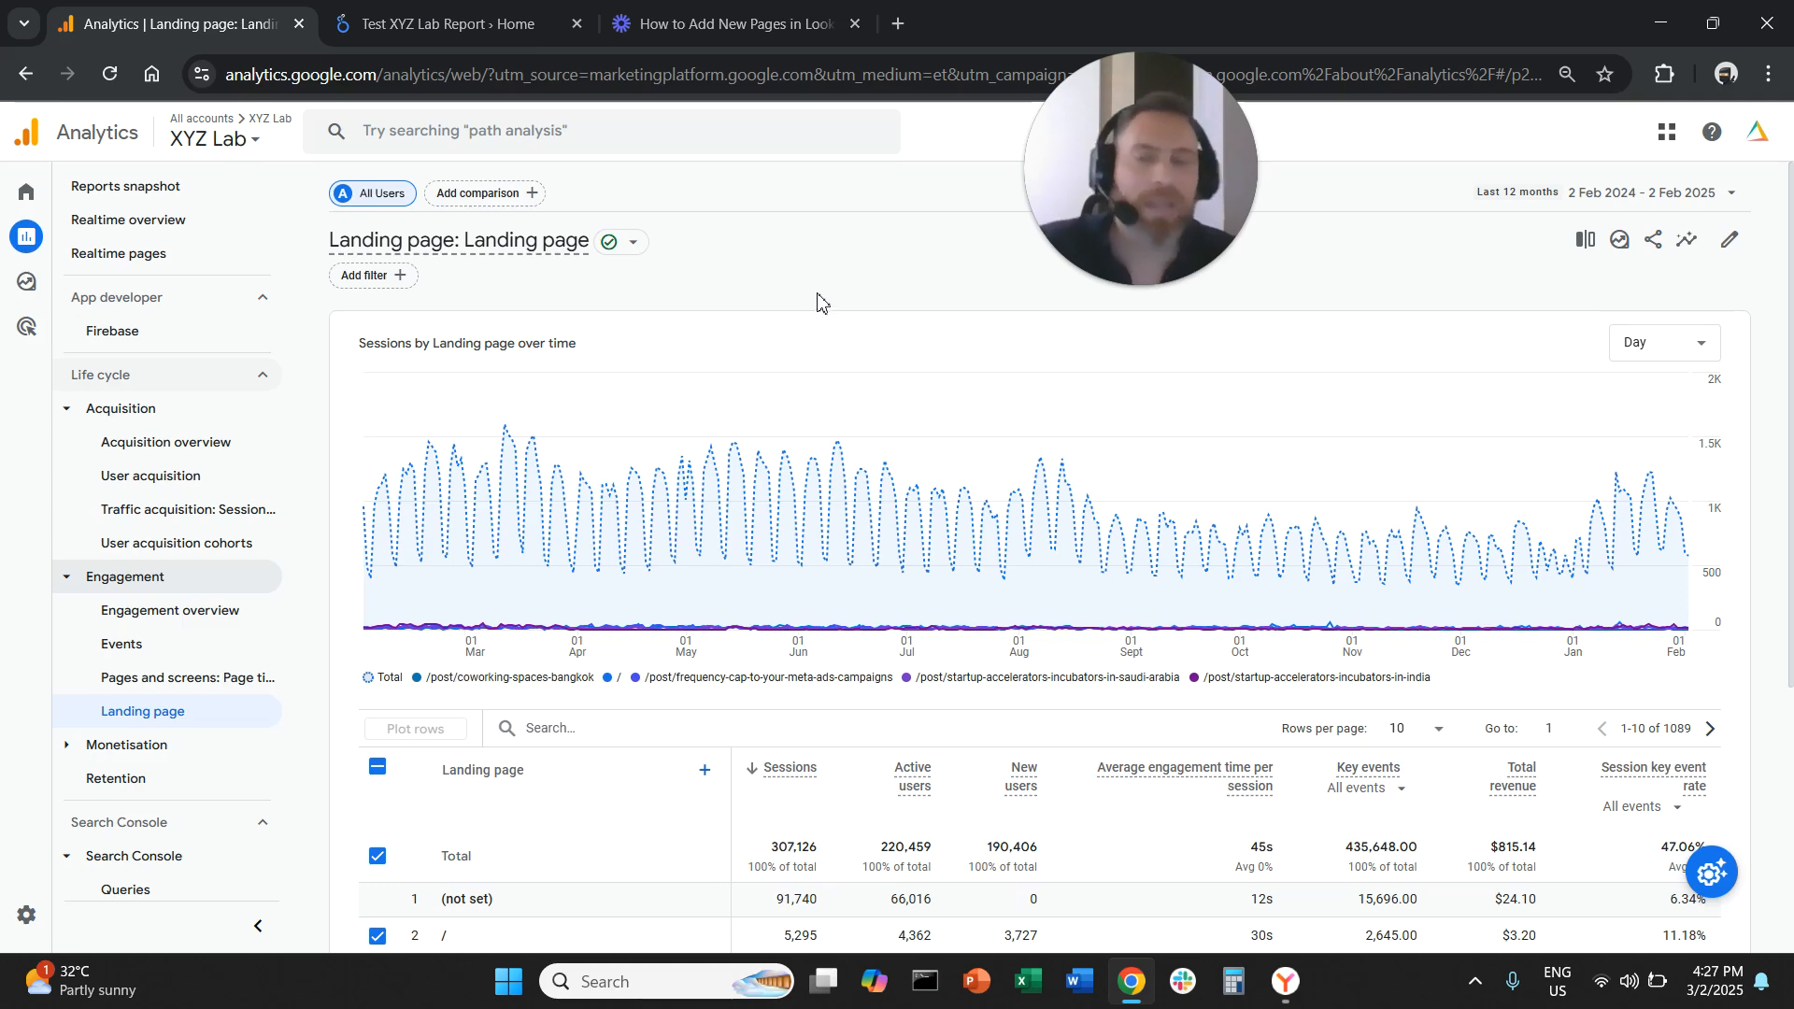
{"action": "scroll", "coordinate": [825, 309], "scroll_direction": "down", "scroll_amount": 1}
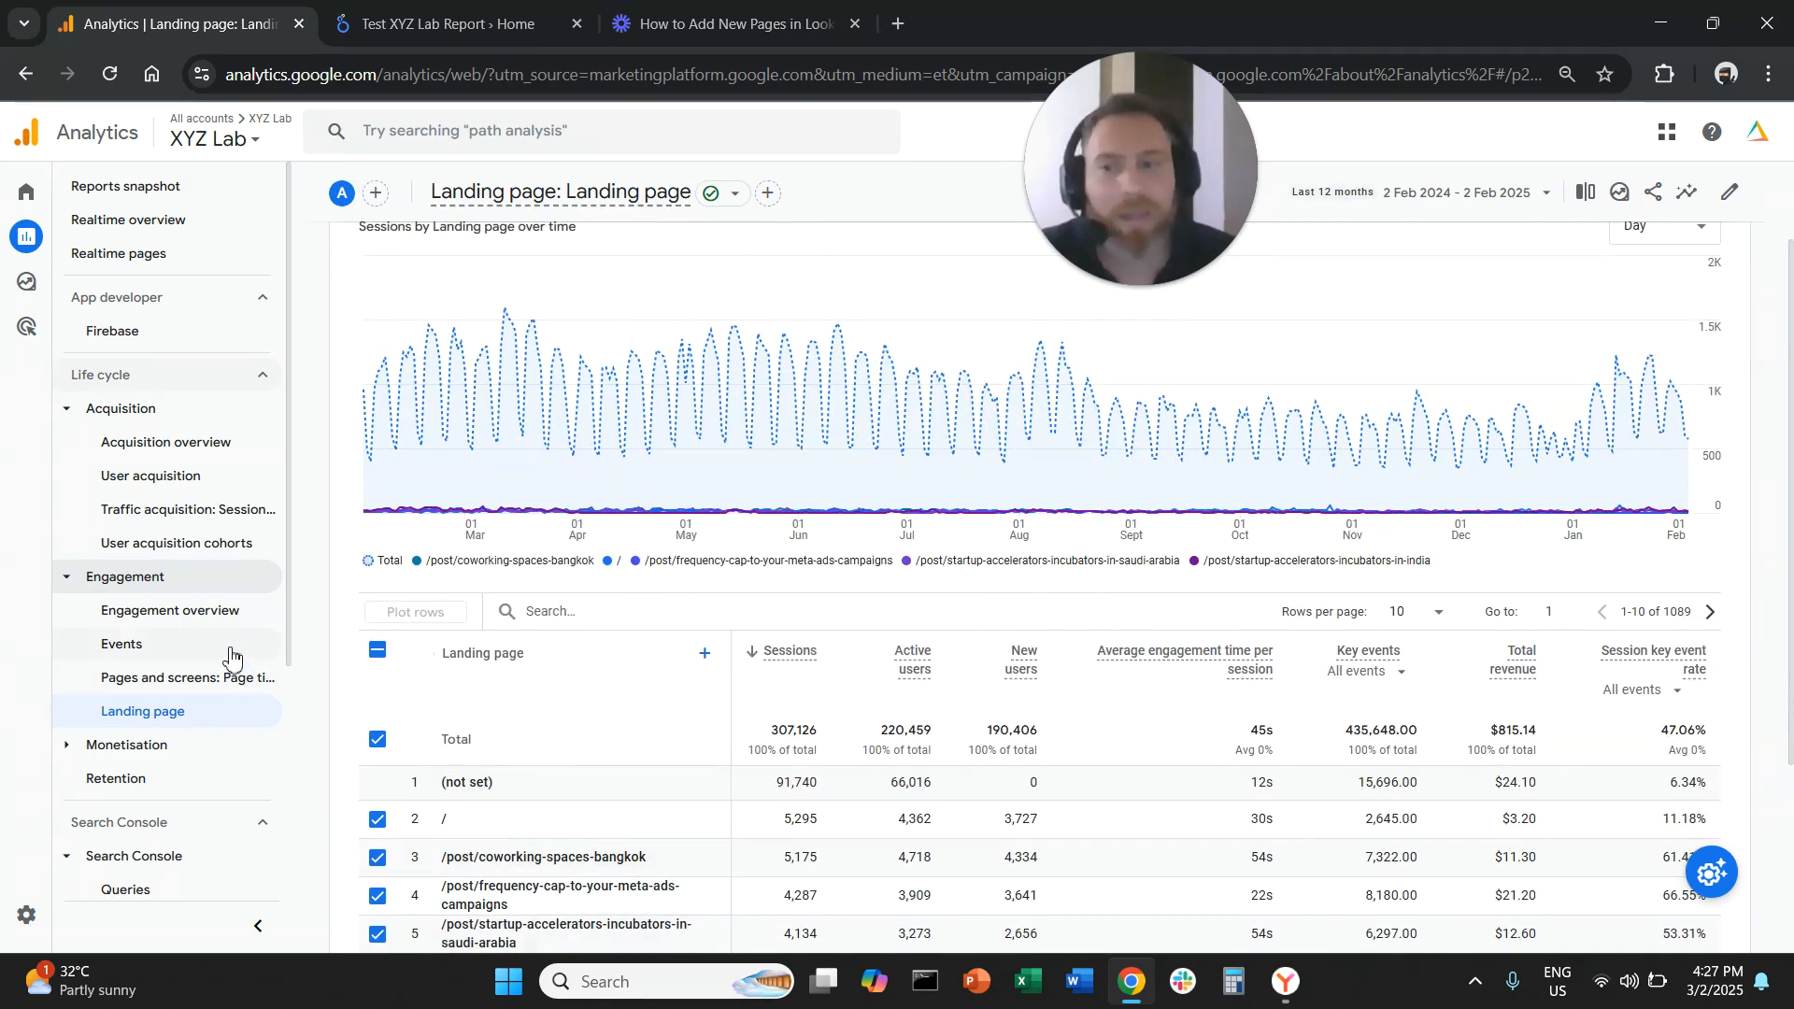
{"action": "scroll", "coordinate": [236, 655], "scroll_direction": "down", "scroll_amount": 1}
{"action": "scroll", "coordinate": [211, 789], "scroll_direction": "down", "scroll_amount": 2}
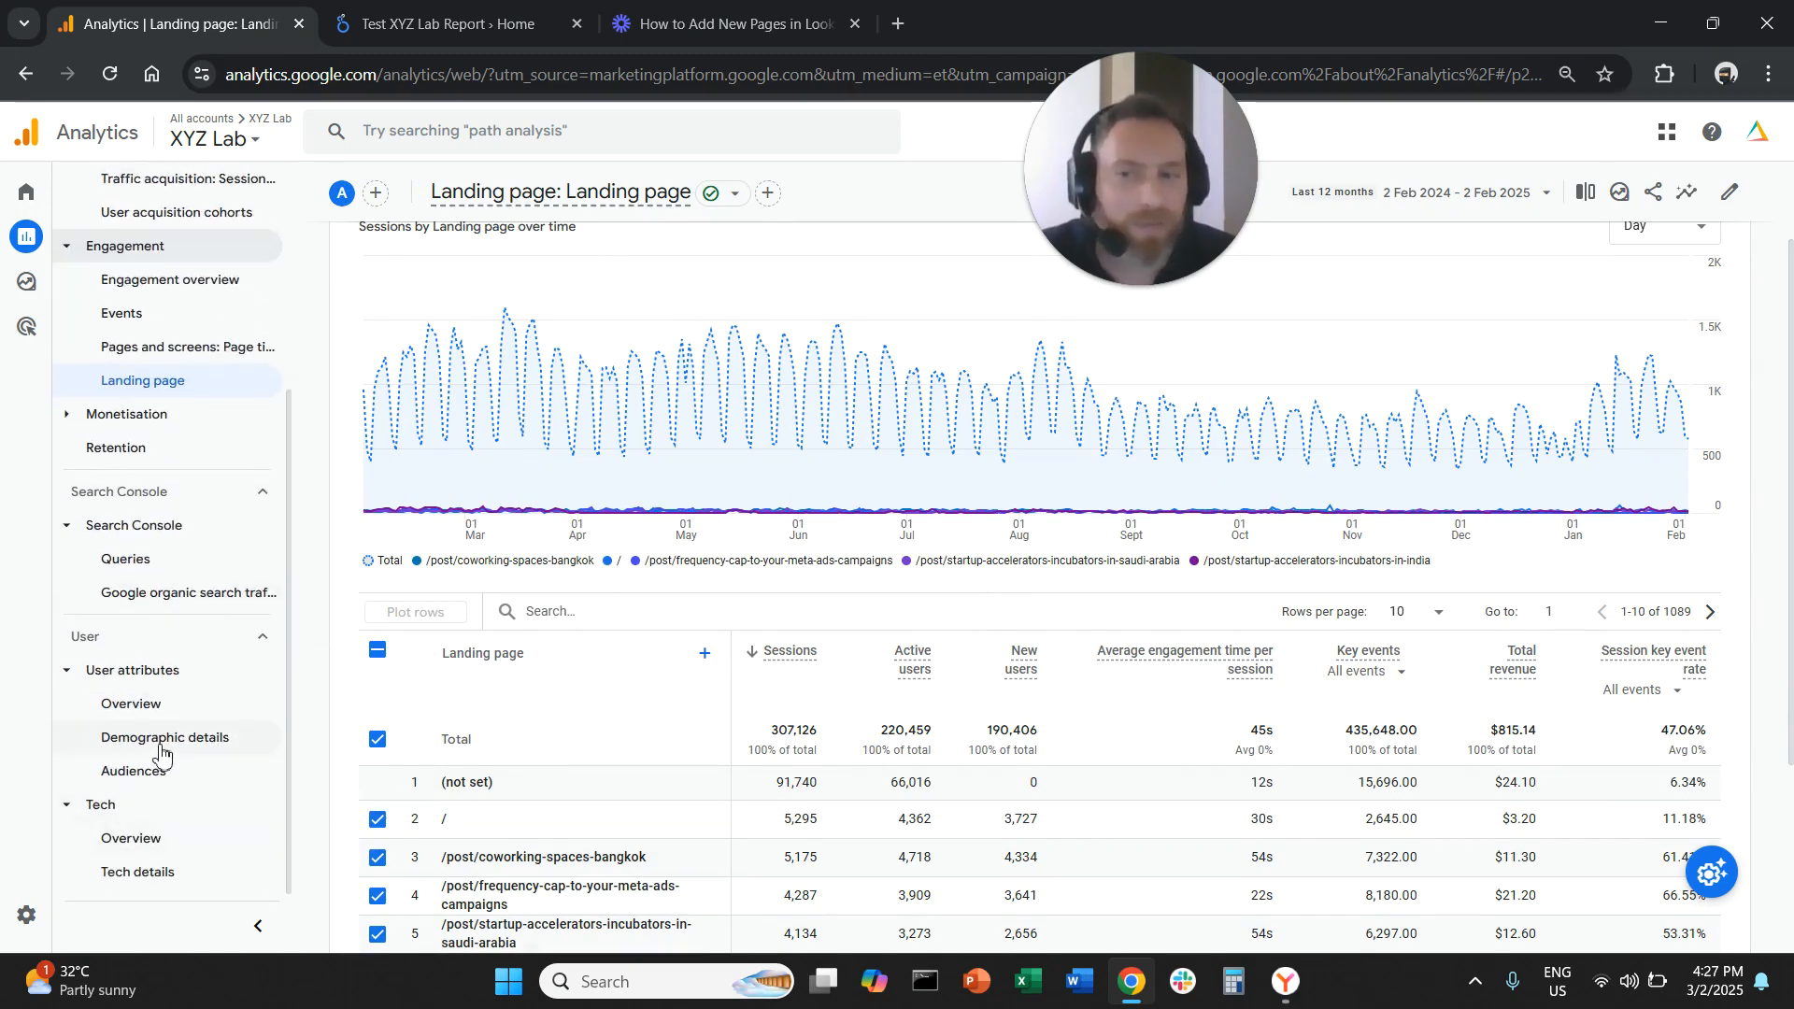